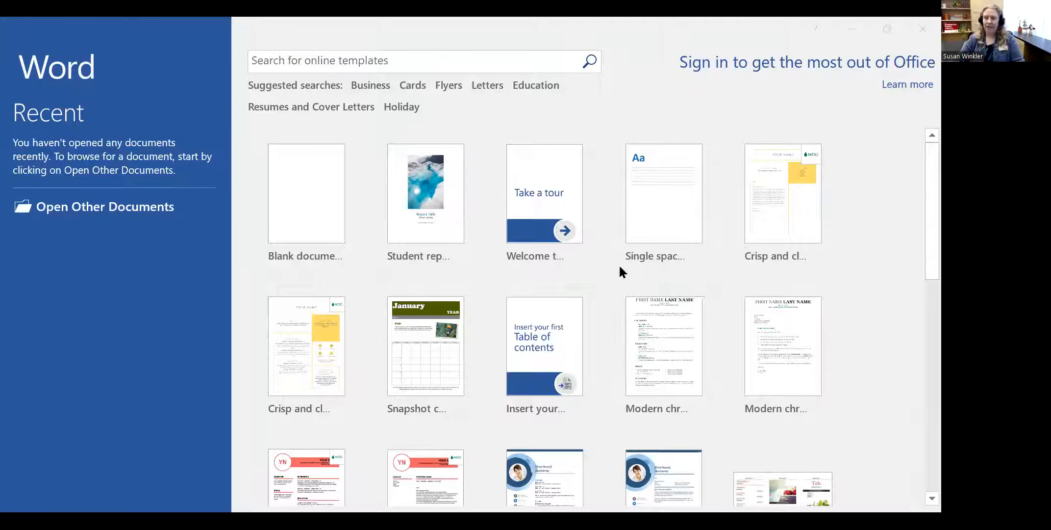
scroll(618, 270, "down", 3)
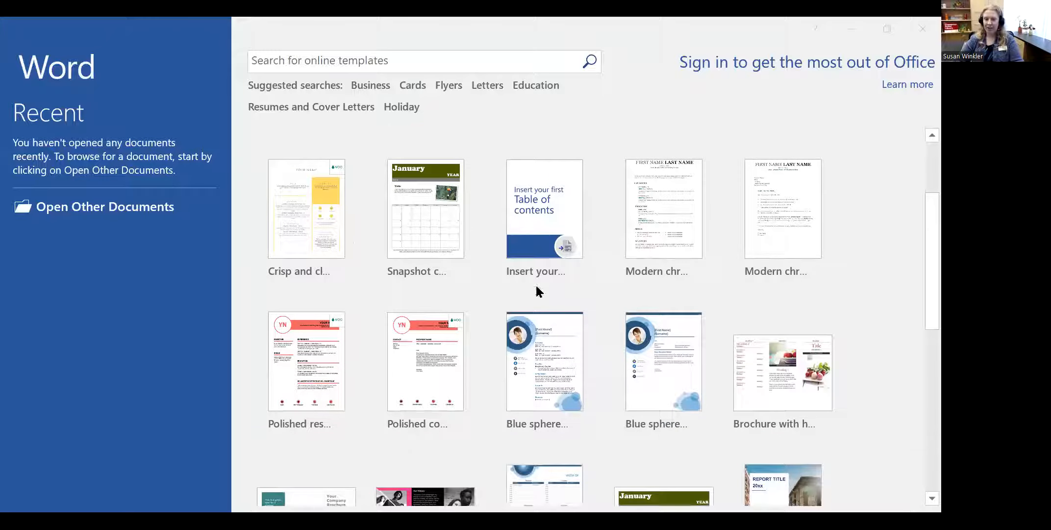
scroll(576, 326, "down", 2)
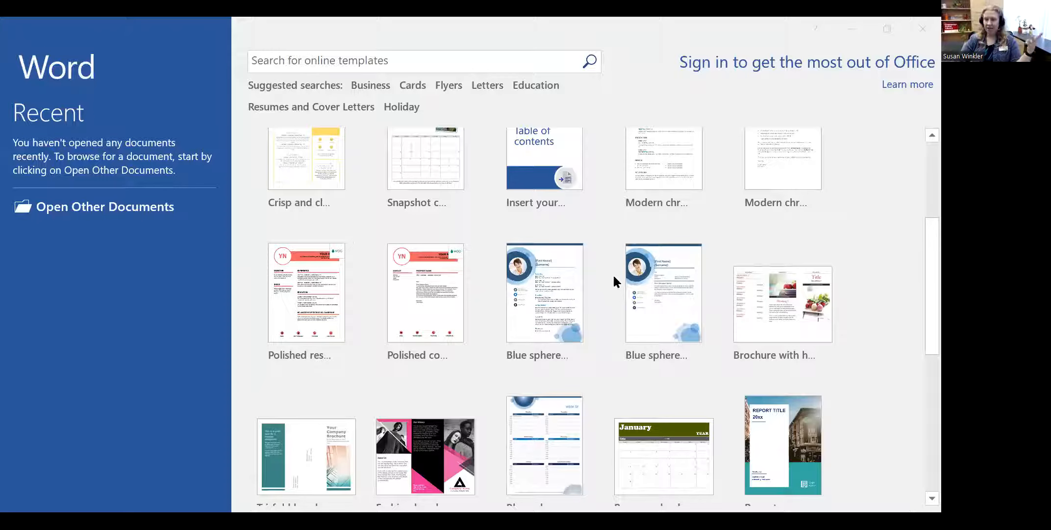
scroll(614, 277, "down", 2)
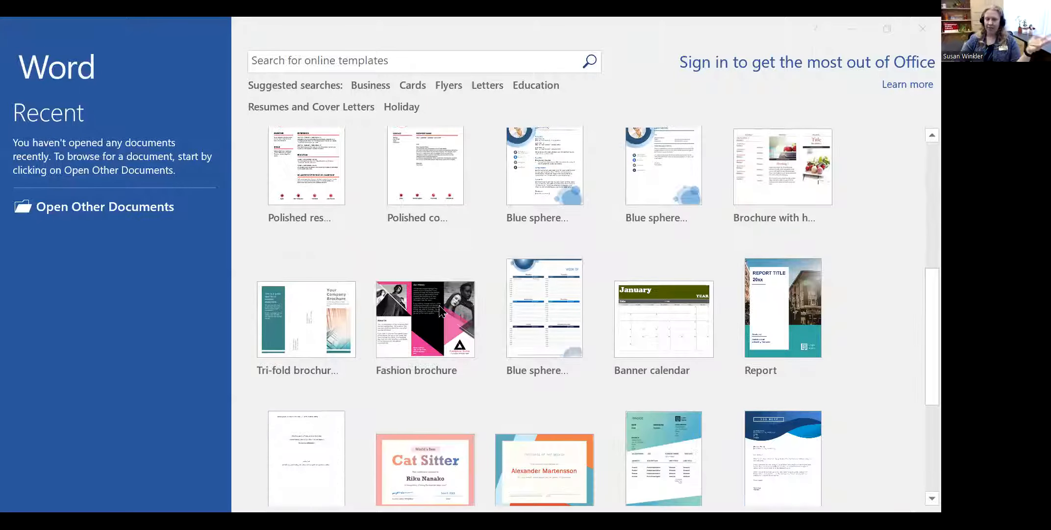
scroll(539, 309, "down", 1)
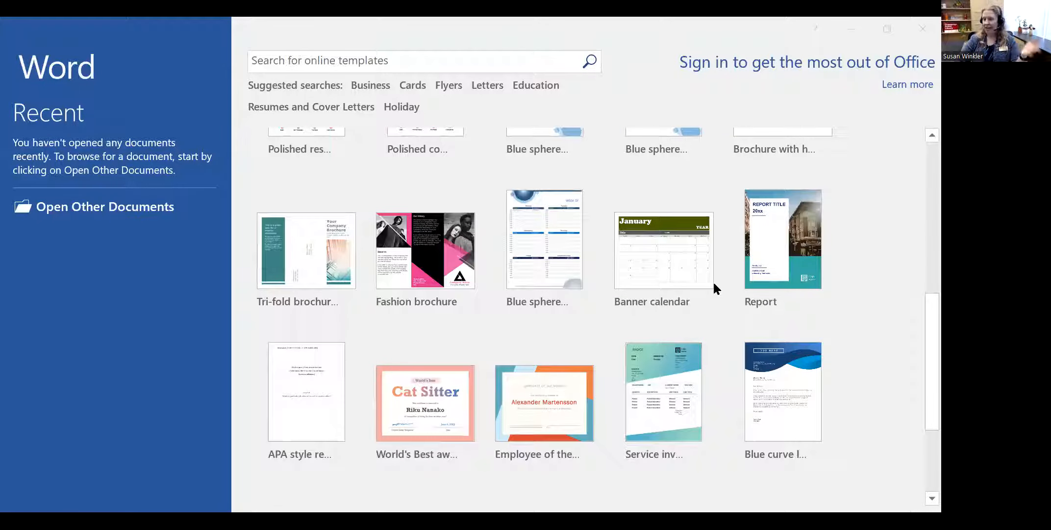
scroll(514, 314, "down", 1)
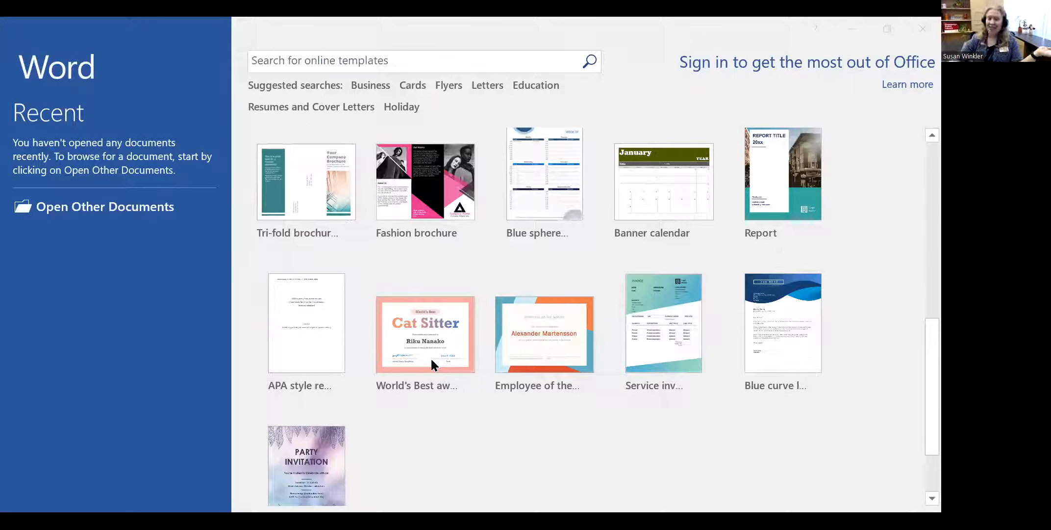
scroll(656, 350, "down", 2)
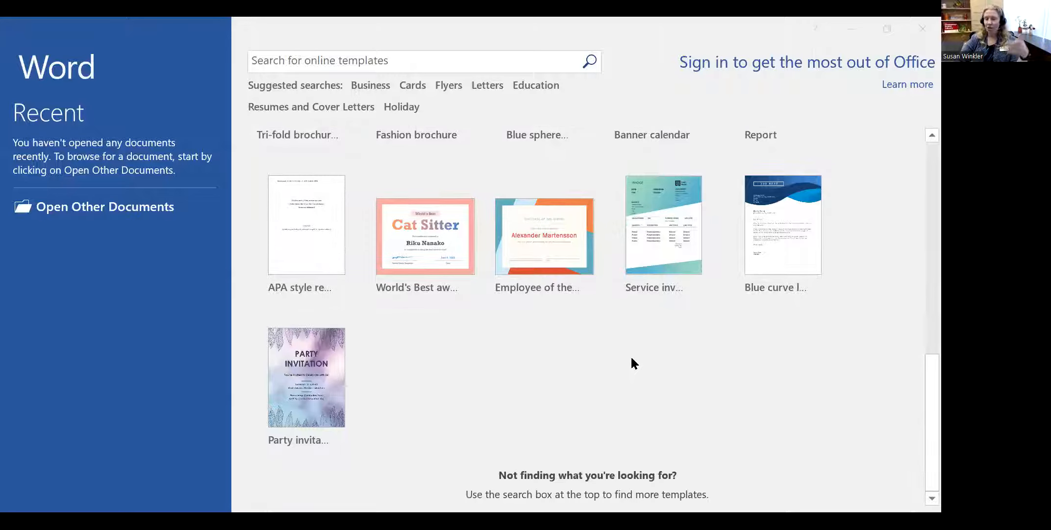
scroll(631, 363, "up", 7)
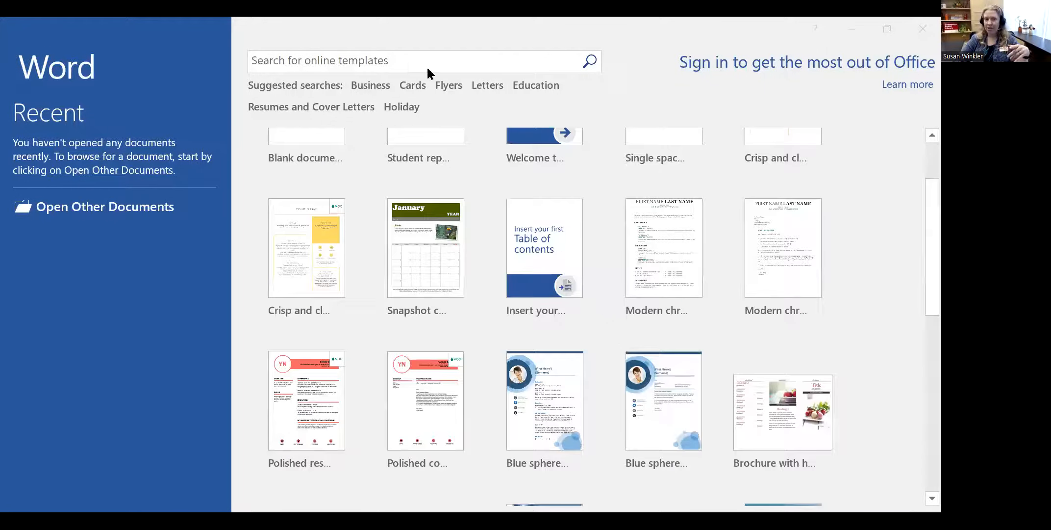
left_click(270, 58)
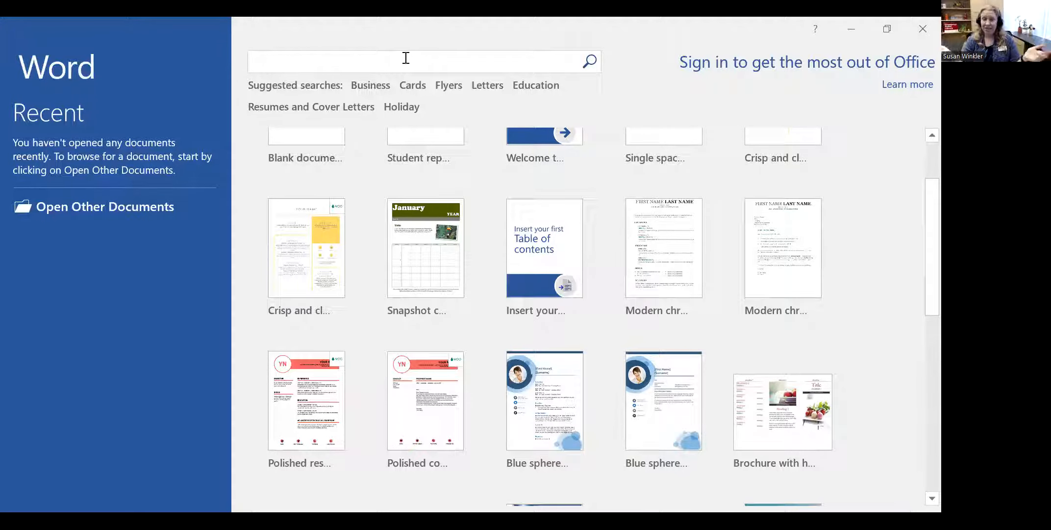
- Search the online templates for 'cover letter' and scroll the results down to the Accounting resume
type("cover letter")
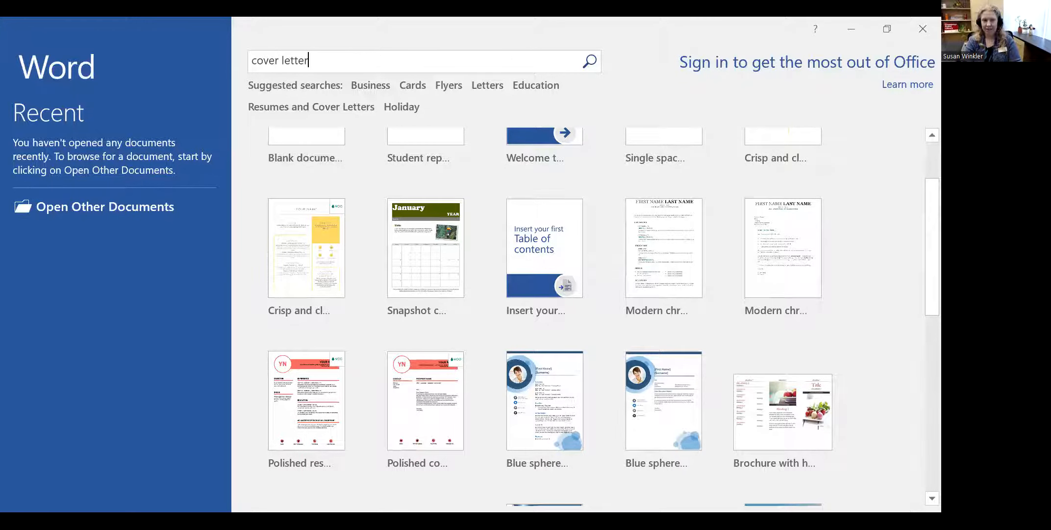
key("Return")
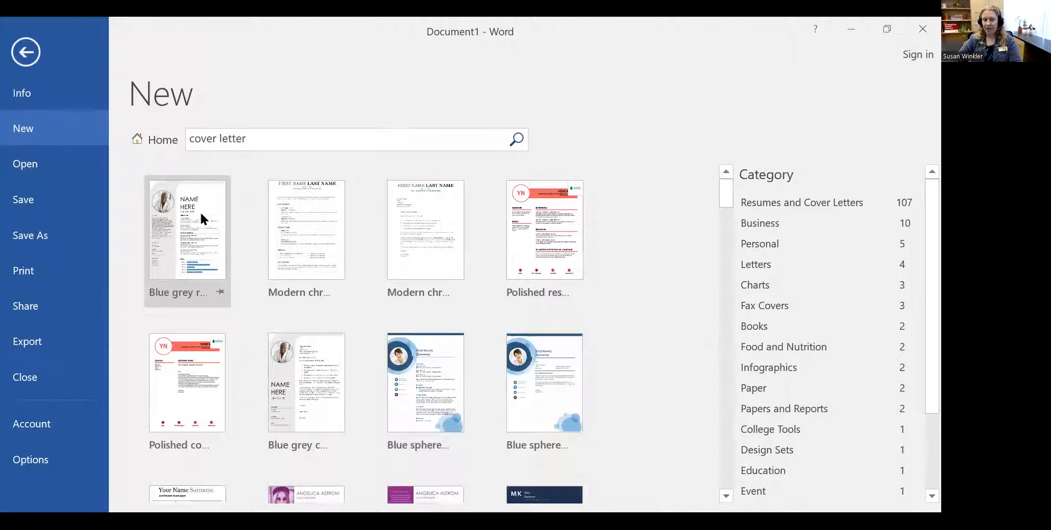
scroll(523, 244, "down", 1)
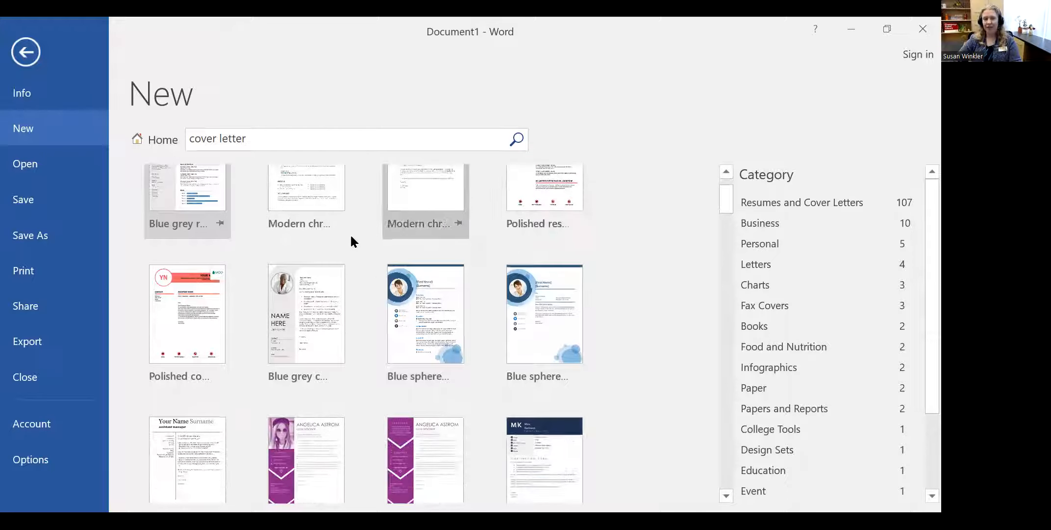
scroll(585, 330, "down", 1)
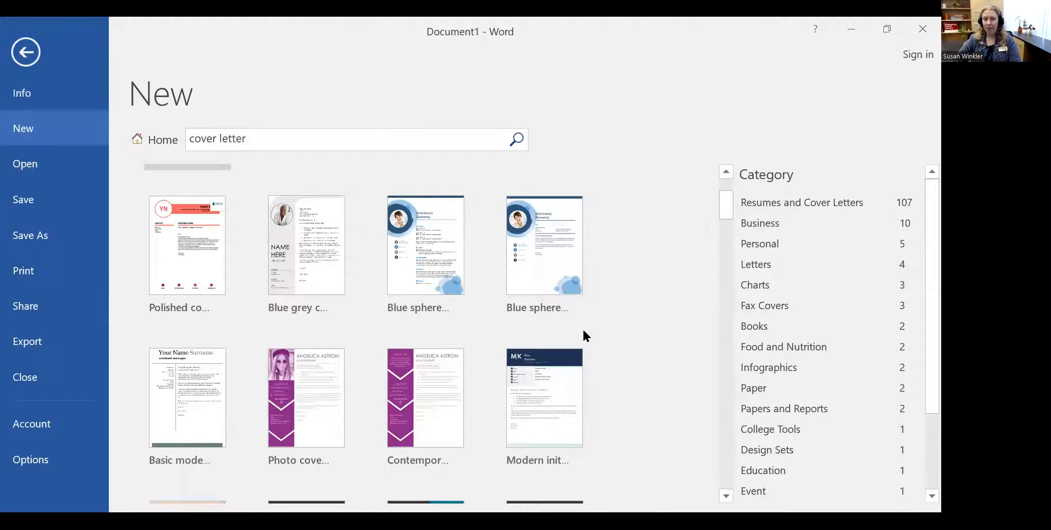
scroll(578, 332, "down", 3)
scroll(575, 334, "down", 6)
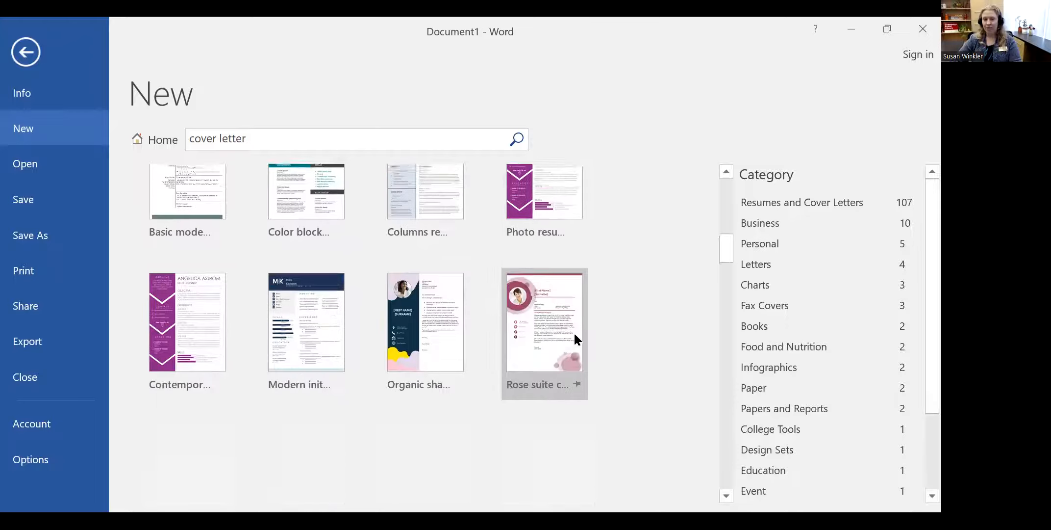
scroll(574, 339, "down", 2)
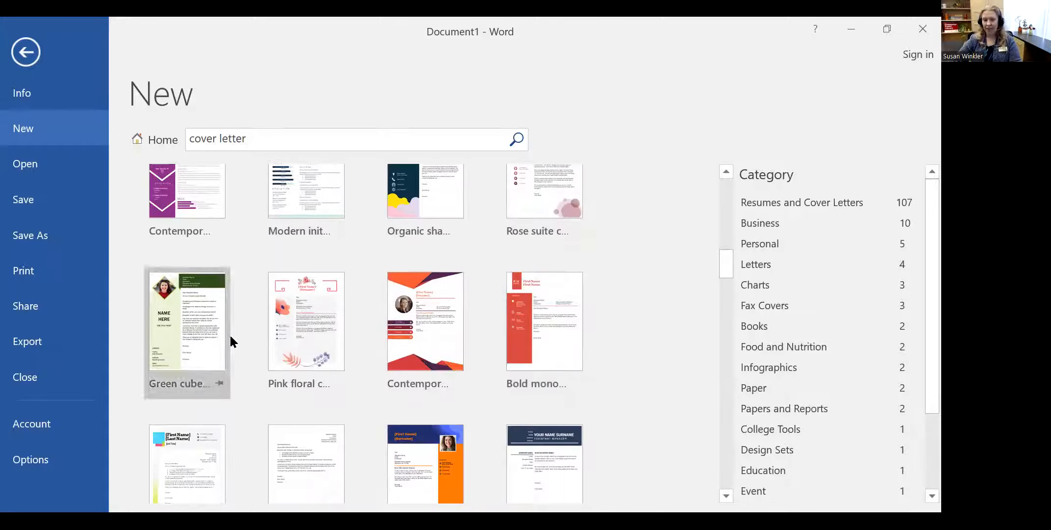
scroll(539, 328, "down", 1)
scroll(555, 325, "down", 2)
scroll(554, 325, "down", 3)
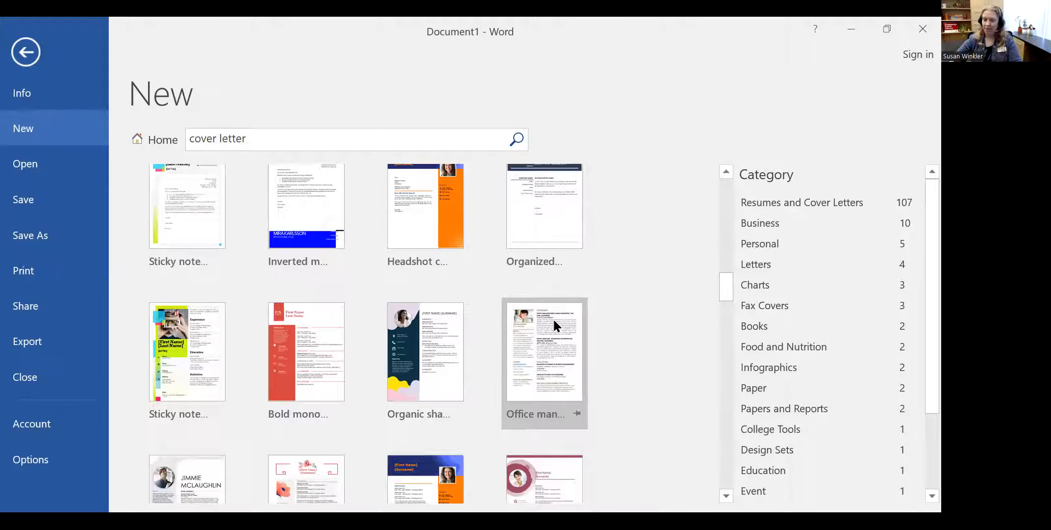
scroll(644, 306, "down", 8)
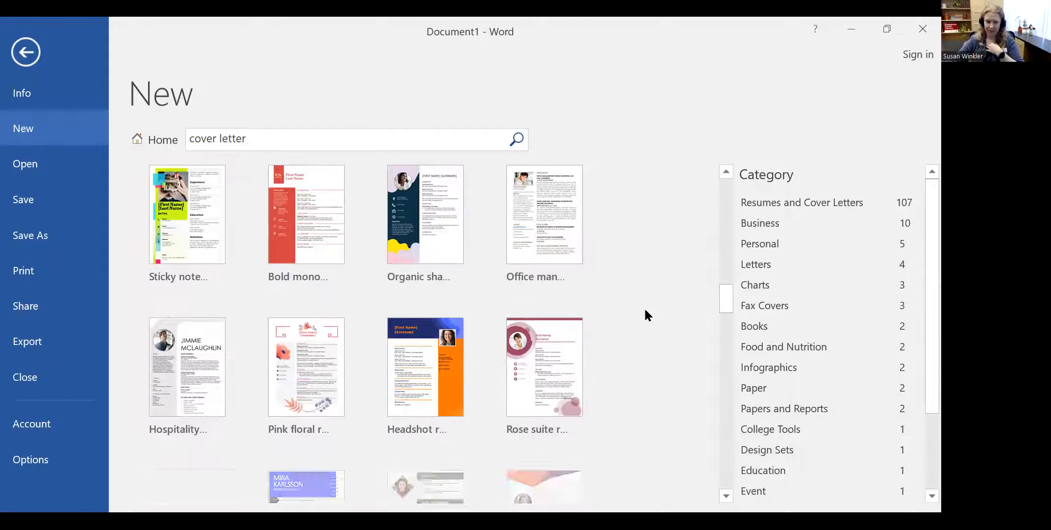
scroll(640, 322, "down", 3)
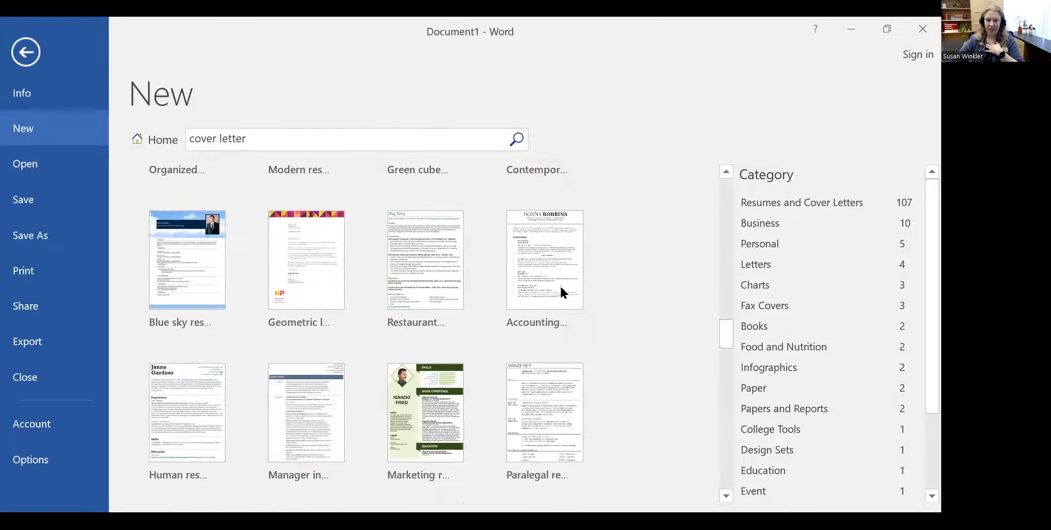
- Preview the Accounting resume template, reopen its preview, and create a new document from it
left_click(537, 227)
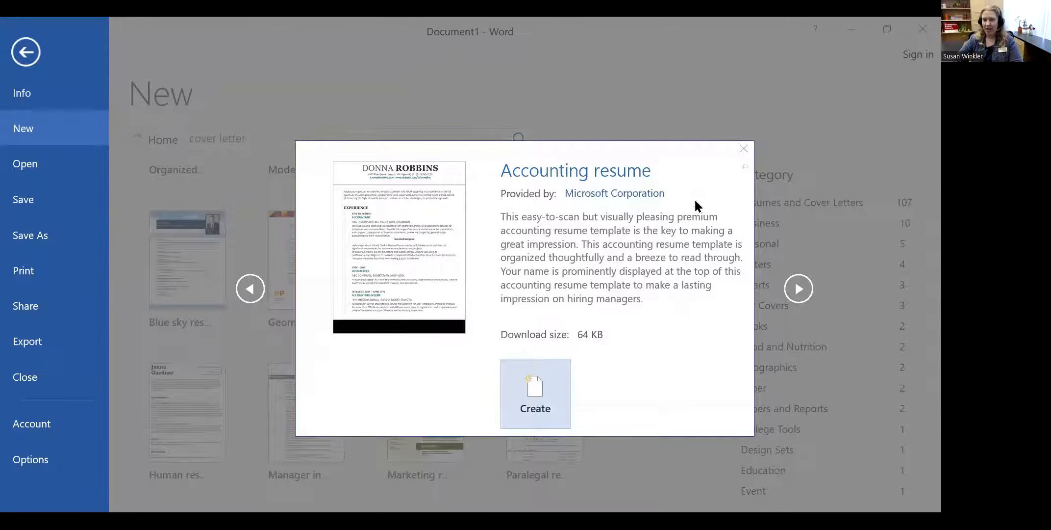
left_click(744, 148)
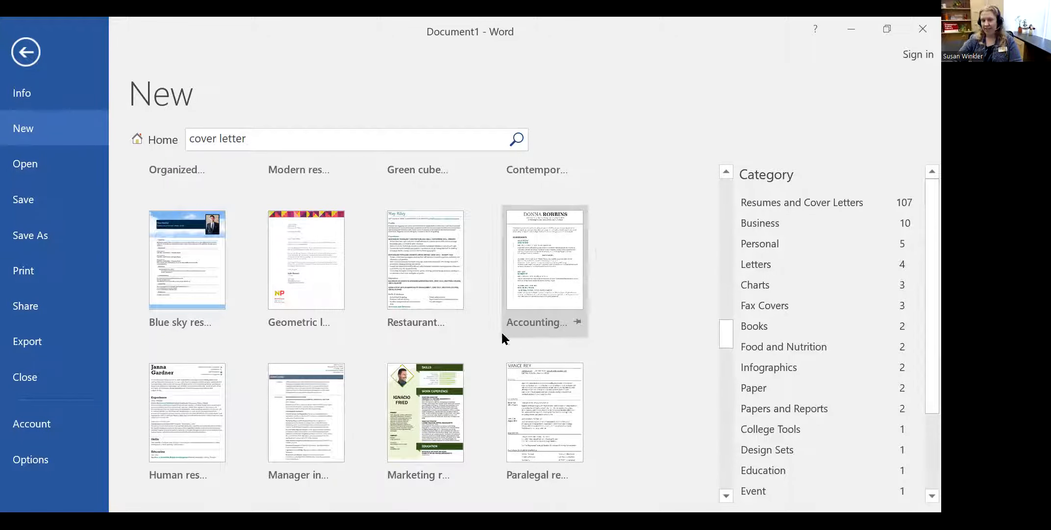
left_click(551, 239)
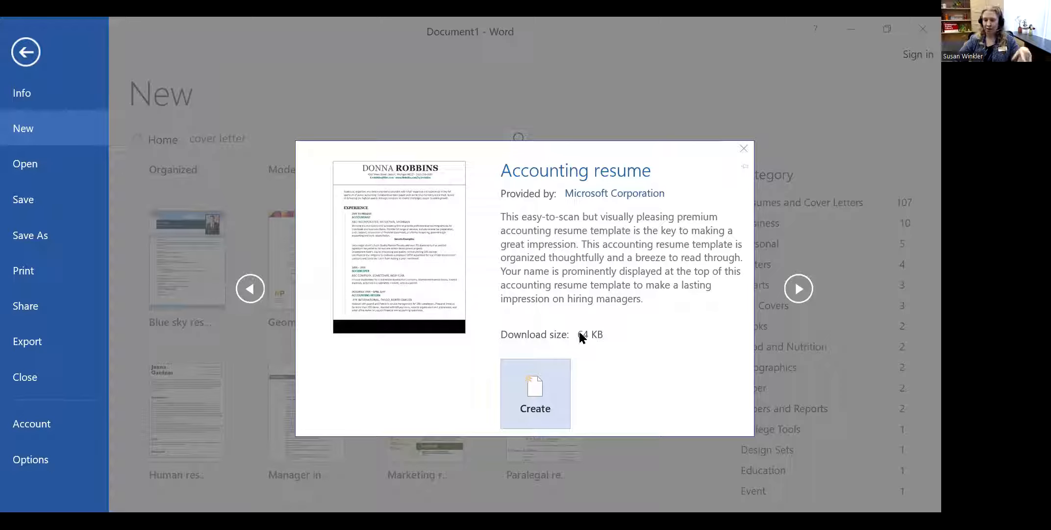
left_click(534, 370)
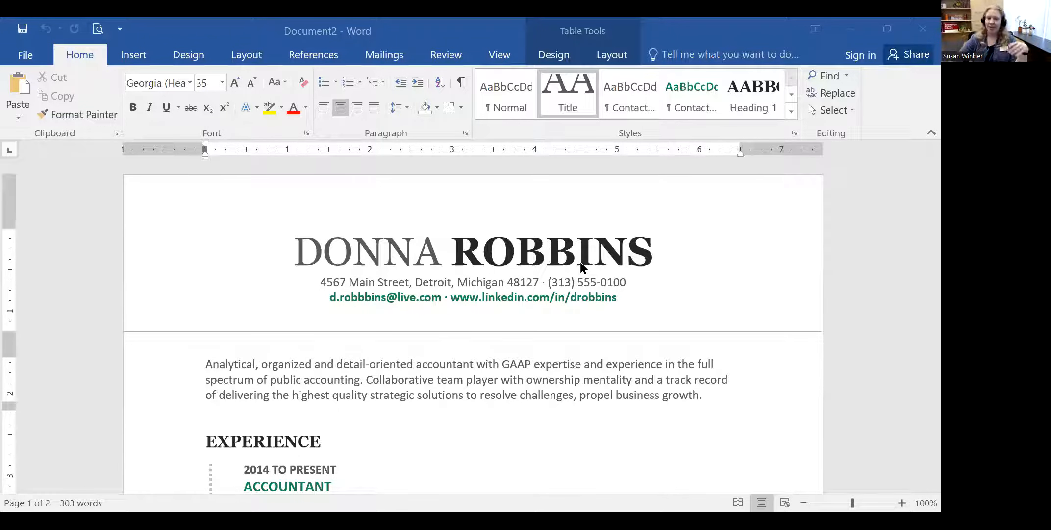
- Replace the template's sample name in the resume heading with the person's full name
scroll(578, 272, "down", 2)
scroll(577, 277, "down", 4)
scroll(571, 317, "up", 5)
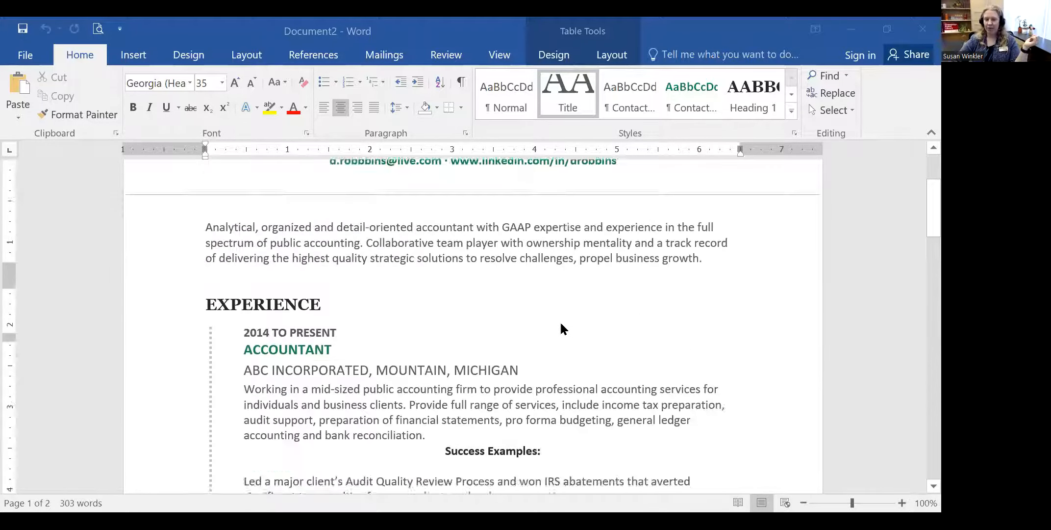
left_click(387, 232)
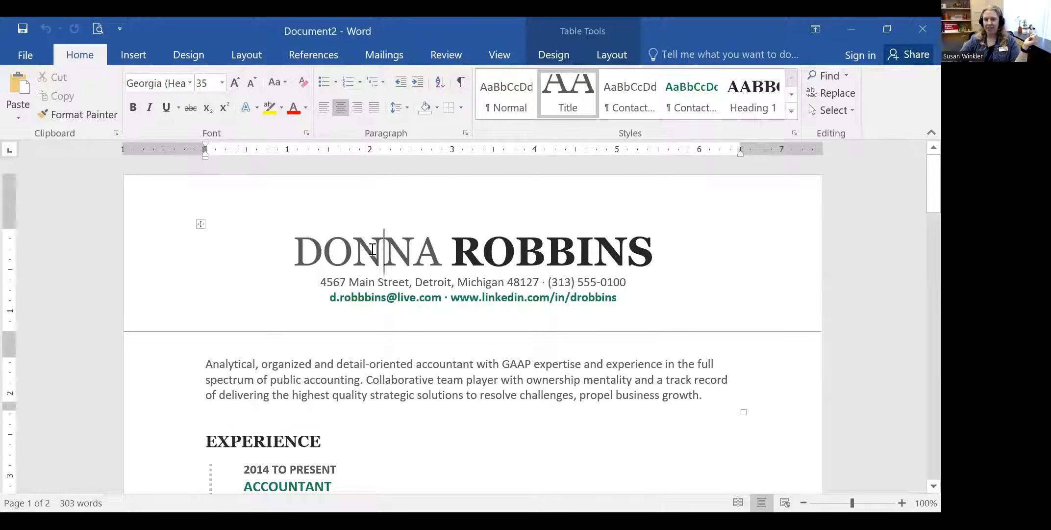
double_click(371, 247)
left_click(359, 240)
double_click(427, 242)
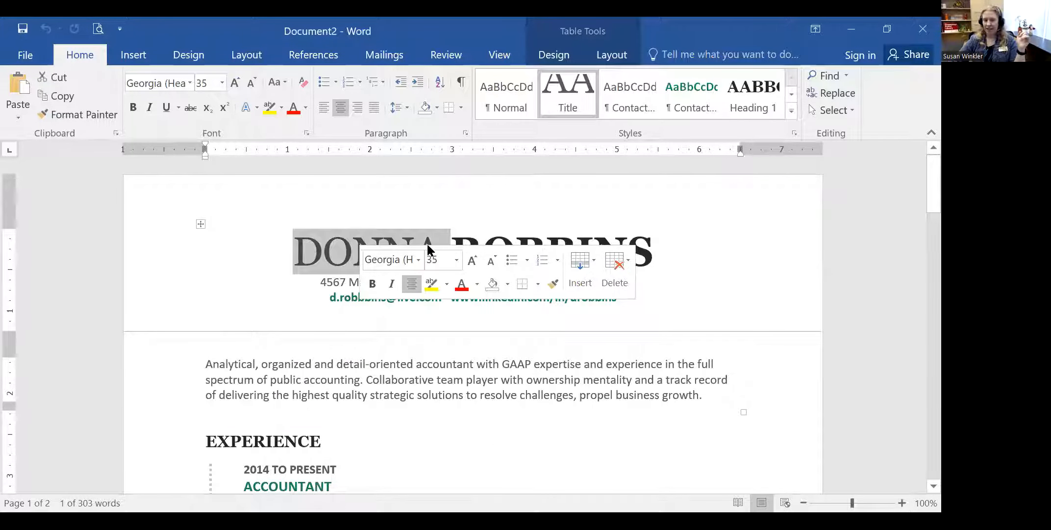
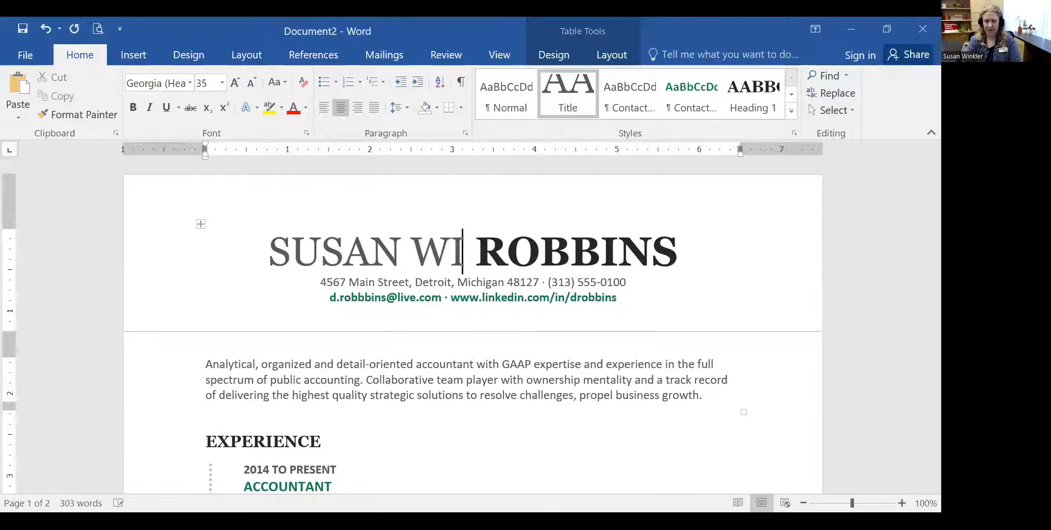
key("Delete")
key("Delete")
key("Delete")
key("Delete")
key("Delete")
key("Delete")
key("Delete")
key("Delete")
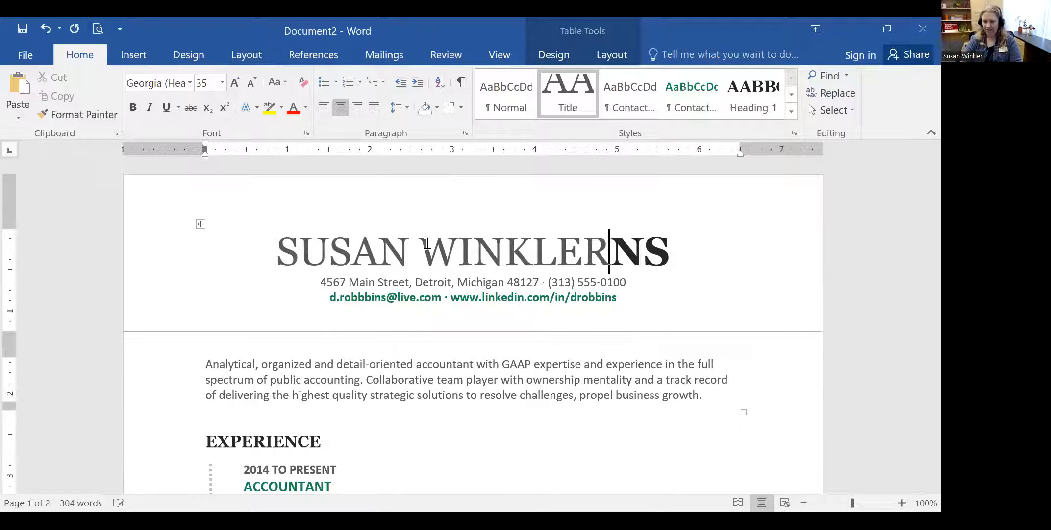
left_click(525, 295)
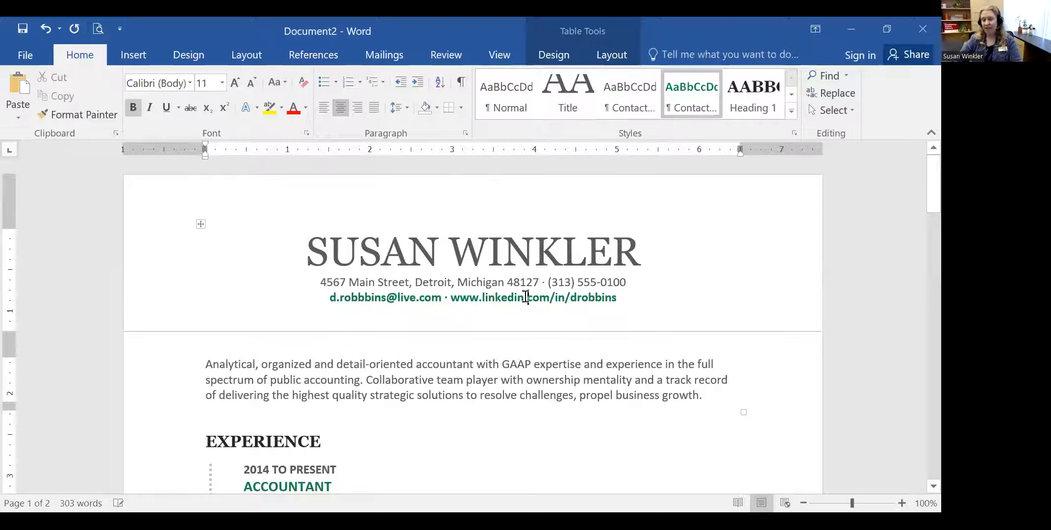
scroll(563, 304, "down", 6)
scroll(553, 306, "down", 18)
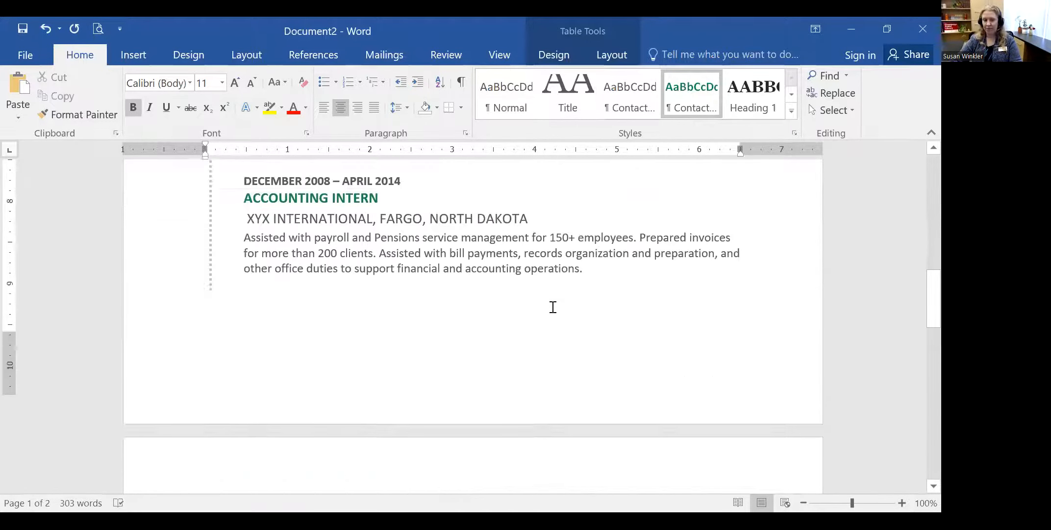
scroll(551, 310, "up", 15)
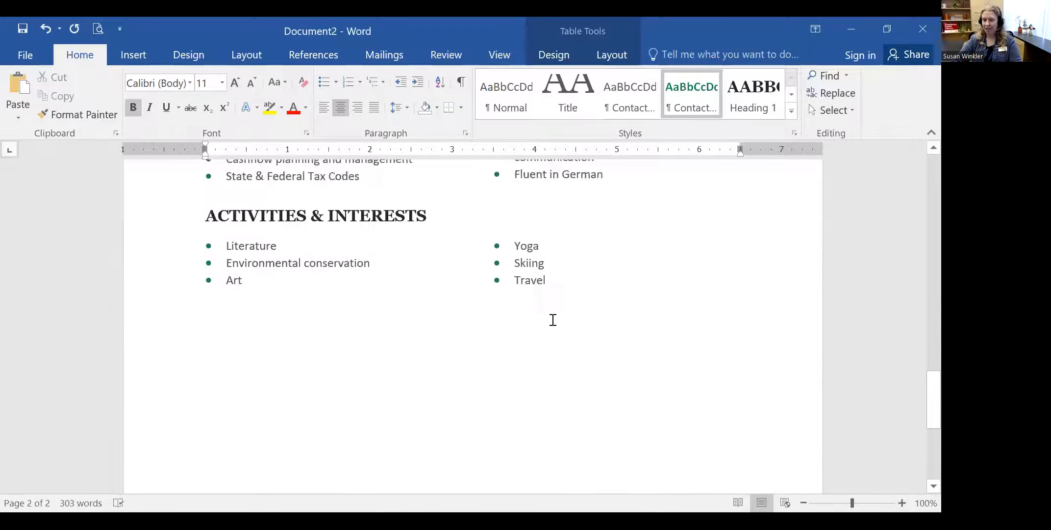
scroll(521, 316, "up", 20)
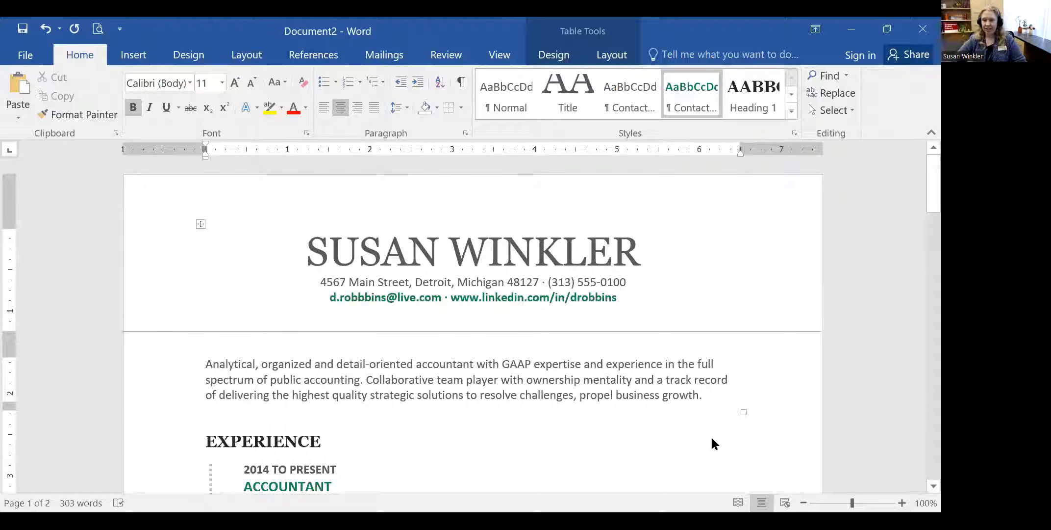
- Save the resume to the Desktop as the person's name followed by 'Resume 1'
left_click(27, 56)
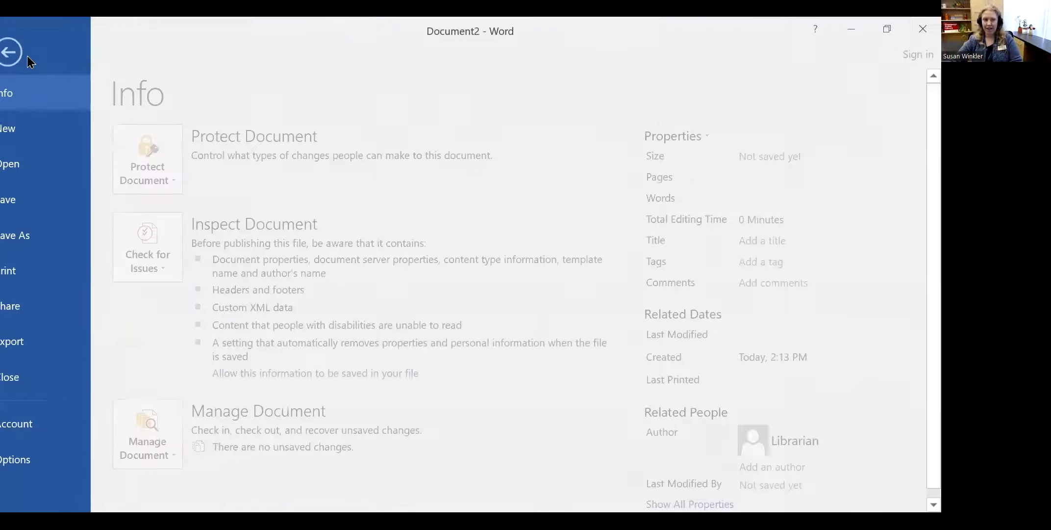
left_click(39, 239)
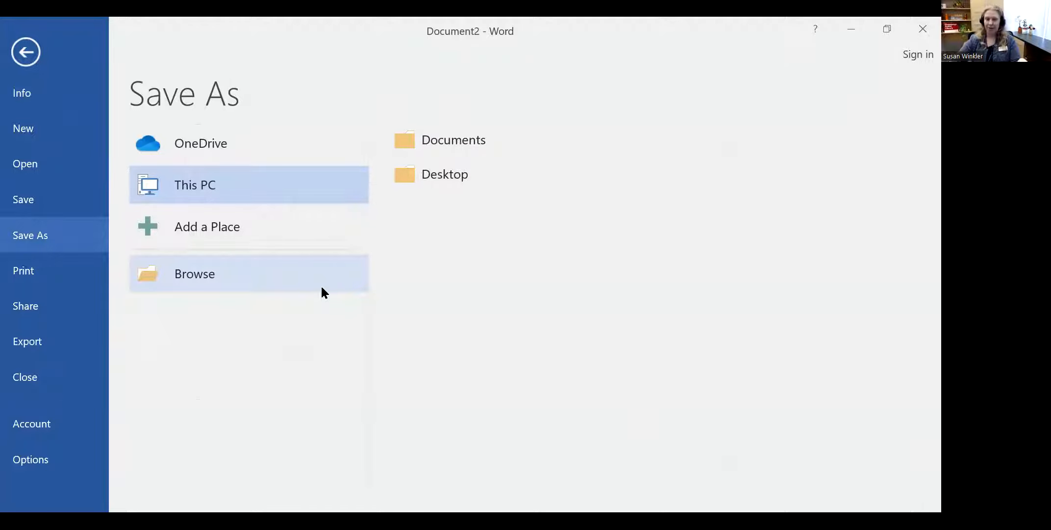
left_click(448, 181)
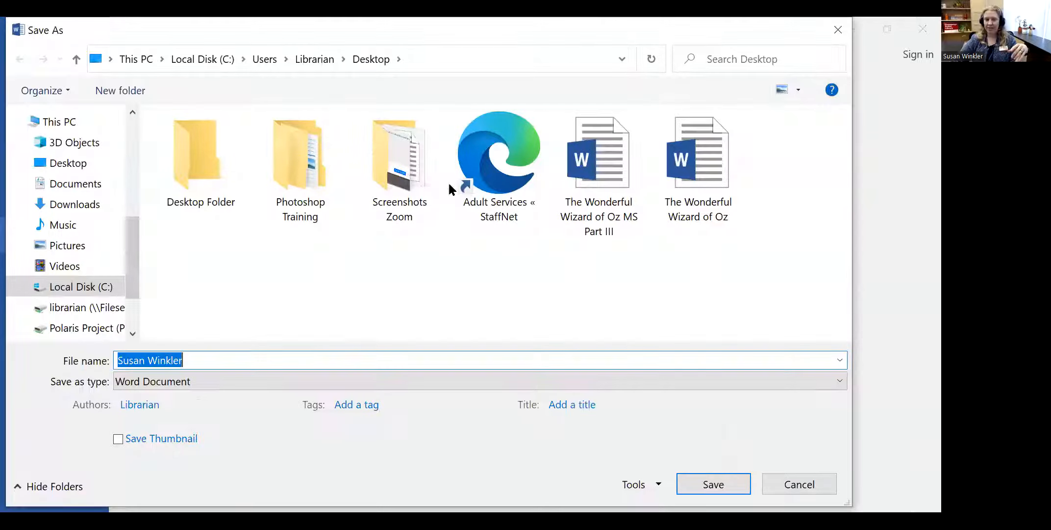
left_click(230, 362)
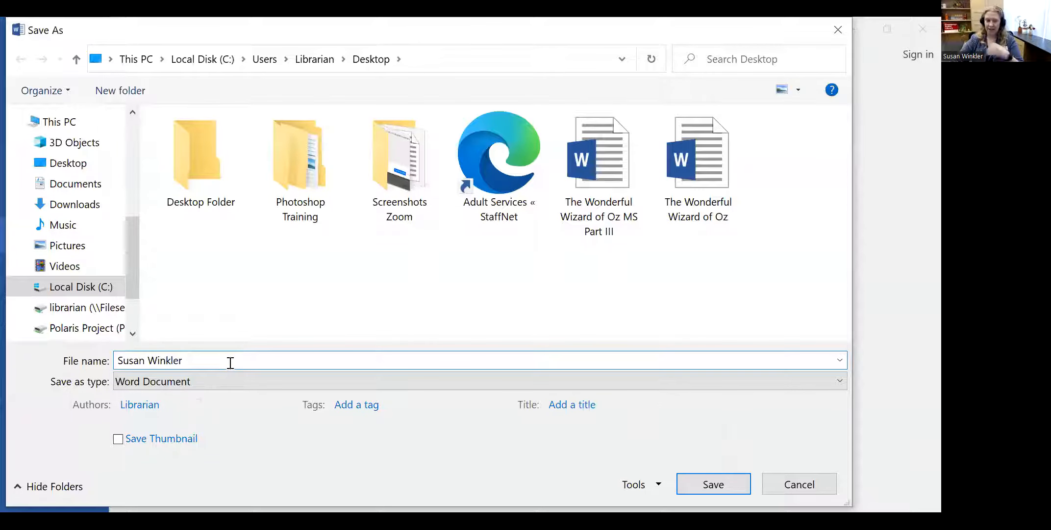
type("Resume 1")
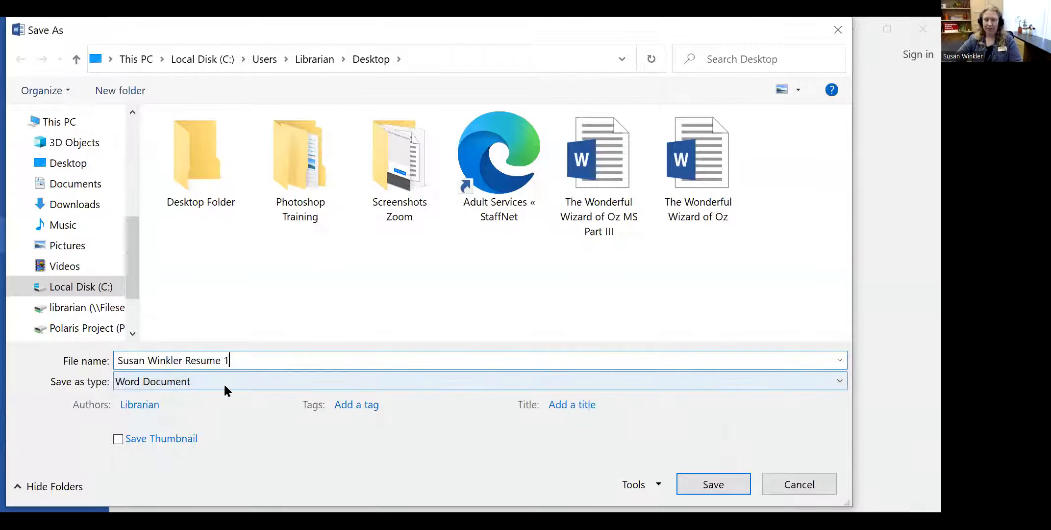
left_click(714, 484)
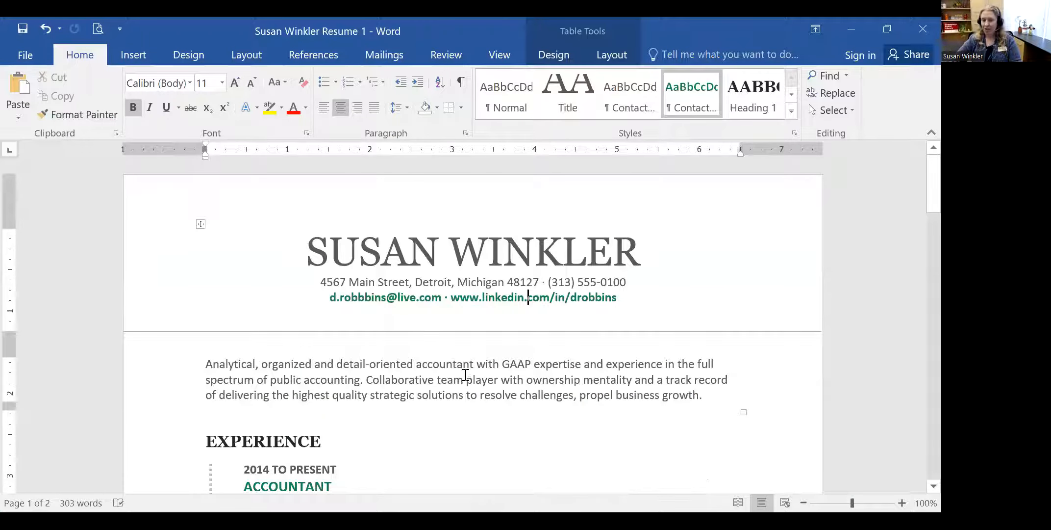
- Replace the contact line's street address, city (Champaign), state (Illinois) and ZIP code
left_click_drag(324, 281, 398, 275)
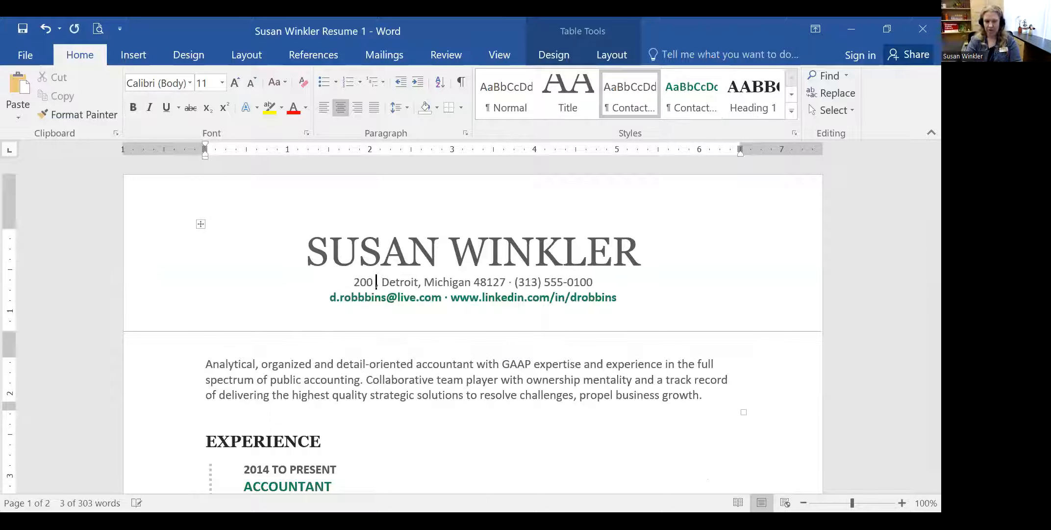
key("Right")
key("Right")
key("Delete")
key("Delete")
key("Delete")
key("Delete")
key("Delete")
key("Delete")
key("Delete")
type("Chamap")
key("BackSpace")
key("BackSpace")
type("paign")
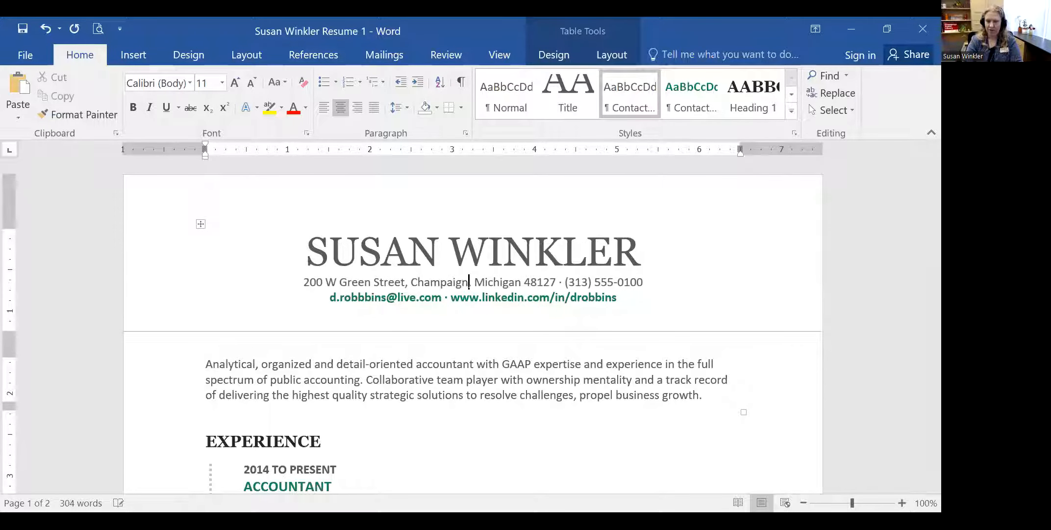
key("Right")
key("Right")
type("IL ")
type("linoia")
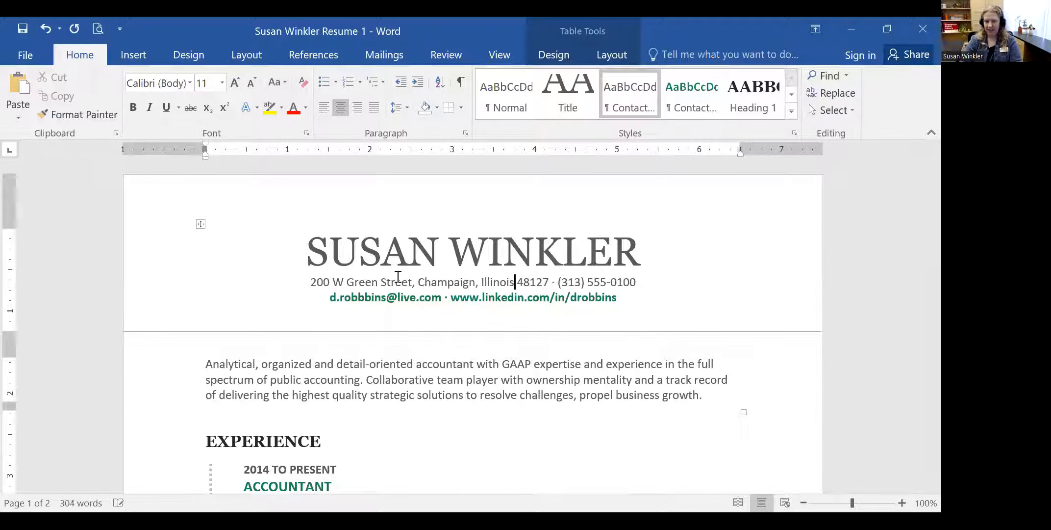
key("Delete")
type("61820")
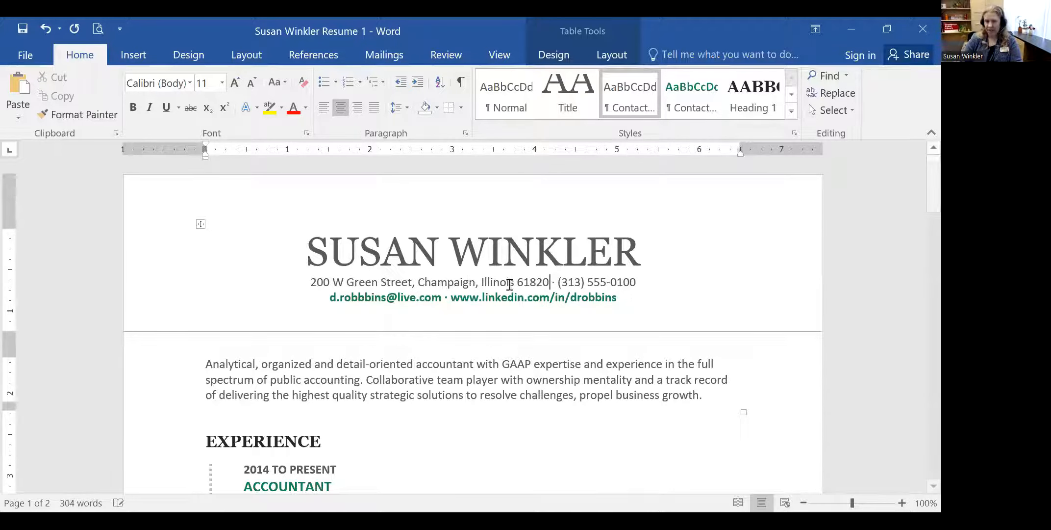
- Replace all three parts of the phone number with the new number
left_click(568, 283)
double_click(570, 283)
double_click(593, 282)
key("End")
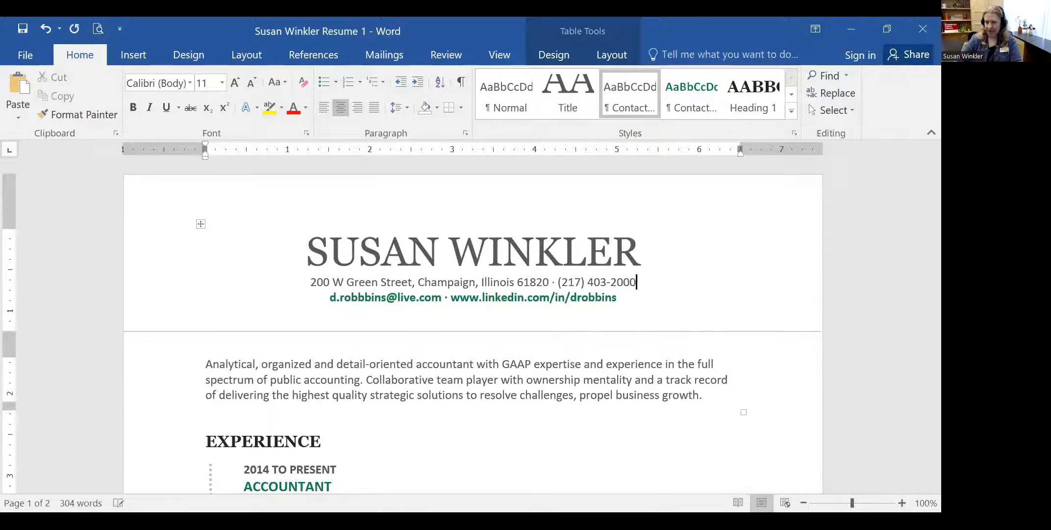
- Save the resume, then save a copy to the Desktop with the name ending in 'Resume 2'
left_click(22, 30)
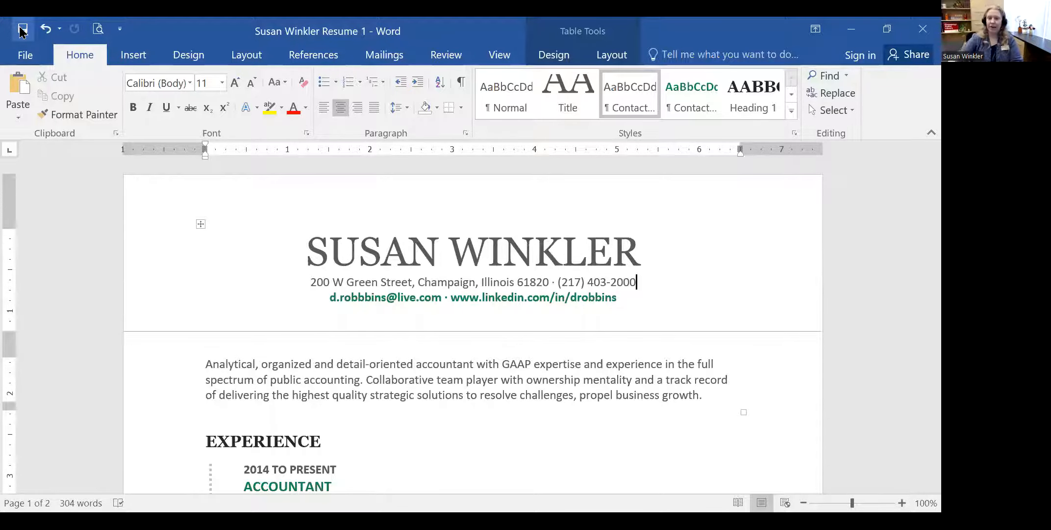
left_click(17, 51)
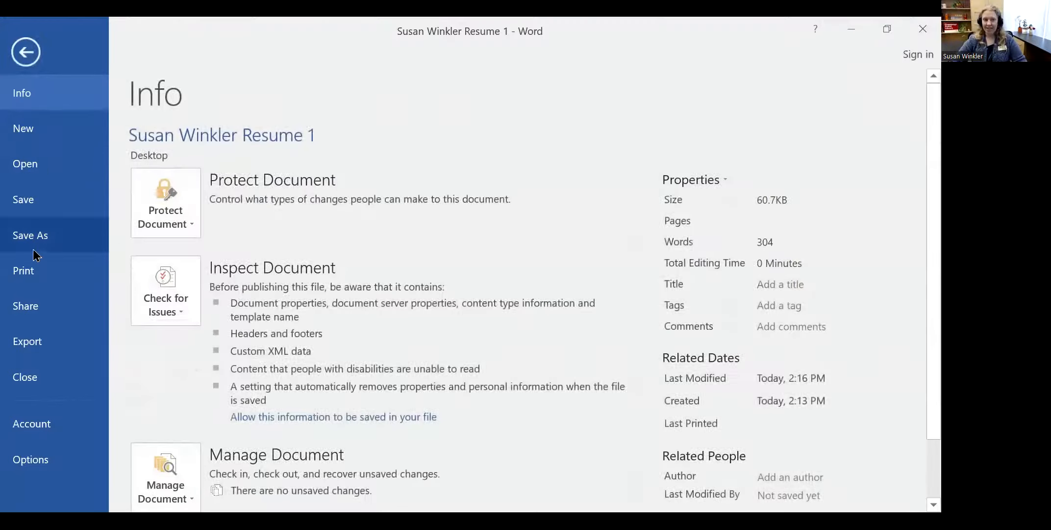
left_click(30, 236)
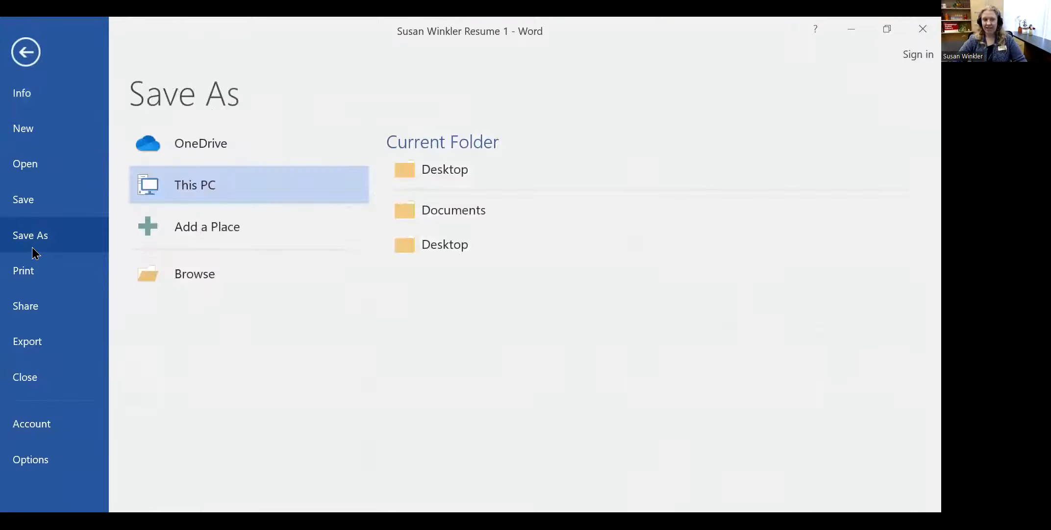
left_click(452, 243)
left_click(237, 361)
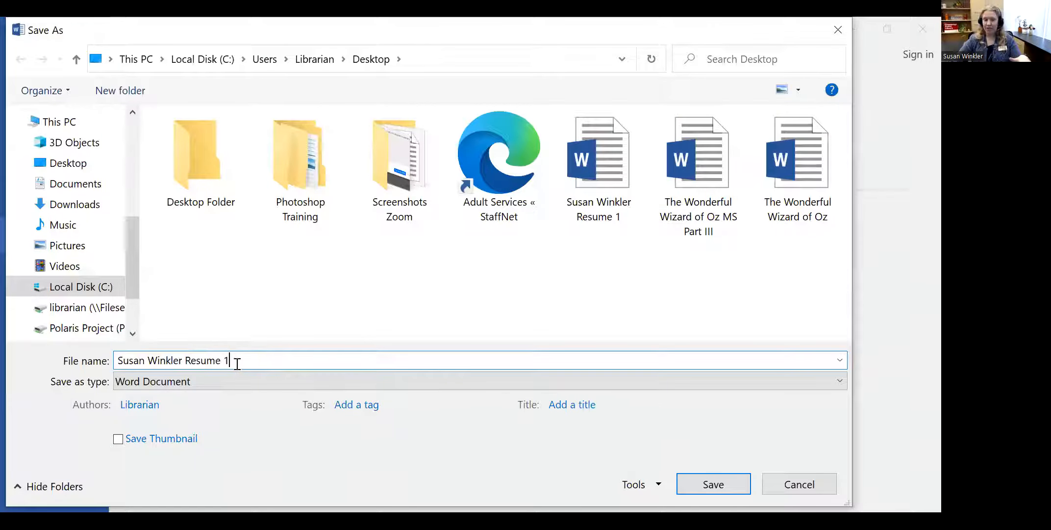
key("BackSpace")
type("2")
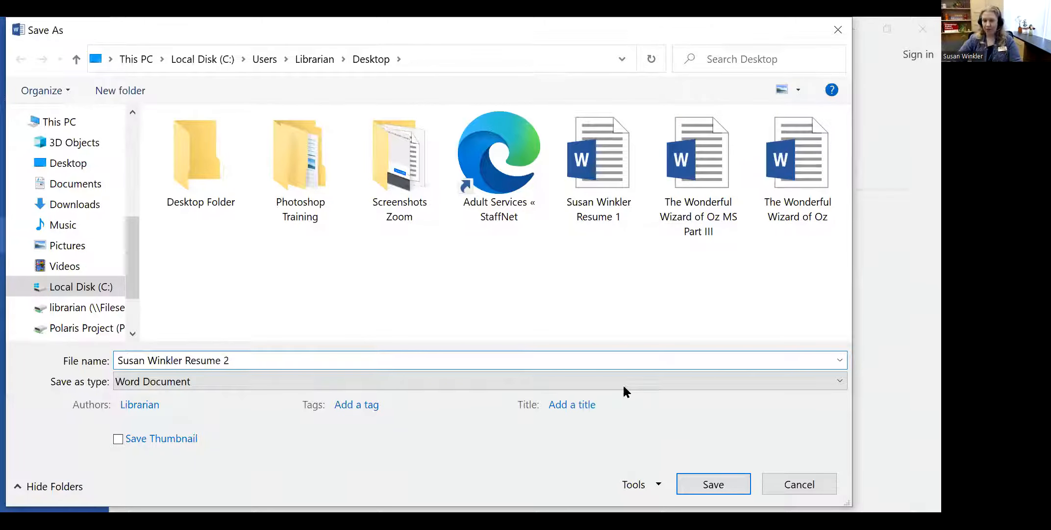
left_click(702, 485)
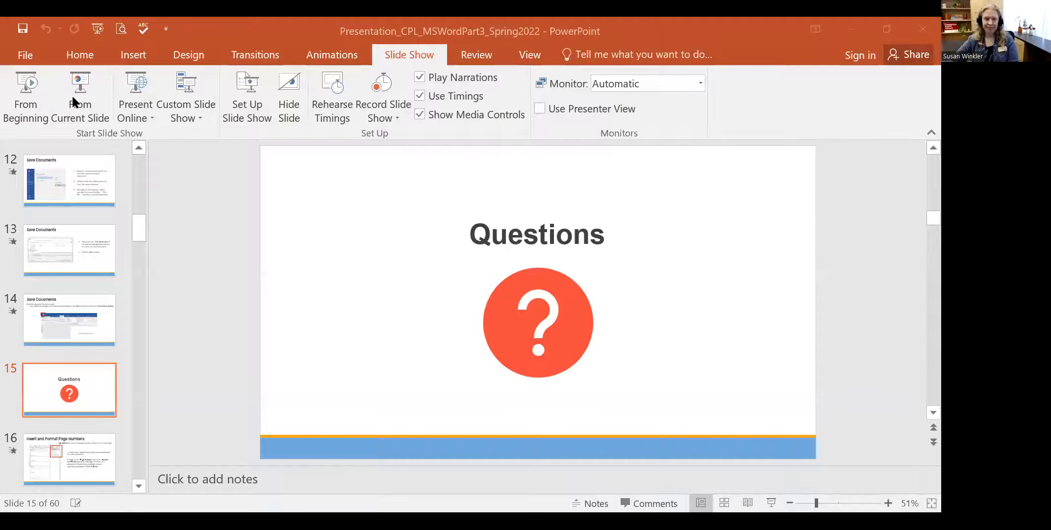
- Start the PowerPoint slide show from the Questions slide and advance to the next slide
left_click(77, 103)
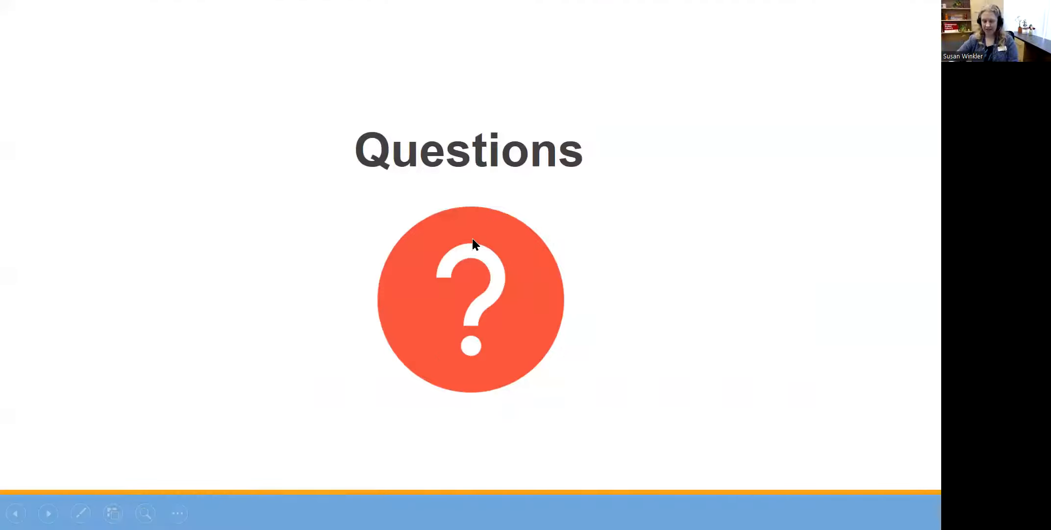
left_click(472, 239)
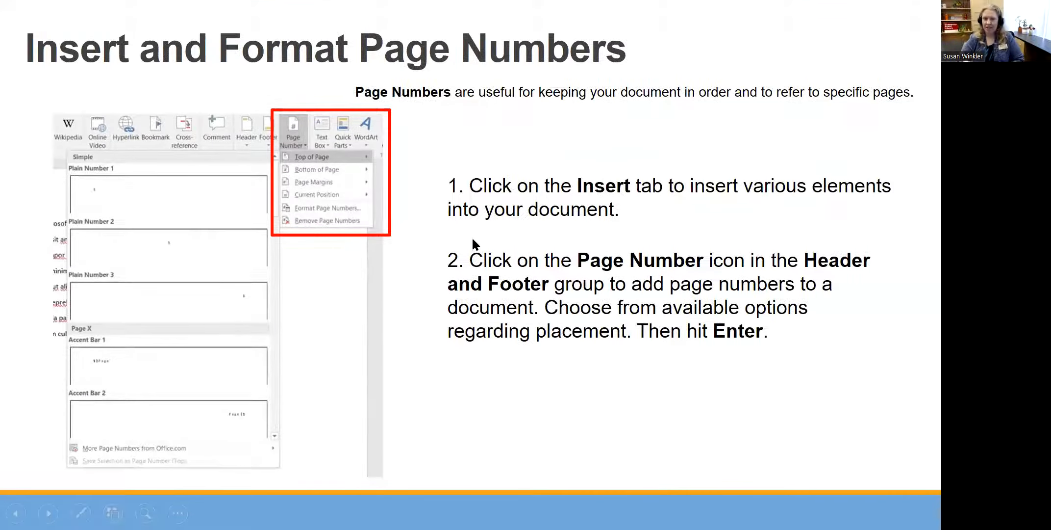
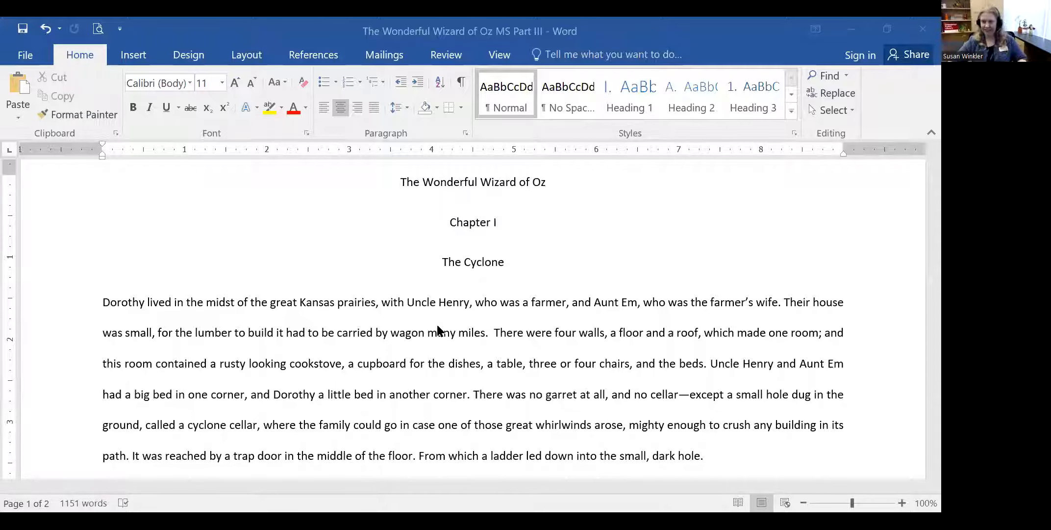
- Scroll up and down through the manuscript pages to review them
scroll(544, 271, "down", 5)
scroll(544, 291, "down", 10)
scroll(533, 323, "up", 12)
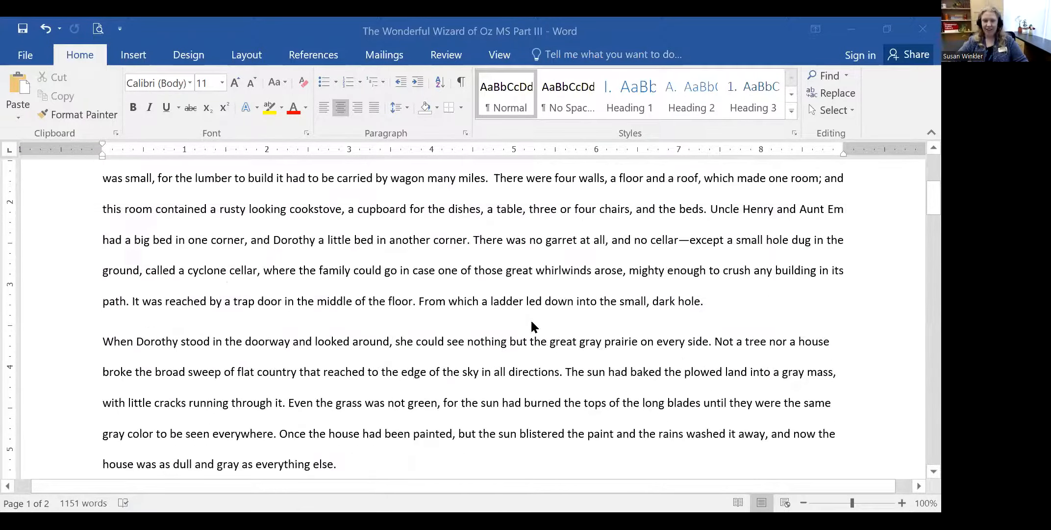
scroll(531, 321, "up", 4)
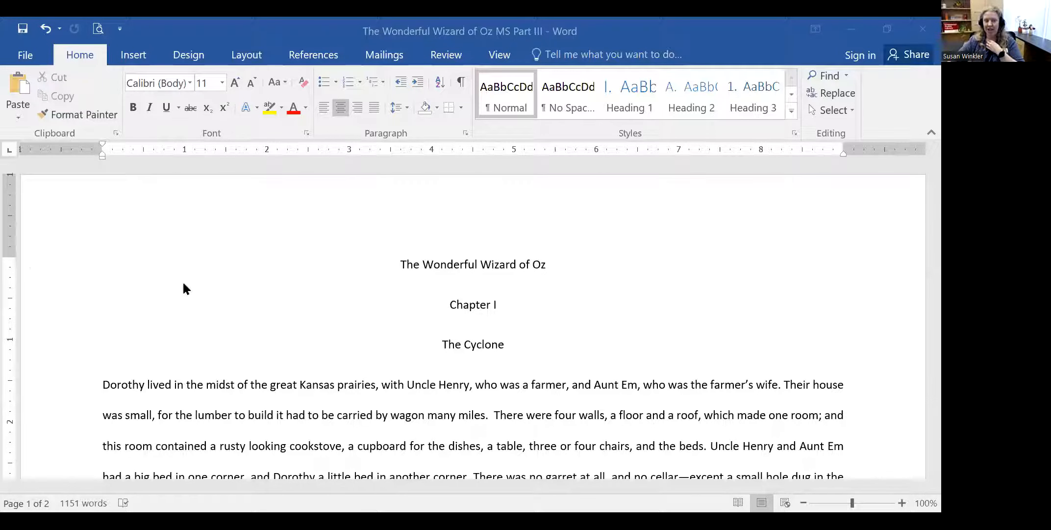
scroll(301, 337, "down", 15)
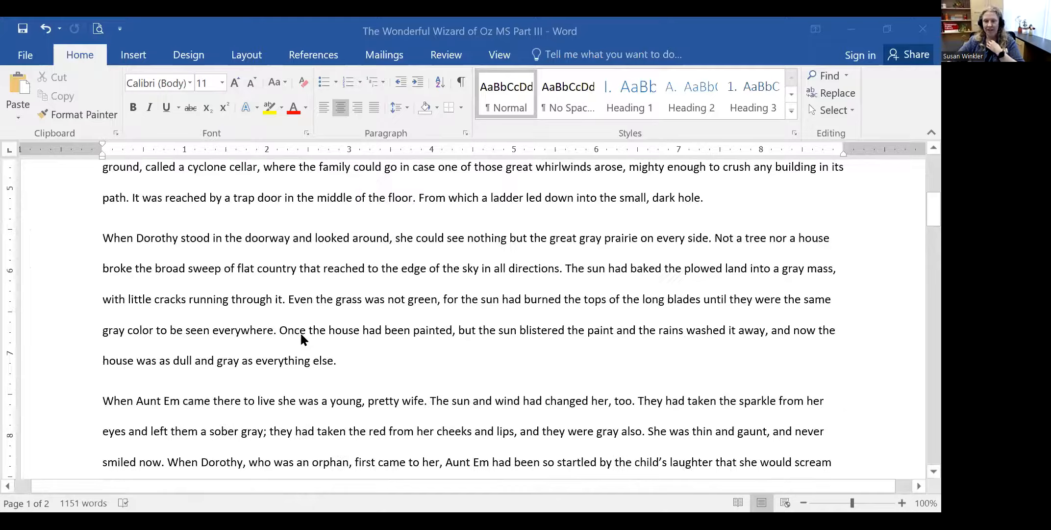
scroll(301, 338, "down", 4)
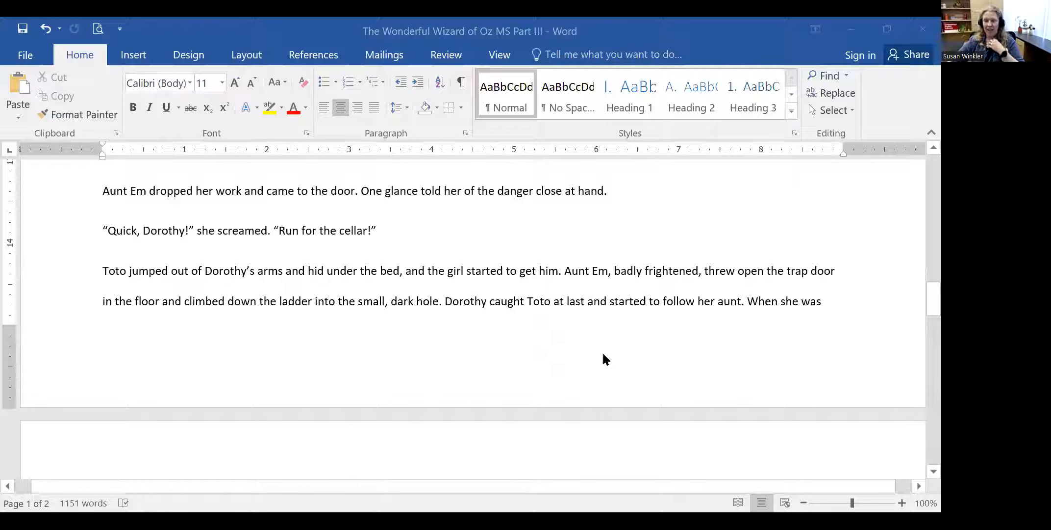
scroll(526, 171, "down", 2)
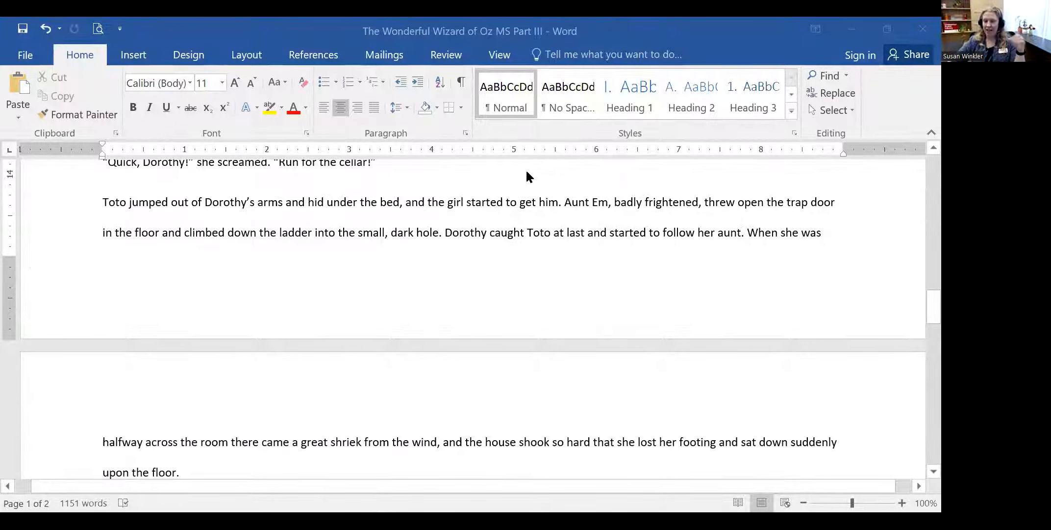
scroll(514, 221, "up", 18)
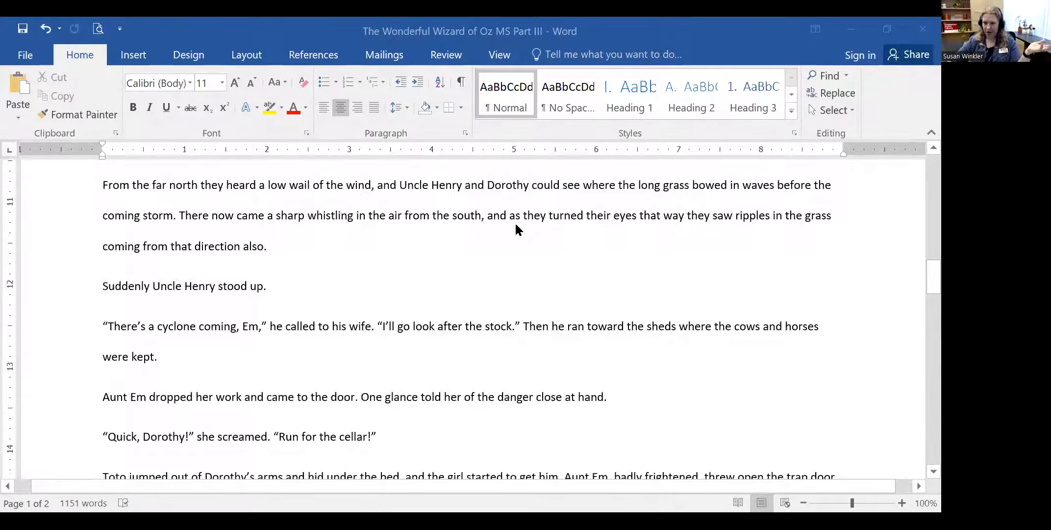
scroll(514, 221, "down", 6)
scroll(516, 235, "down", 20)
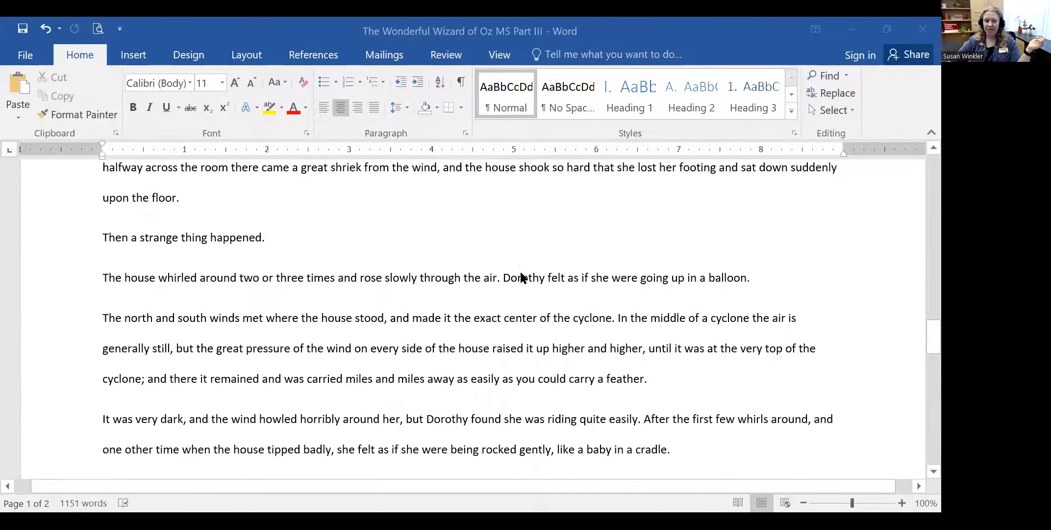
scroll(521, 273, "down", 3)
scroll(524, 276, "up", 18)
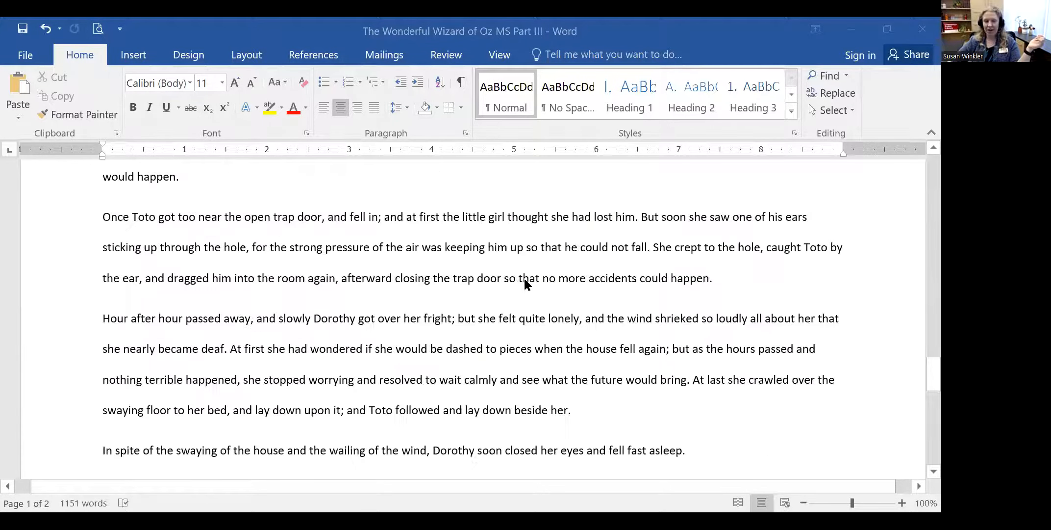
scroll(524, 279, "up", 15)
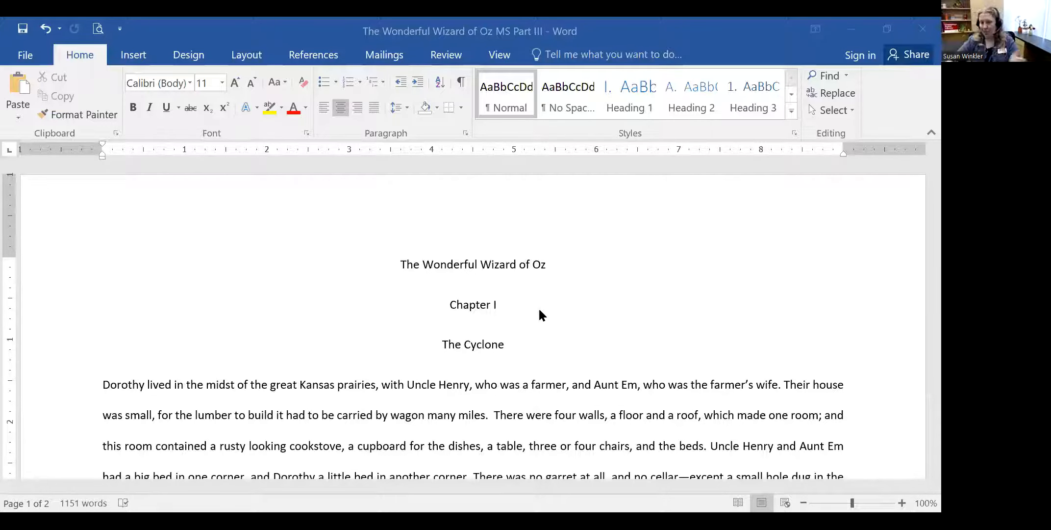
- Add a Plain Number 3 page number at the bottom right of each page
left_click(133, 58)
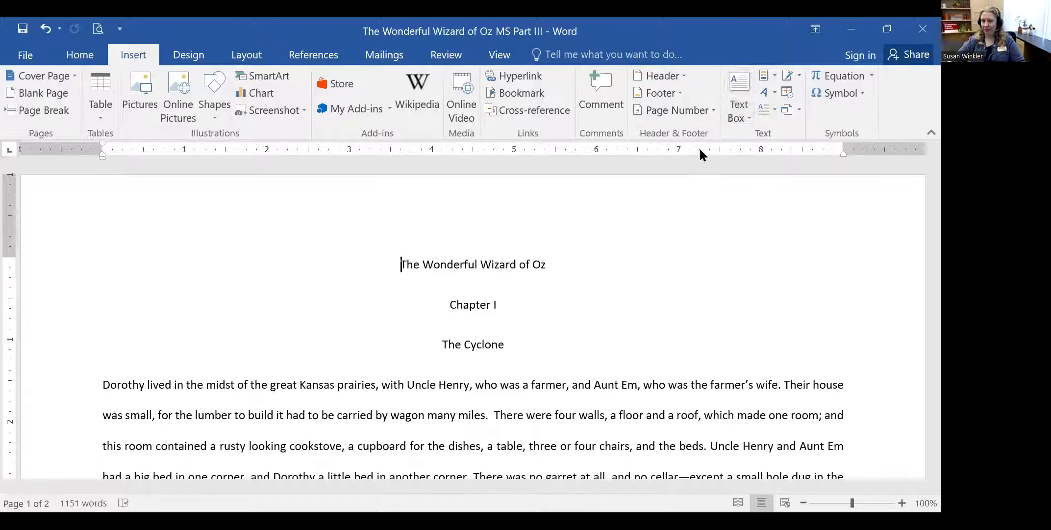
left_click(682, 115)
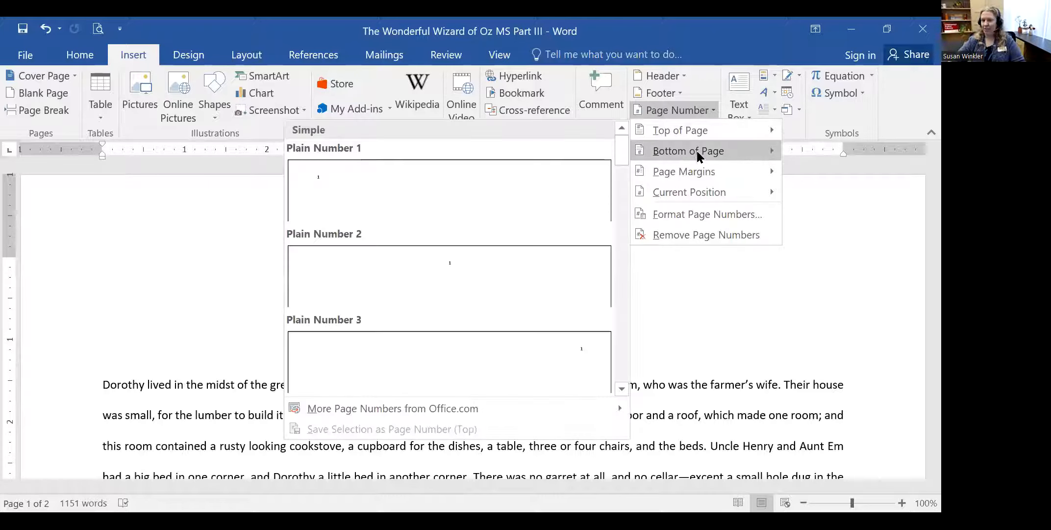
mouse_move(696, 154)
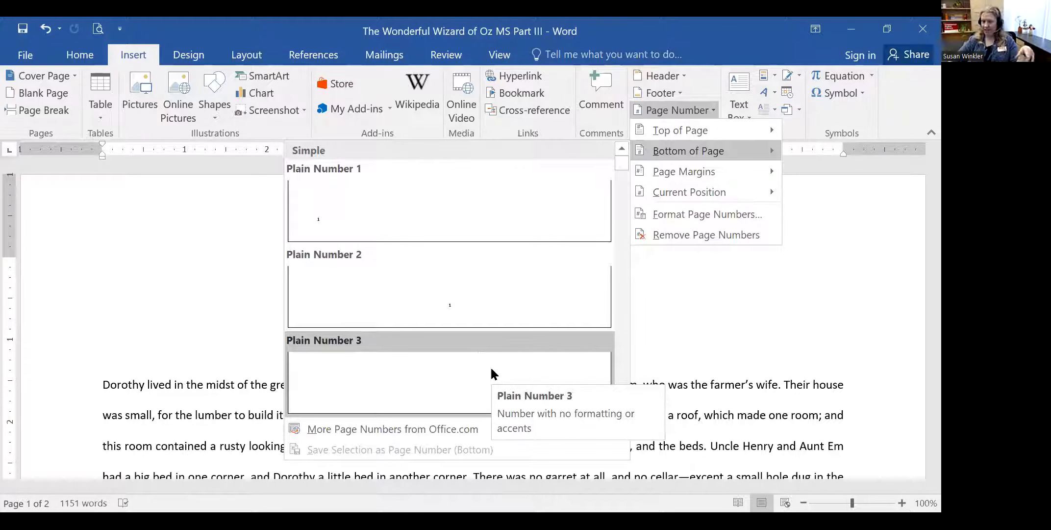
left_click(469, 356)
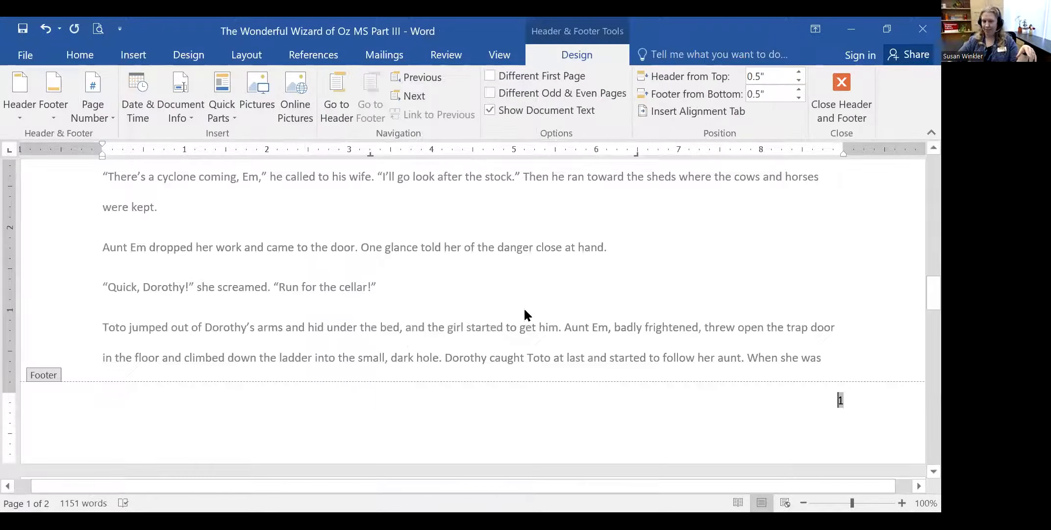
scroll(534, 305, "down", 4)
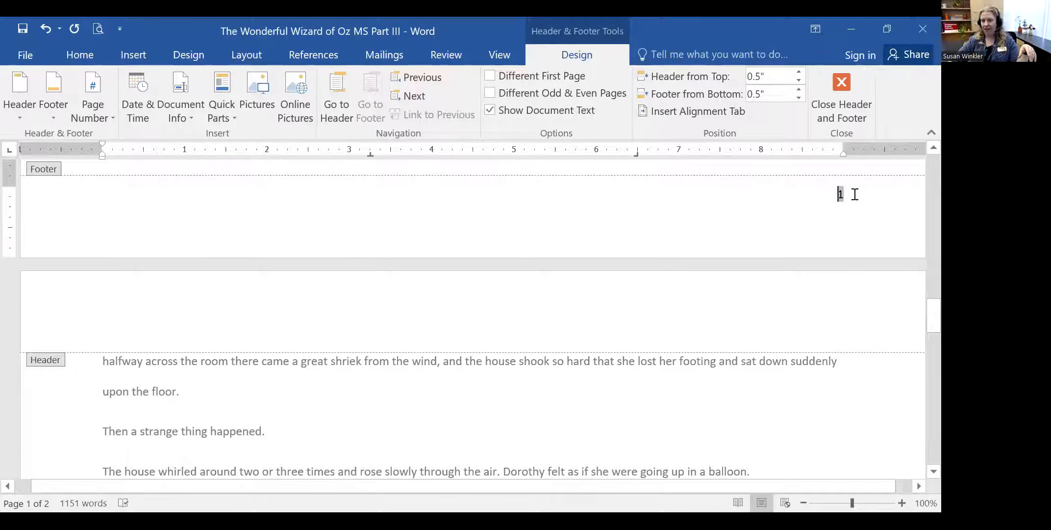
double_click(838, 195)
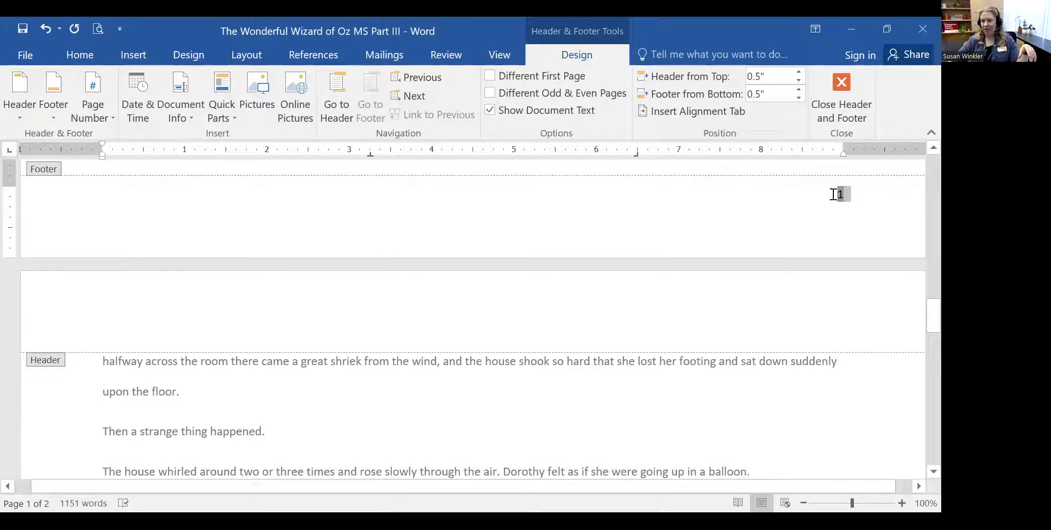
left_click(688, 214)
scroll(679, 216, "down", 3)
scroll(683, 219, "down", 12)
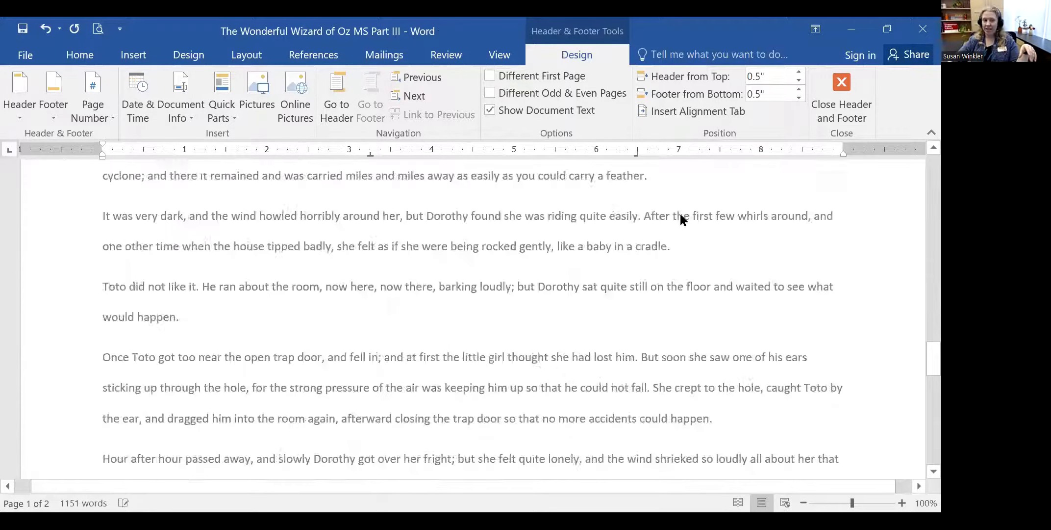
scroll(593, 297, "up", 5)
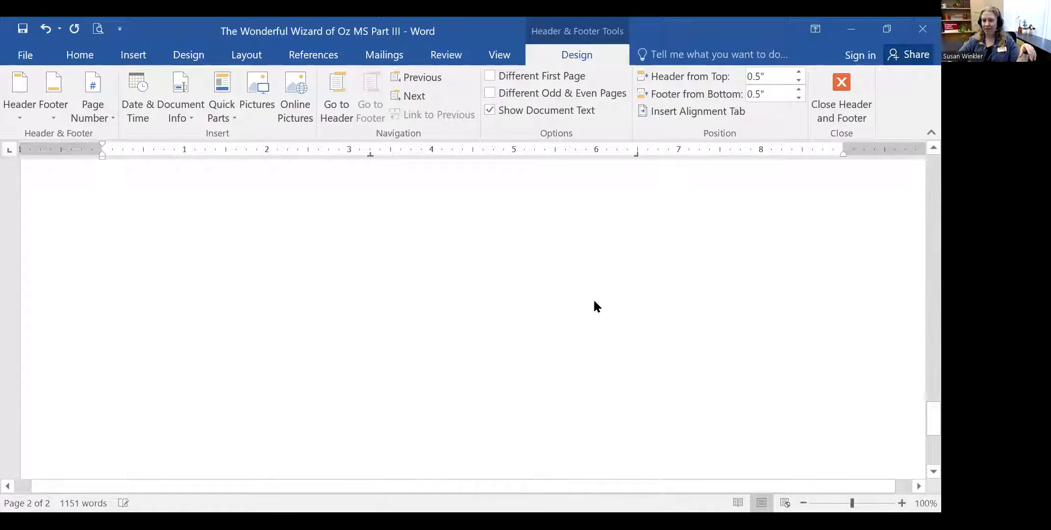
scroll(579, 284, "up", 4)
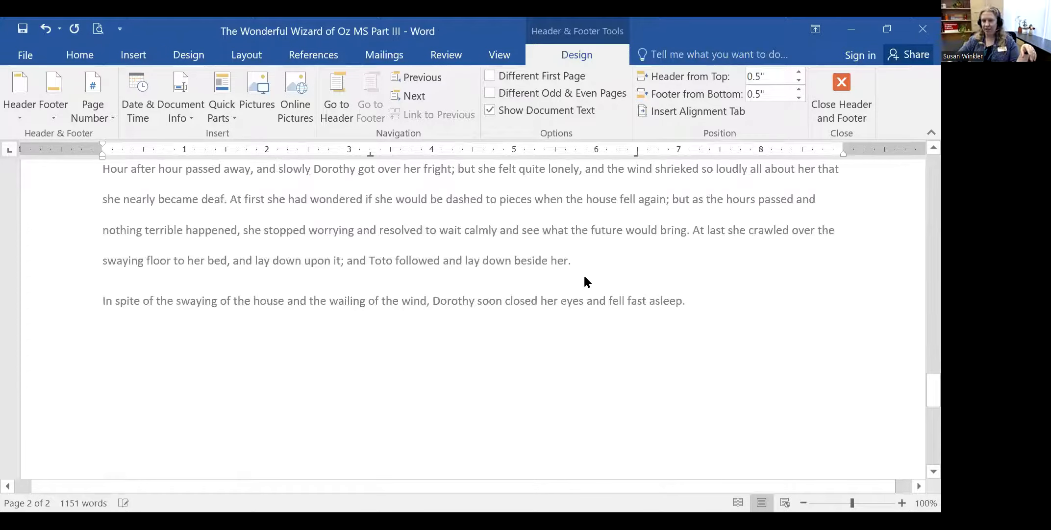
scroll(566, 299, "down", 2)
scroll(564, 296, "down", 9)
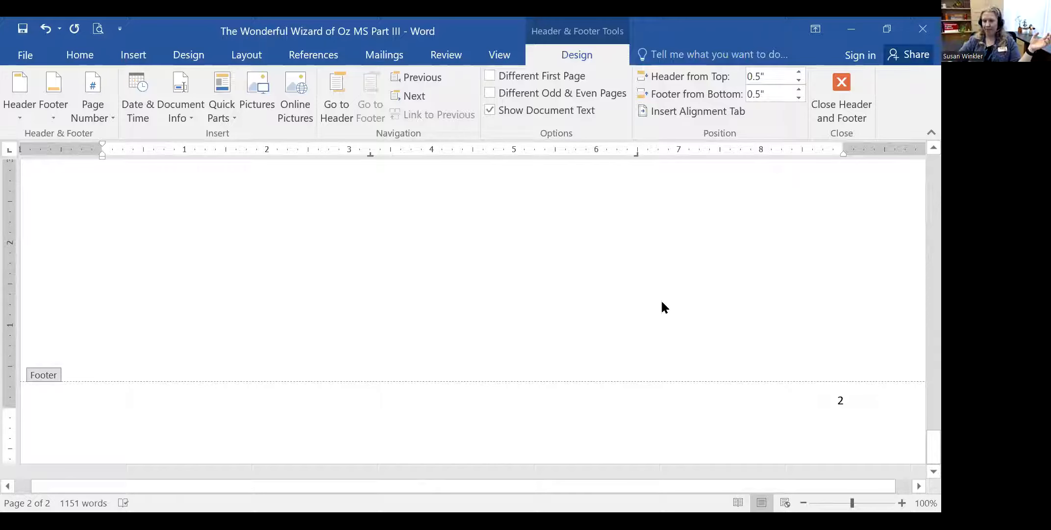
double_click(839, 399)
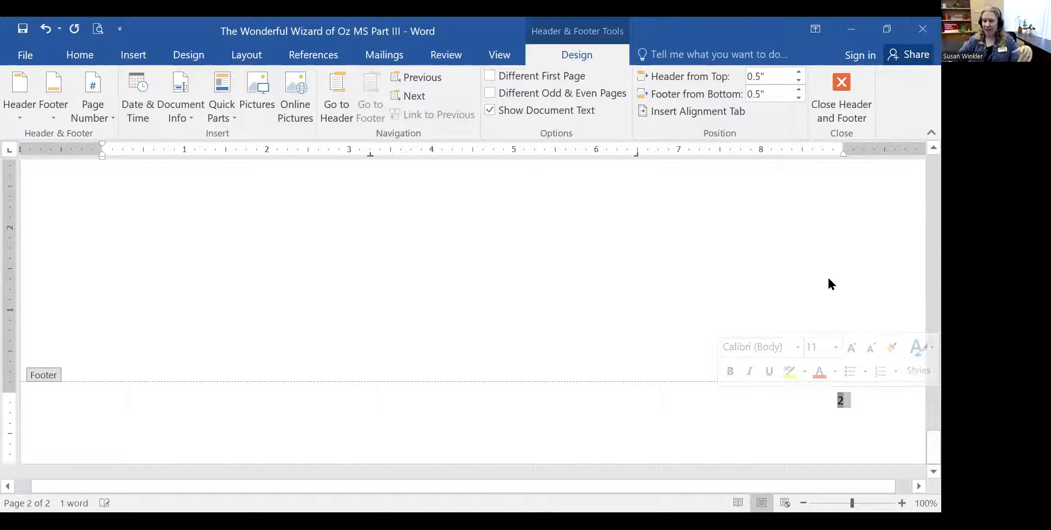
scroll(419, 288, "up", 10)
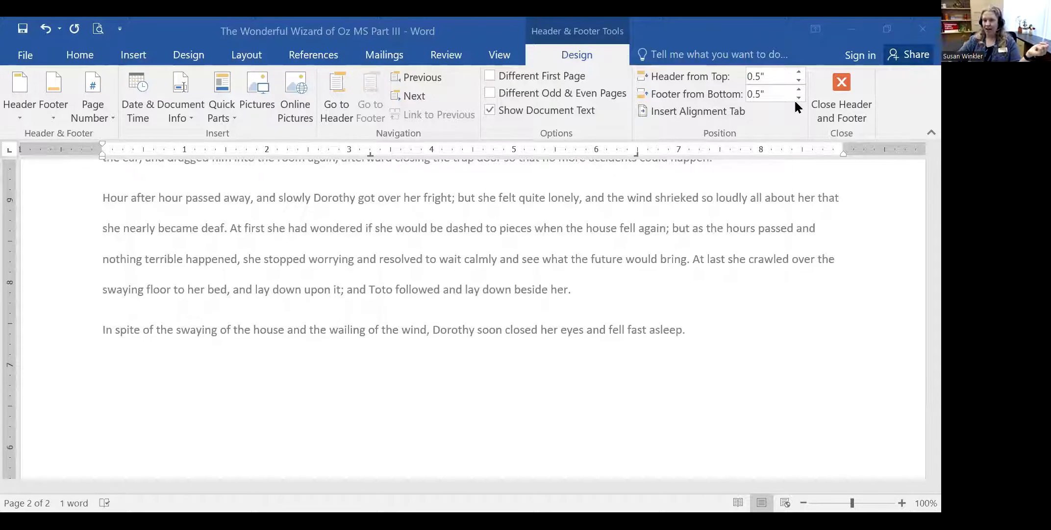
- Close footer editing, reopen page 1's footer, then close it again and scroll through the pages
left_click(842, 85)
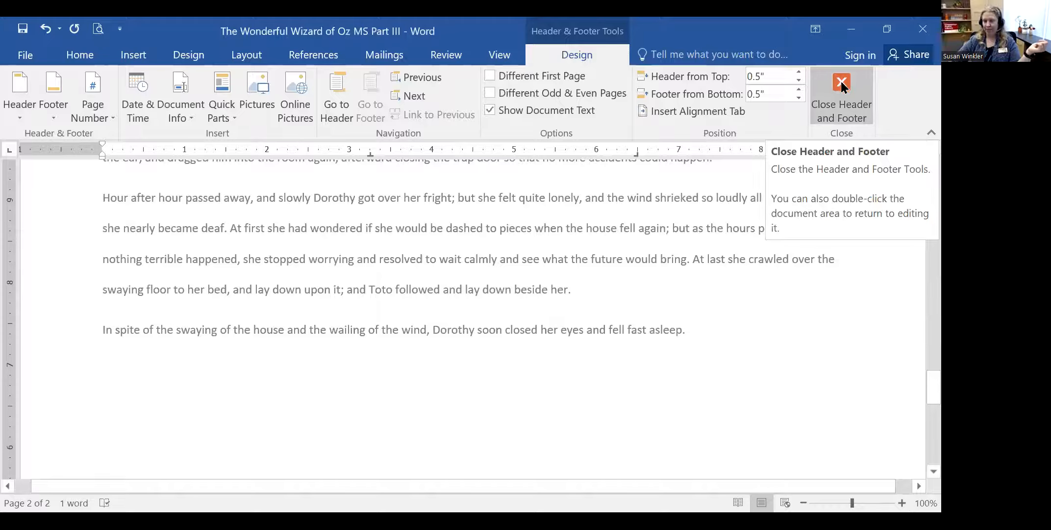
left_click(841, 81)
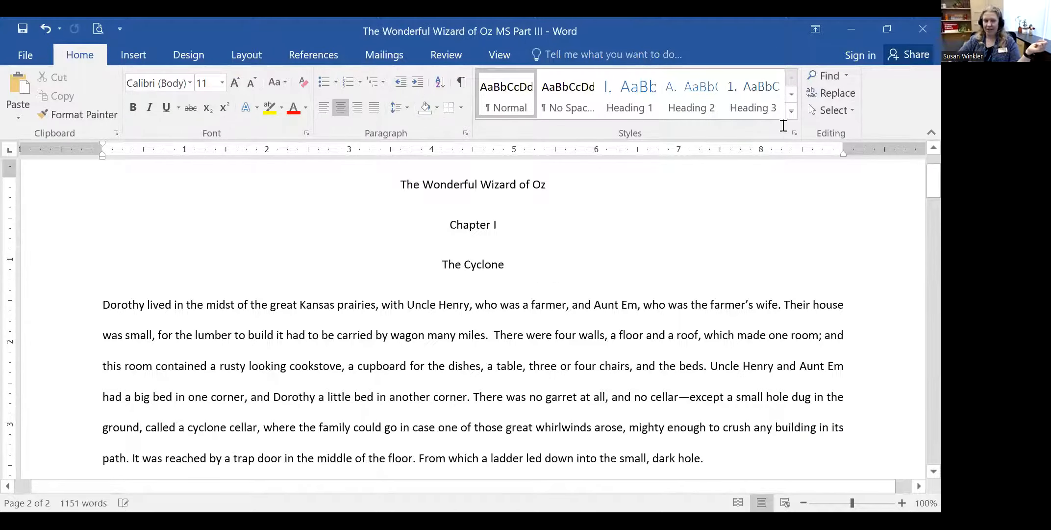
scroll(373, 290, "down", 12)
scroll(373, 291, "down", 10)
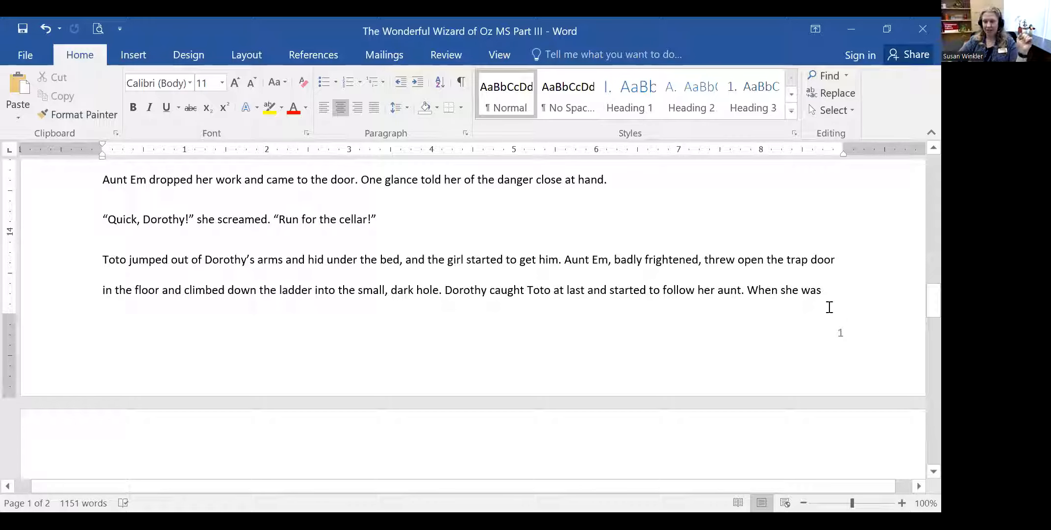
double_click(833, 332)
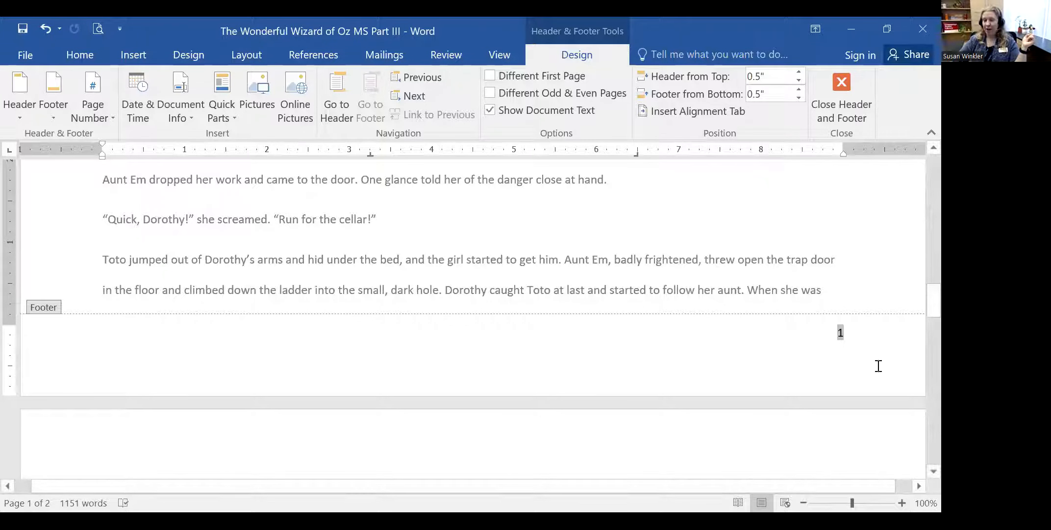
left_click(840, 88)
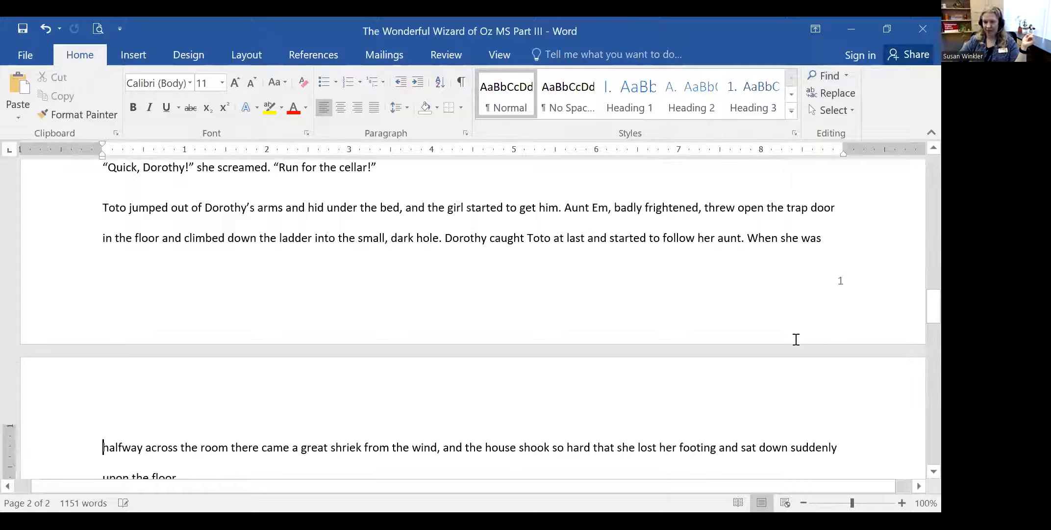
scroll(796, 340, "up", 15)
scroll(794, 340, "up", 5)
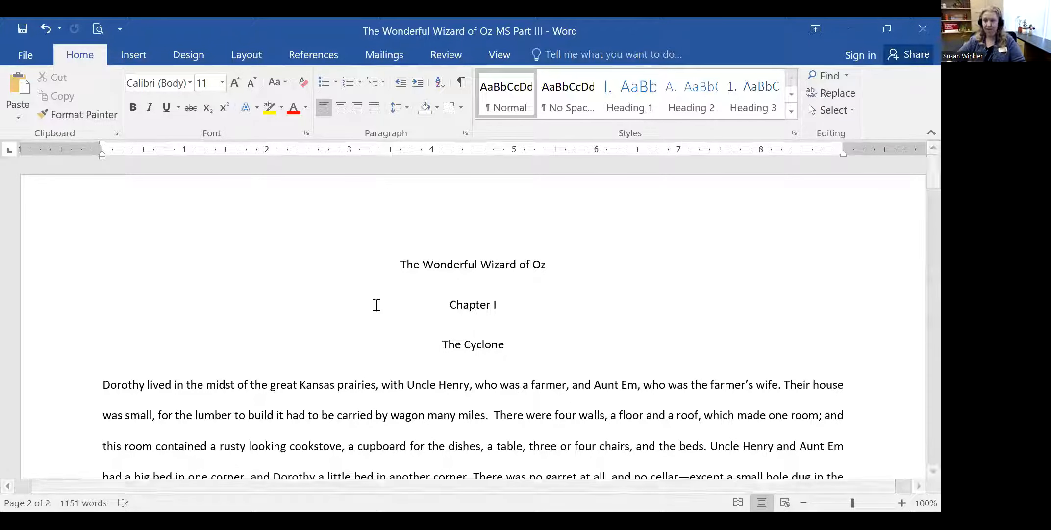
scroll(375, 304, "down", 5)
scroll(424, 347, "down", 10)
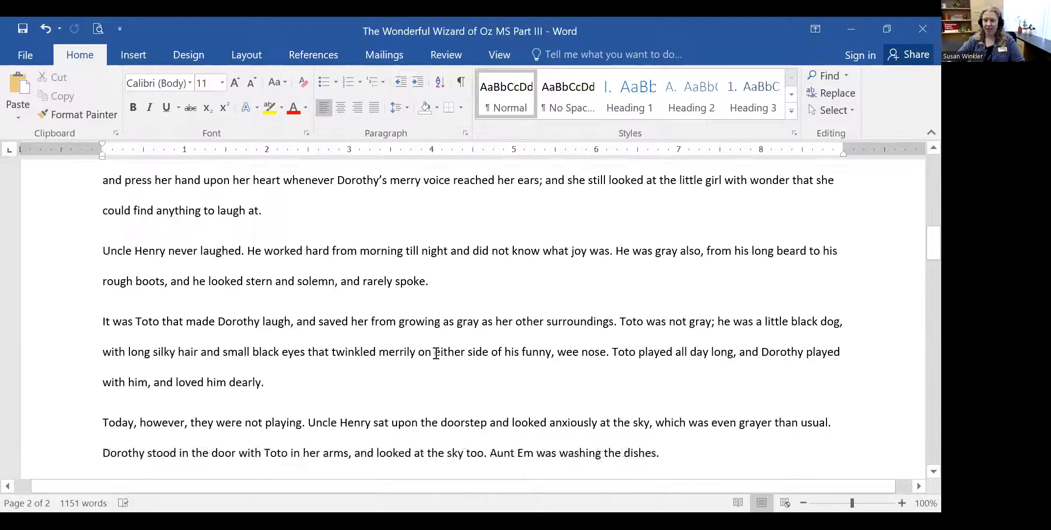
scroll(849, 284, "up", 3)
- Format the page numbers as 'A, B, C, ...' so page 1's footer reads A
left_click(847, 273)
double_click(847, 272)
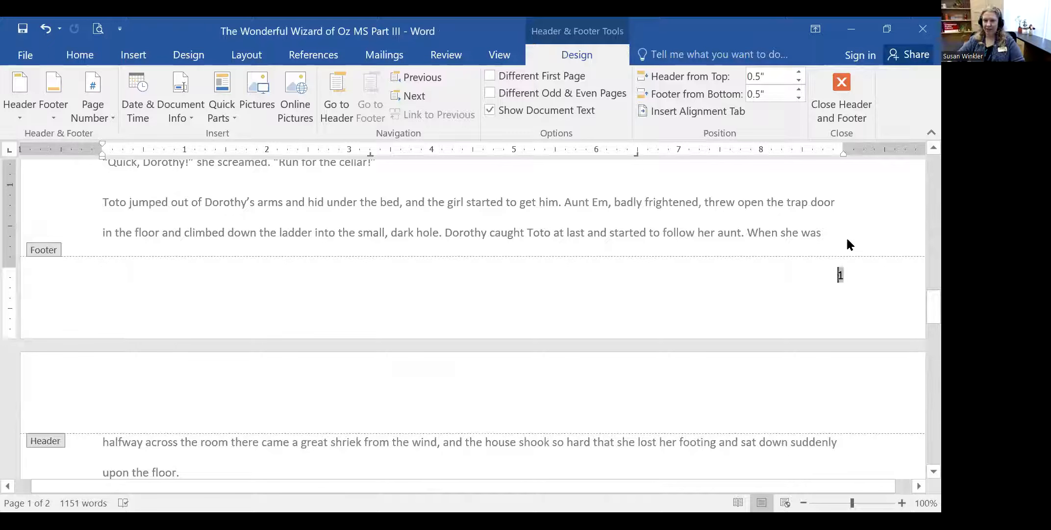
left_click(90, 92)
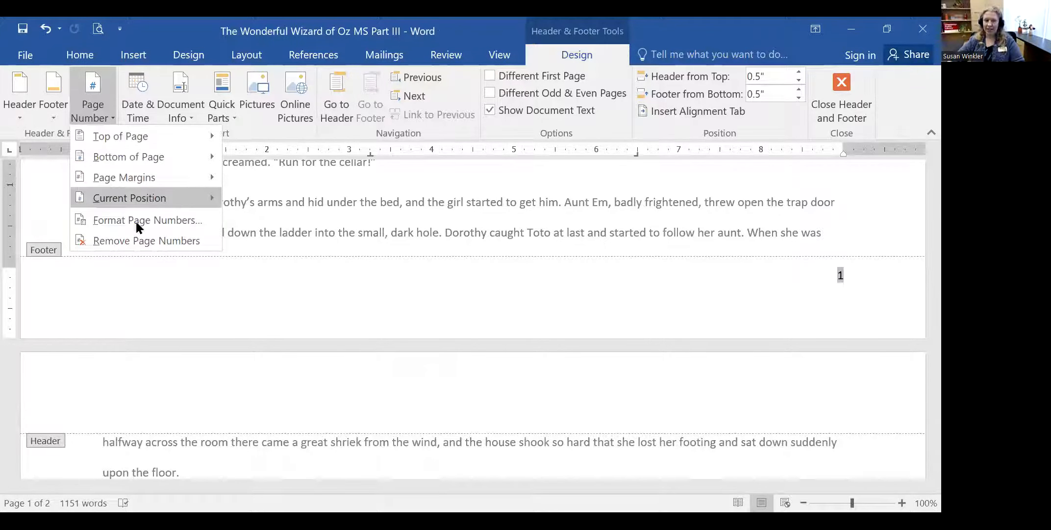
left_click(163, 219)
left_click_drag(476, 144, 237, 157)
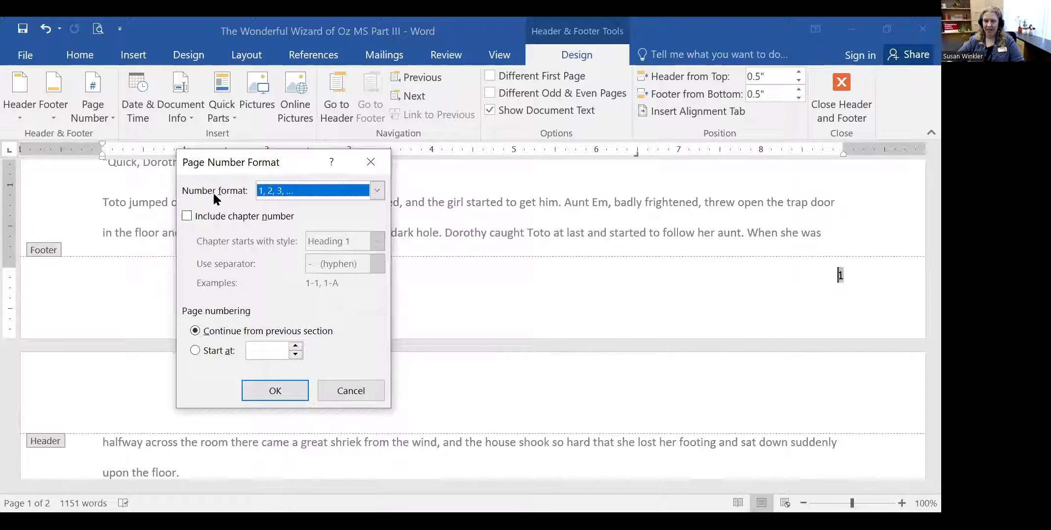
left_click(377, 191)
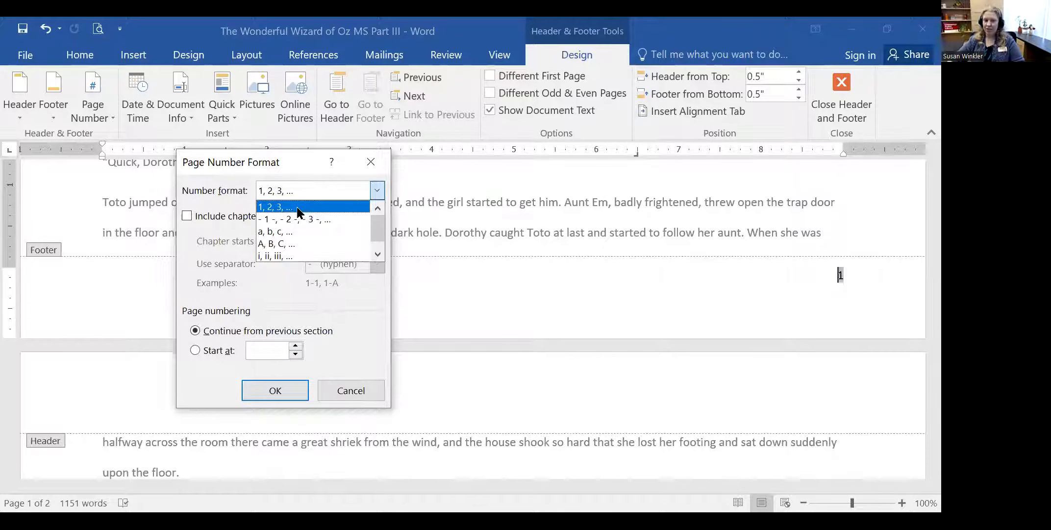
left_click(377, 251)
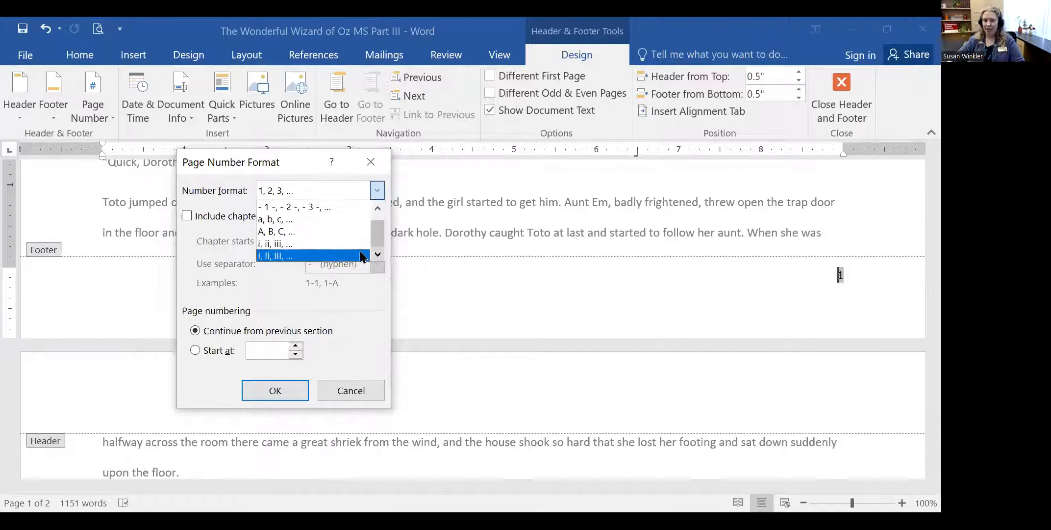
left_click(284, 230)
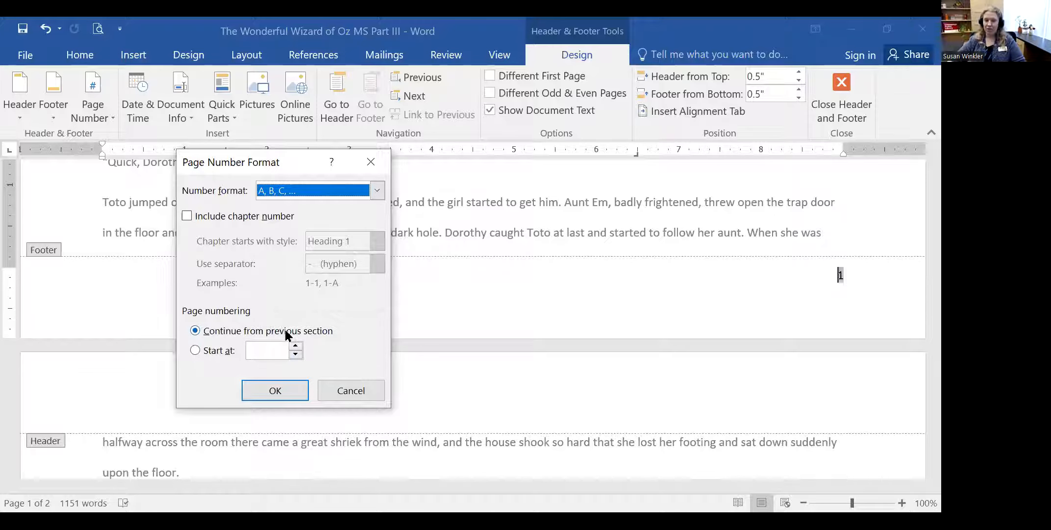
left_click(276, 390)
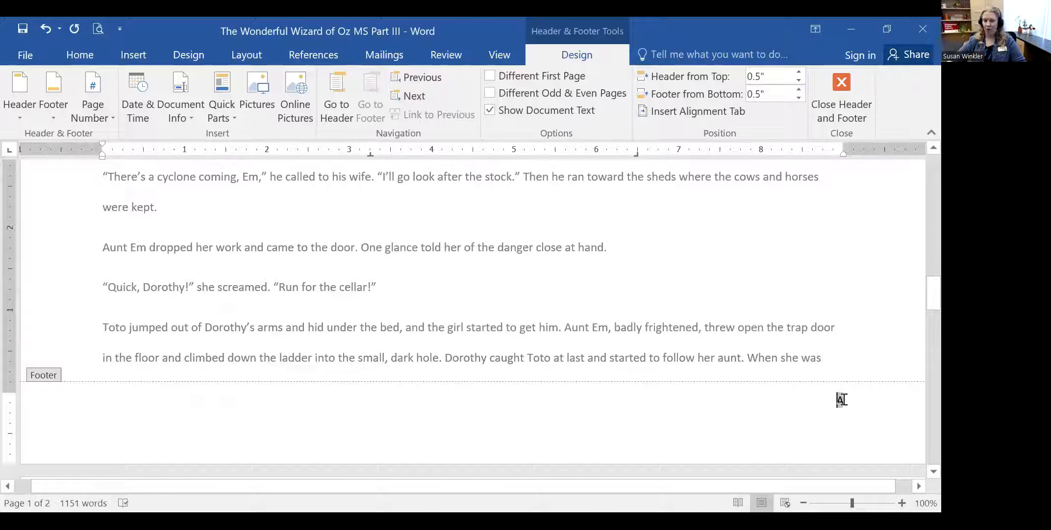
- Check the lettered footers A and B on both pages, then close header and footer editing
scroll(844, 399, "down", 12)
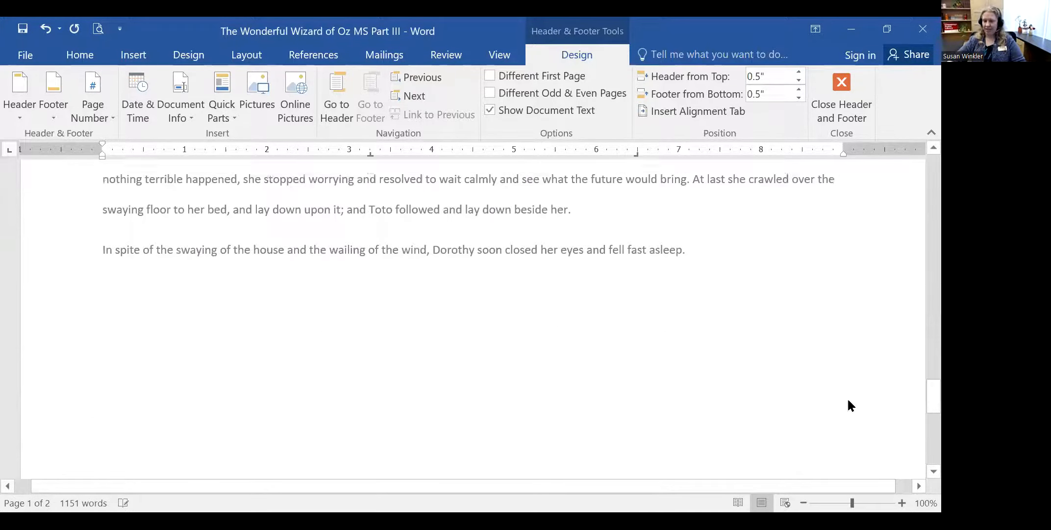
scroll(848, 400, "down", 4)
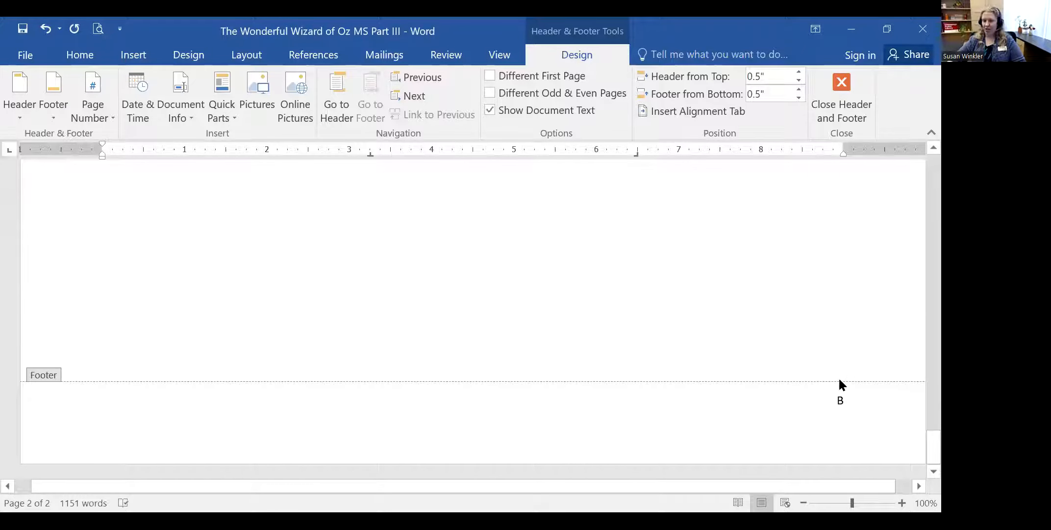
scroll(864, 401, "up", 10)
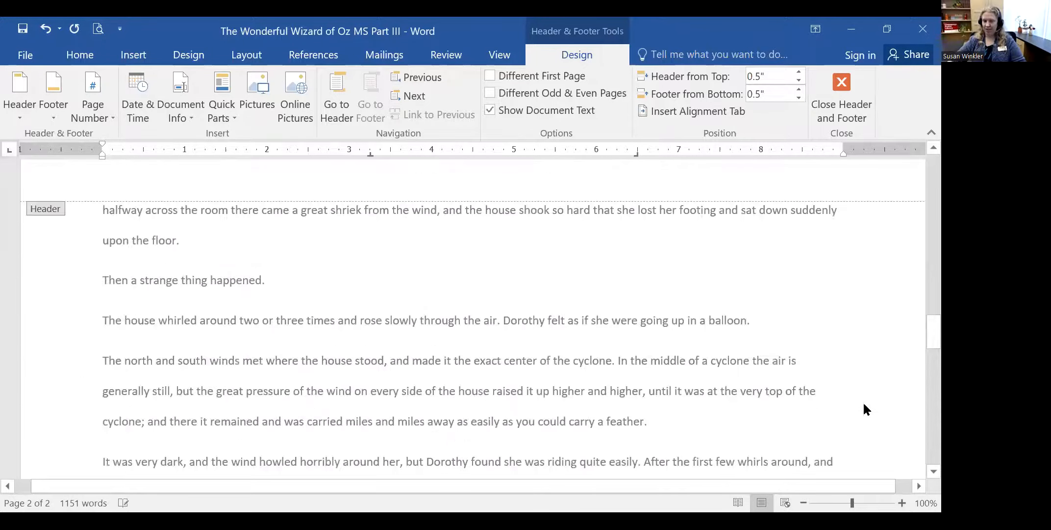
scroll(863, 409, "up", 15)
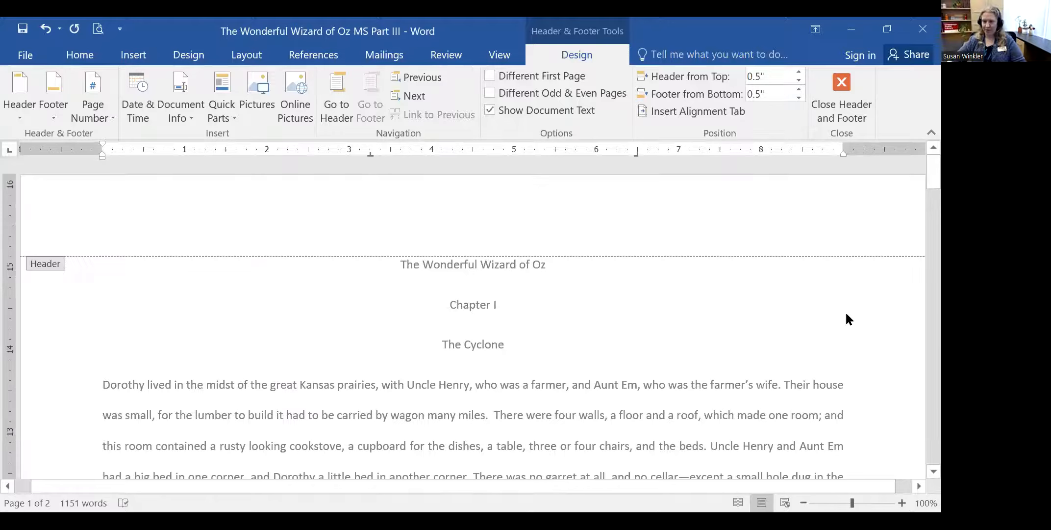
left_click(836, 110)
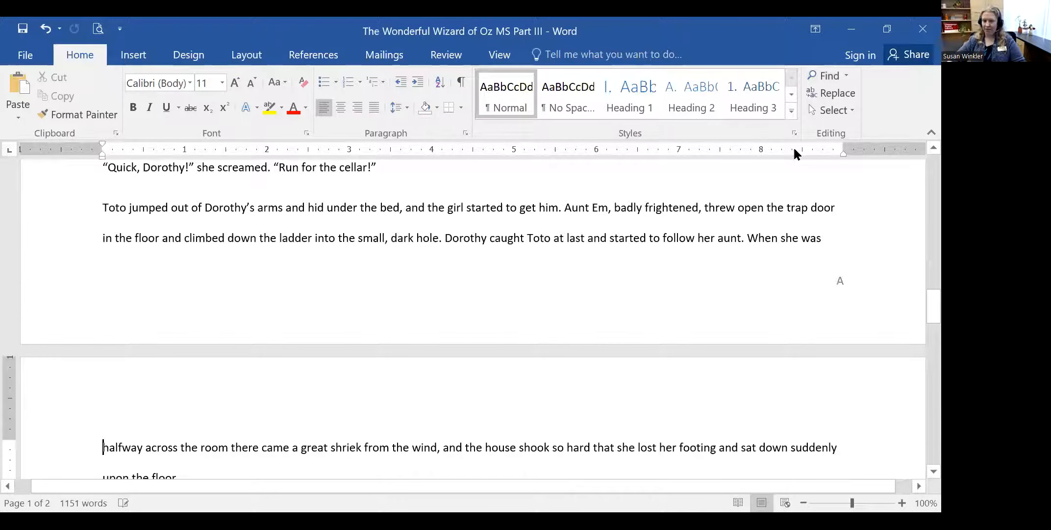
scroll(351, 246, "up", 10)
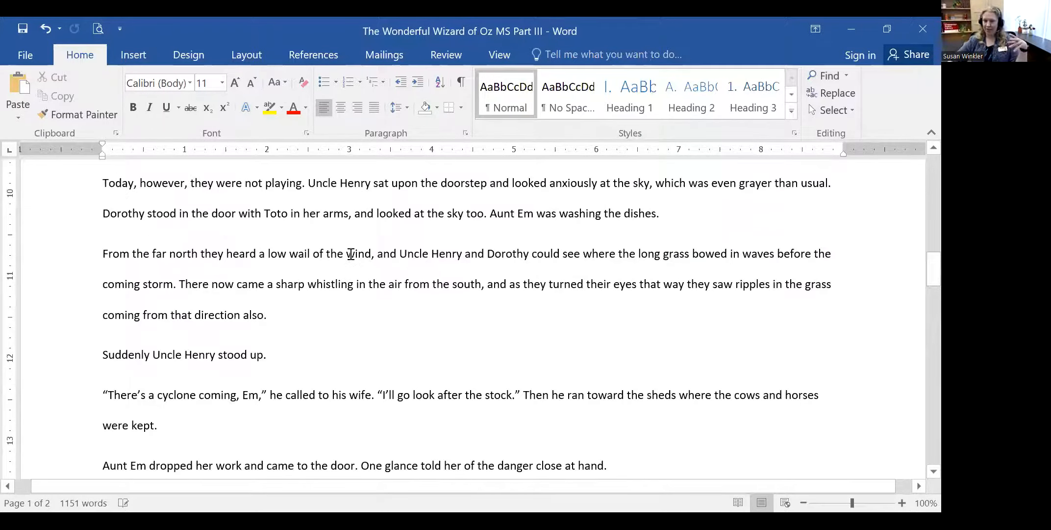
scroll(351, 254, "up", 10)
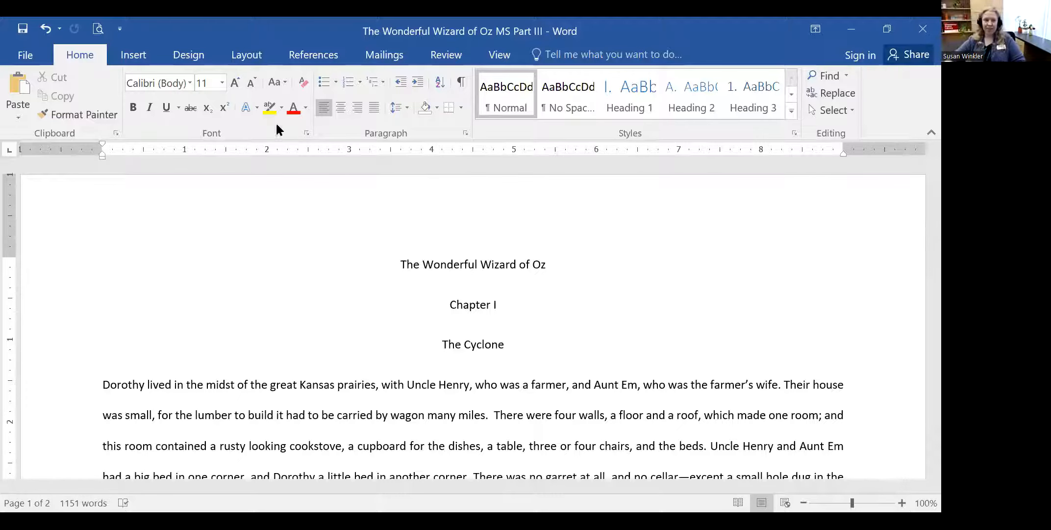
- Insert a Blank (Three Columns) header
left_click(135, 55)
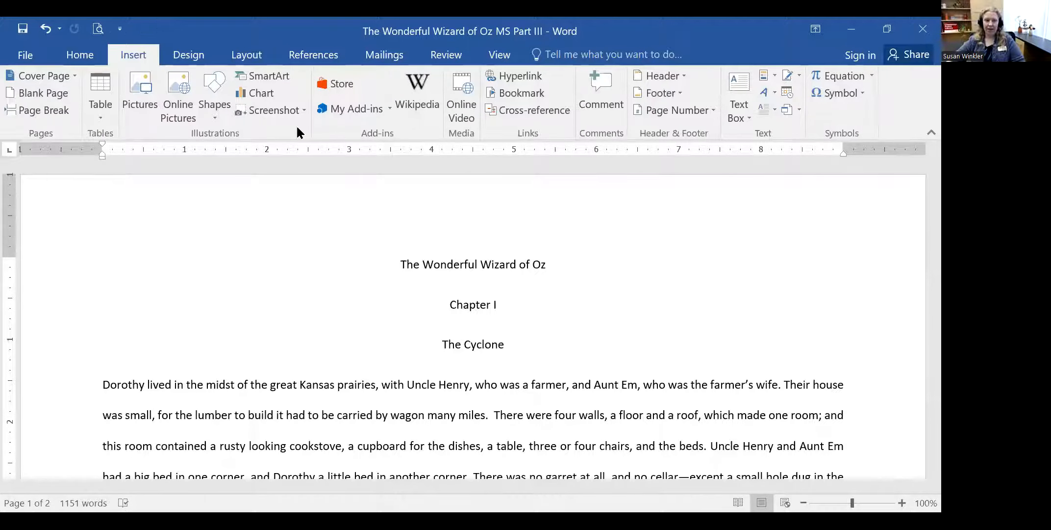
left_click(671, 75)
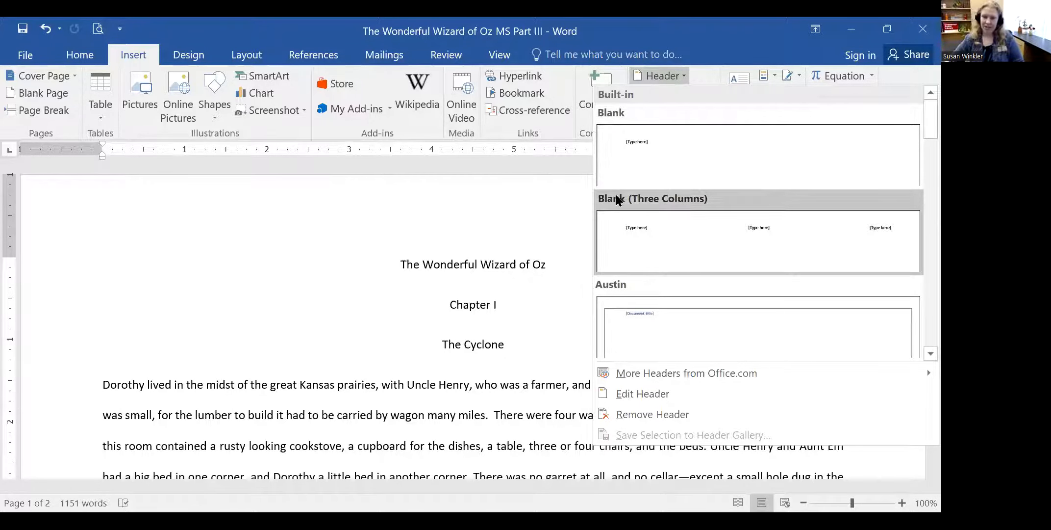
left_click(766, 237)
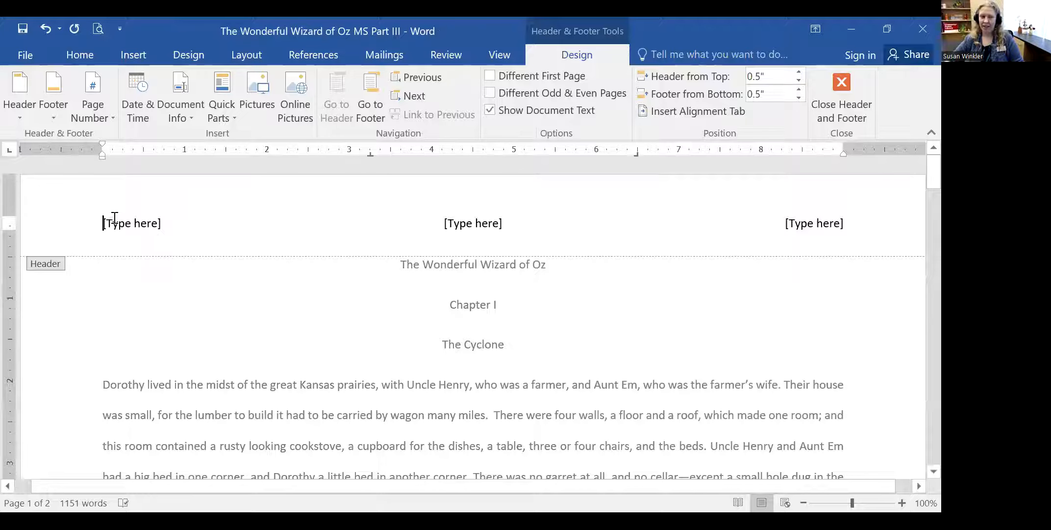
- Fill the three header columns with the student's name, the teacher's name and 02/22/22
left_click(153, 223)
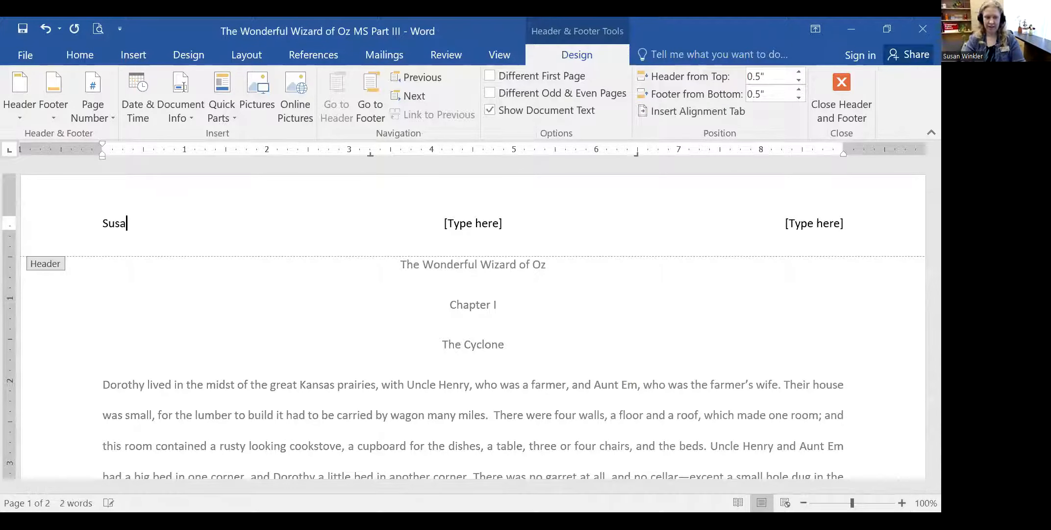
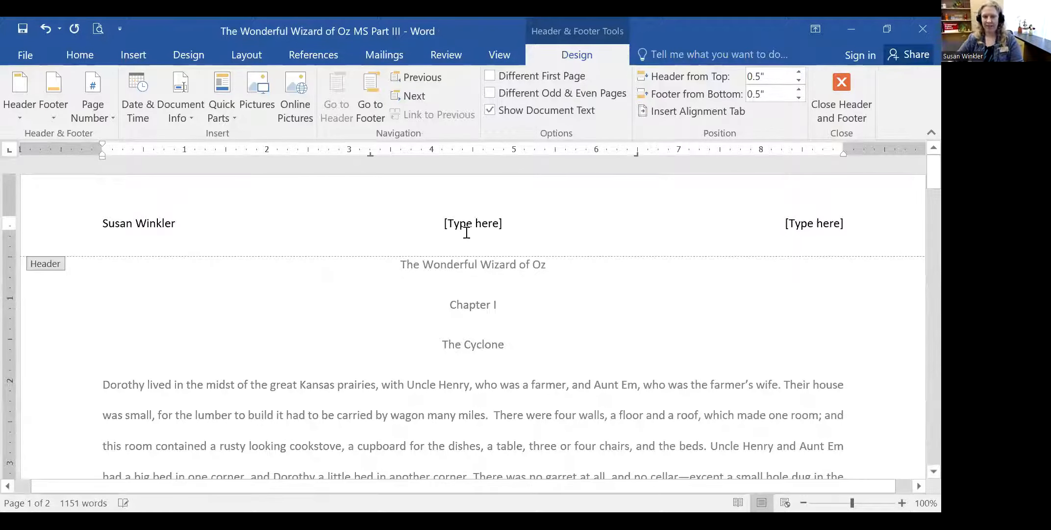
left_click(467, 232)
type("M")
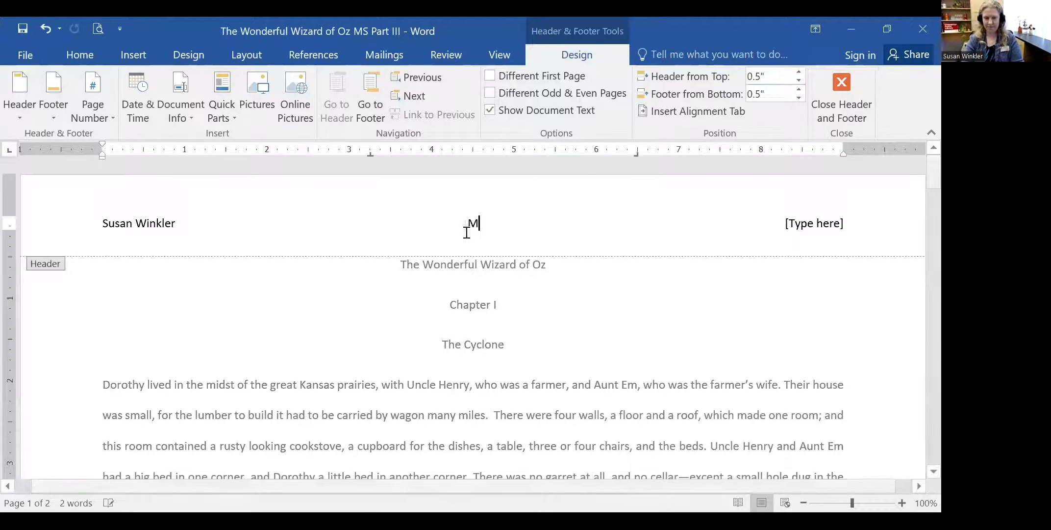
type("r. Smith")
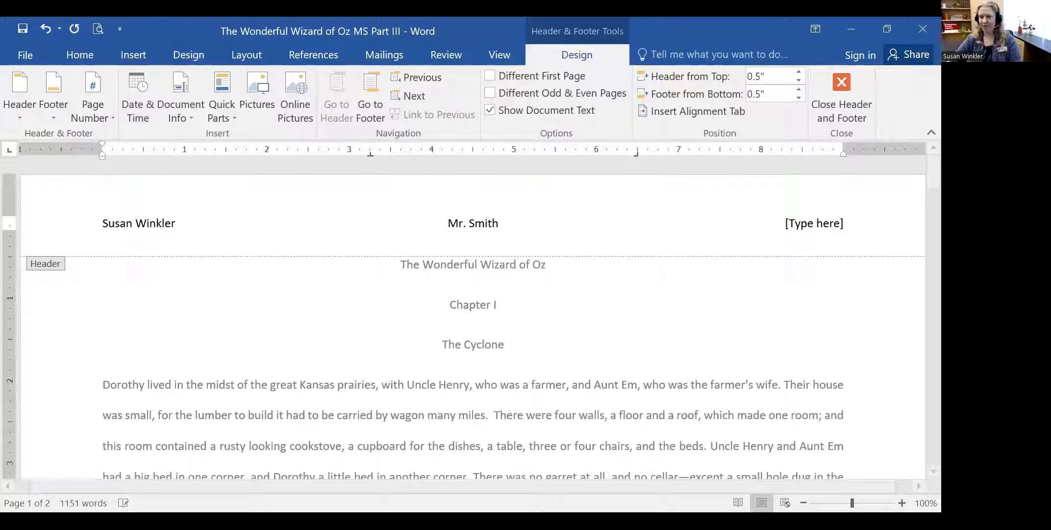
left_click(814, 225)
type("0")
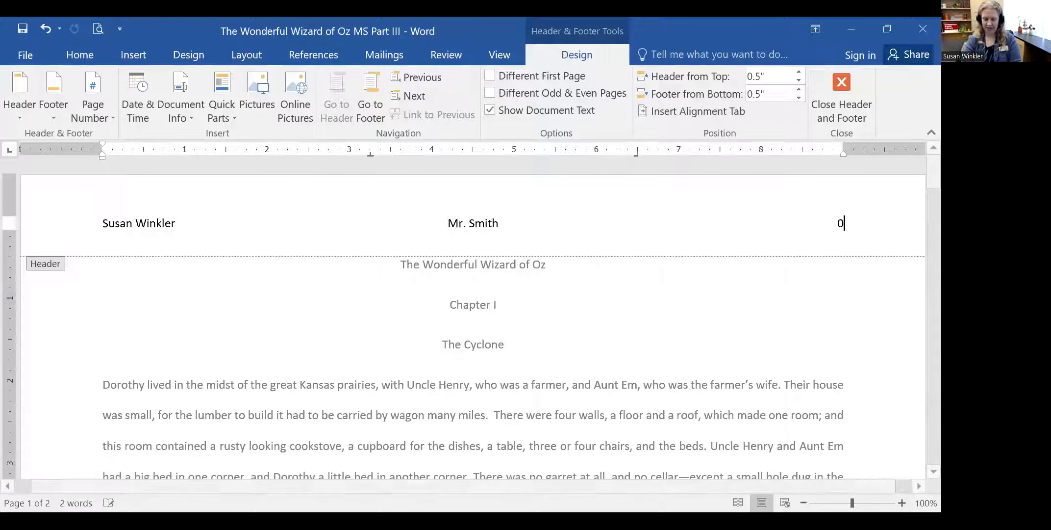
type("2/22/22")
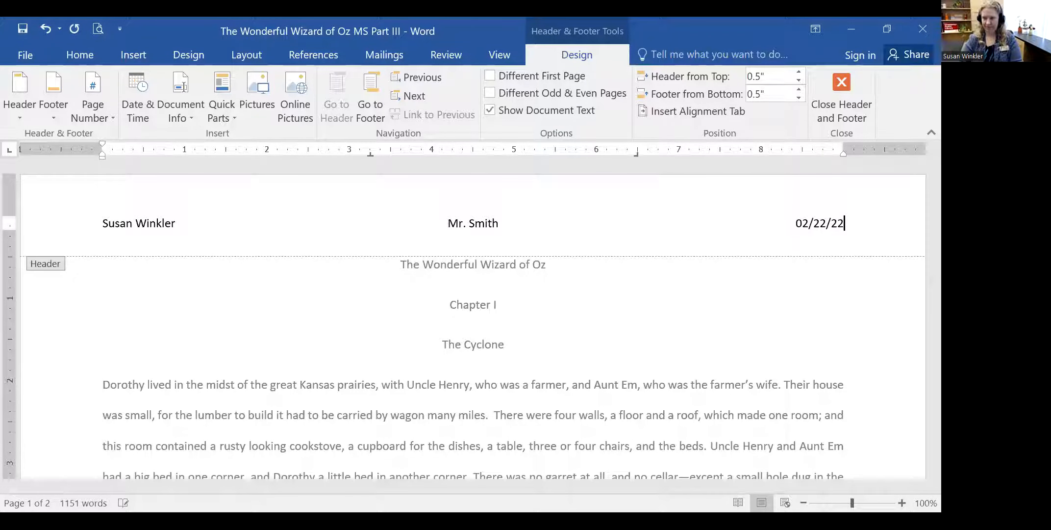
- Close header editing and scroll back to the top of page 1 to view the header
left_click(842, 81)
scroll(828, 260, "down", 5)
scroll(830, 364, "up", 10)
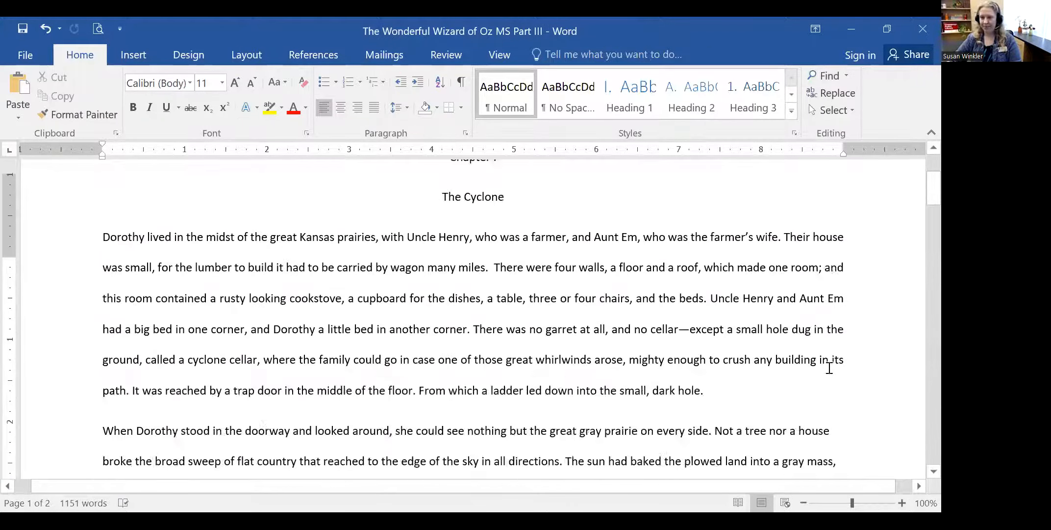
scroll(829, 368, "up", 3)
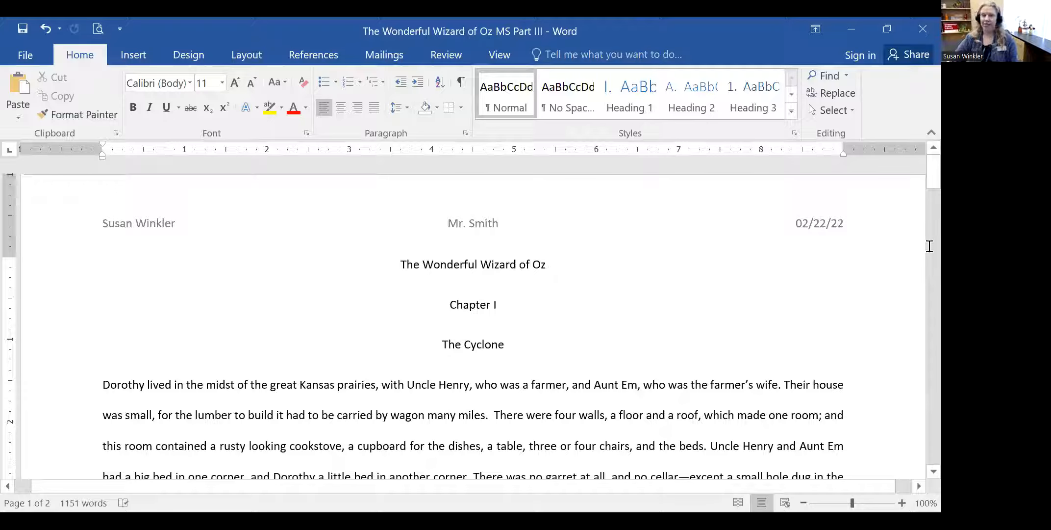
scroll(828, 265, "down", 20)
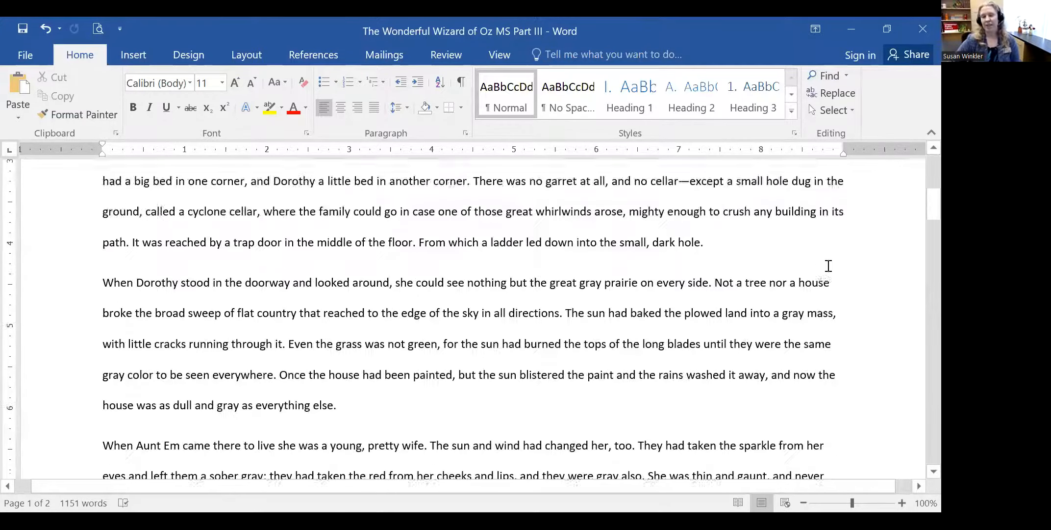
scroll(828, 265, "down", 10)
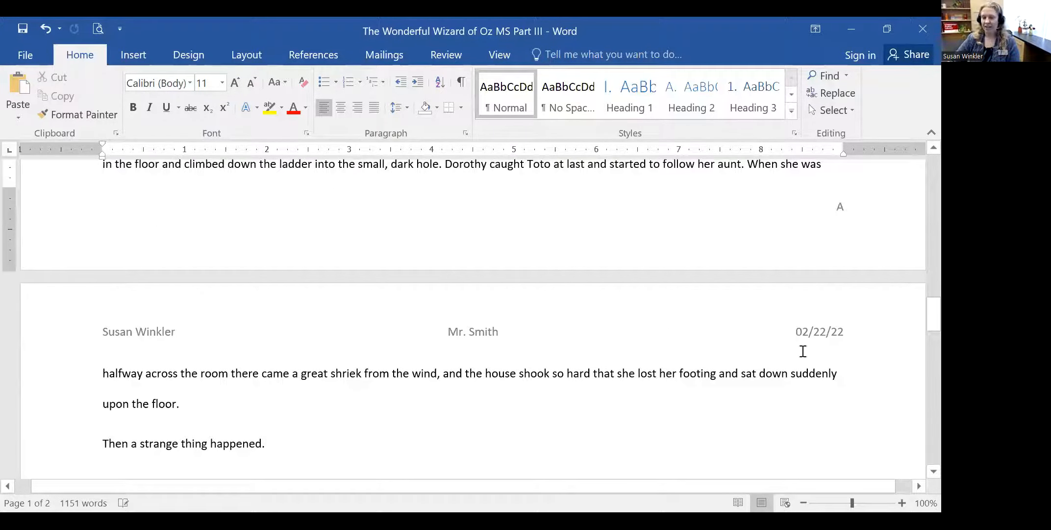
scroll(827, 331, "down", 15)
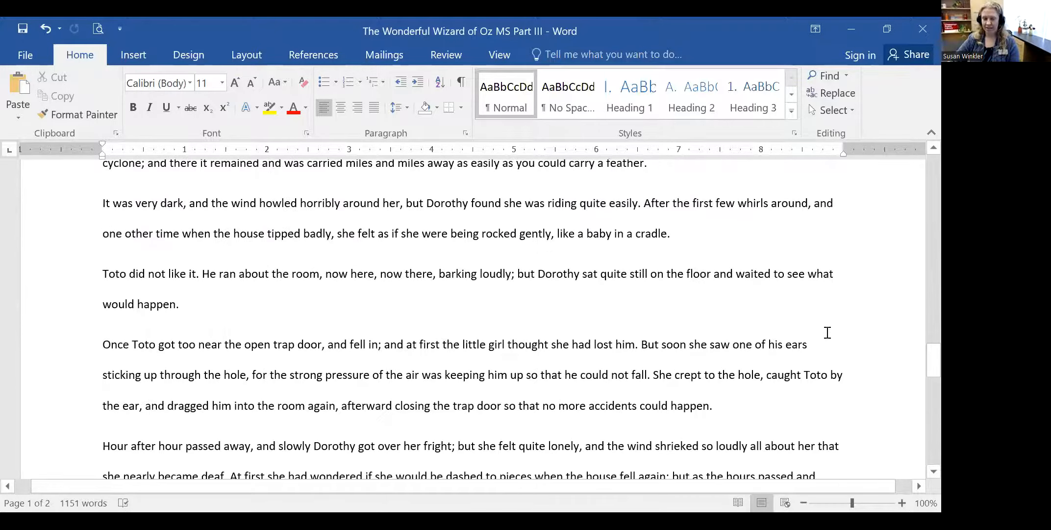
scroll(827, 332, "up", 15)
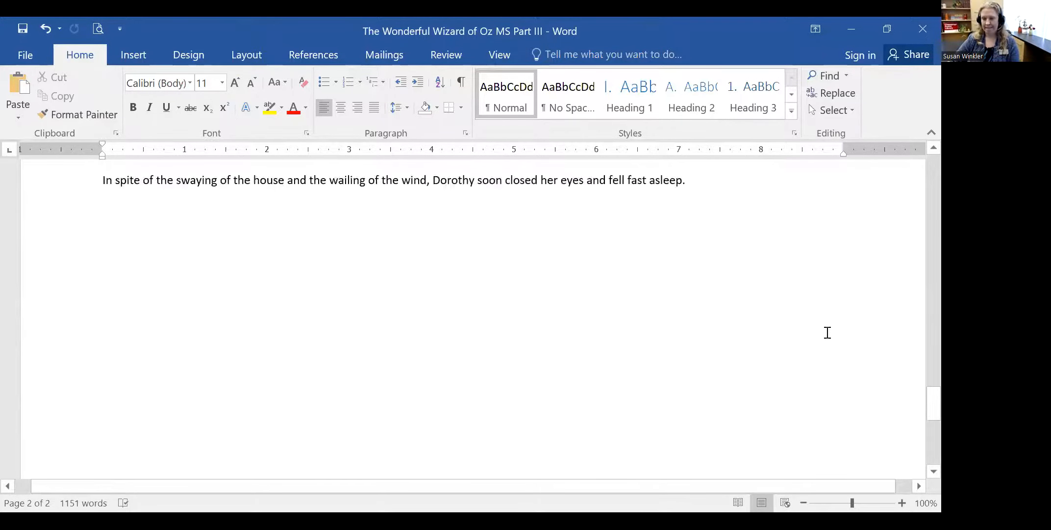
scroll(827, 332, "up", 15)
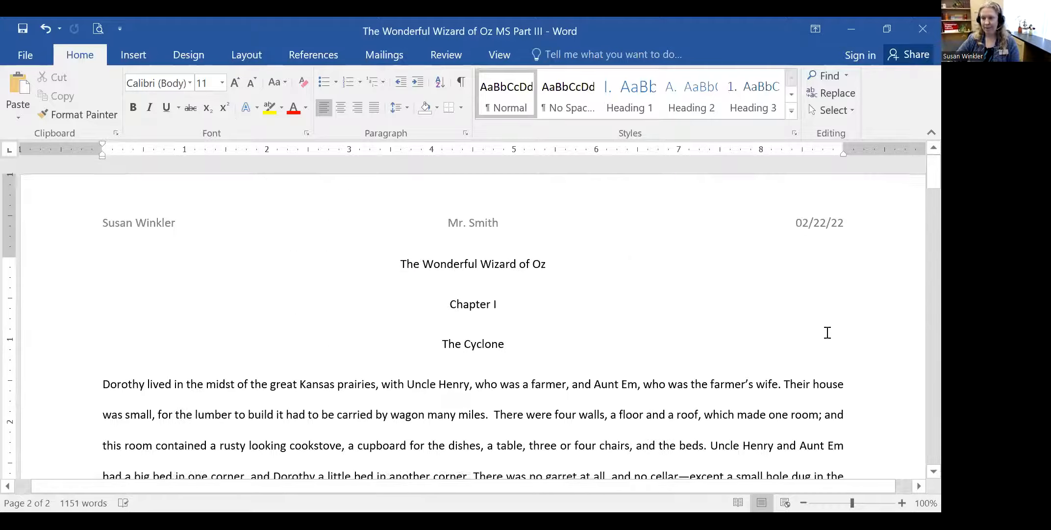
- Set the whole three-part header line to High Tower Text at 12 pt
double_click(139, 221)
left_click(145, 220)
double_click(145, 221)
left_click(112, 221)
left_click_drag(104, 220, 400, 219)
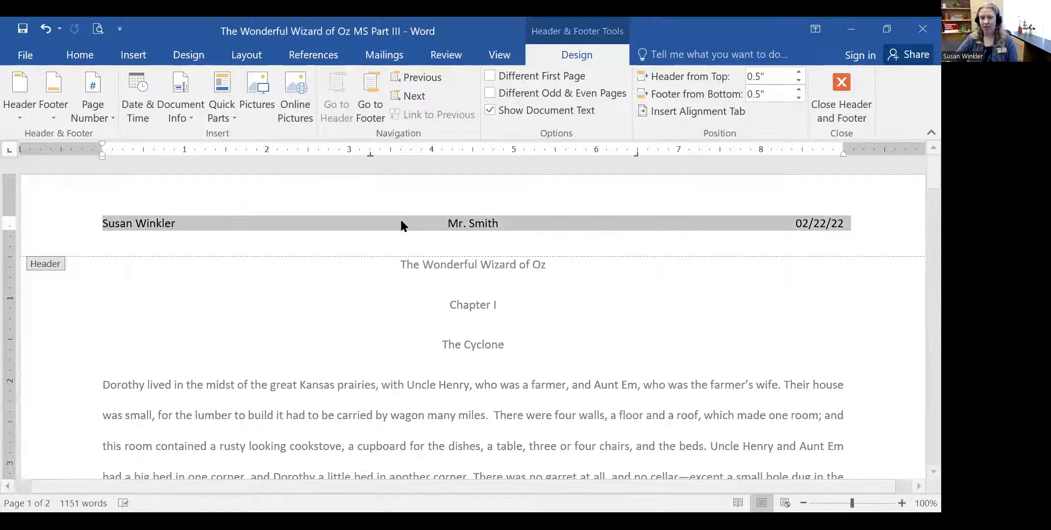
right_click(234, 223)
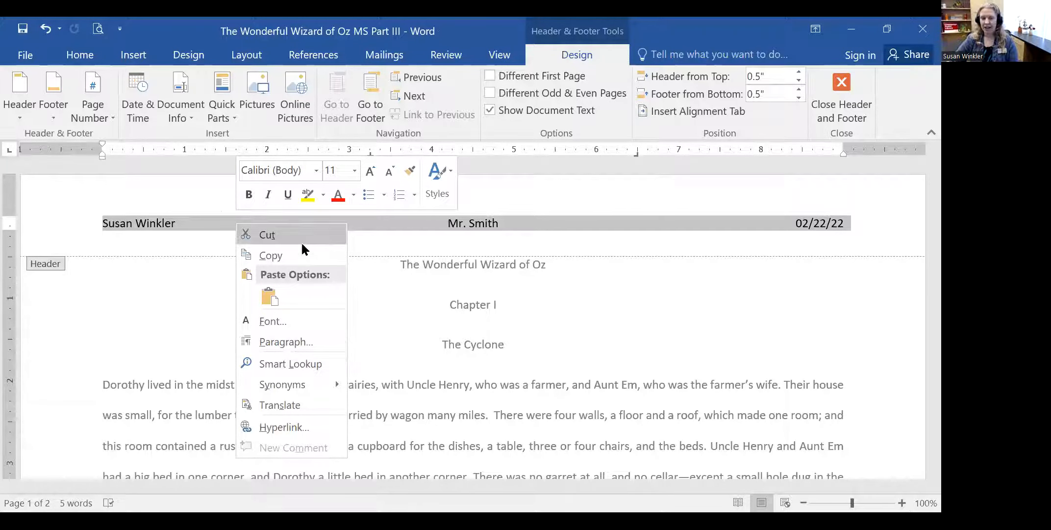
left_click(317, 169)
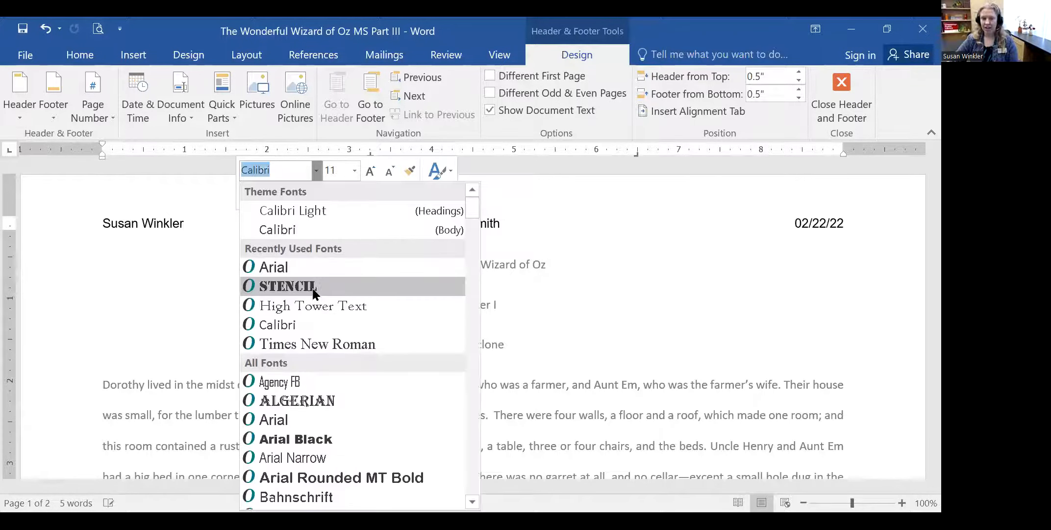
left_click(332, 305)
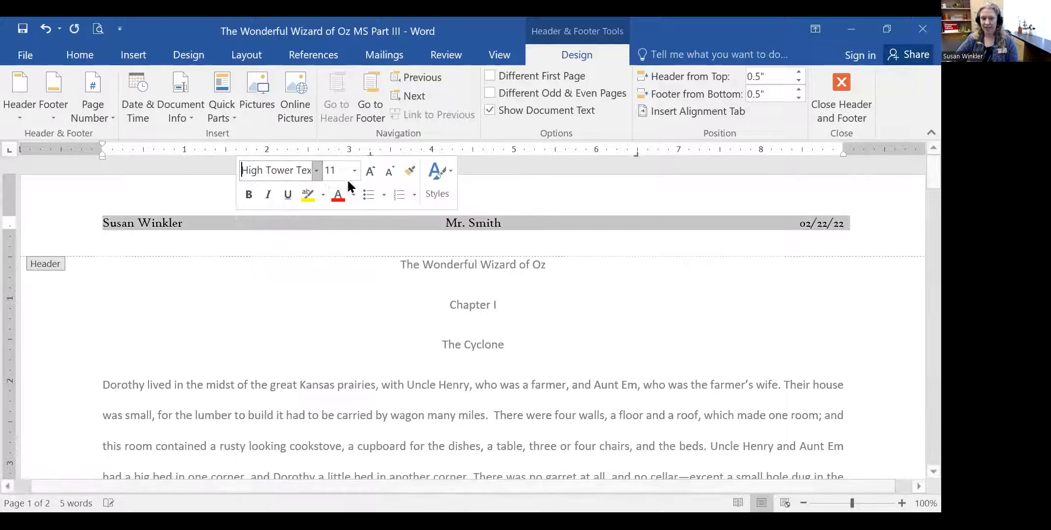
left_click(354, 170)
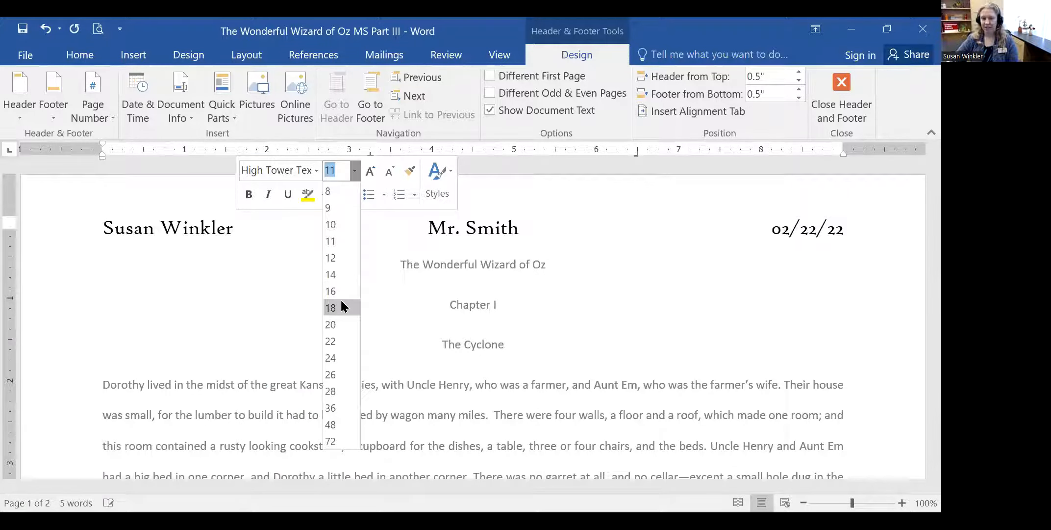
left_click(332, 259)
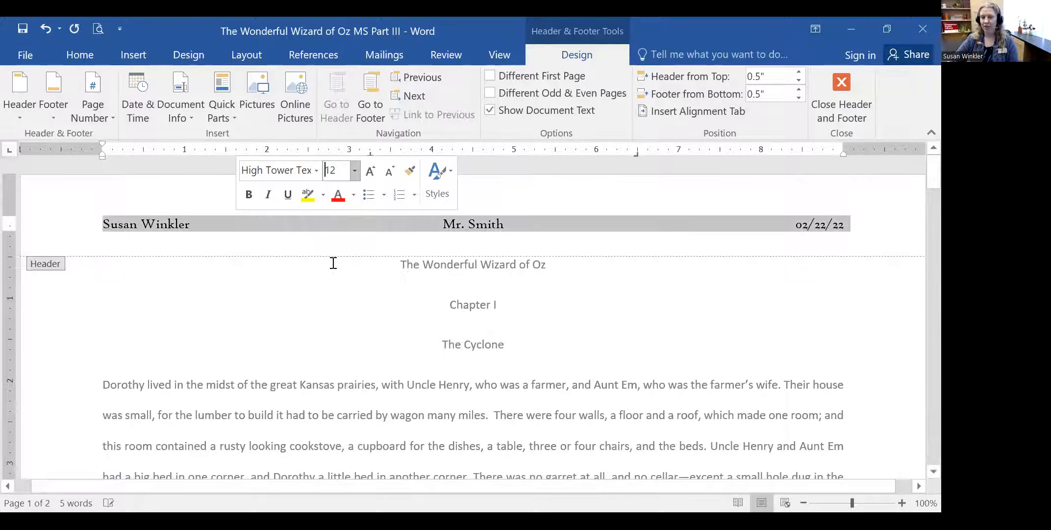
- Close the header, reopen it to check the author's name, then close it again
left_click(844, 84)
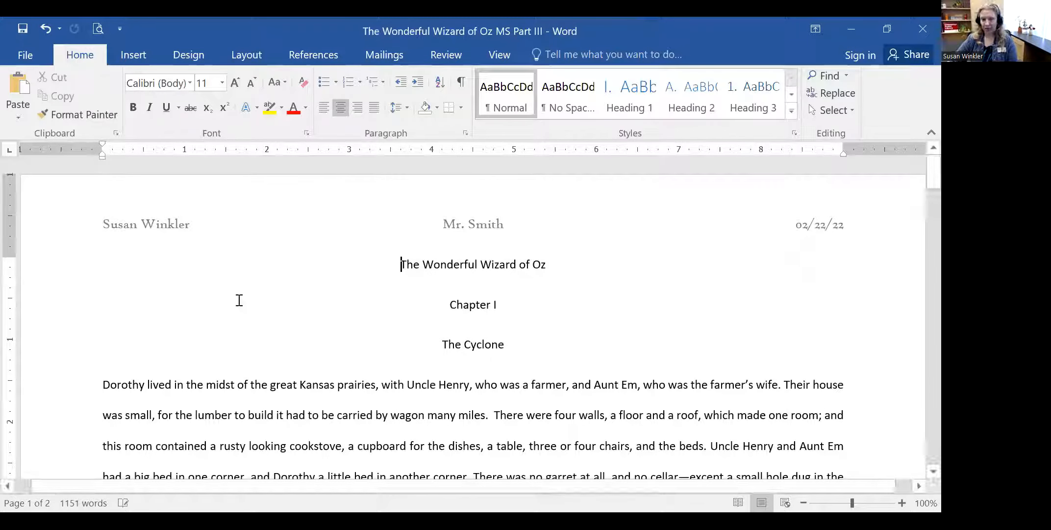
double_click(167, 222)
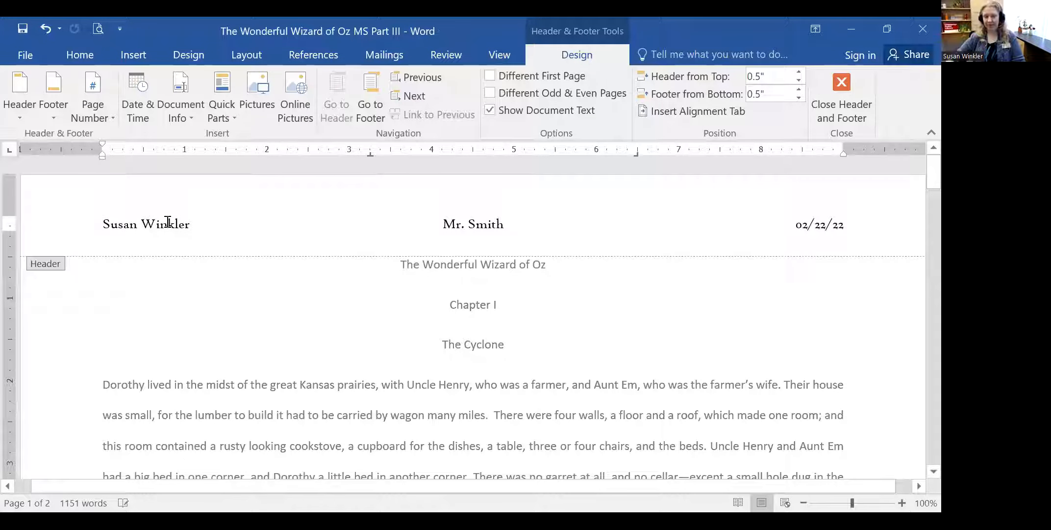
mouse_move(96, 227)
left_mouse_down()
mouse_move(197, 224)
mouse_move(99, 223)
left_mouse_up()
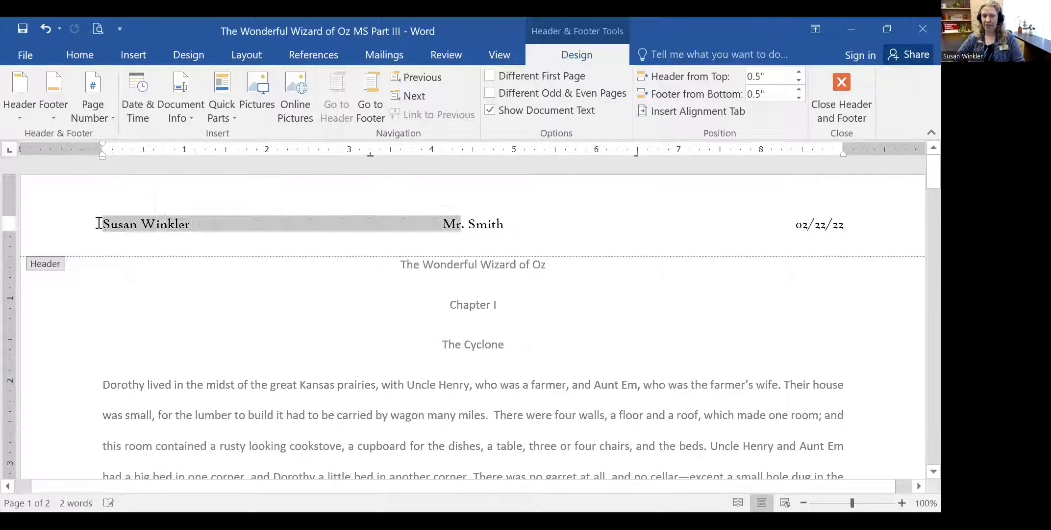
left_click(236, 239)
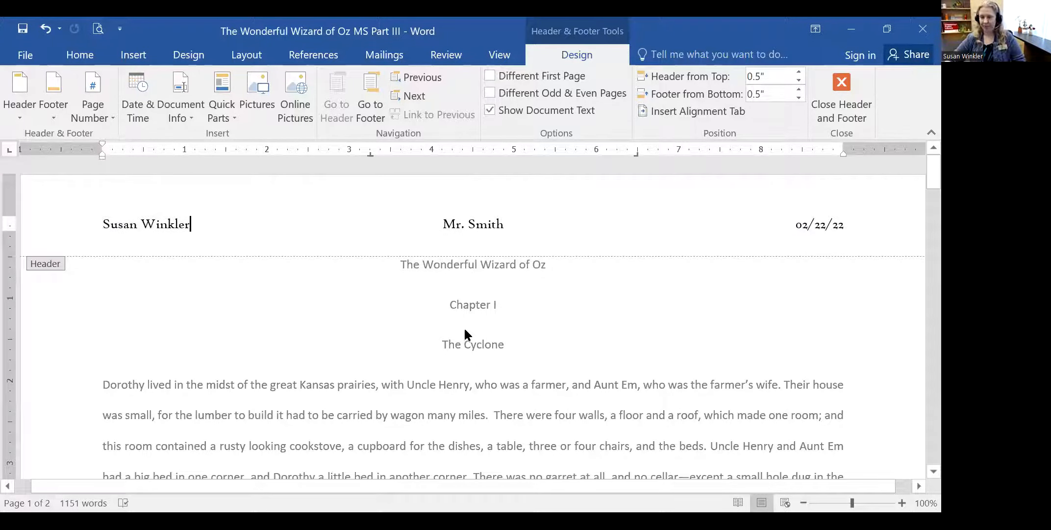
left_click(850, 77)
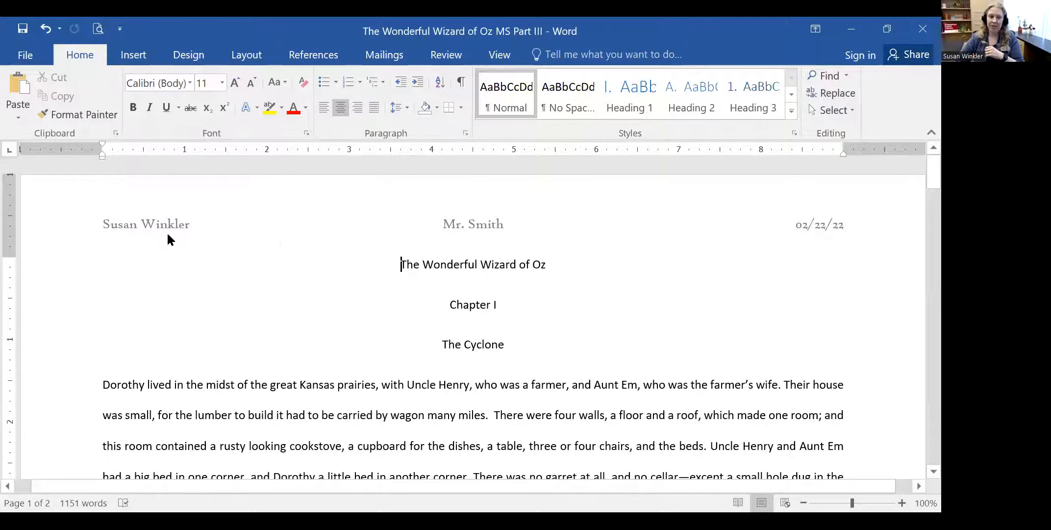
- Apply the 0.17-inch Last Custom Setting margins and open the print preview
double_click(166, 216)
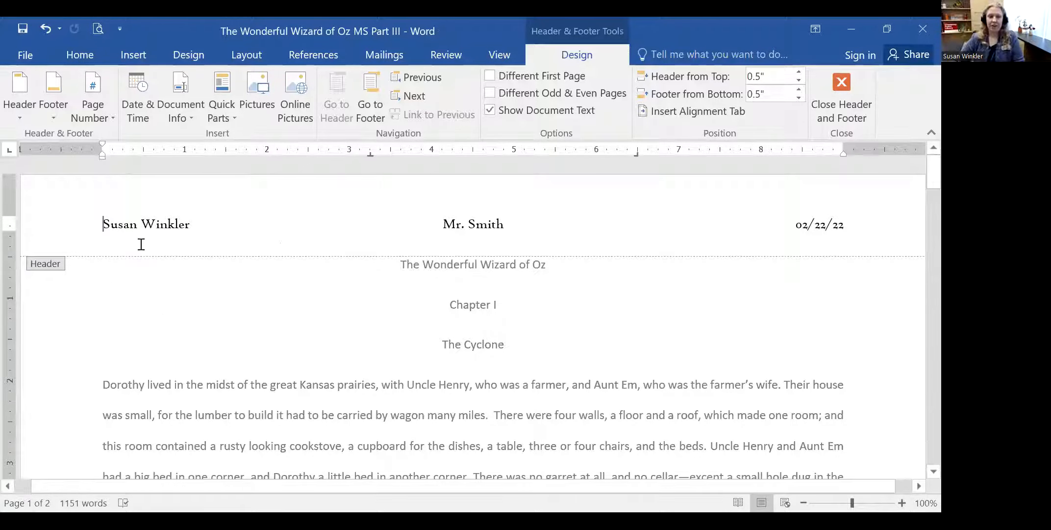
left_click(245, 55)
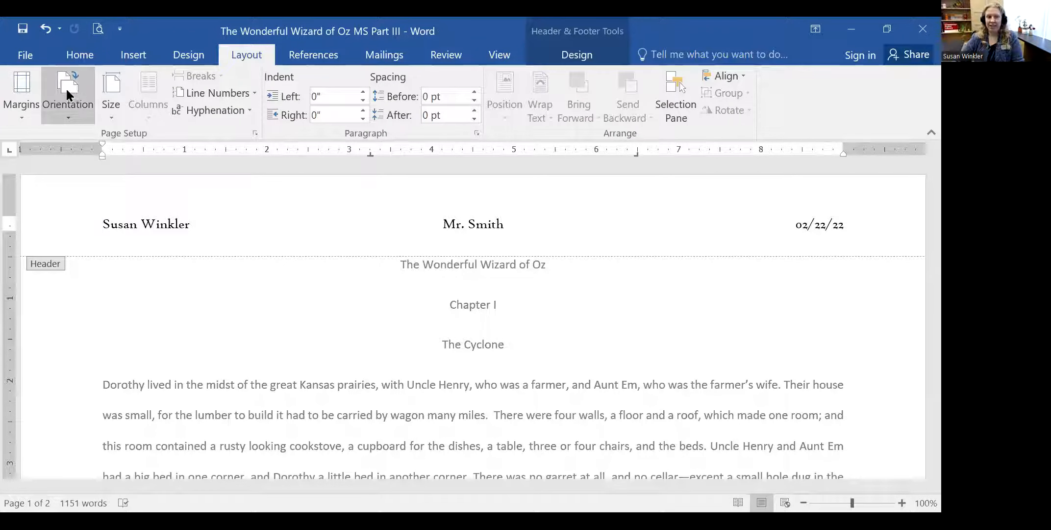
left_click(20, 98)
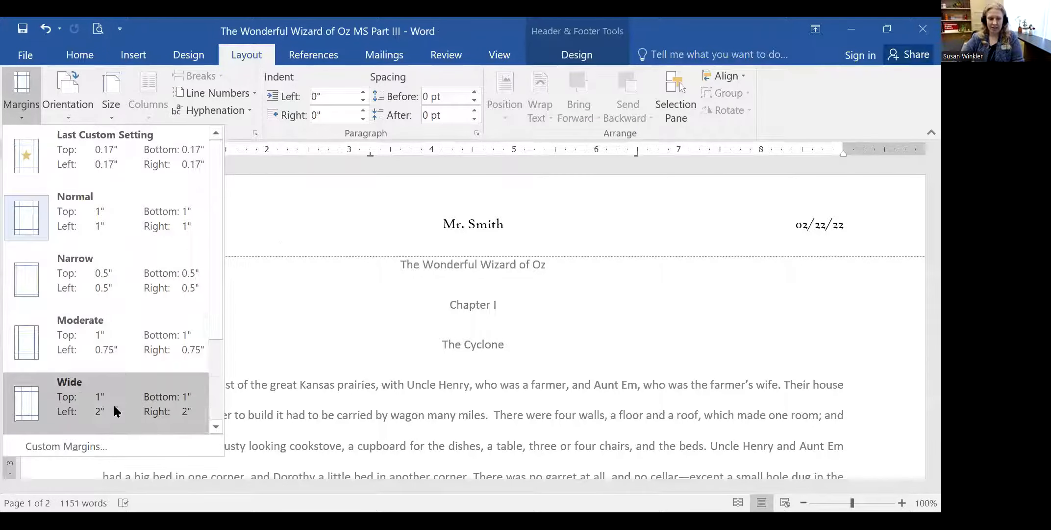
left_click(176, 156)
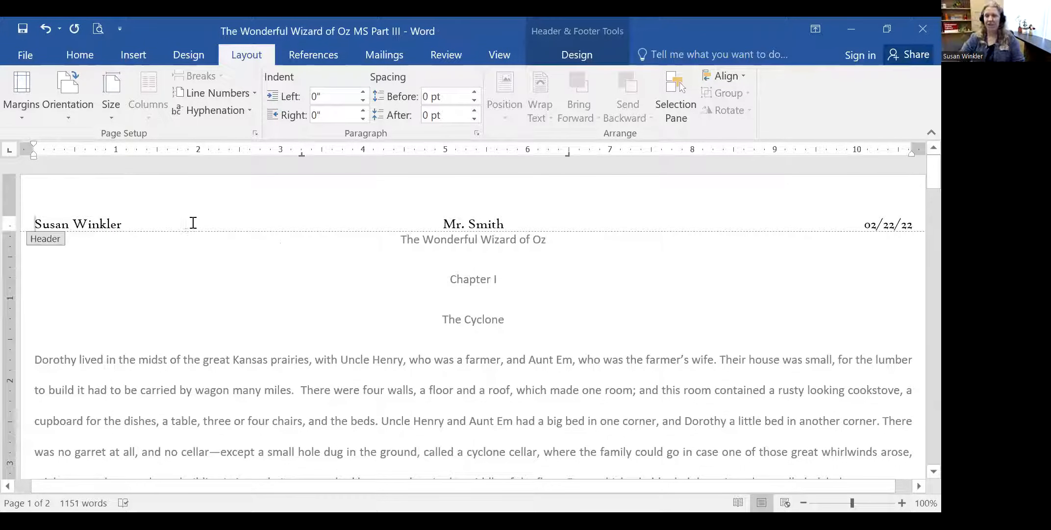
left_click(25, 55)
left_click(36, 278)
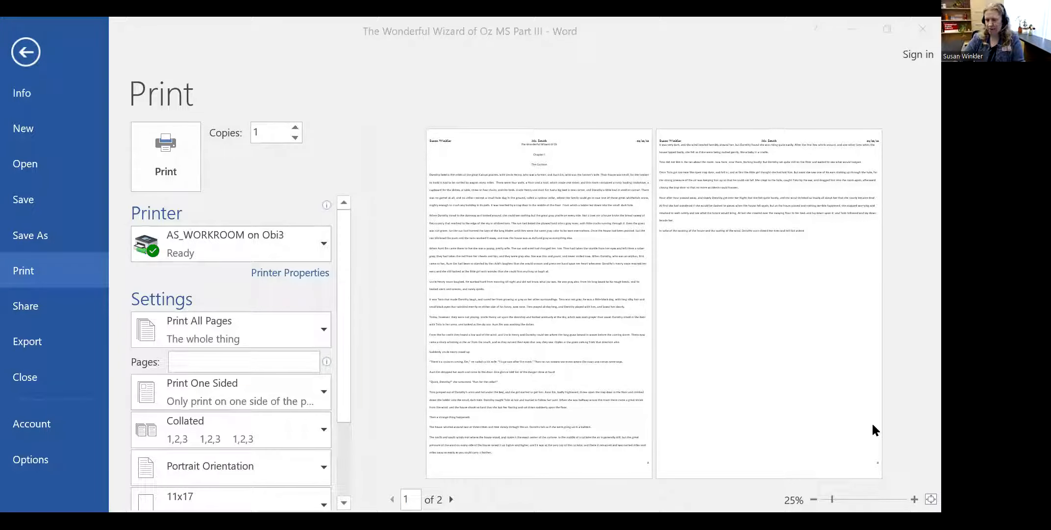
- Zoom the print preview in and out, scroll to the top, then return to the document
left_click(875, 496)
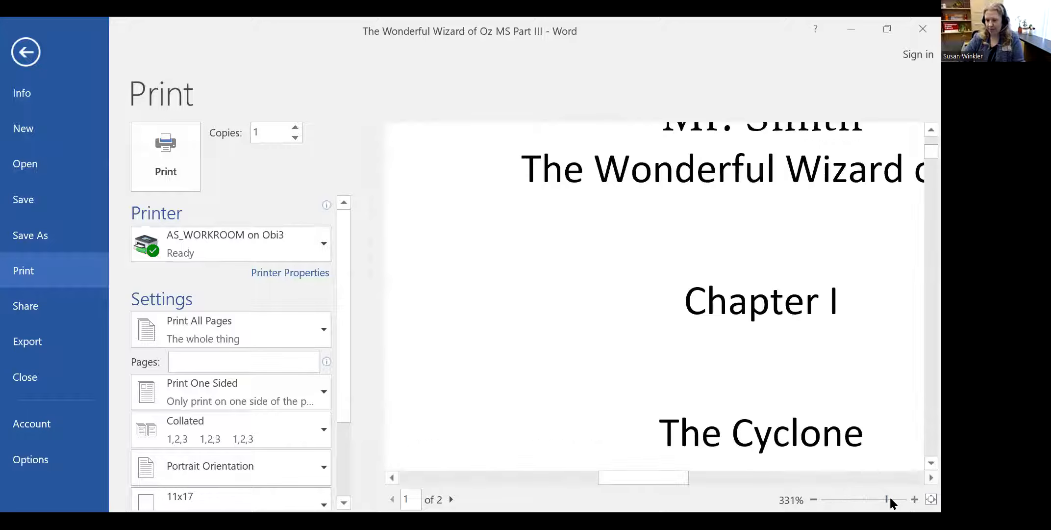
left_click_drag(885, 496, 871, 500)
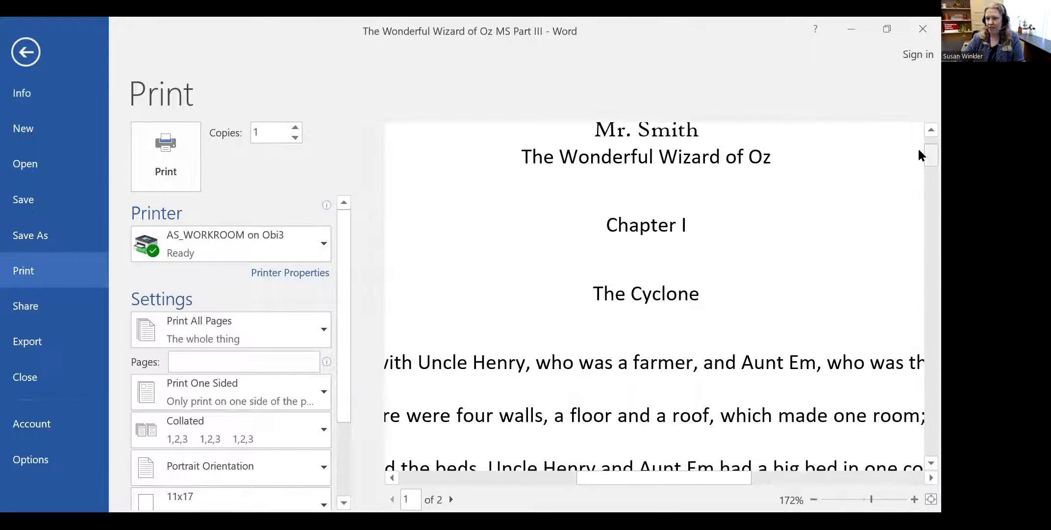
scroll(794, 223, "up", 2)
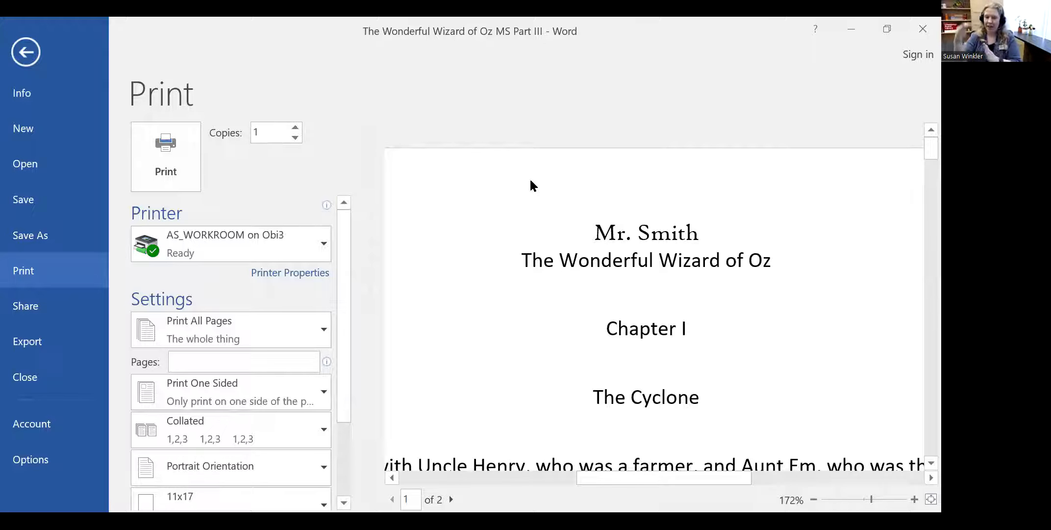
left_click(26, 52)
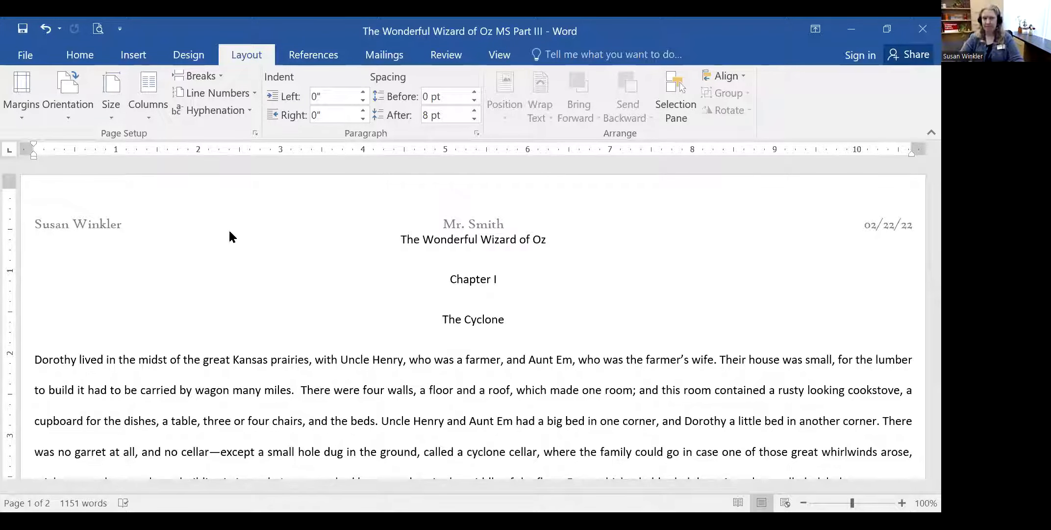
- Change the page margins to the Narrow half-inch preset
left_click(30, 86)
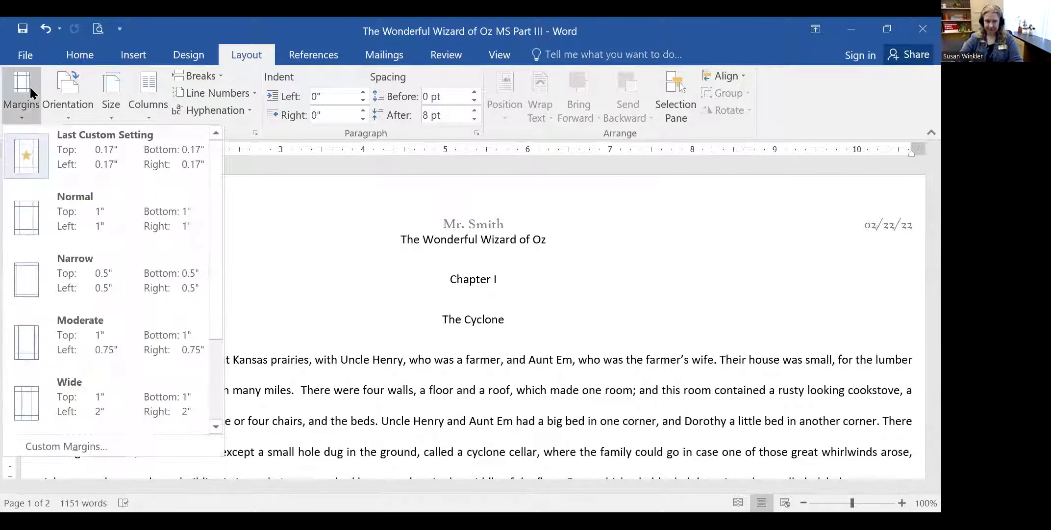
left_click(152, 271)
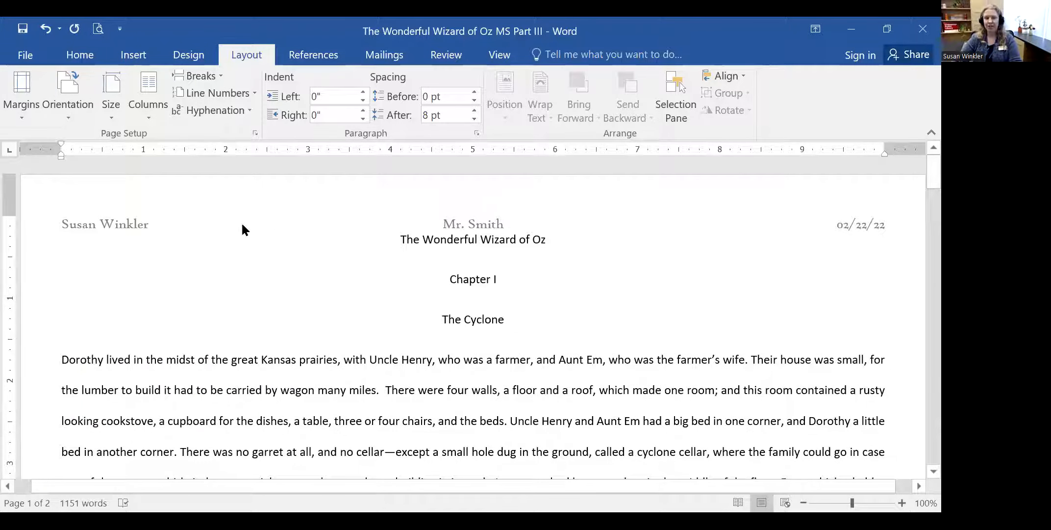
left_click(15, 94)
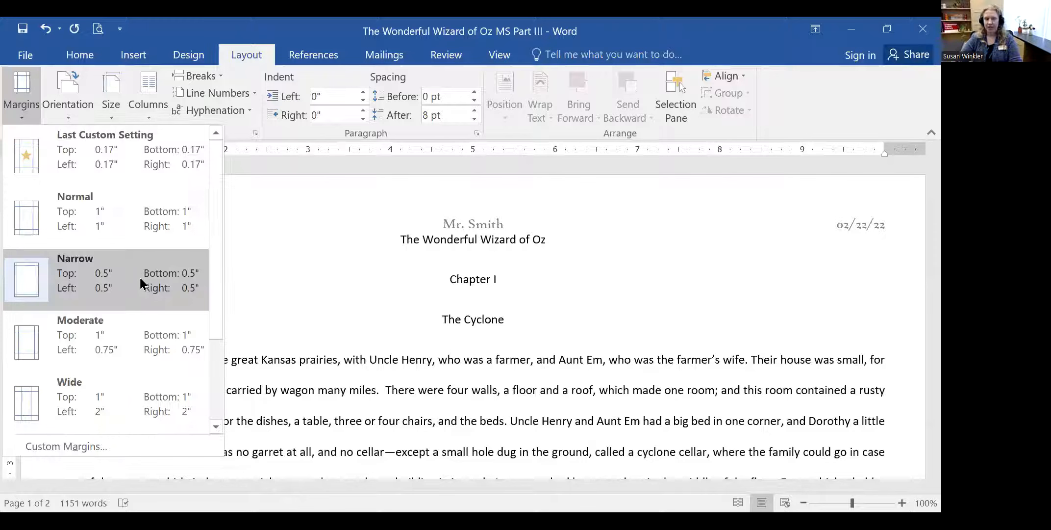
left_click(128, 277)
left_click(28, 82)
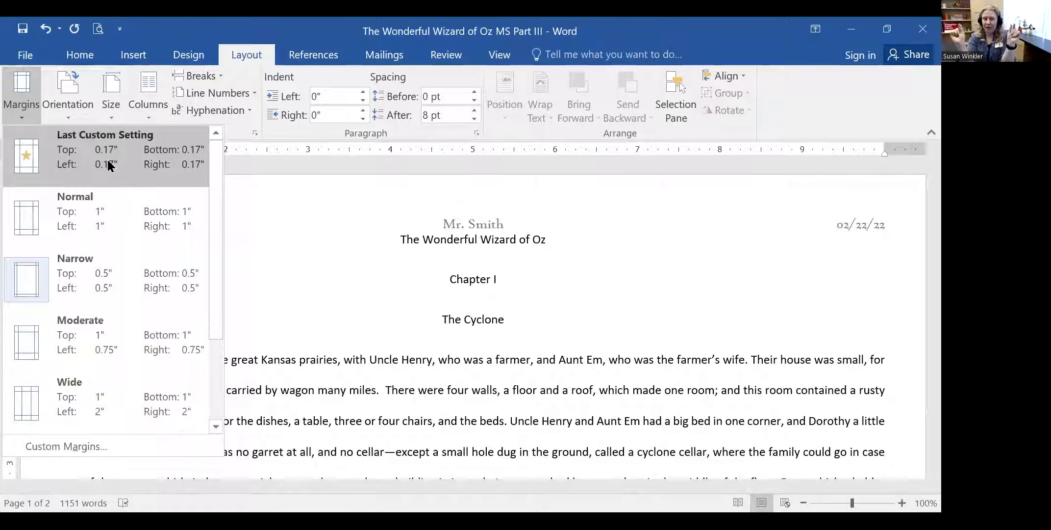
left_click(140, 280)
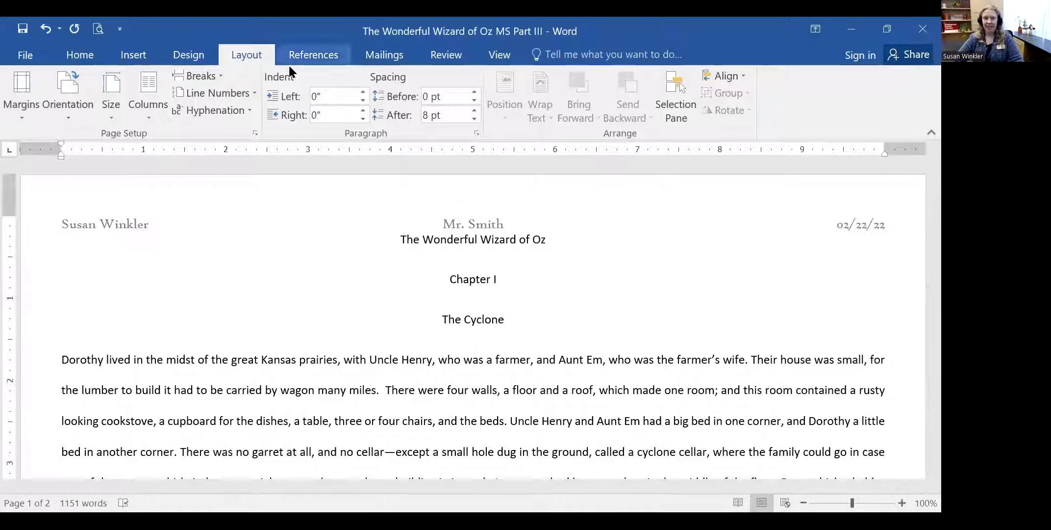
- Preview the two-page manuscript at about 100% zoom, then return to the document
left_click(25, 55)
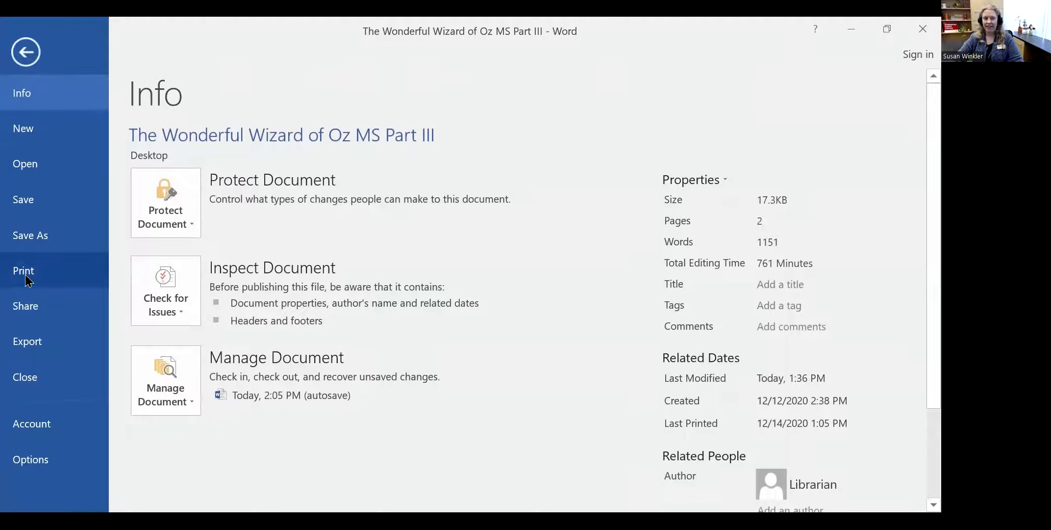
left_click(23, 270)
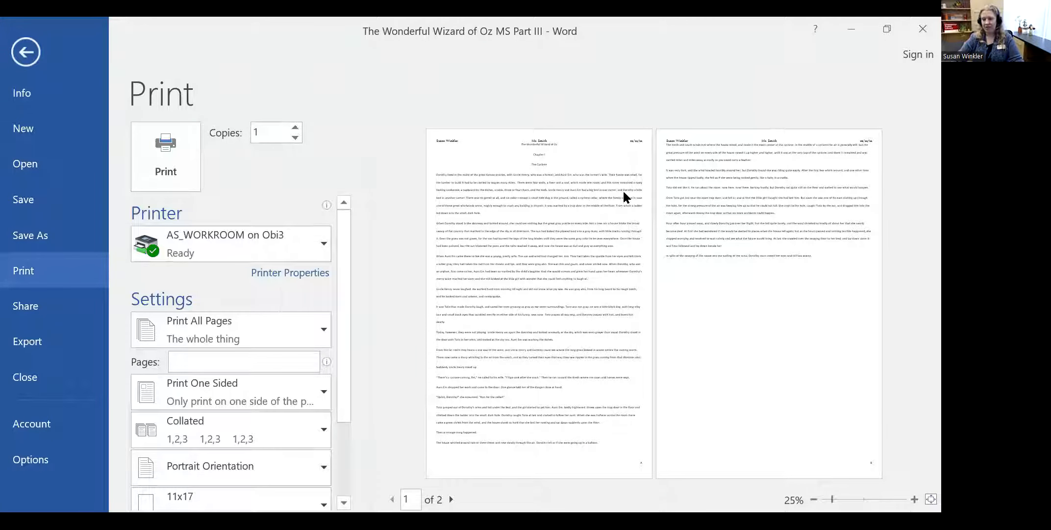
left_click_drag(874, 500, 866, 496)
scroll(870, 464, "up", 1)
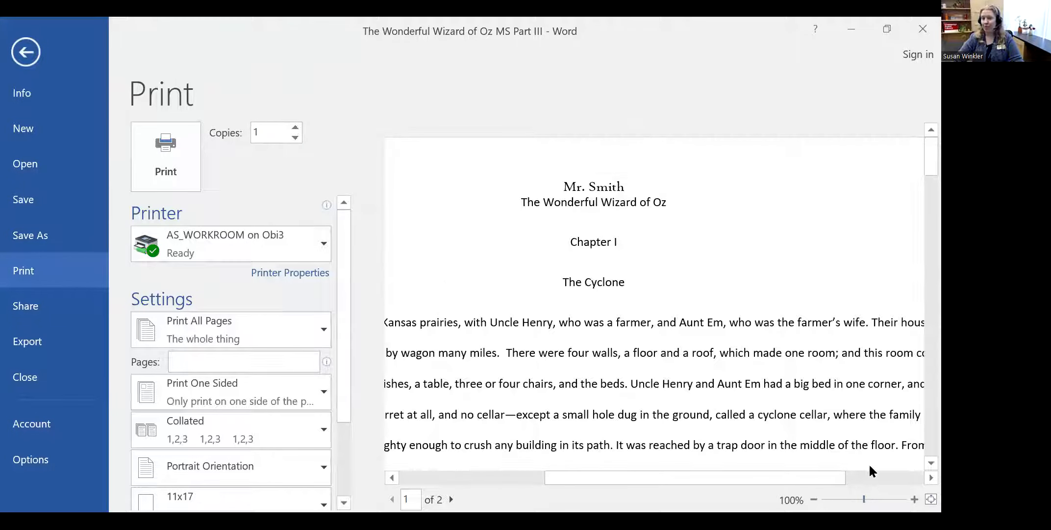
scroll(868, 464, "down", 1)
left_click_drag(864, 499, 854, 500)
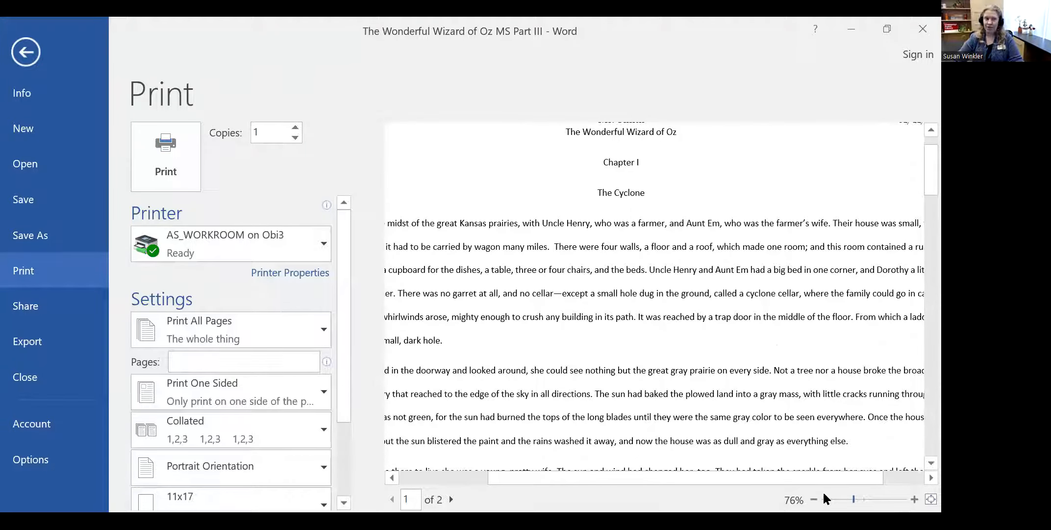
left_click(27, 57)
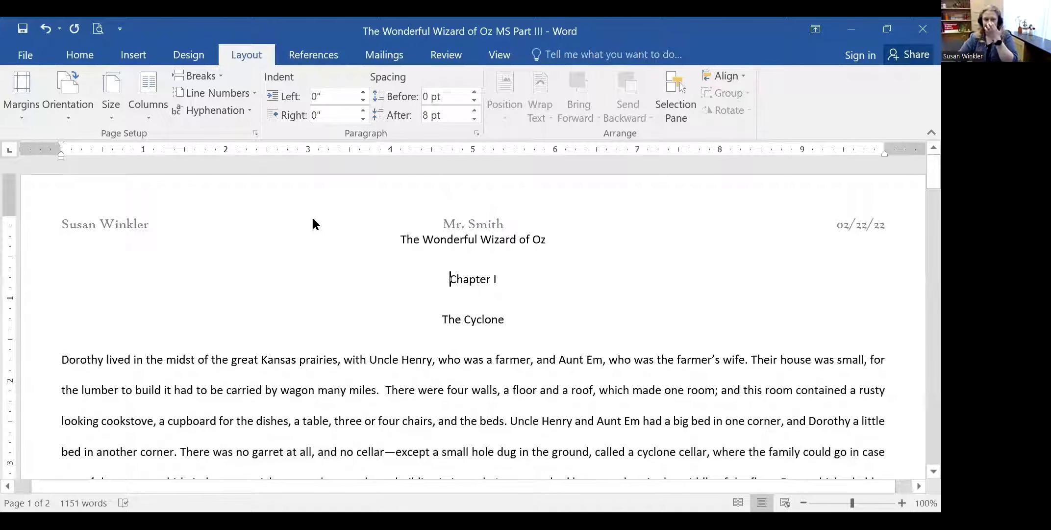
- Insert a blank paragraph above the title 'The Wonderful Wizard of Oz'
left_click(66, 241)
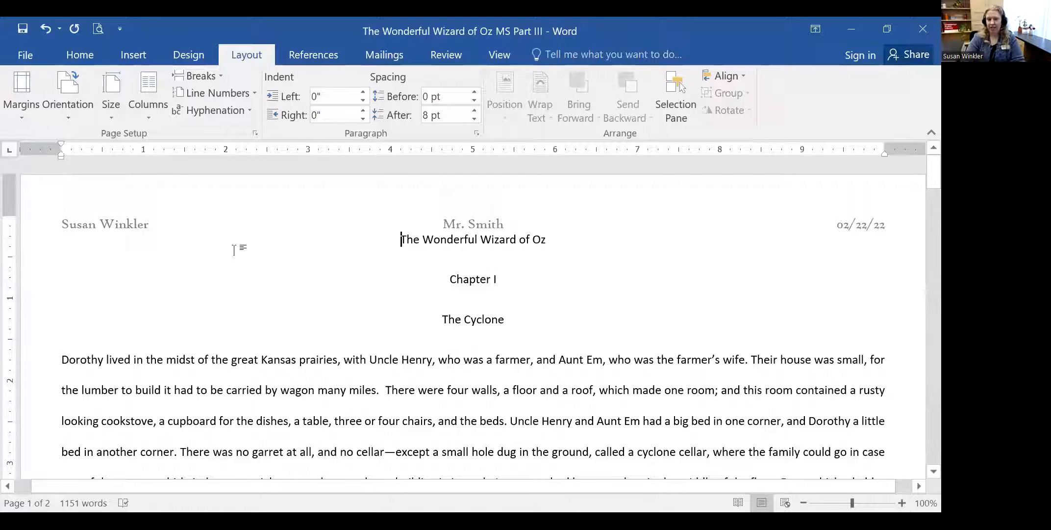
key("Return")
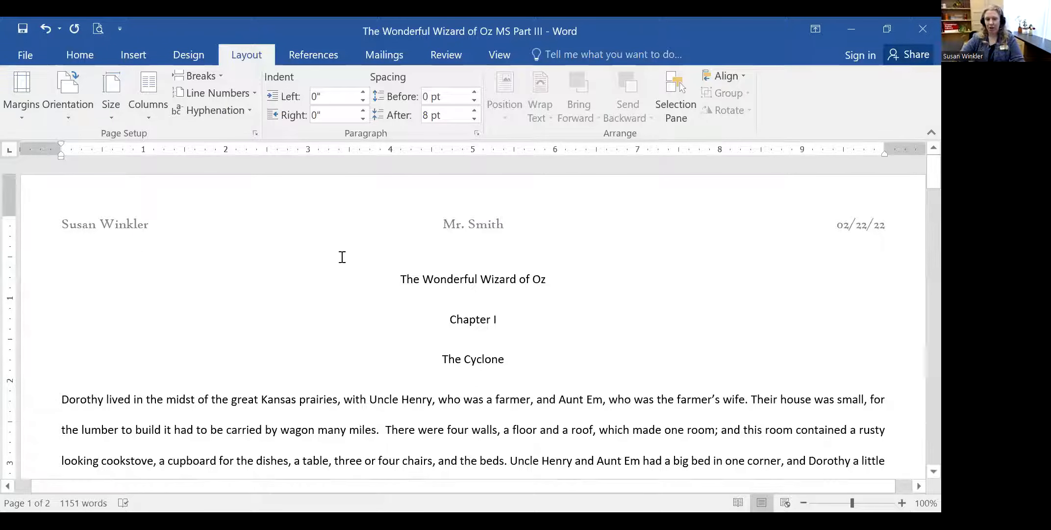
left_click(470, 250)
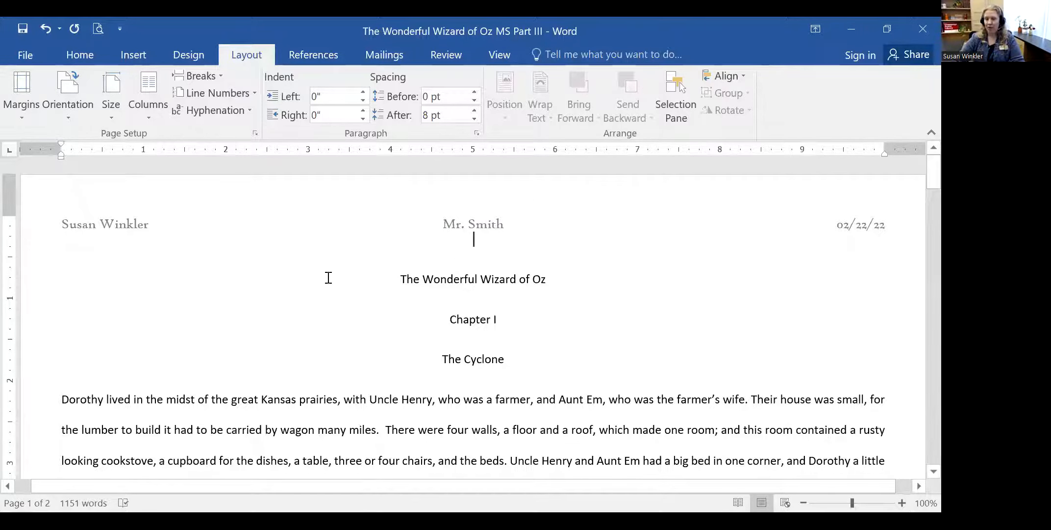
scroll(328, 277, "down", 2)
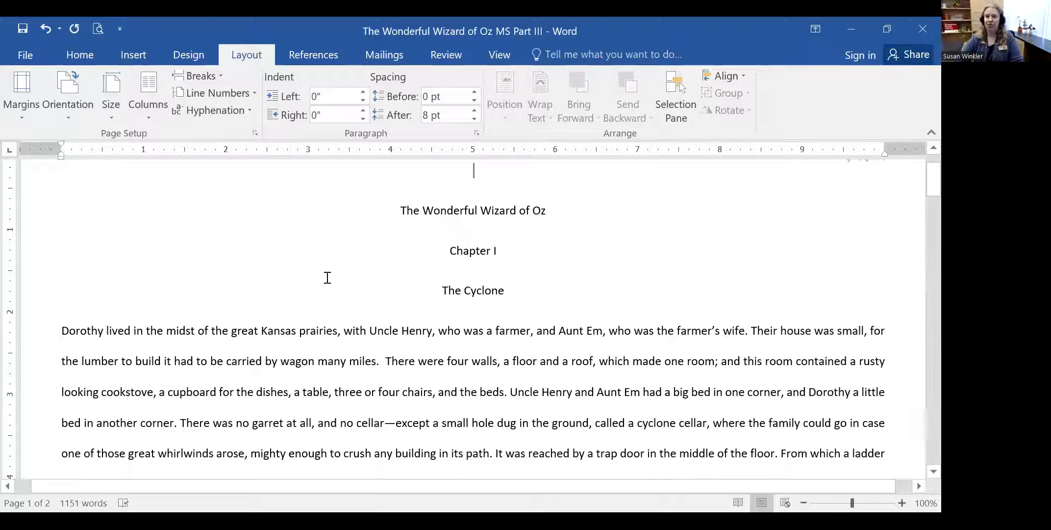
left_click(417, 265)
scroll(418, 265, "down", 5)
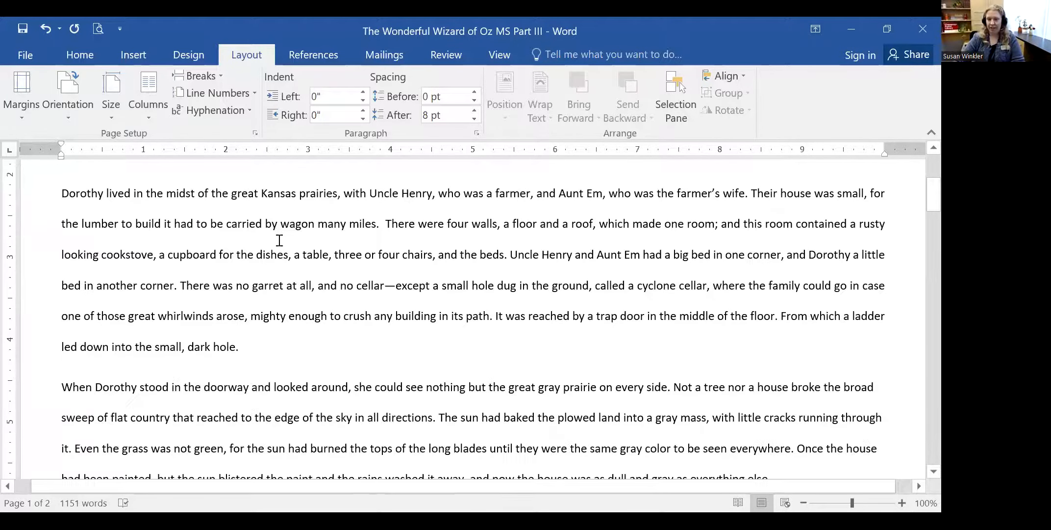
scroll(278, 240, "up", 6)
scroll(278, 240, "up", 1)
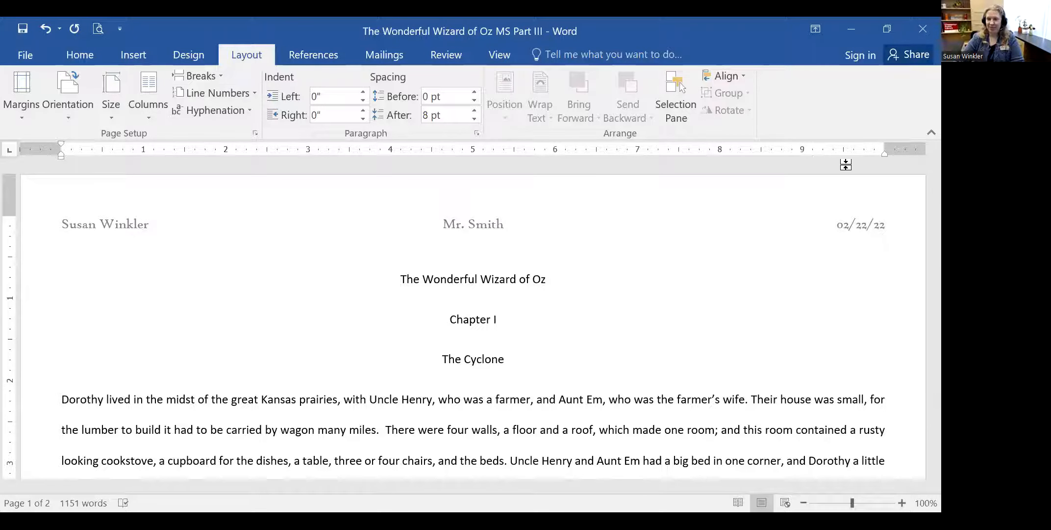
- Add a Blank footer and type 'February 22, 2022' into its placeholder
left_click(128, 56)
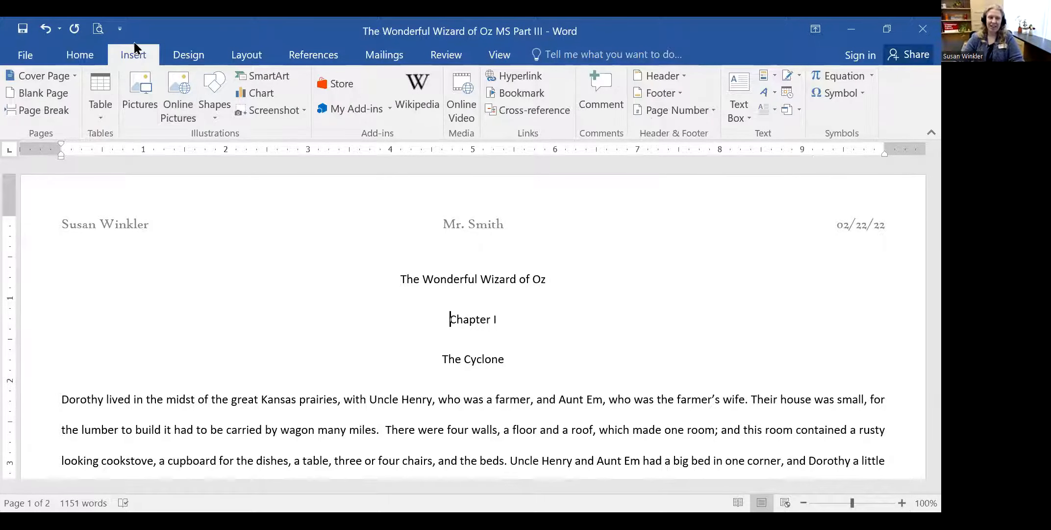
left_click(673, 95)
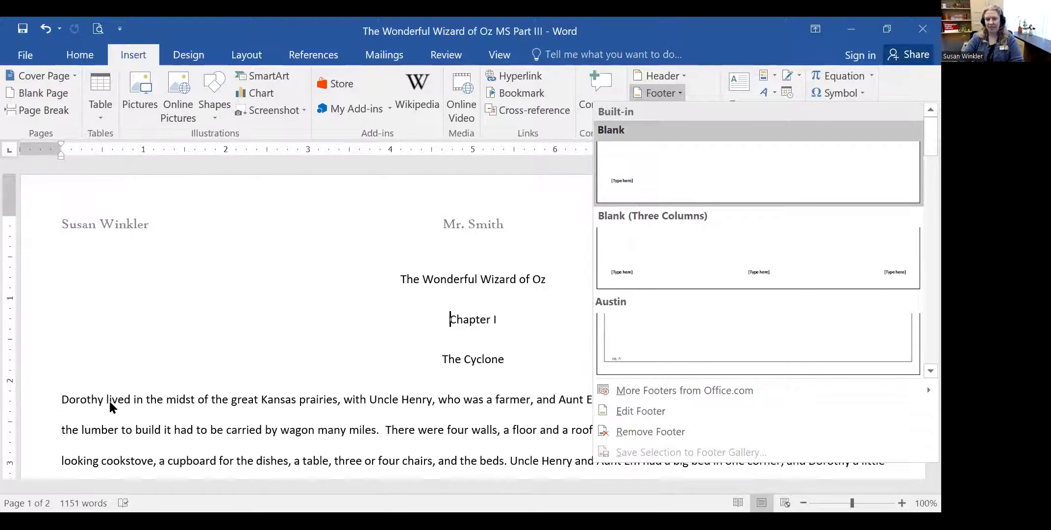
left_click(917, 274)
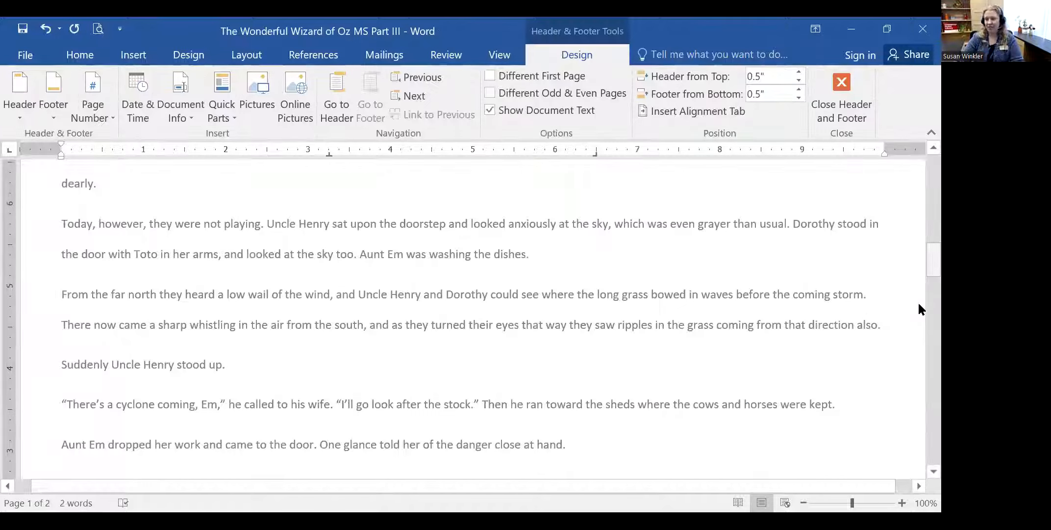
scroll(919, 309, "down", 10)
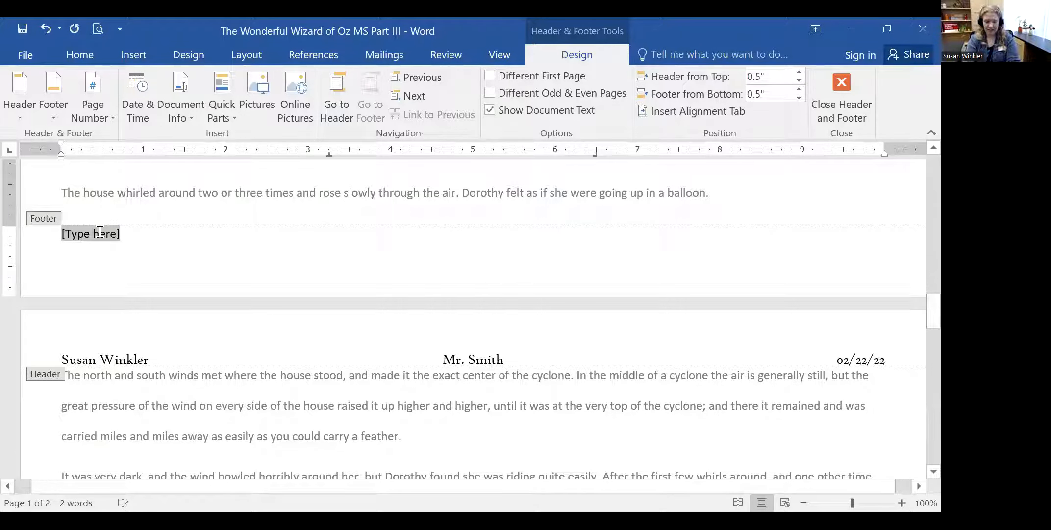
type("Feb")
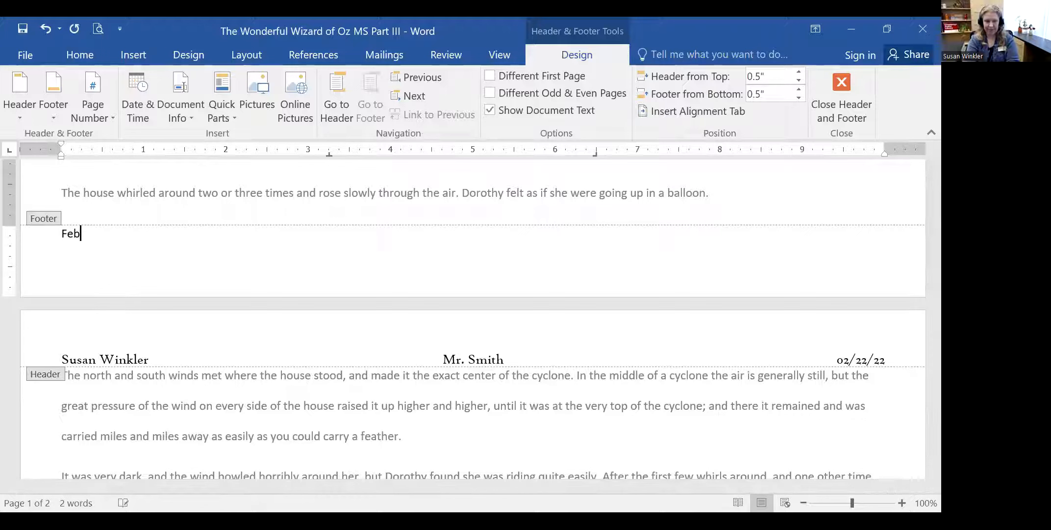
type("ruary 22, 2022")
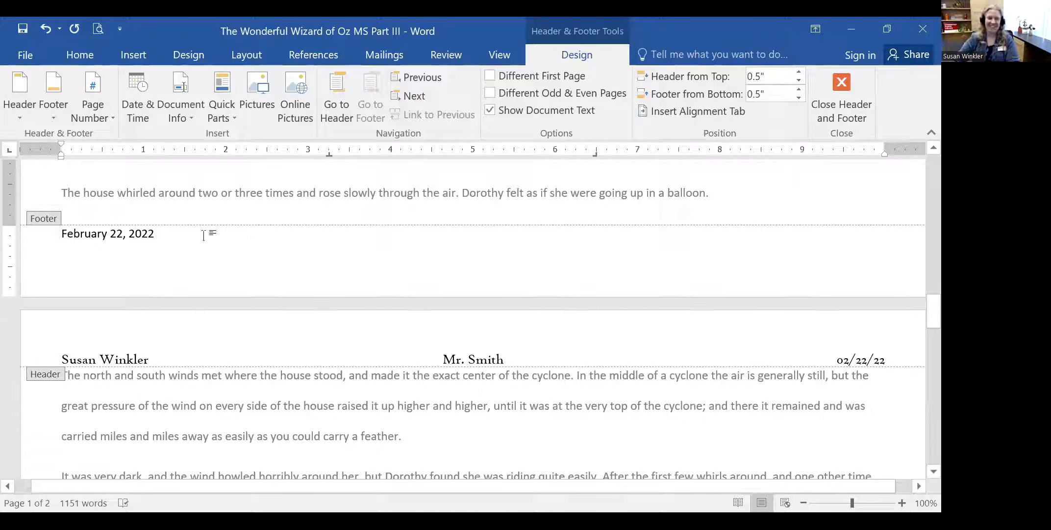
- Close the footer and return to the body text at the house-whirled line
left_click(841, 106)
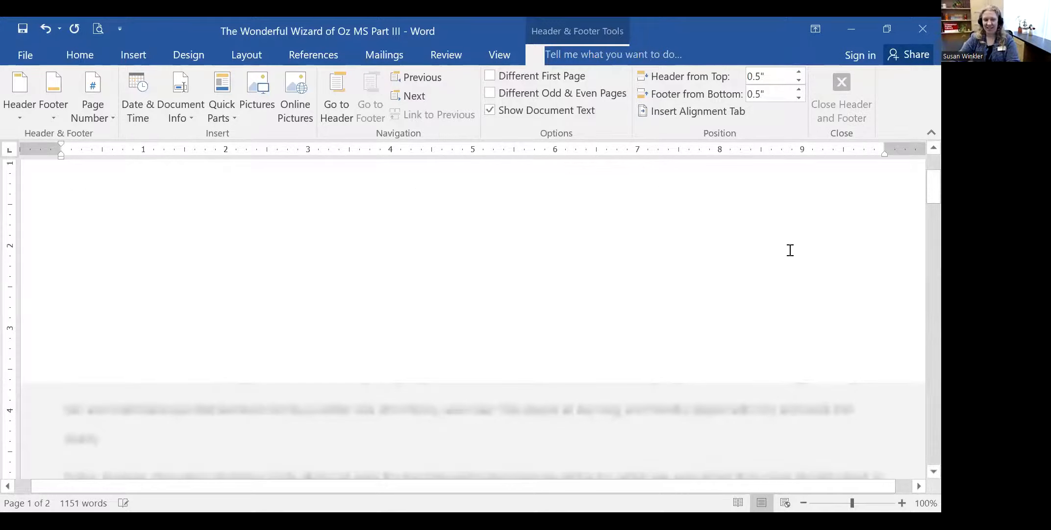
scroll(312, 336, "down", 10)
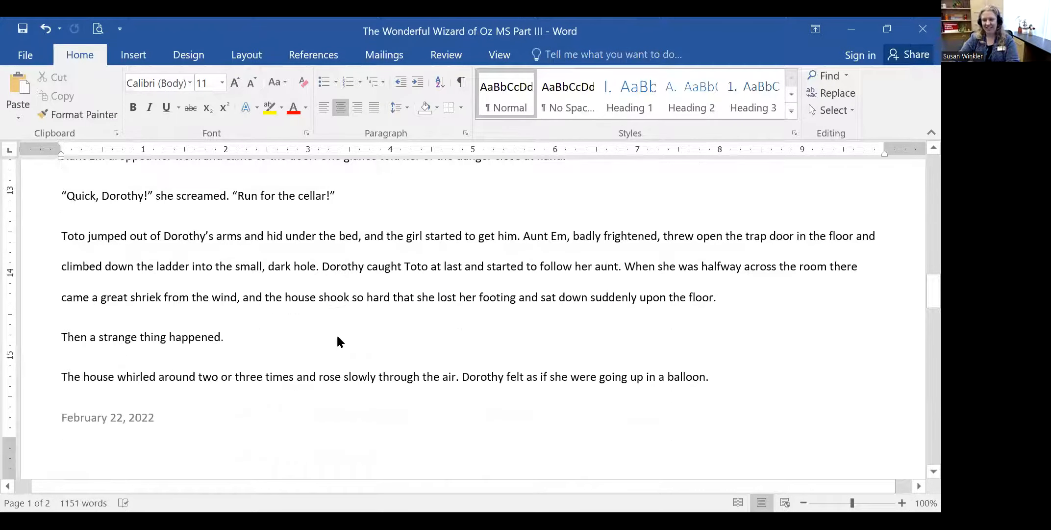
scroll(336, 332, "up", 3)
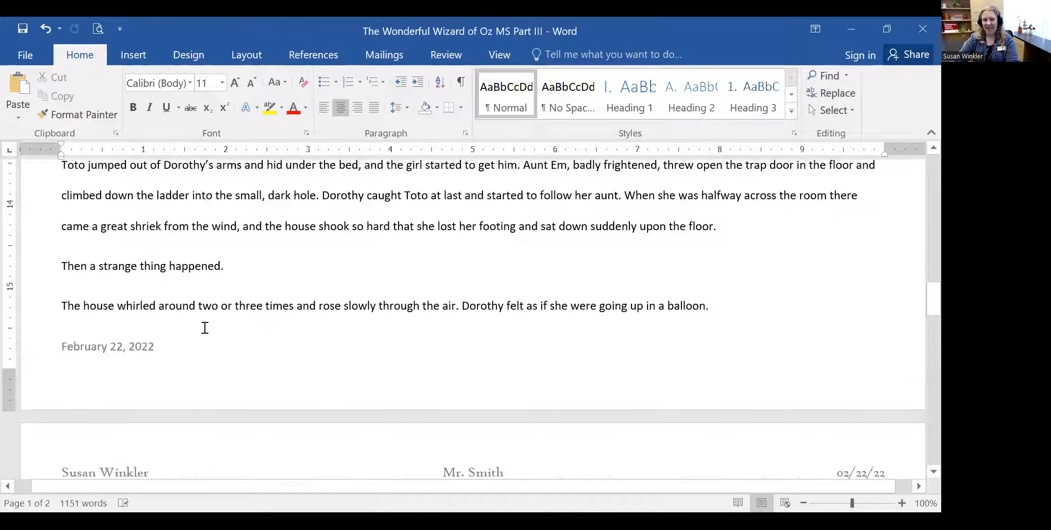
left_click(158, 336)
left_click(118, 344)
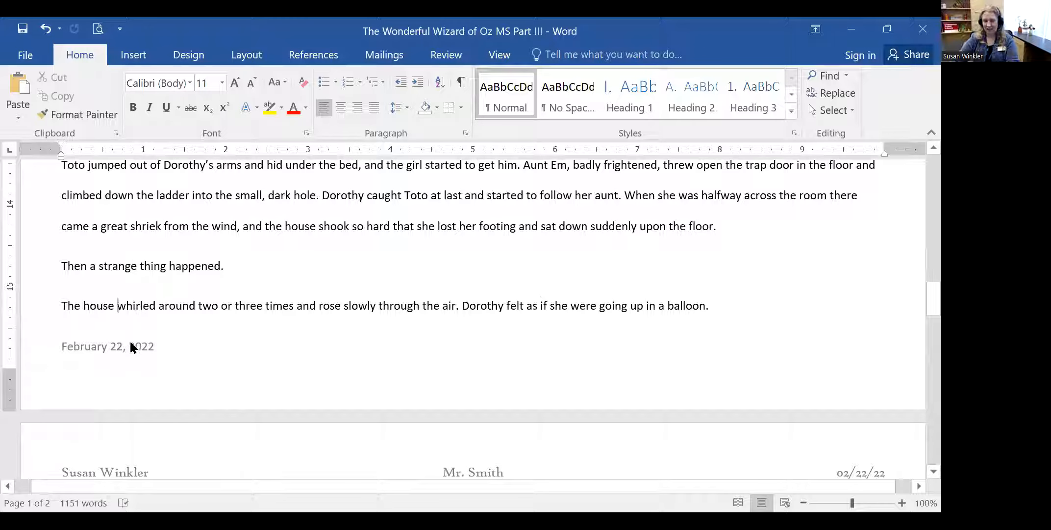
scroll(132, 339, "up", 15)
scroll(323, 303, "up", 4)
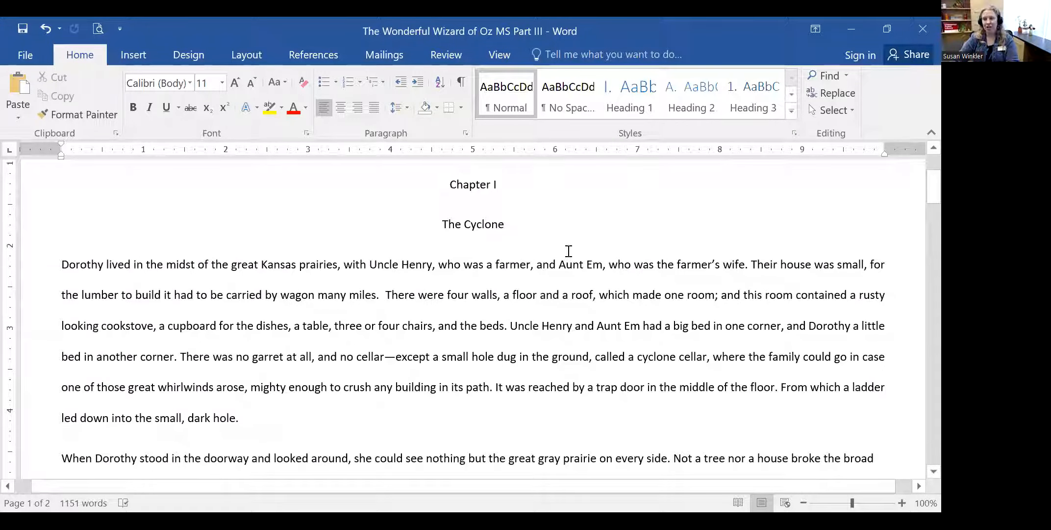
scroll(880, 187, "up", 2)
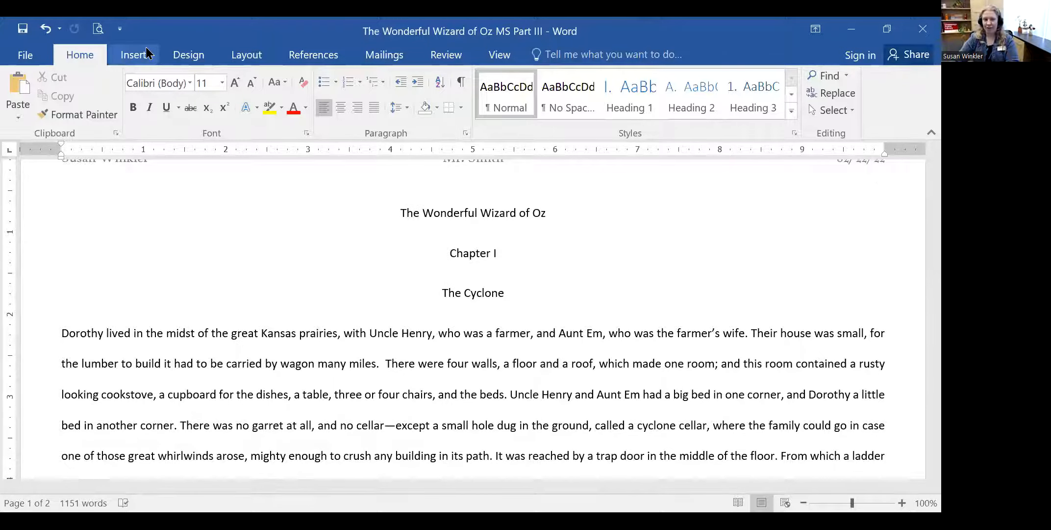
- Add a Plain Number 3 page number at the bottom right and close the footer
left_click(133, 54)
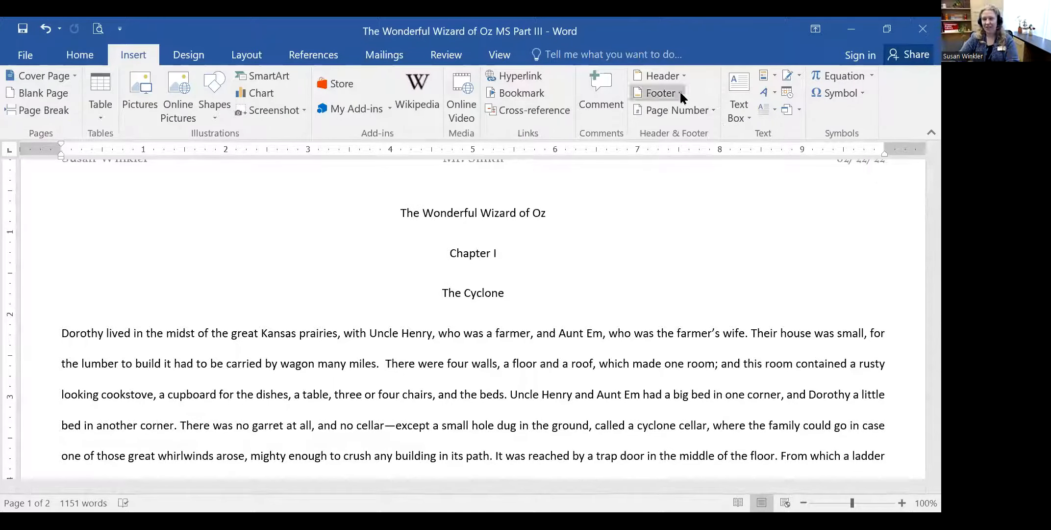
left_click(681, 105)
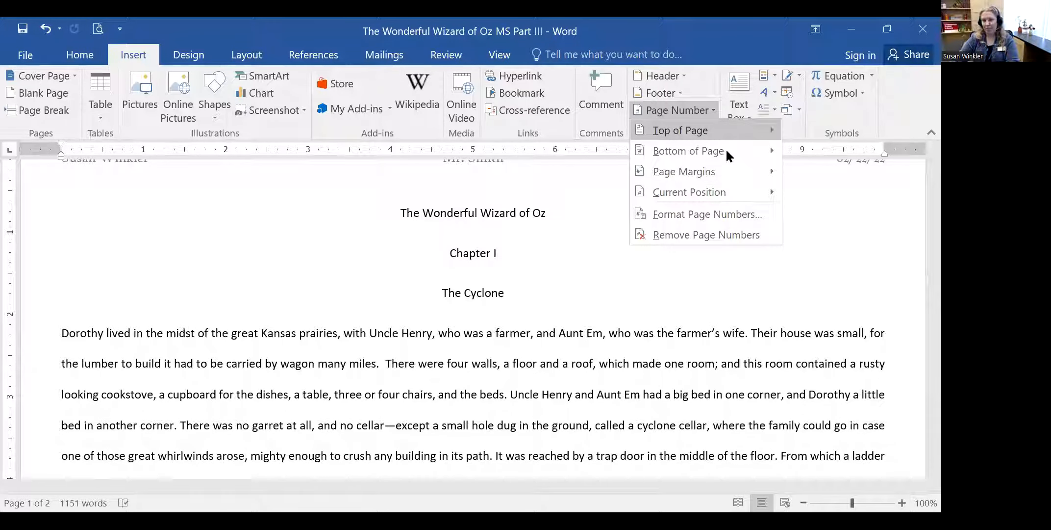
mouse_move(727, 153)
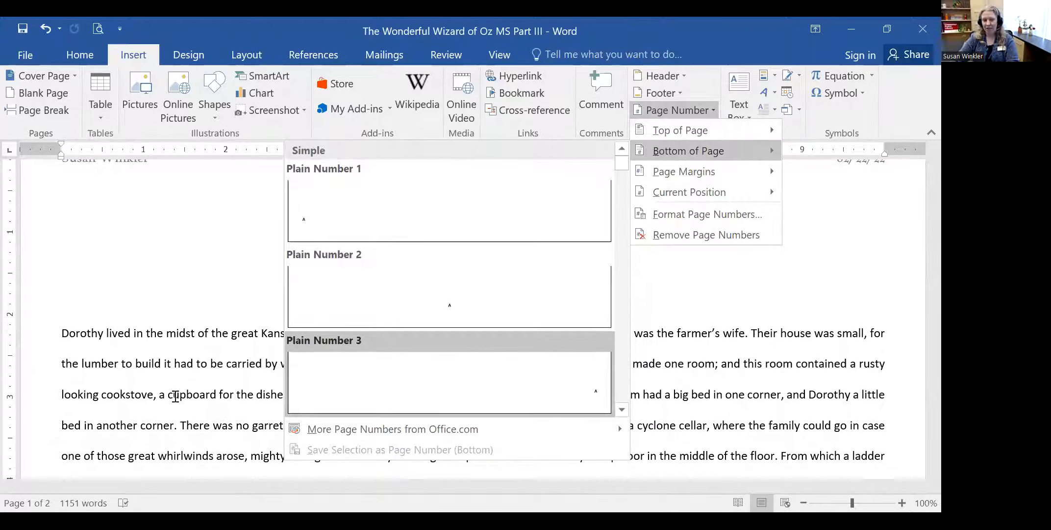
left_click(453, 351)
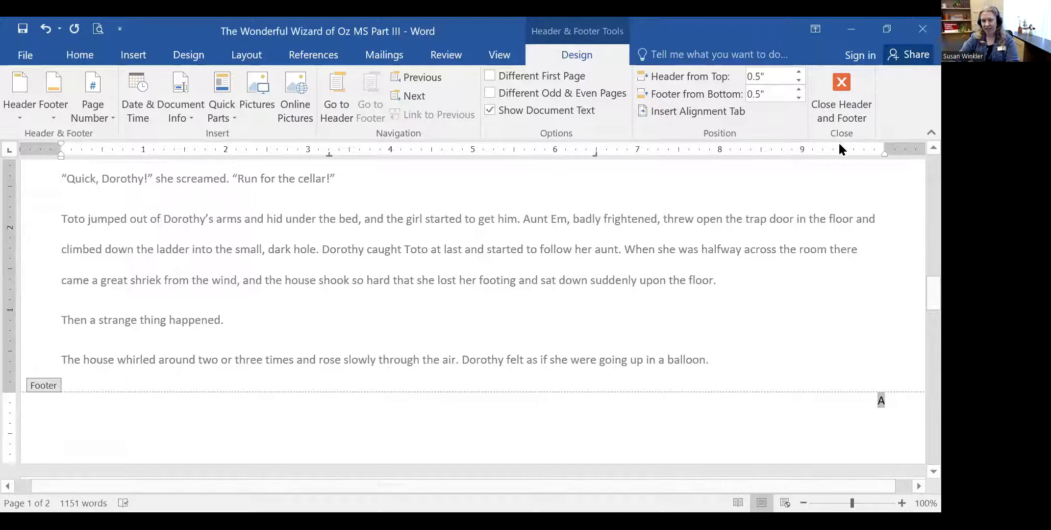
left_click(828, 92)
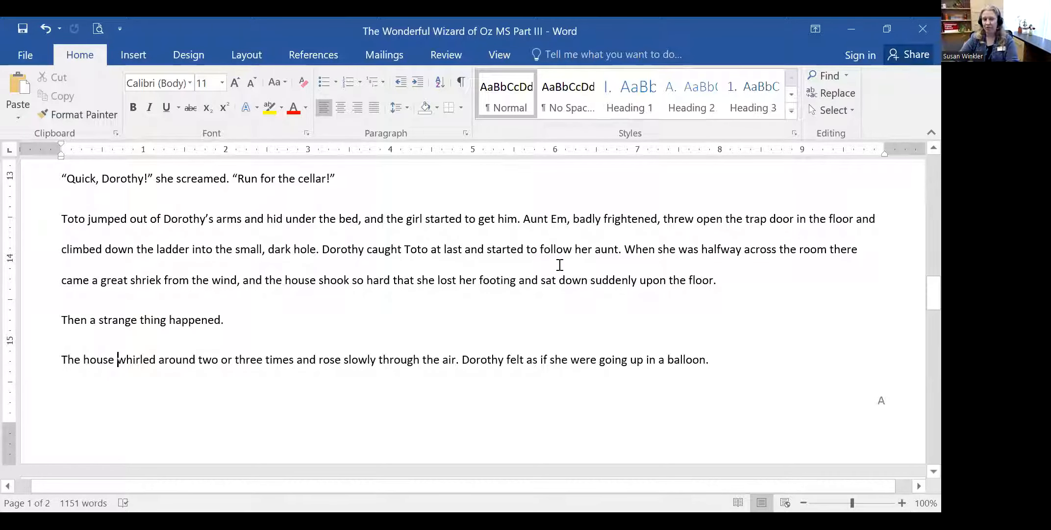
key("End")
- Switch to a three-column footer and type 'February 22, 2022' at the left
left_click(133, 55)
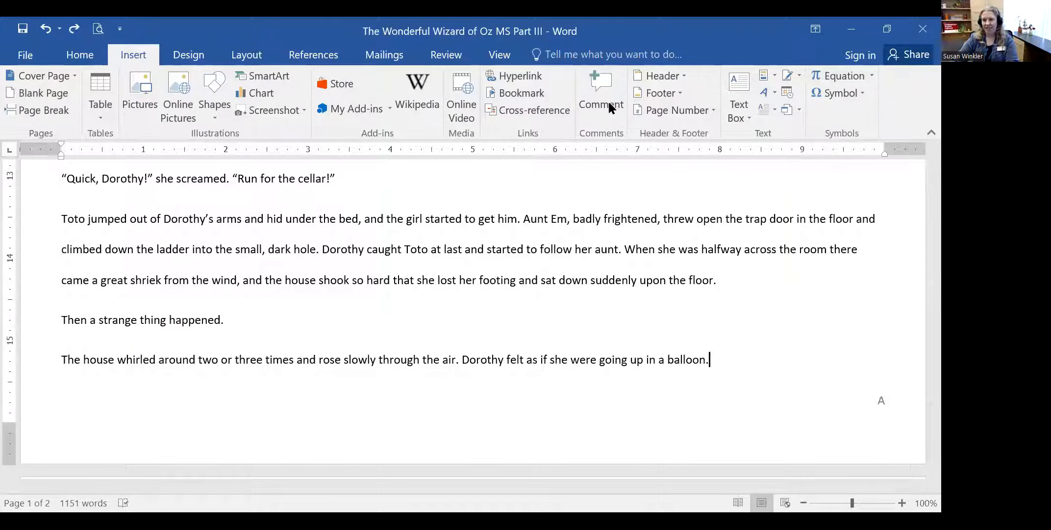
left_click(660, 92)
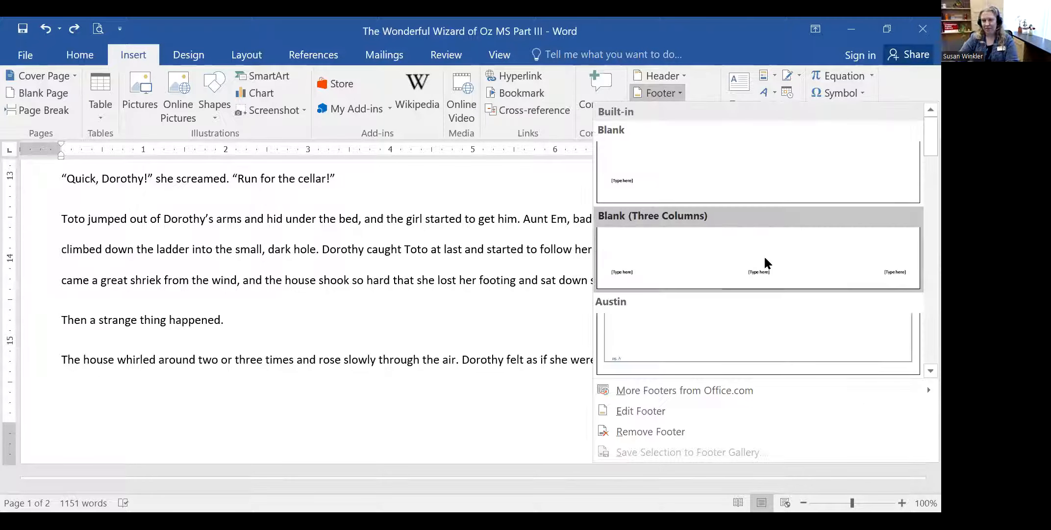
left_click(765, 258)
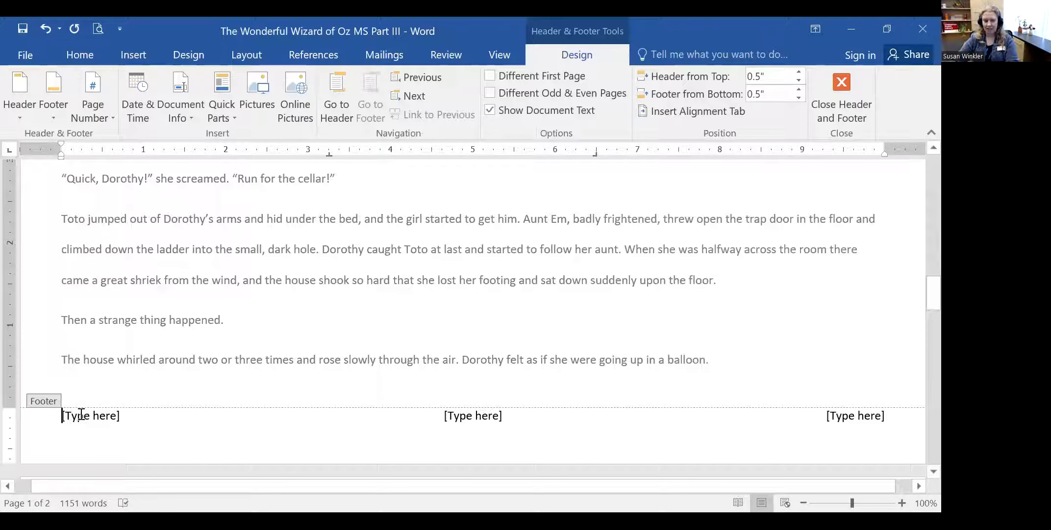
type("Feb")
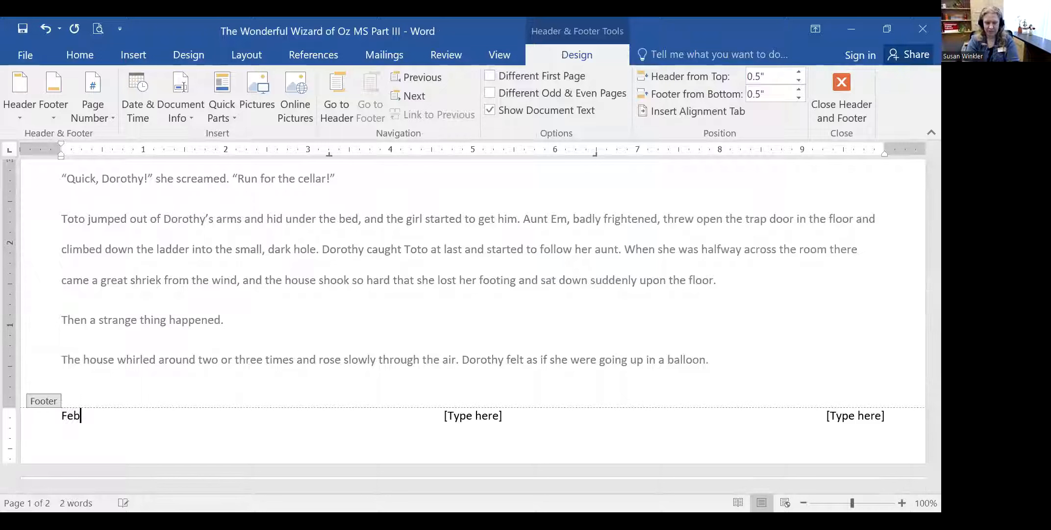
type("ruary 22, 2022")
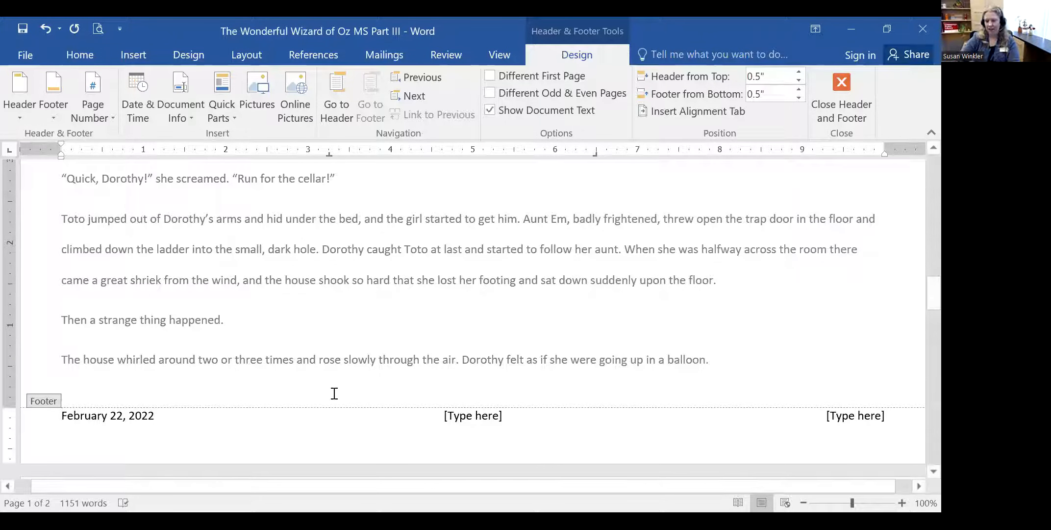
- Put P1 in the right footer slot, delete the centre placeholder, and close the footer
left_click(845, 416)
type("P1")
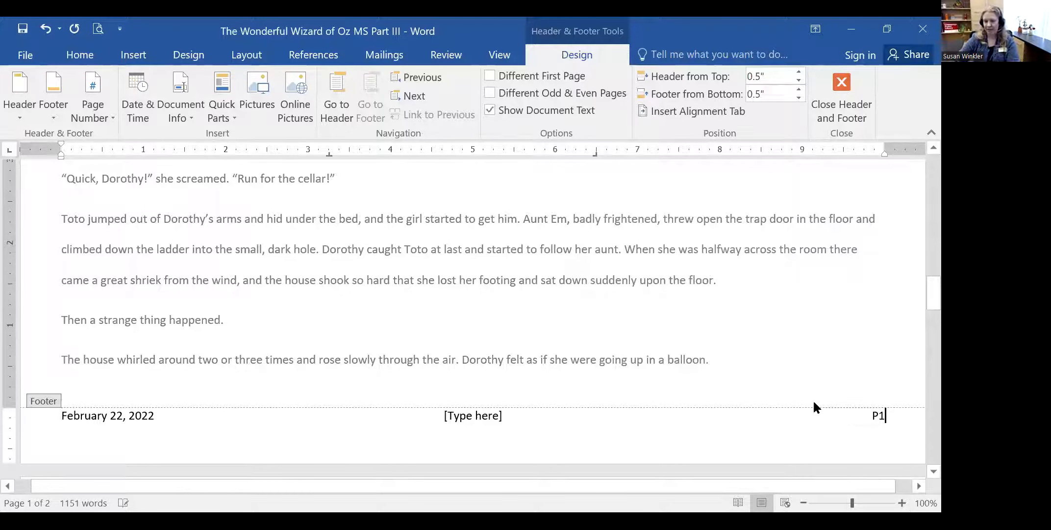
left_click(498, 418)
key("Delete")
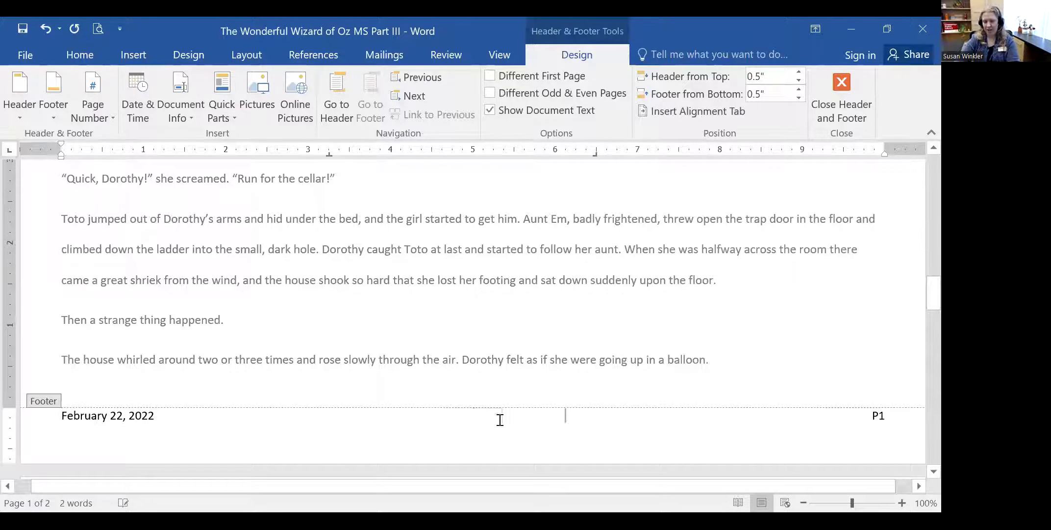
scroll(810, 235, "down", 2)
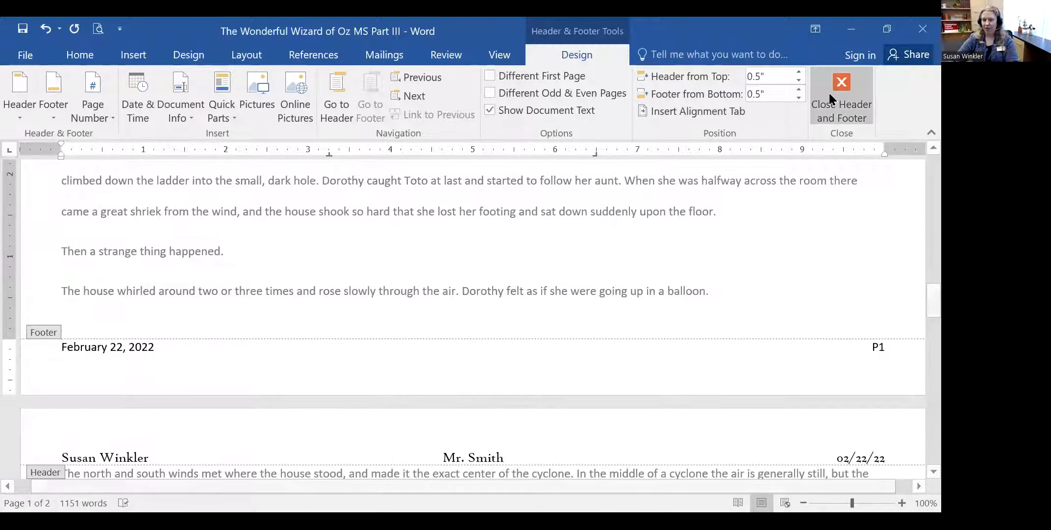
left_click(841, 98)
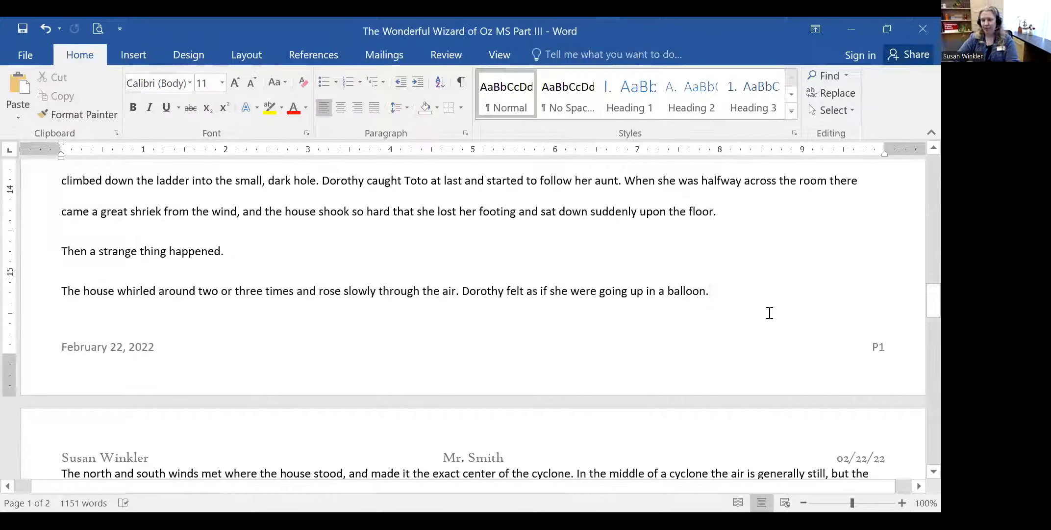
- Replace the page 2 footer number with P2 and return to the body text
scroll(875, 326, "down", 10)
scroll(878, 423, "down", 2)
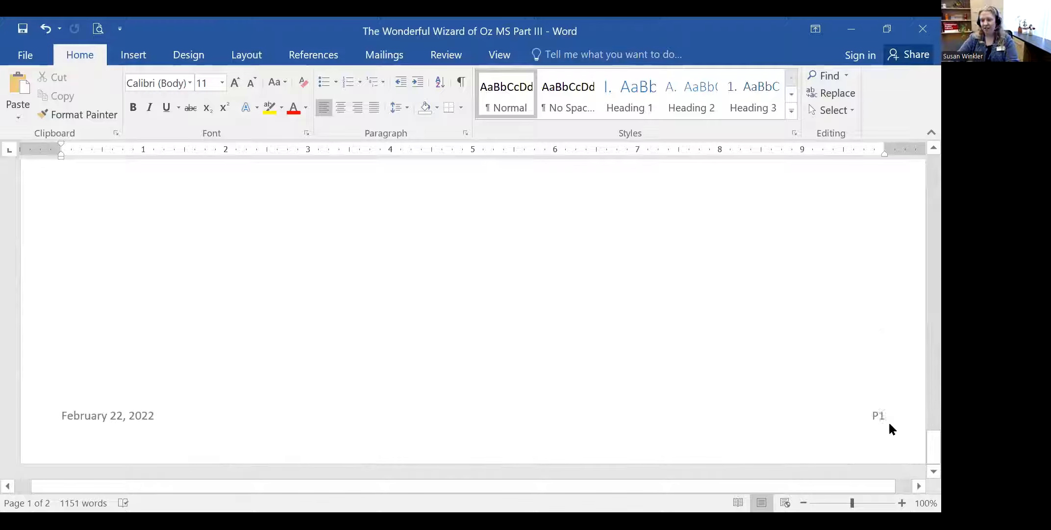
double_click(875, 411)
double_click(875, 415)
type("P")
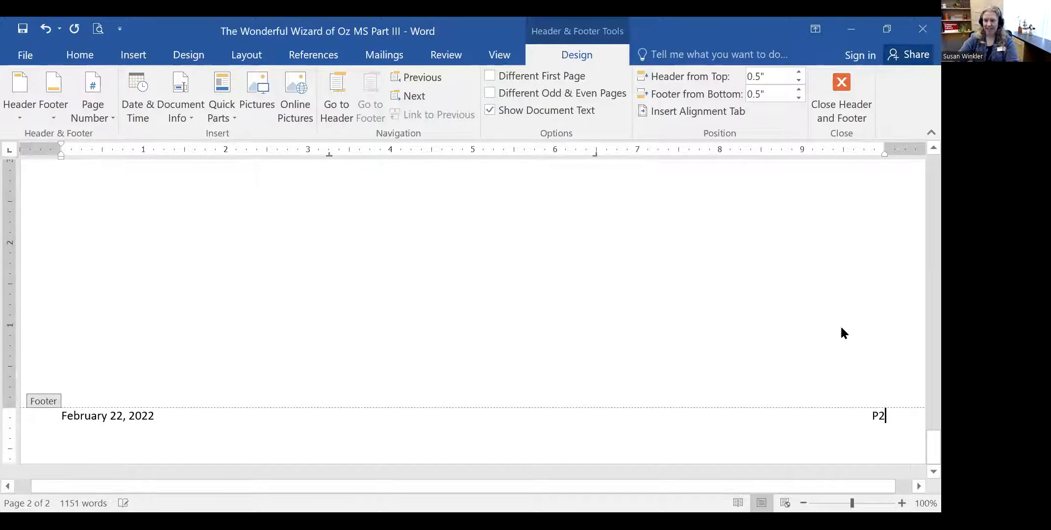
type("2")
double_click(838, 236)
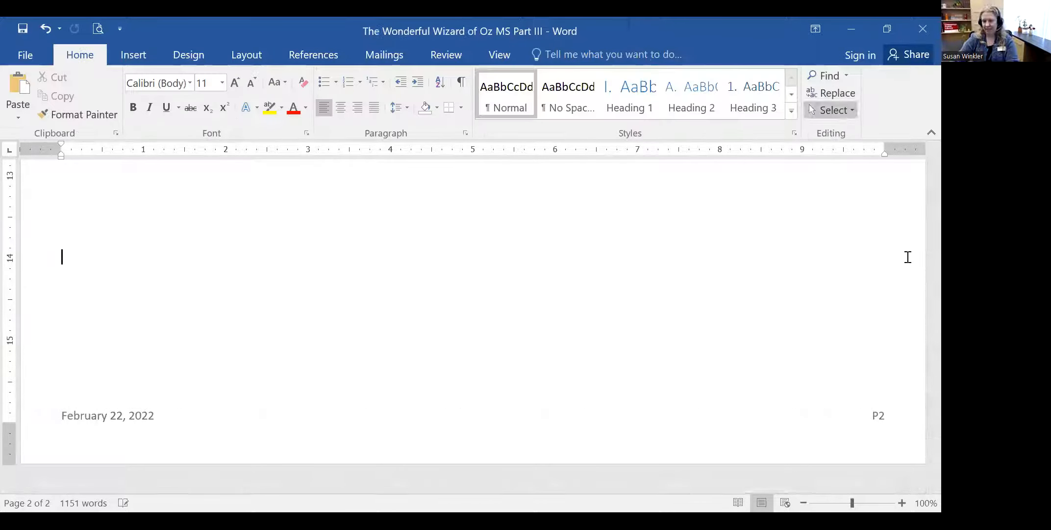
- Check the title alignment, then reopen the page 1 footer and select its P2 text
scroll(907, 260, "up", 12)
scroll(911, 273, "up", 8)
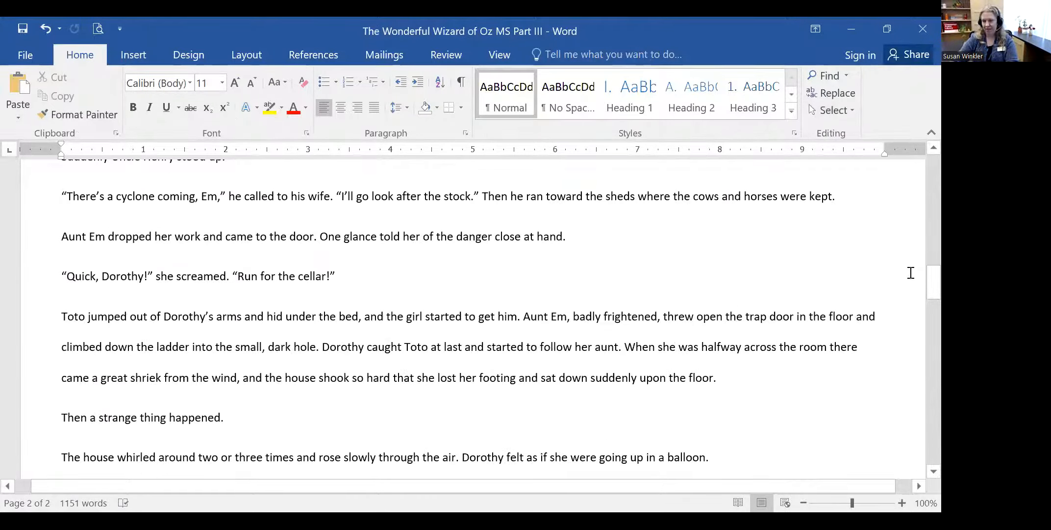
scroll(911, 273, "down", 6)
scroll(910, 273, "up", 8)
scroll(909, 272, "up", 10)
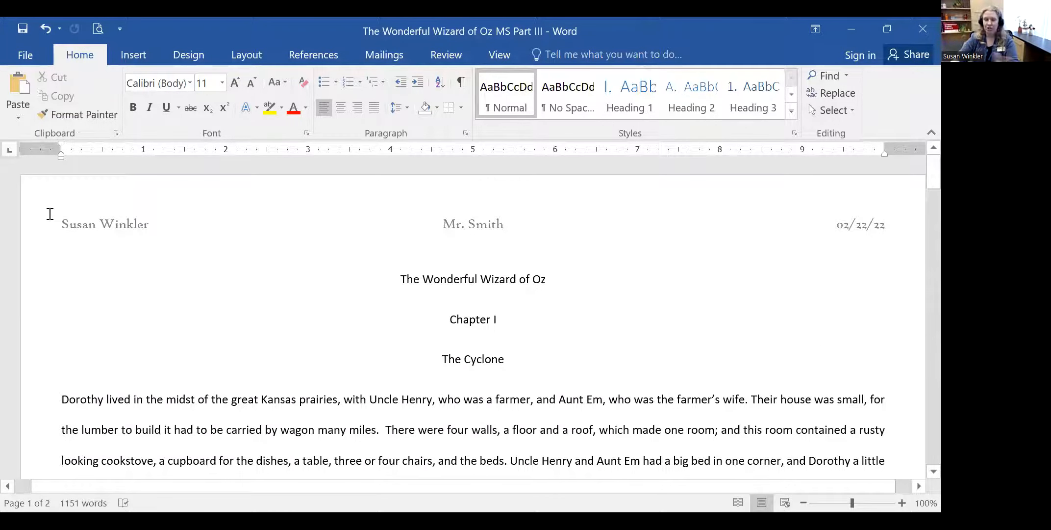
left_click(527, 285)
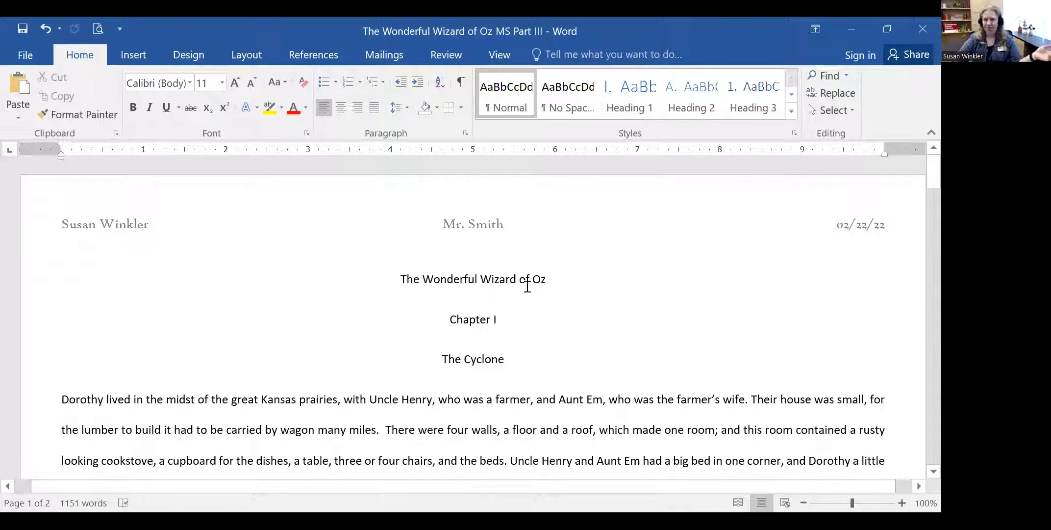
scroll(859, 271, "down", 8)
scroll(859, 271, "down", 10)
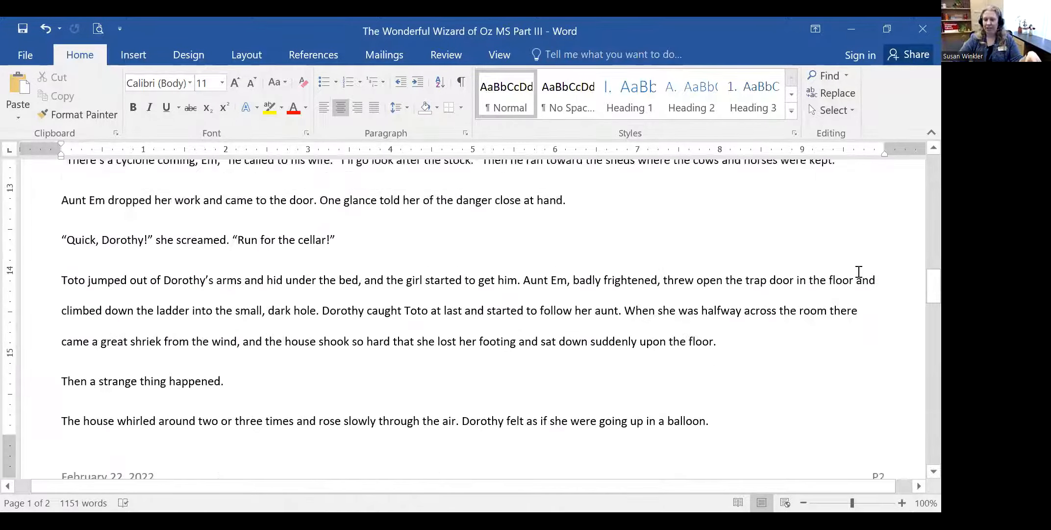
scroll(884, 314, "up", 3)
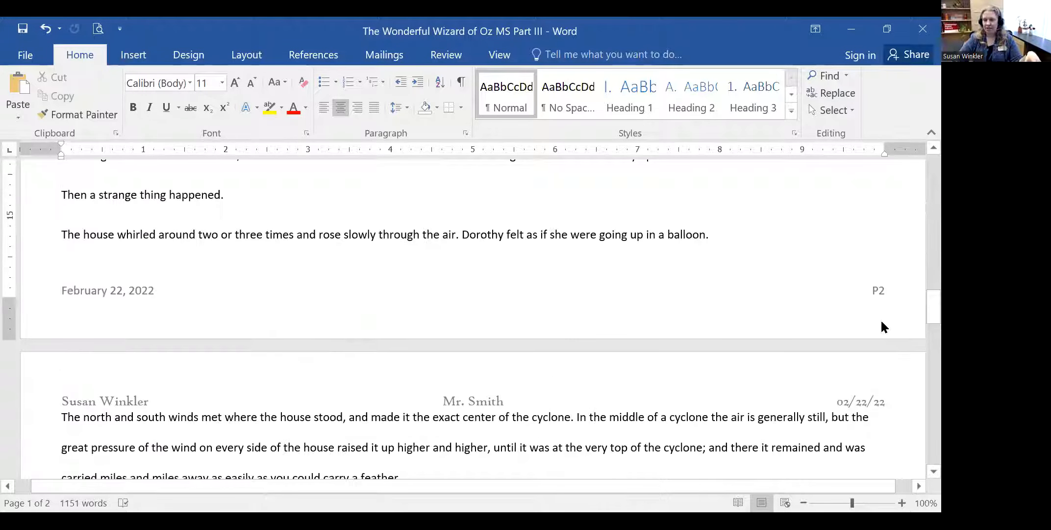
left_click(876, 288)
double_click(875, 288)
double_click(871, 287)
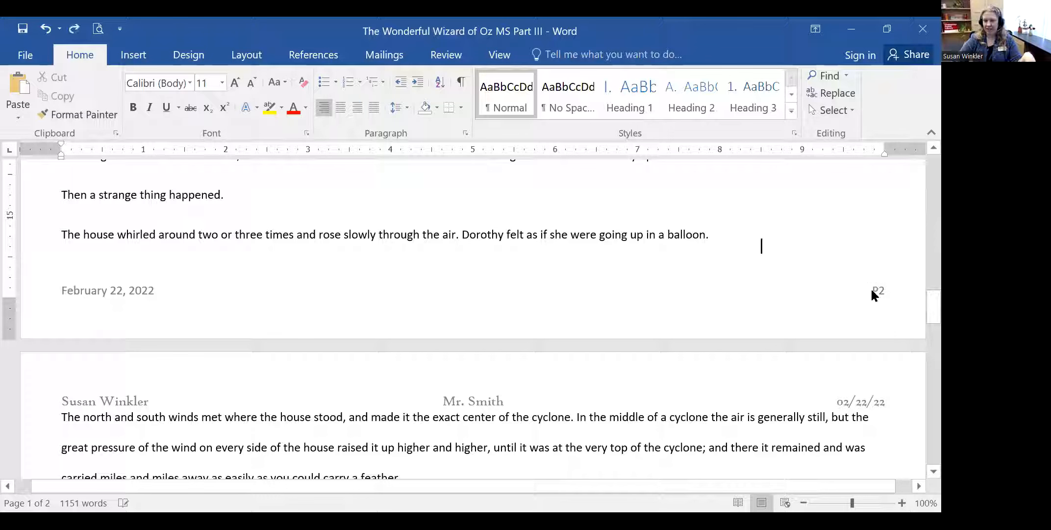
double_click(840, 300)
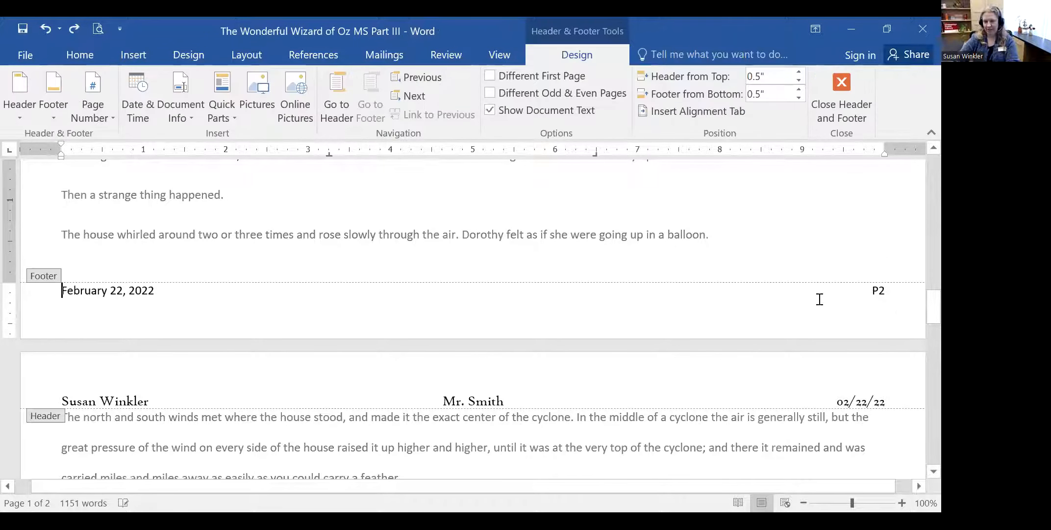
double_click(878, 289)
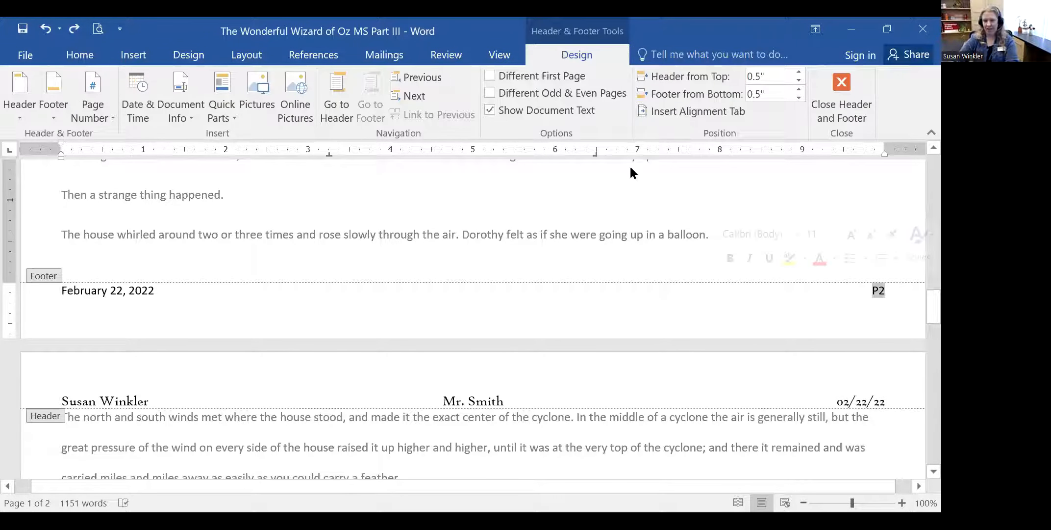
- Format page numbers as 1, 2, 3 starting at 2
left_click(133, 54)
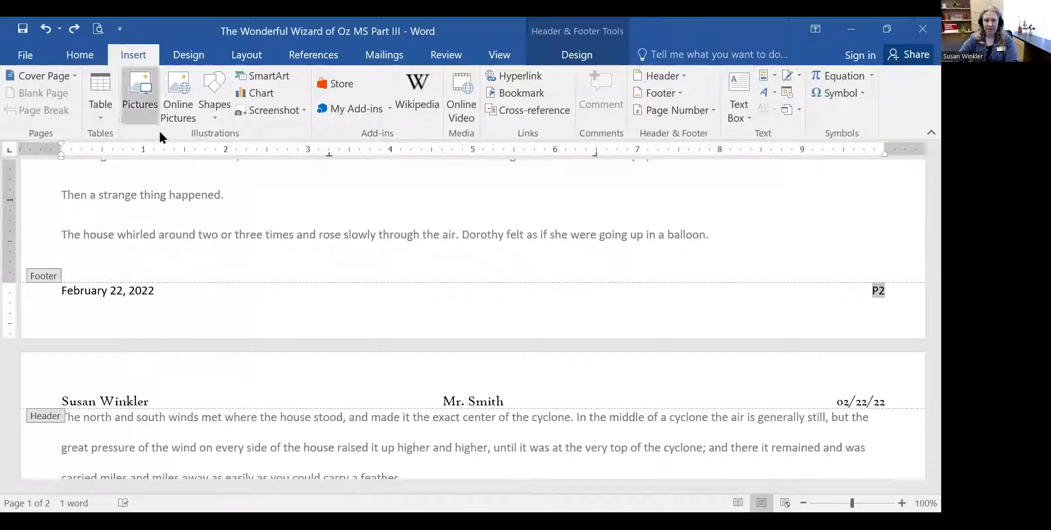
left_click(672, 109)
mouse_move(730, 147)
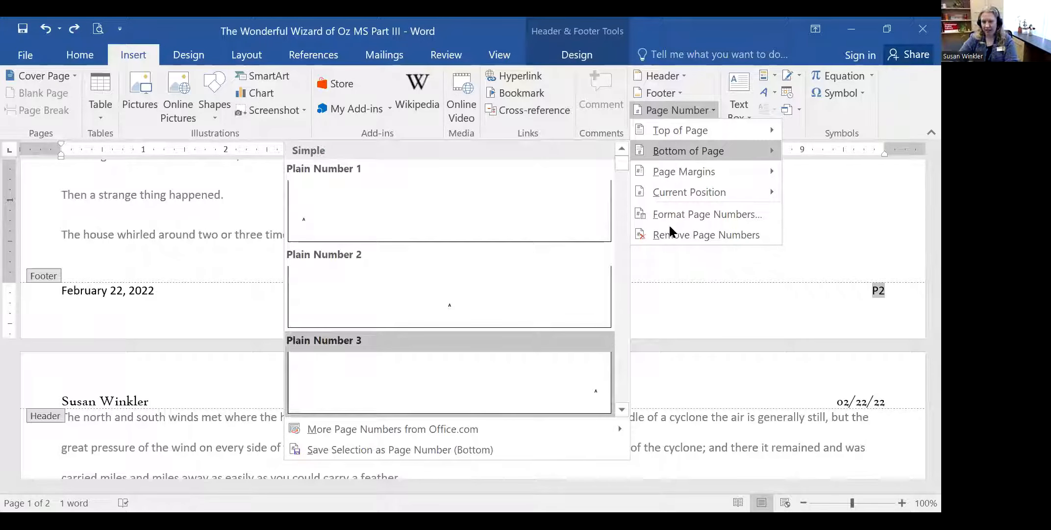
left_click(721, 214)
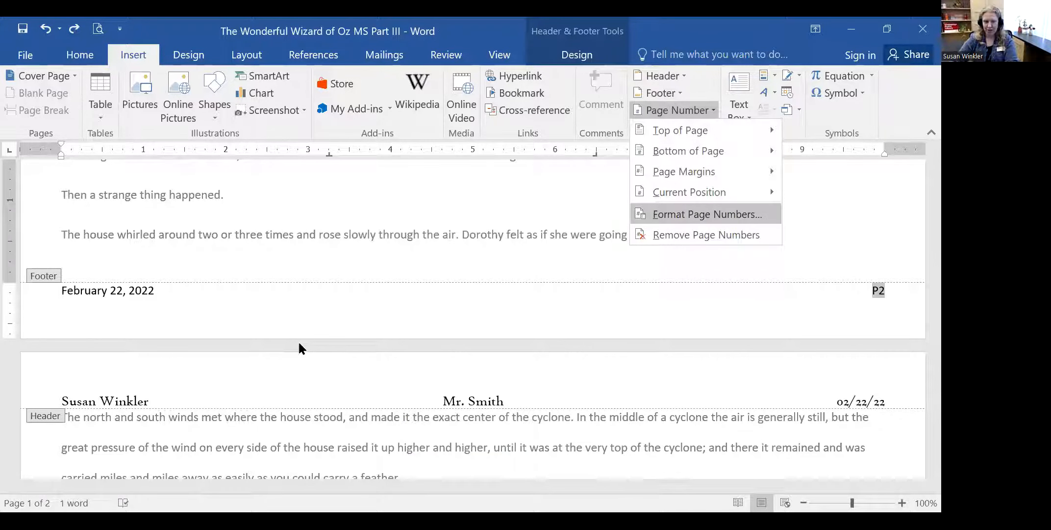
left_click(195, 350)
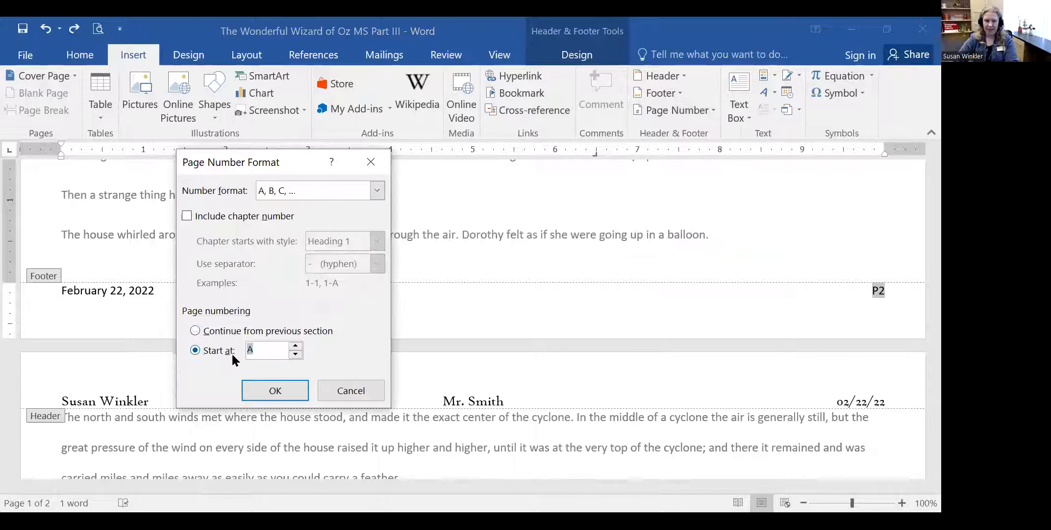
left_click(296, 347)
left_click(312, 192)
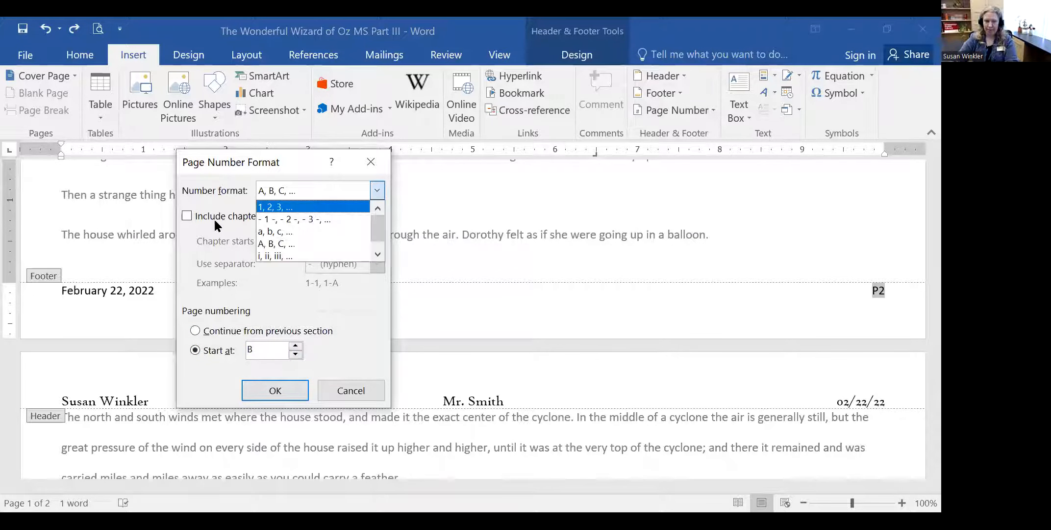
left_click(215, 205)
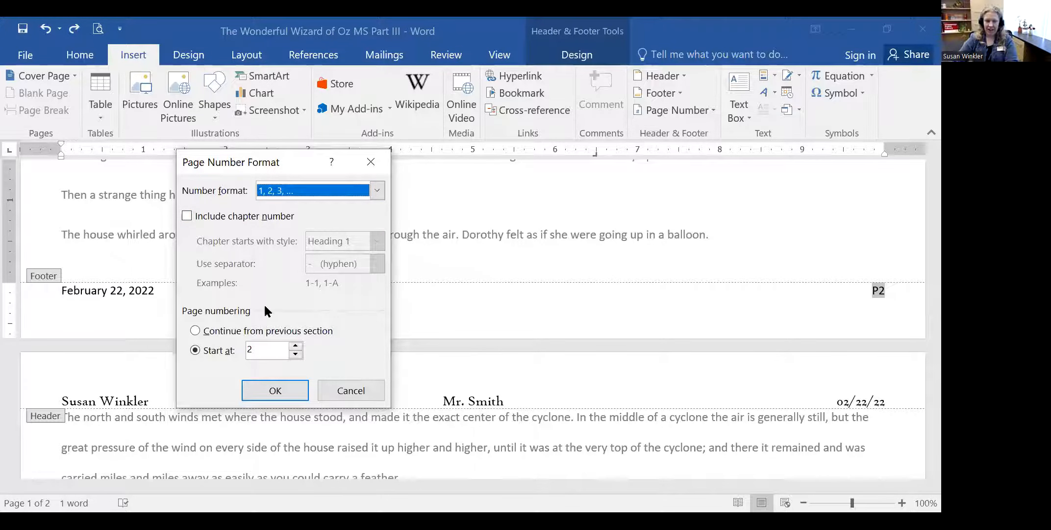
left_click(282, 390)
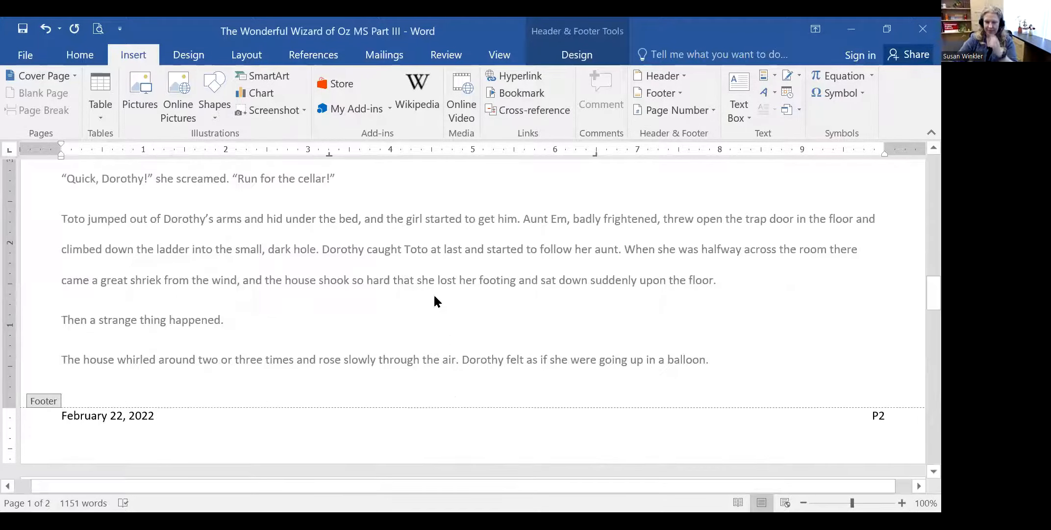
scroll(435, 296, "up", 10)
scroll(435, 296, "down", 7)
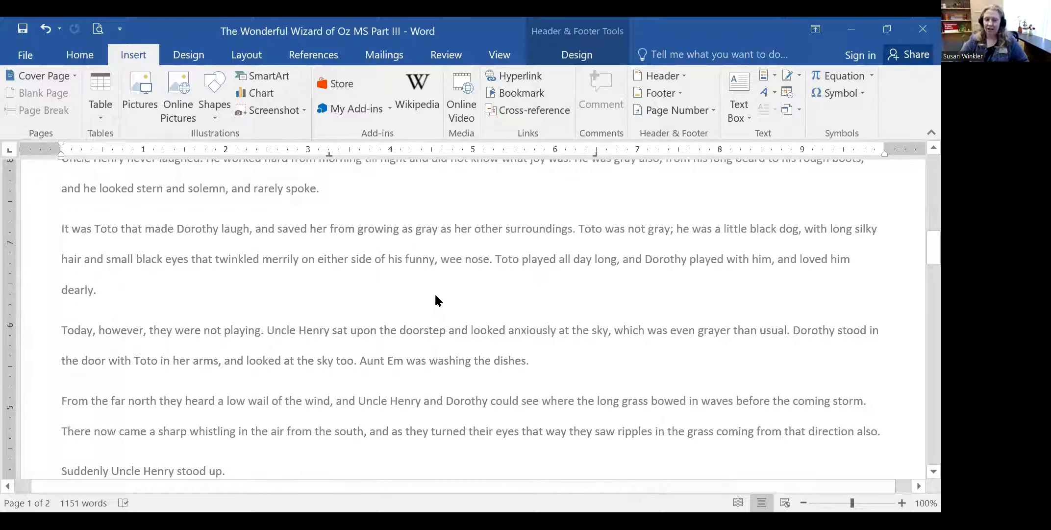
scroll(490, 327, "down", 5)
scroll(489, 324, "down", 2)
scroll(489, 324, "up", 10)
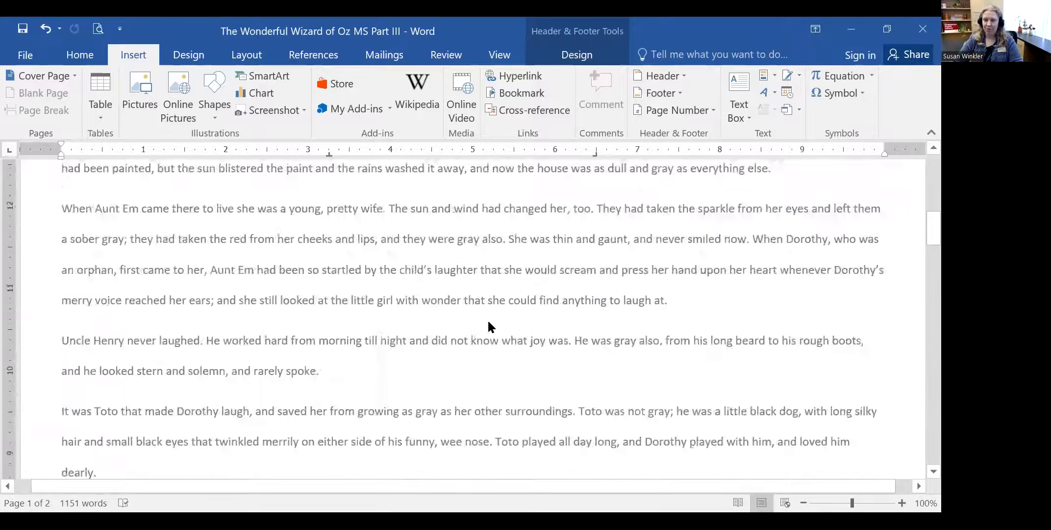
scroll(488, 323, "up", 5)
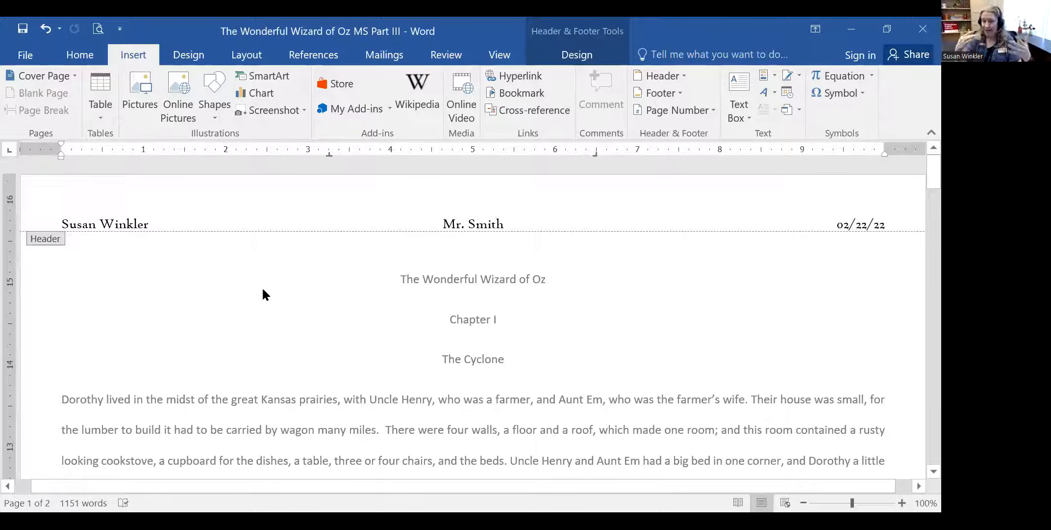
double_click(434, 275)
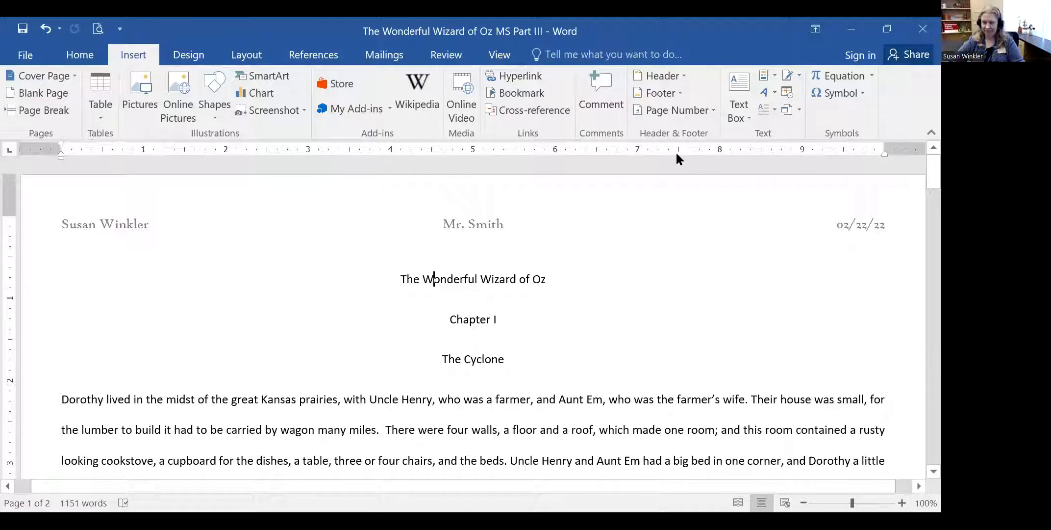
left_click(647, 304)
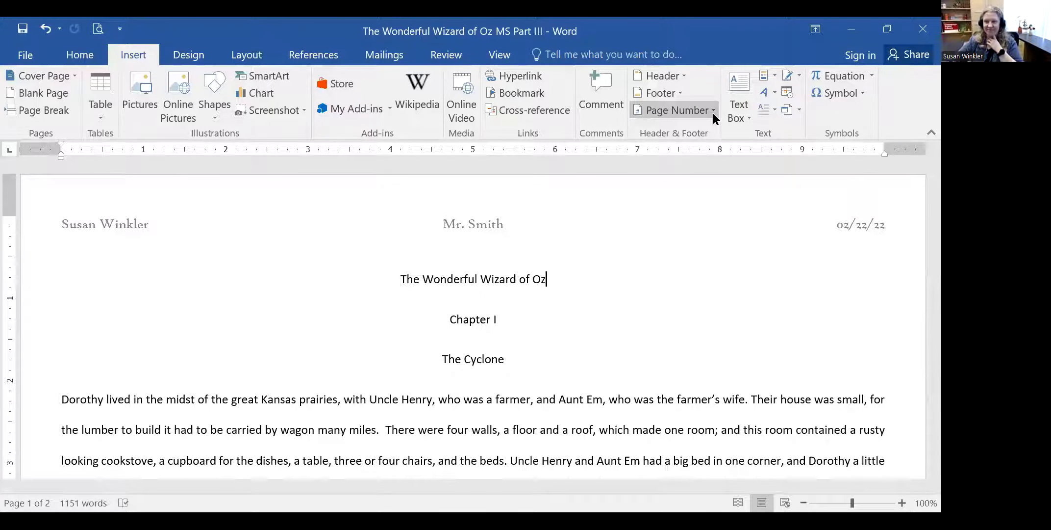
scroll(685, 270, "down", 3)
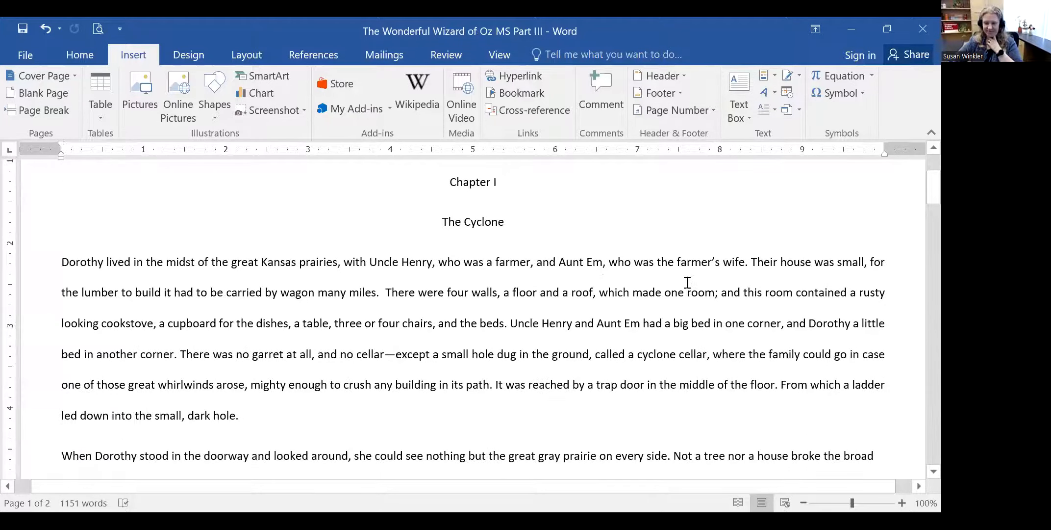
scroll(687, 282, "up", 3)
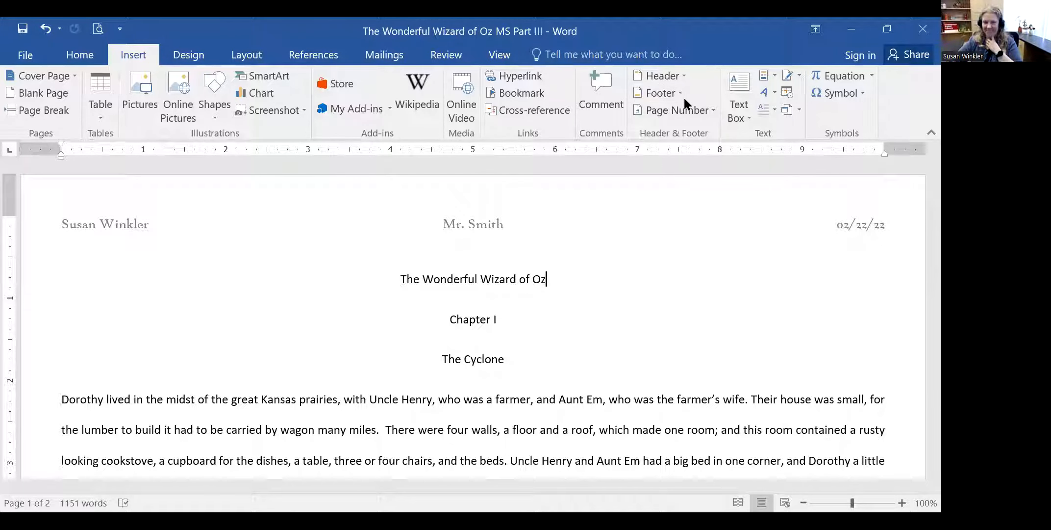
left_click(713, 112)
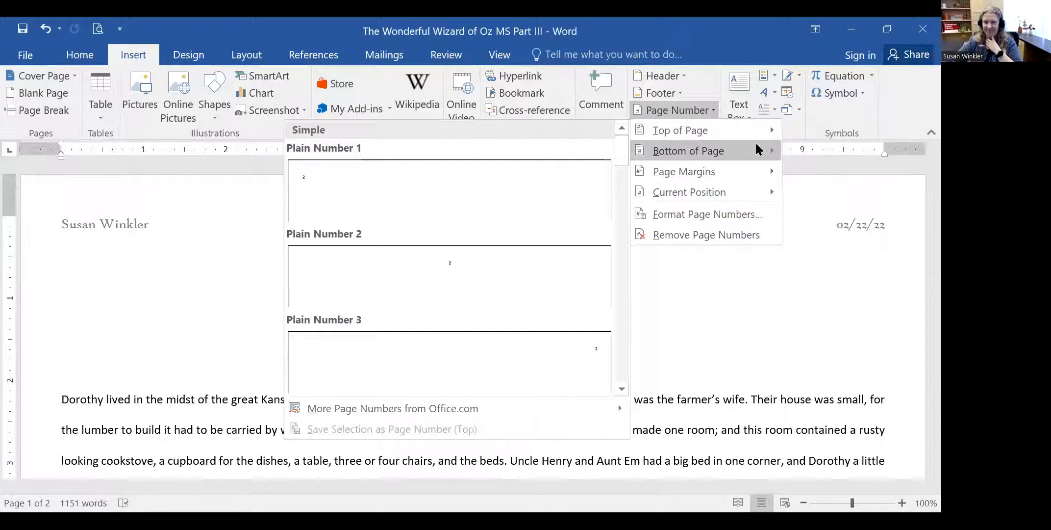
mouse_move(757, 177)
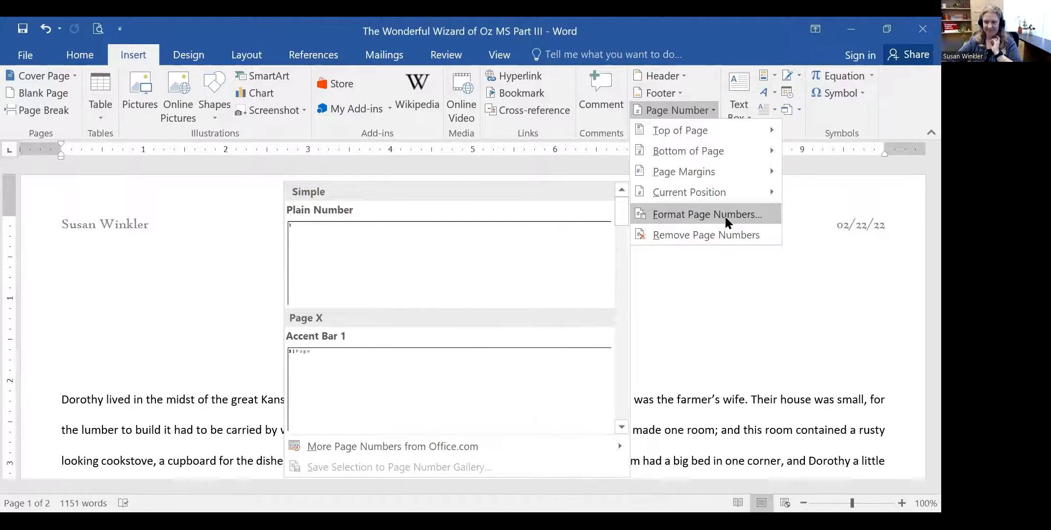
left_click(666, 288)
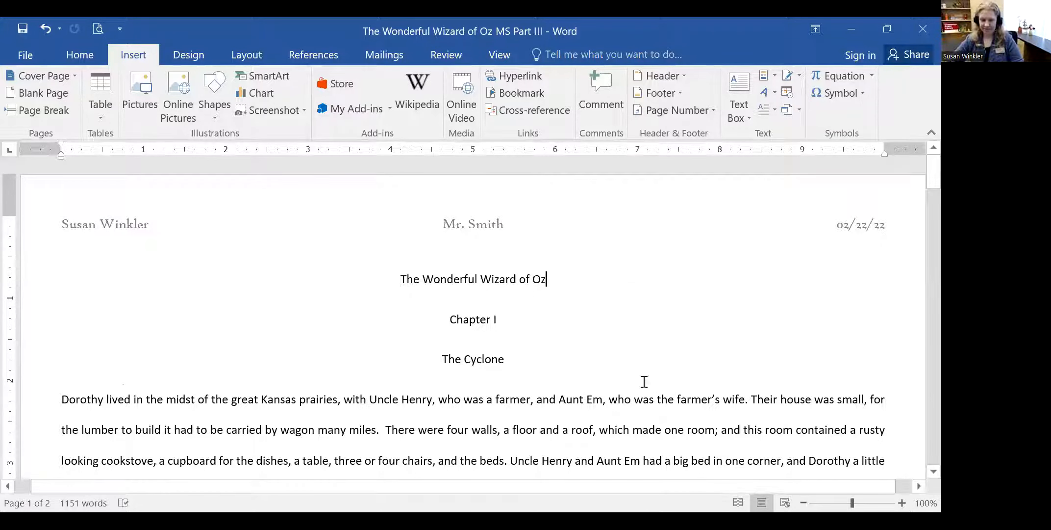
- Place the cursor after 'The Cyclone' and scroll down to the page 1 footer
scroll(604, 339, "down", 4)
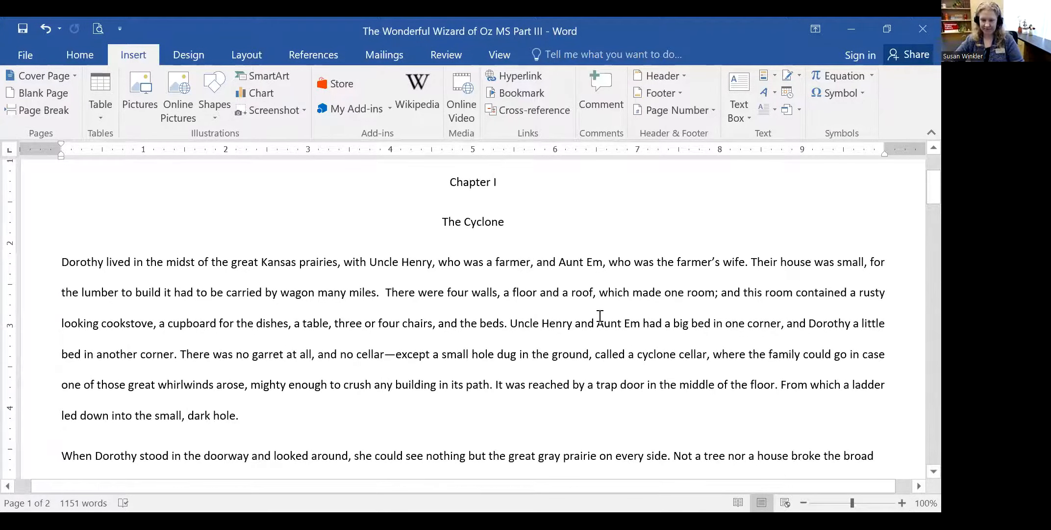
scroll(633, 358, "up", 4)
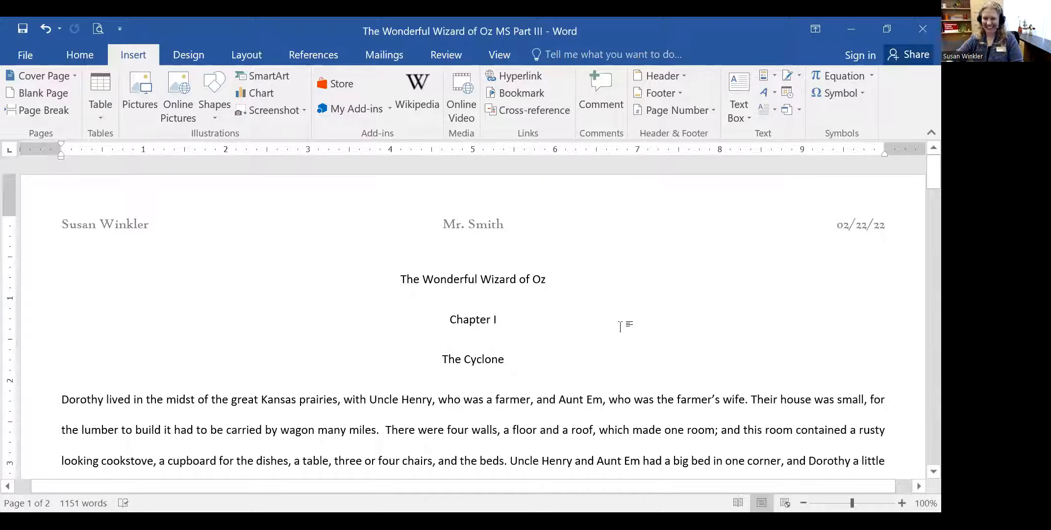
left_click(576, 355)
scroll(576, 355, "down", 2)
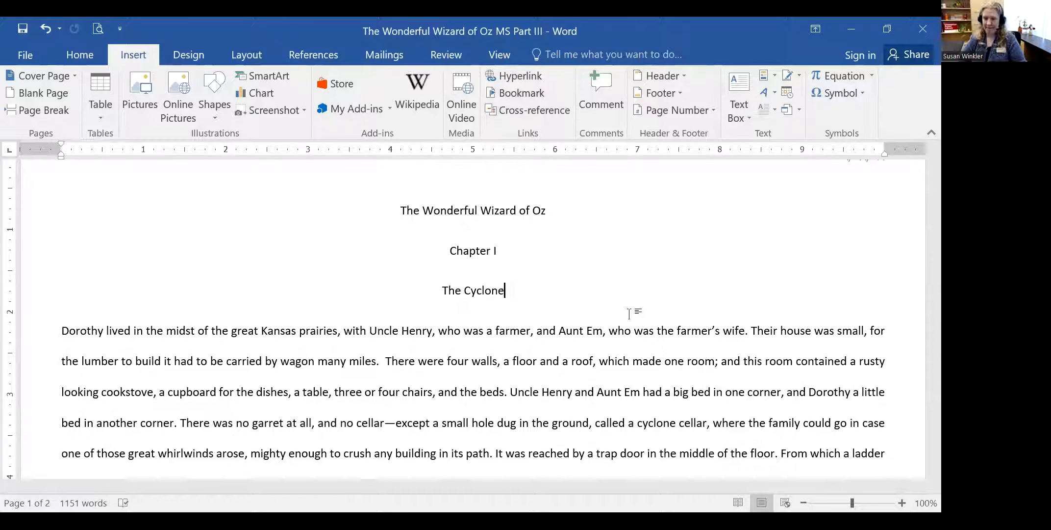
scroll(630, 314, "down", 5)
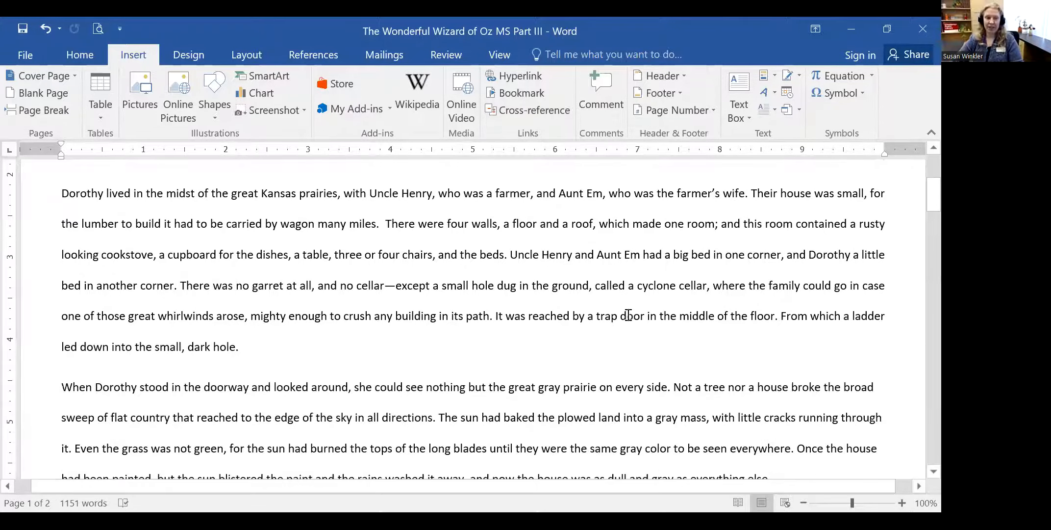
scroll(630, 315, "down", 10)
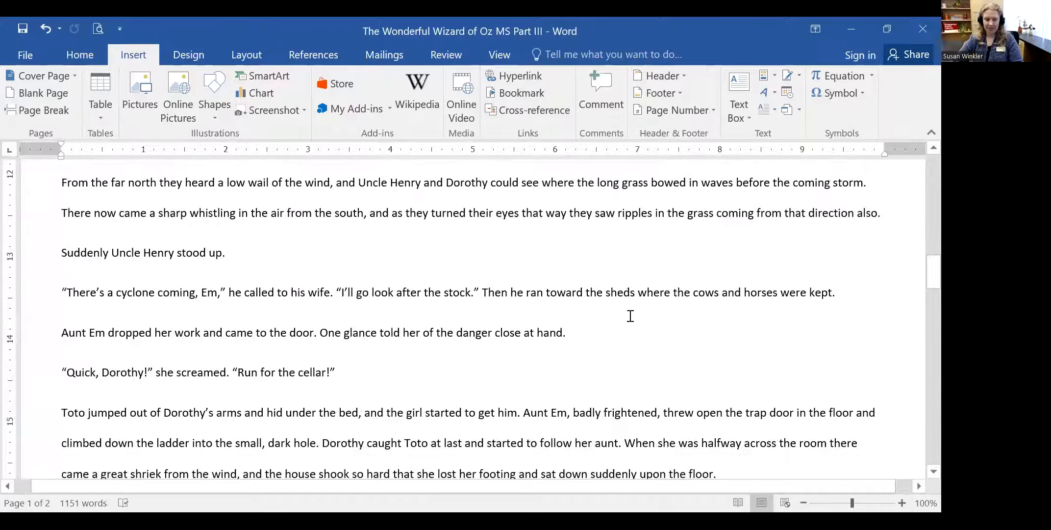
scroll(632, 323, "down", 3)
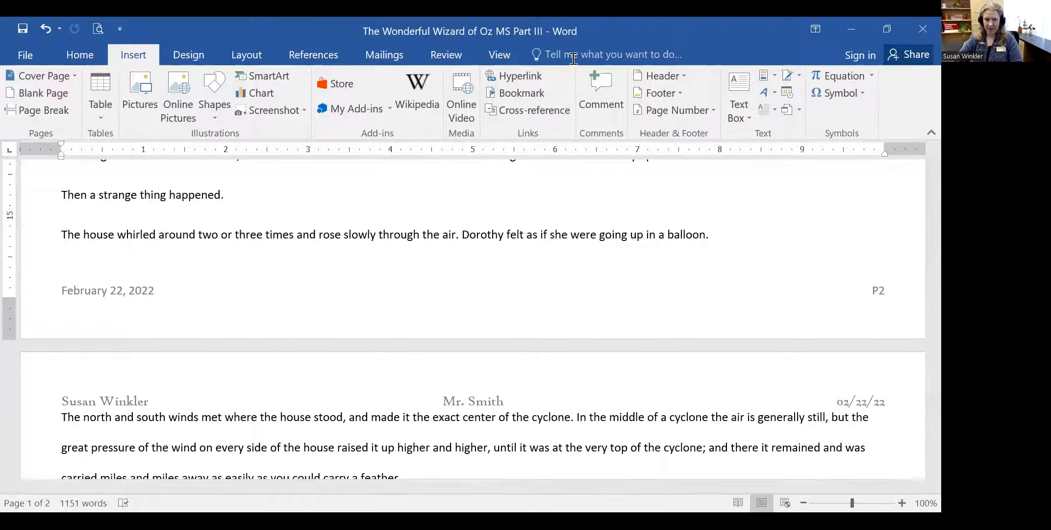
left_click(599, 19)
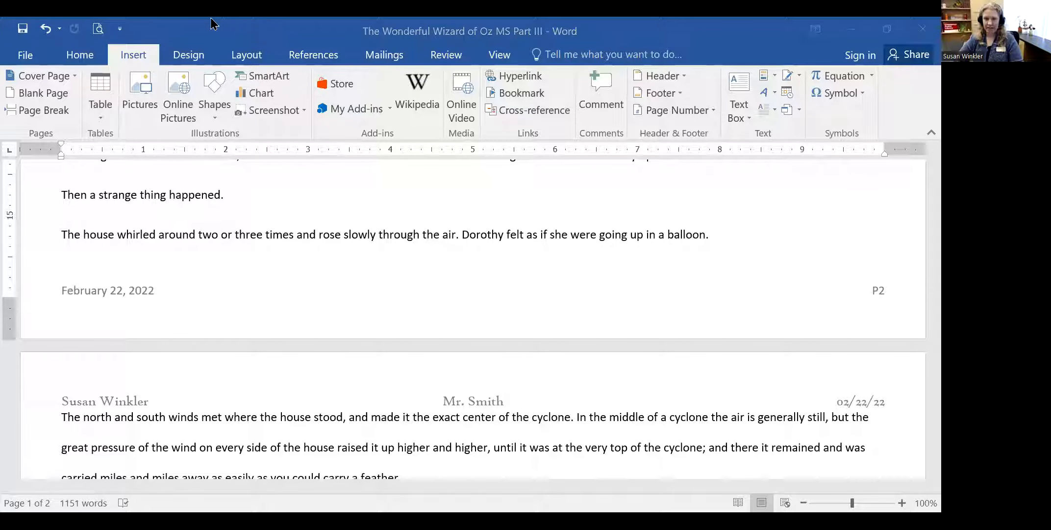
left_click(22, 58)
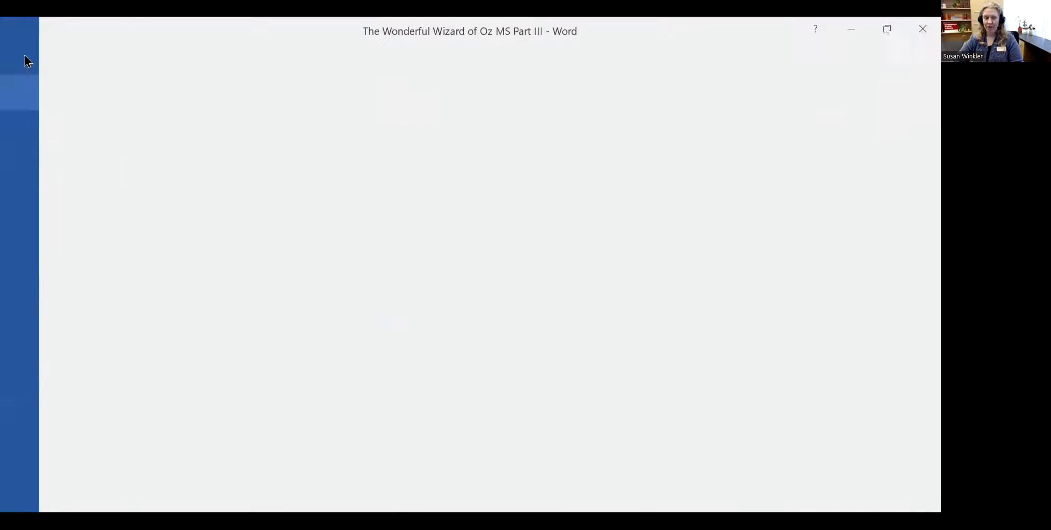
left_click(35, 275)
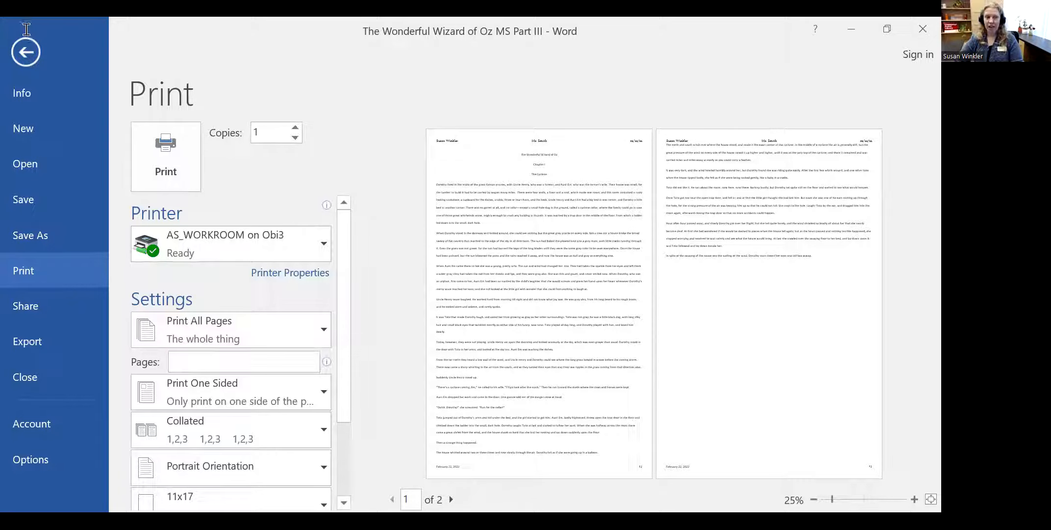
scroll(611, 260, "down", 6)
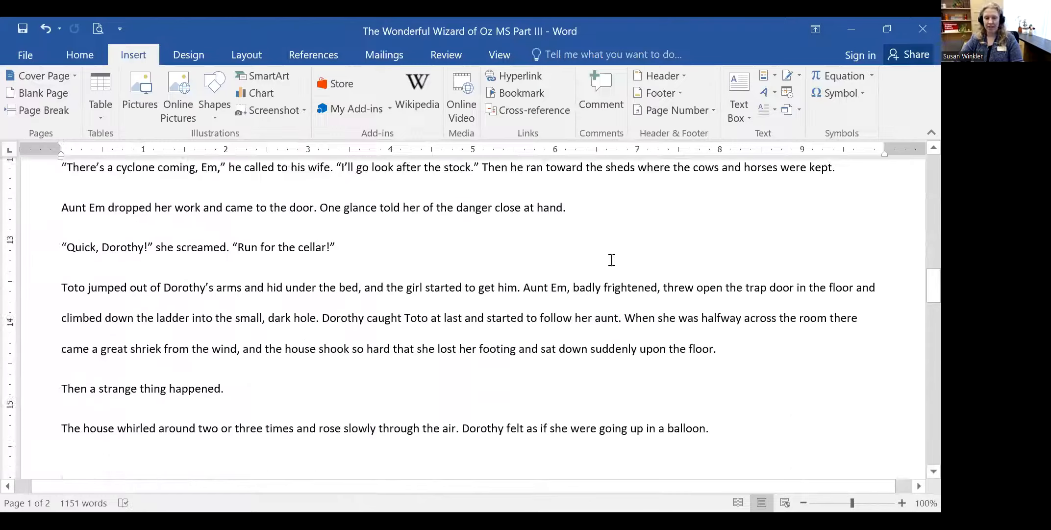
- Add a new line of underscores after 'balloon.'
scroll(715, 225, "up", 1)
left_click(729, 219)
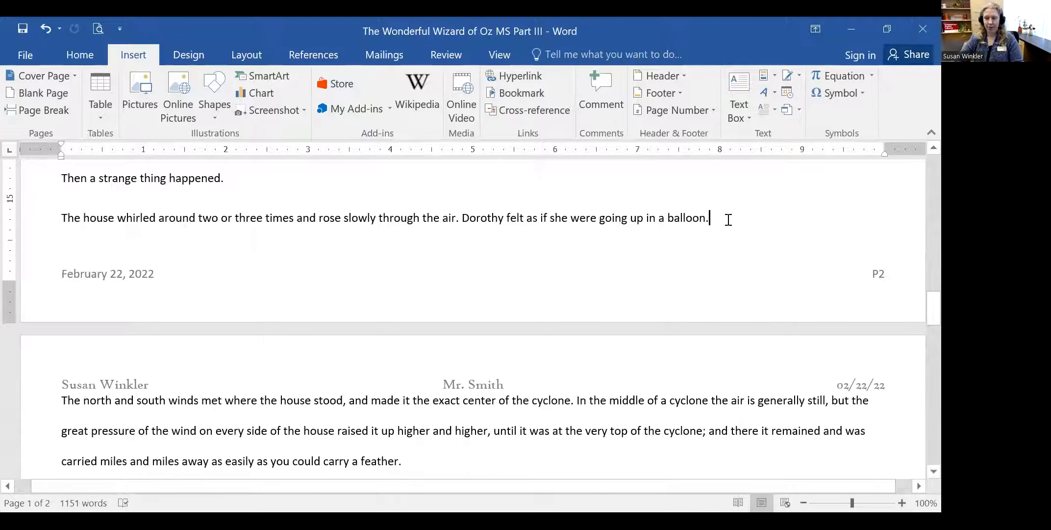
key("Return")
type("_")
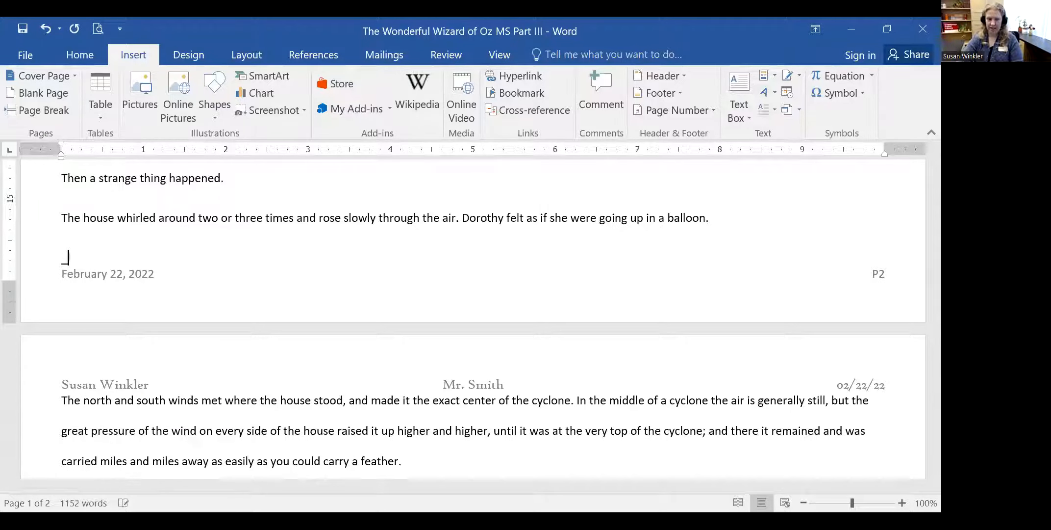
type("_____________________________________________________________")
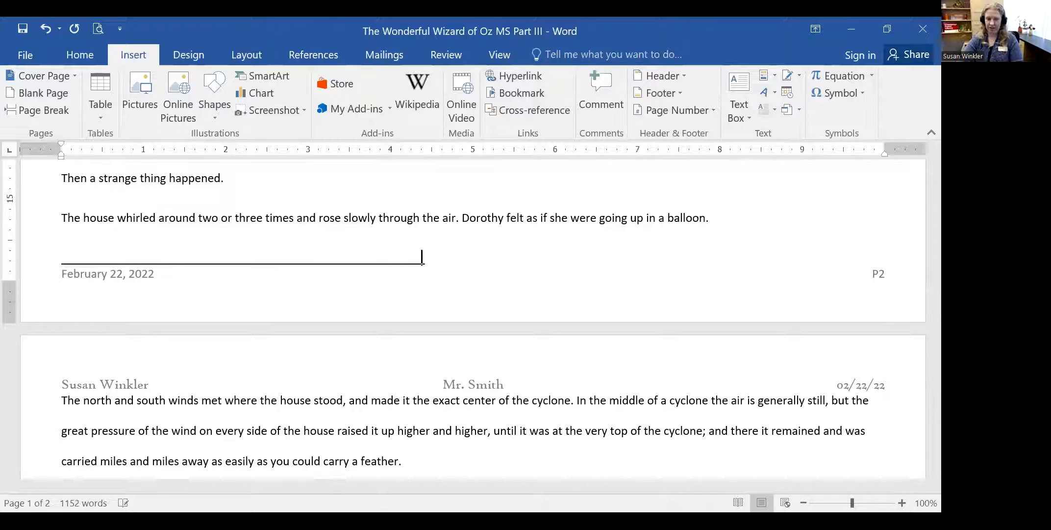
type("_____________________________________________________________________")
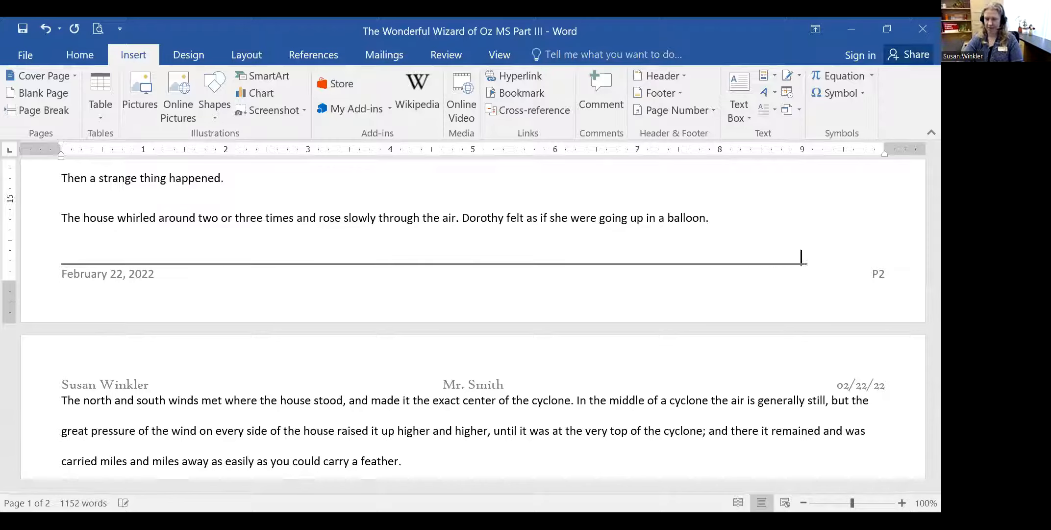
key("BackSpace")
key("BackSpace")
key("BackSpace")
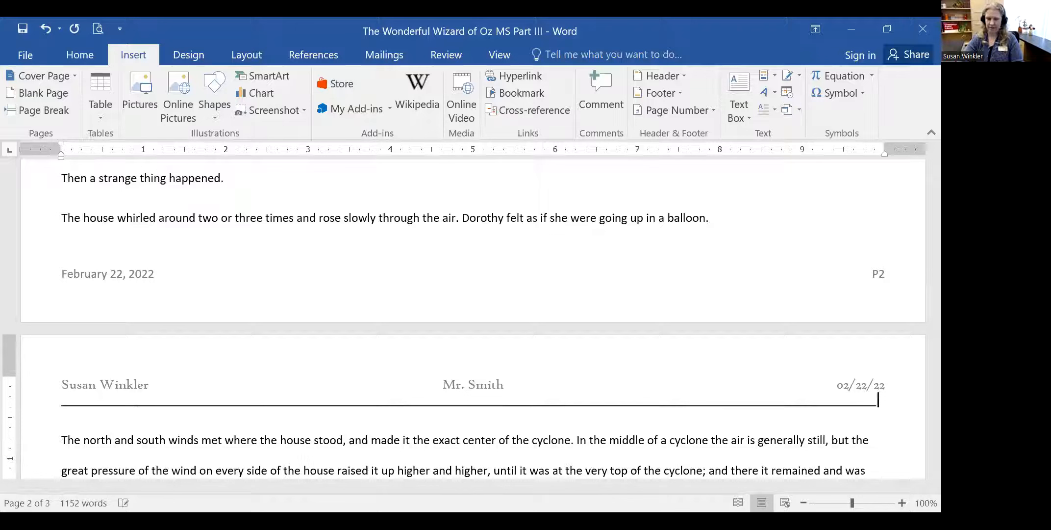
- Delete the underscore line below the balloon paragraph
left_click(135, 254)
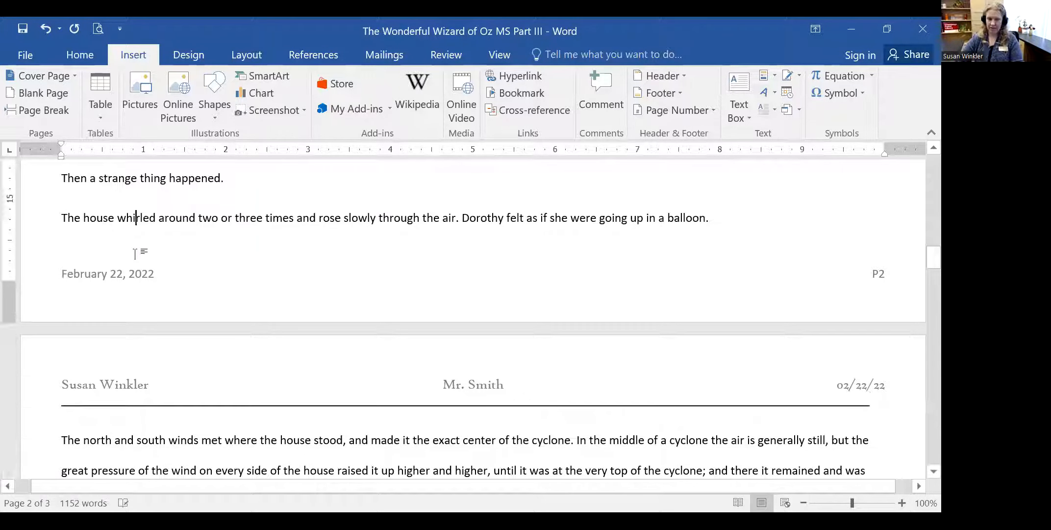
left_click(763, 216)
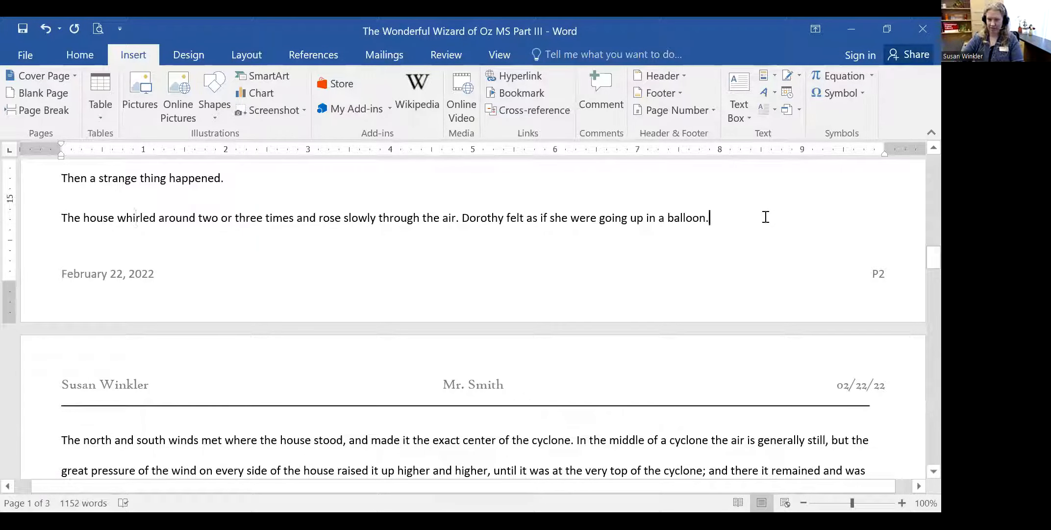
key("Delete")
key("Delete")
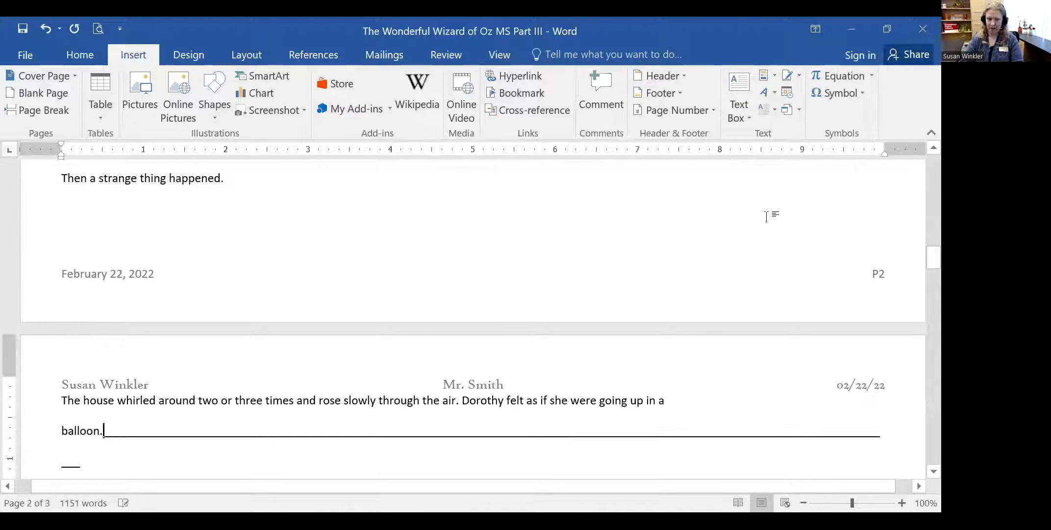
key("Delete")
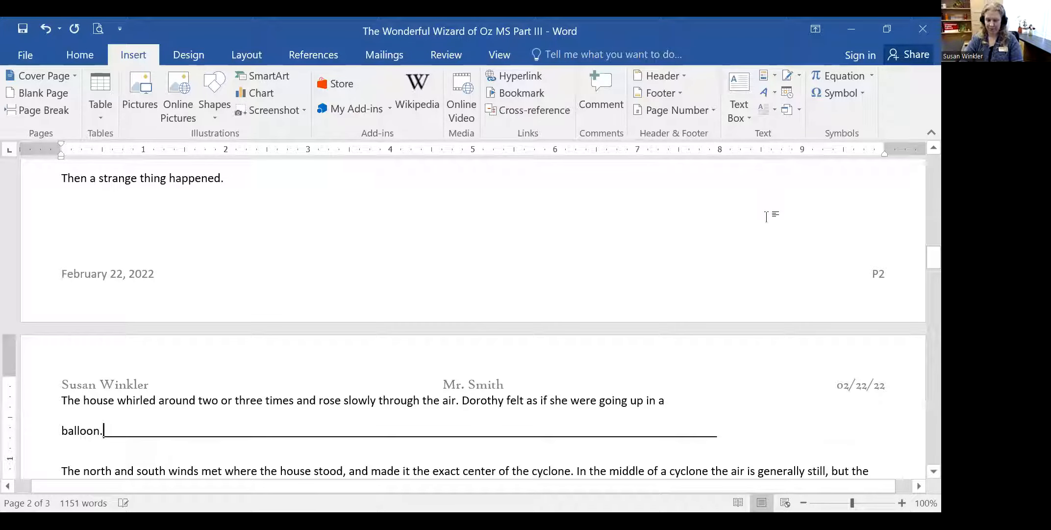
key("Delete")
key("Delete")
key("Delete")
key("Delete")
key("Delete")
key("Delete")
key("Delete")
key("Delete")
key("Delete")
key("Delete")
key("Delete")
key("Delete")
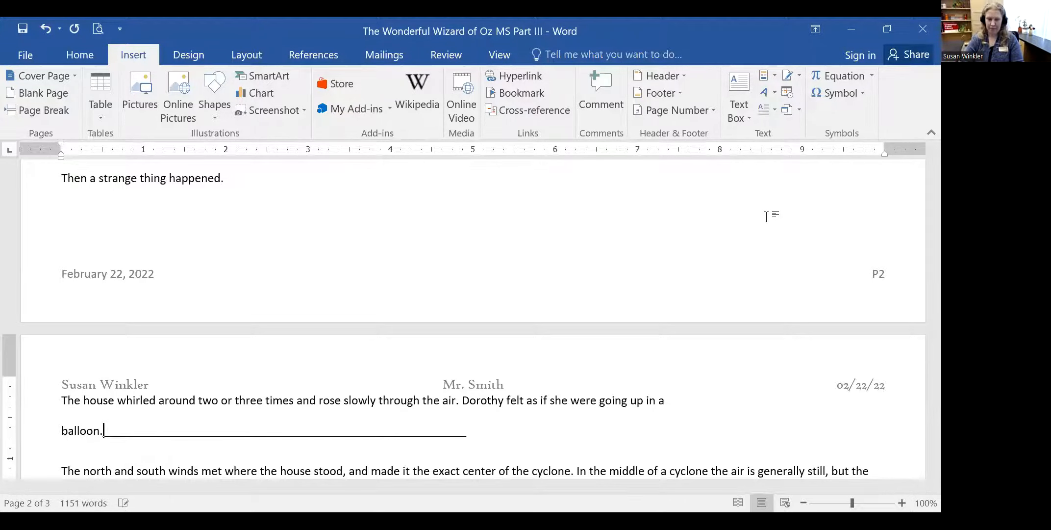
scroll(669, 256, "down", 4)
left_click_drag(105, 227, 473, 231)
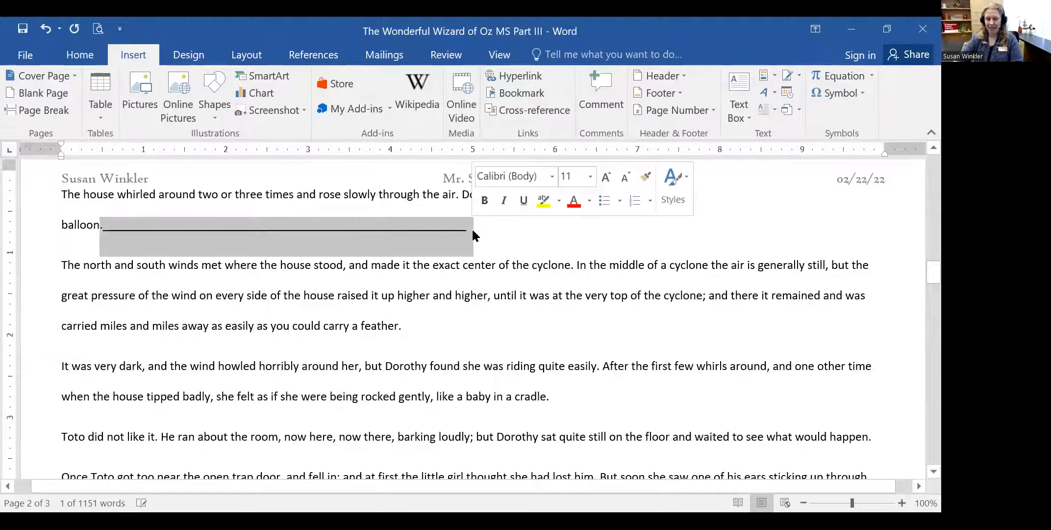
key("Delete")
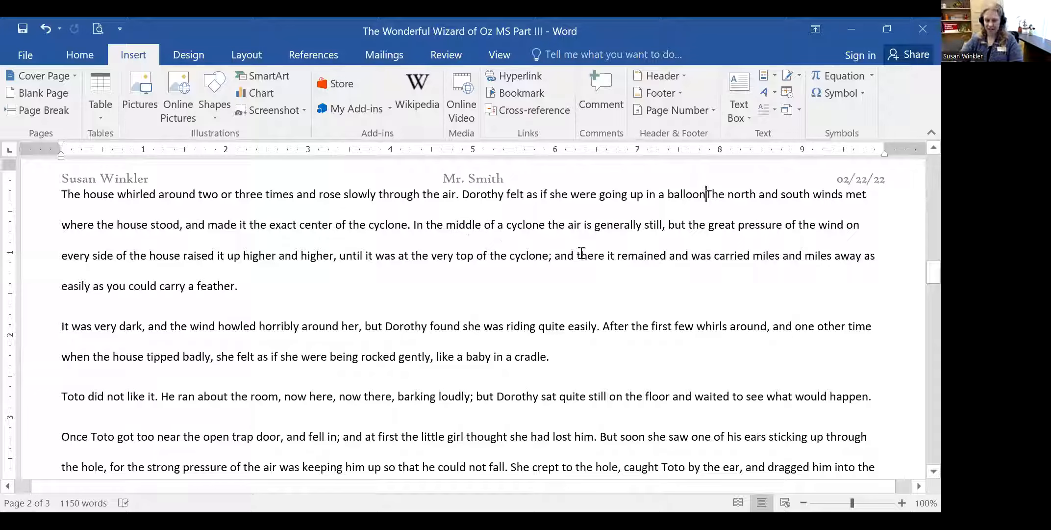
- Restore the period and merge the balloon sentence into the 'Then a strange thing happened.' paragraph
type(".")
key("Return")
scroll(581, 253, "up", 7)
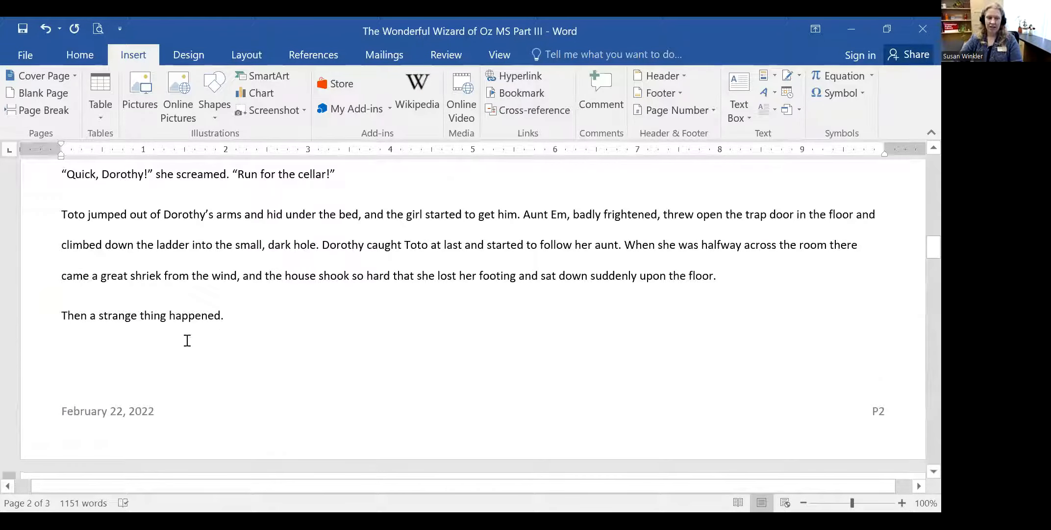
left_click(175, 342)
left_click(278, 319)
key("Delete")
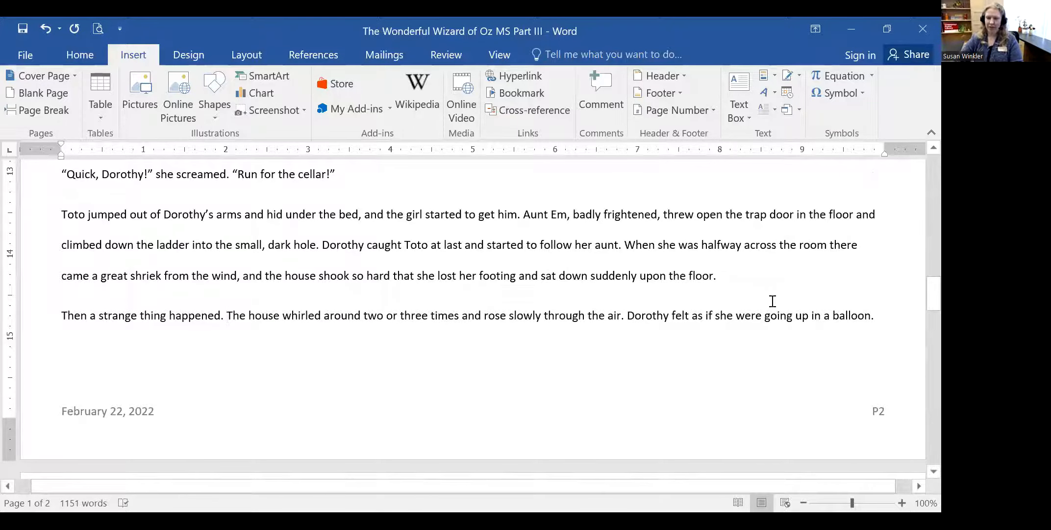
scroll(772, 300, "down", 3)
left_click(109, 177)
left_click(877, 177)
key("Return")
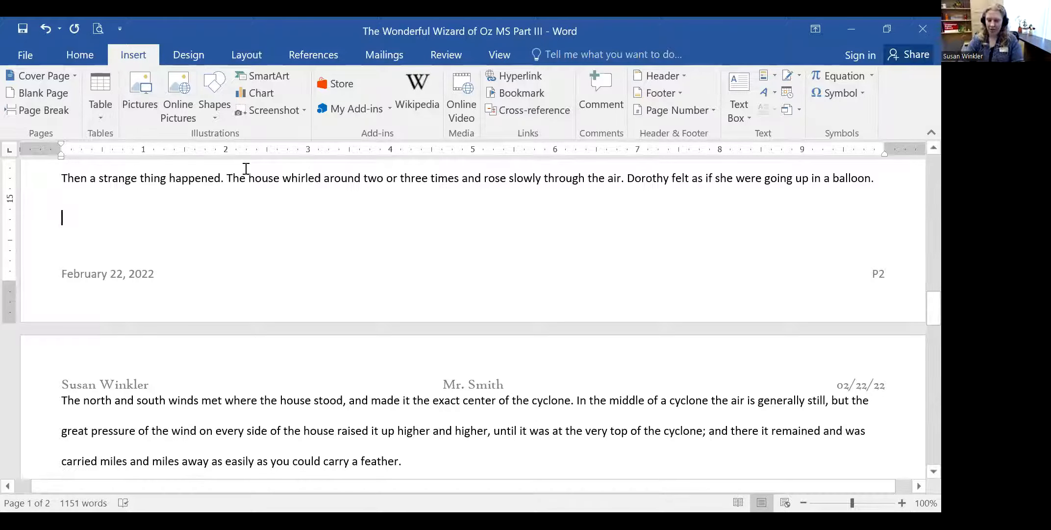
type("___________")
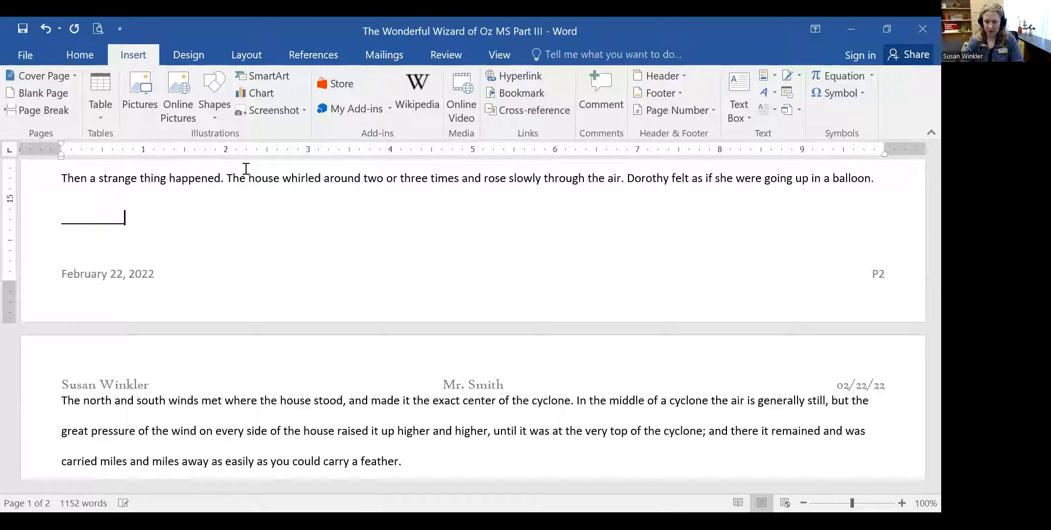
type("________________________________________________")
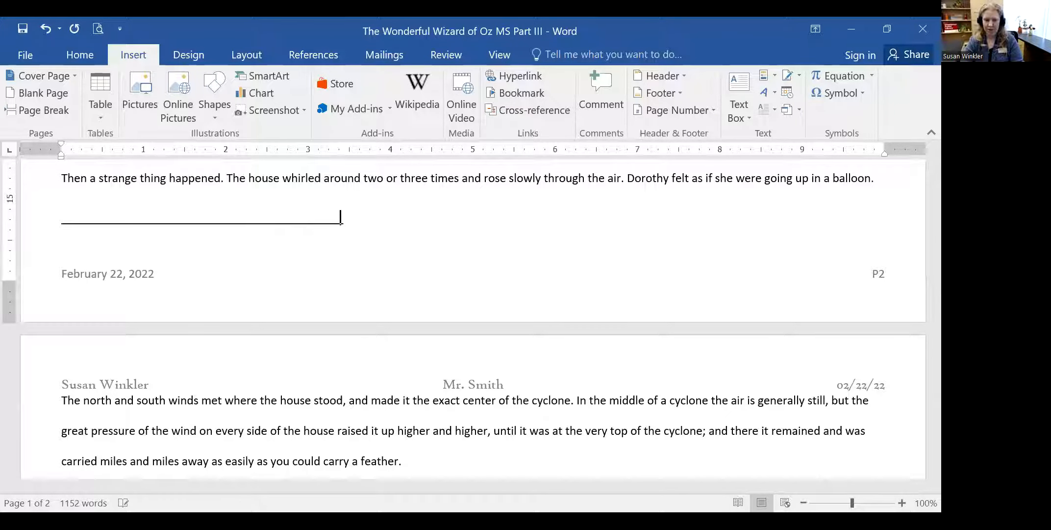
type("______________________________________________________________________________________")
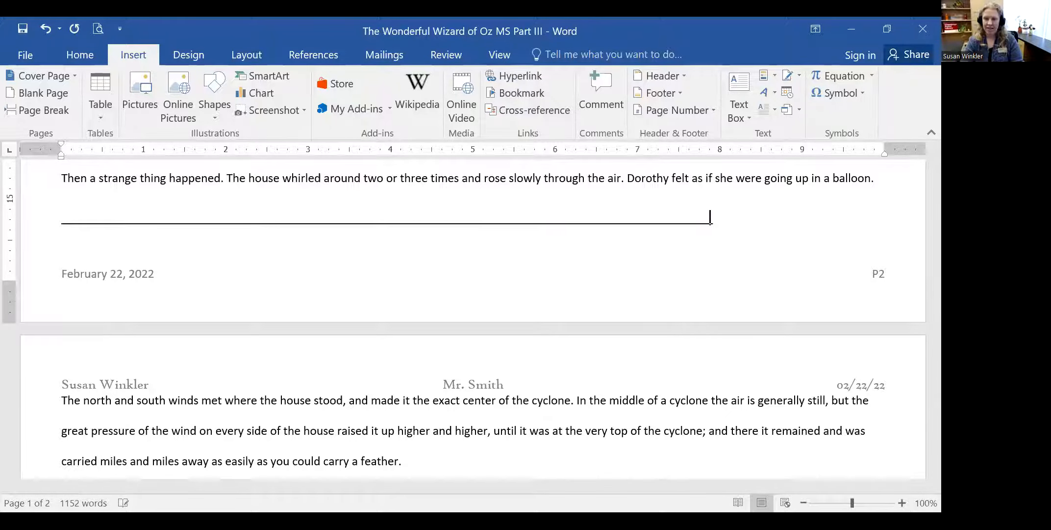
type("_______________________")
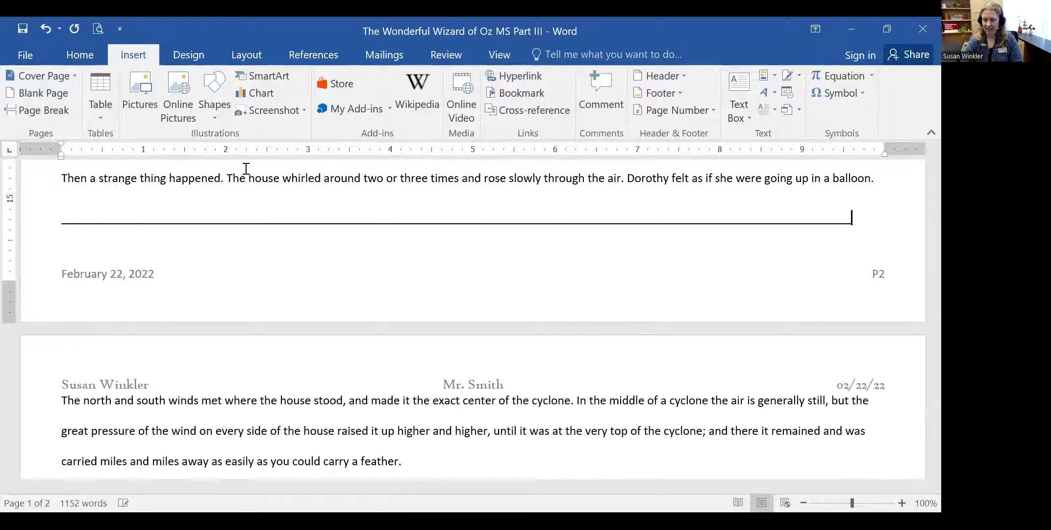
left_click_drag(805, 225, 223, 258)
key("Delete")
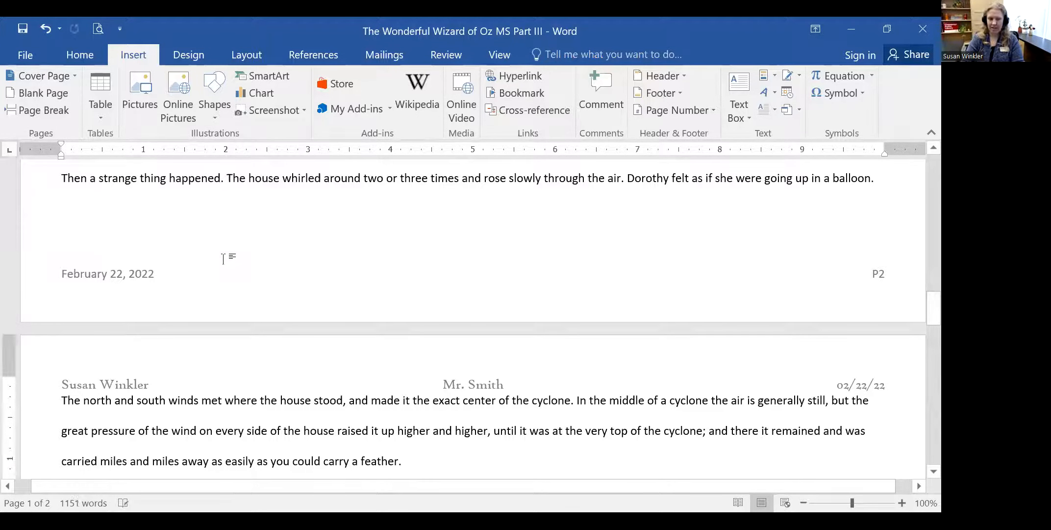
left_click(203, 223)
left_click(146, 223)
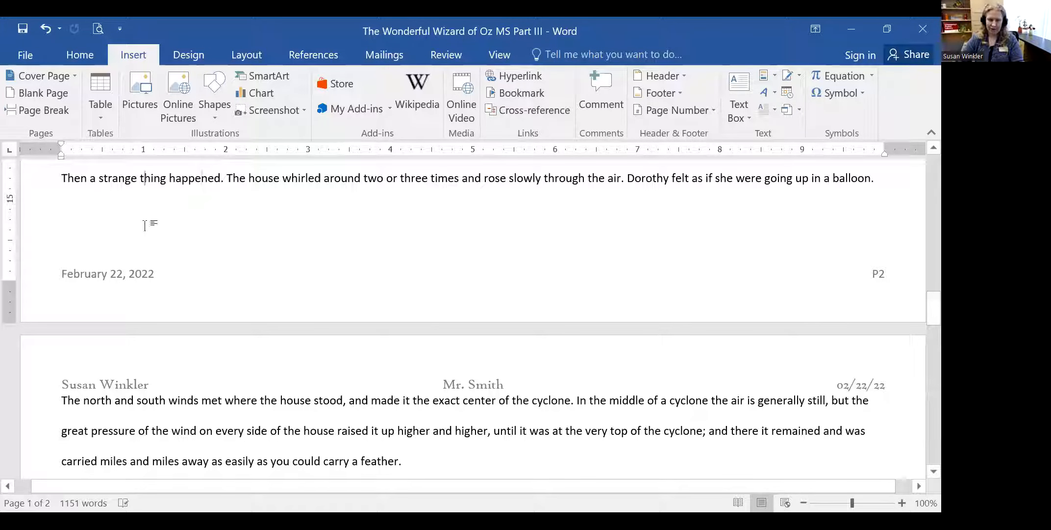
left_click(889, 202)
key("Return")
key("Tab")
key("Tab")
key("Tab")
key("Tab")
key("Tab")
key("Tab")
key("Tab")
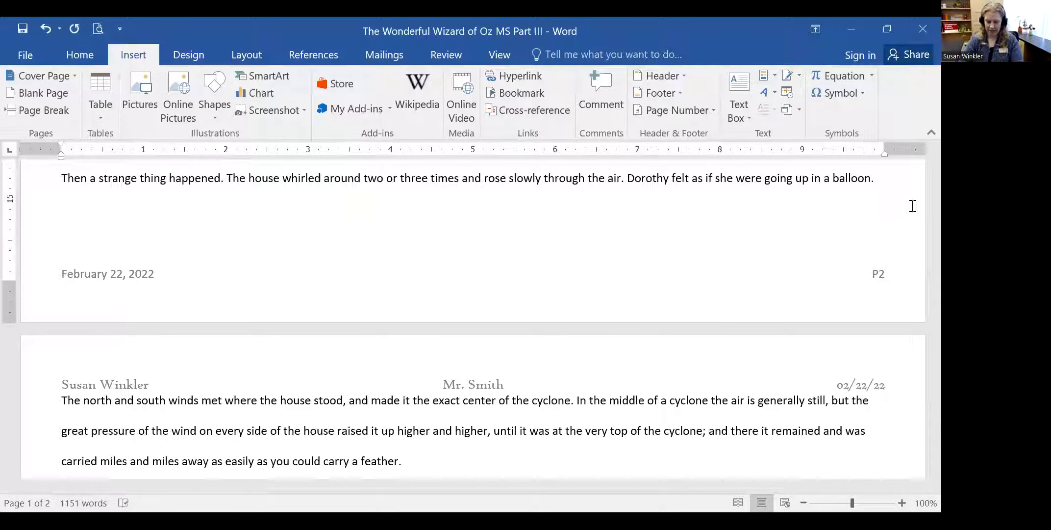
- Type a row of asterisks, then delete them and the empty line after the balloon paragraph
type("**********")
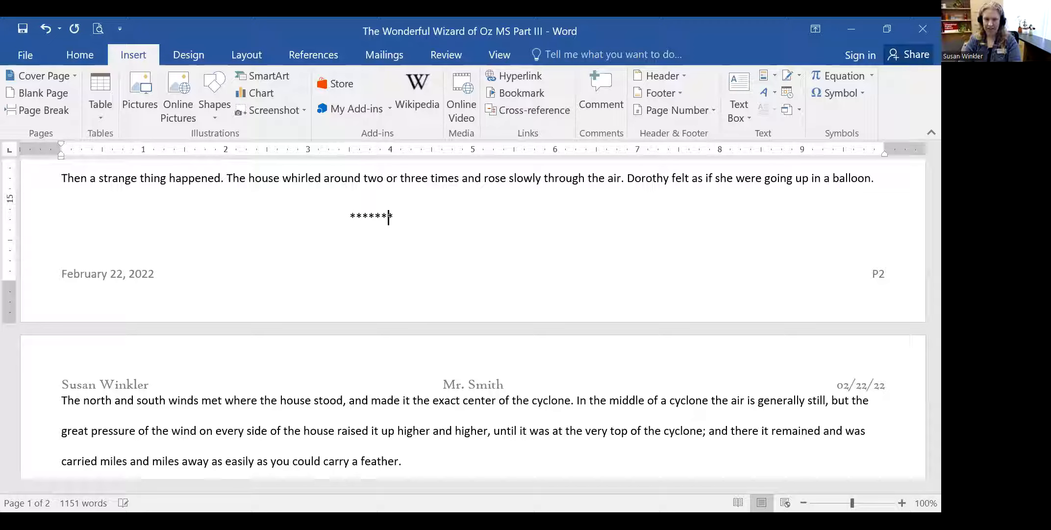
type("**")
key("BackSpace")
key("BackSpace")
key("BackSpace")
key("BackSpace")
key("BackSpace")
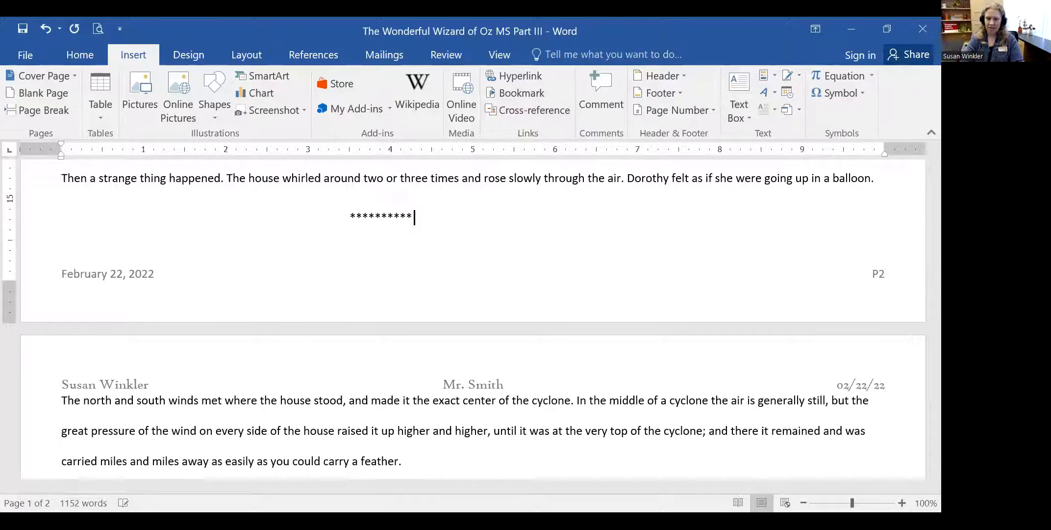
key("BackSpace")
key("BackSpace")
key("BackSpace")
key("BackSpace")
key("BackSpace")
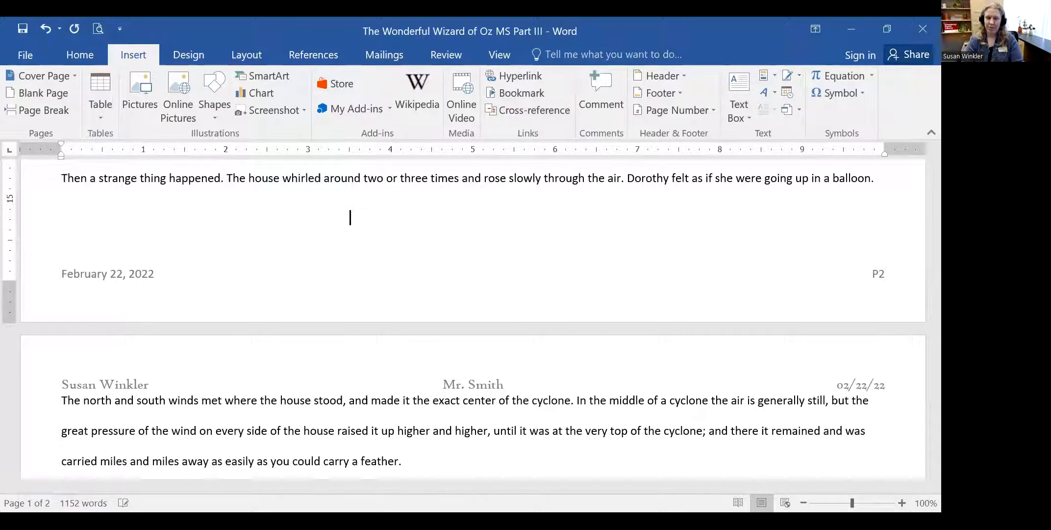
key("BackSpace")
key("BackSpace")
key("BackSpace")
key("BackSpace")
key("BackSpace")
key("BackSpace")
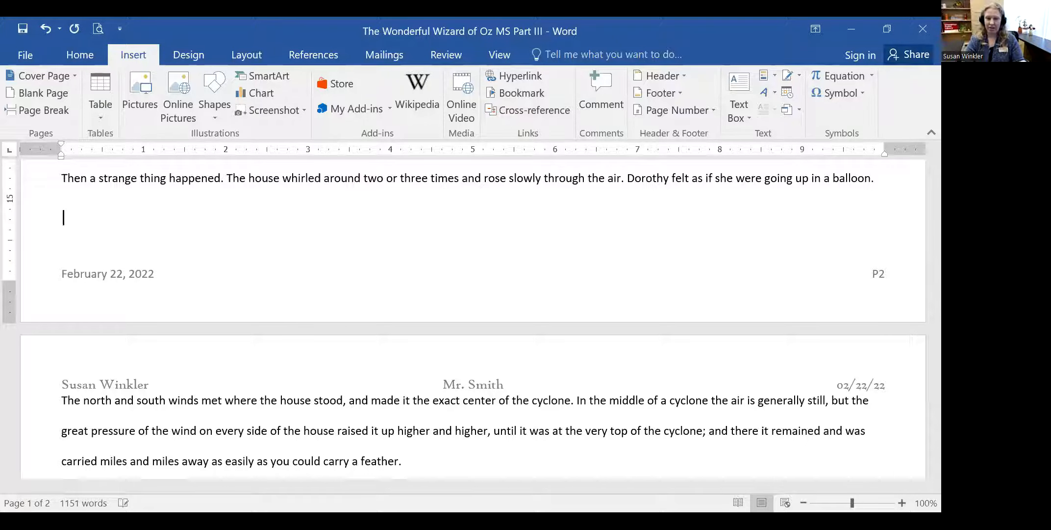
key("BackSpace")
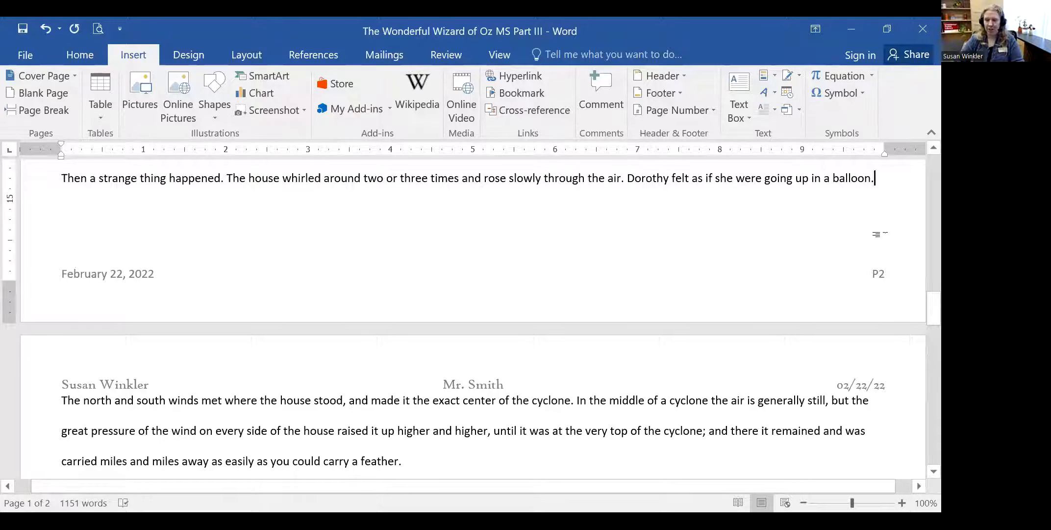
left_click(257, 208)
left_click(234, 208)
left_click(876, 178)
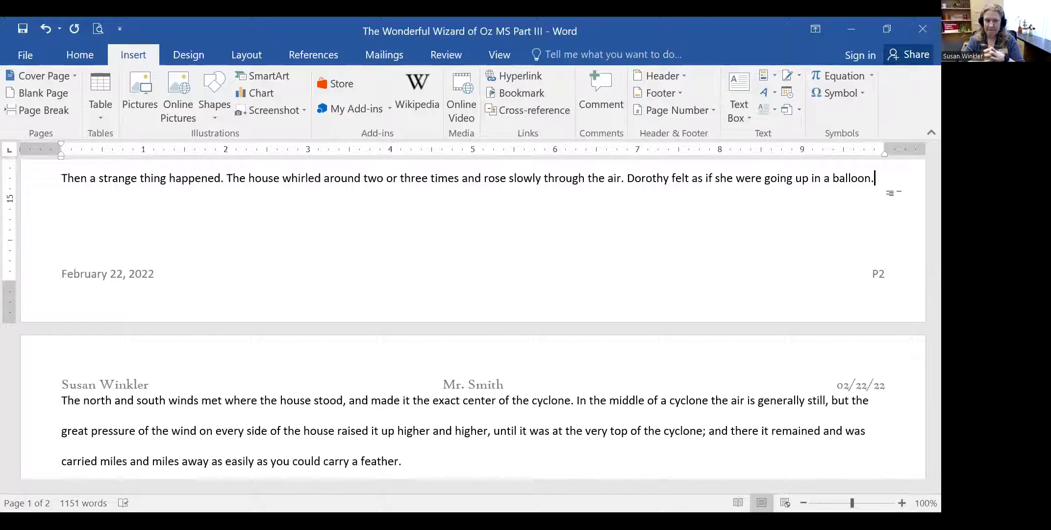
- Open the page footer for editing at the end of the date
left_click(177, 265)
left_click(164, 272)
left_click(144, 276)
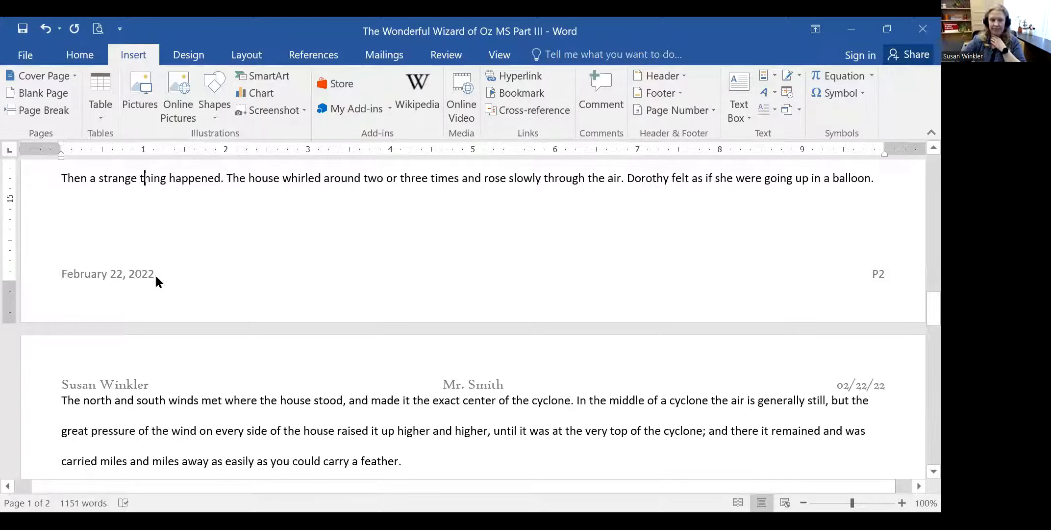
double_click(155, 273)
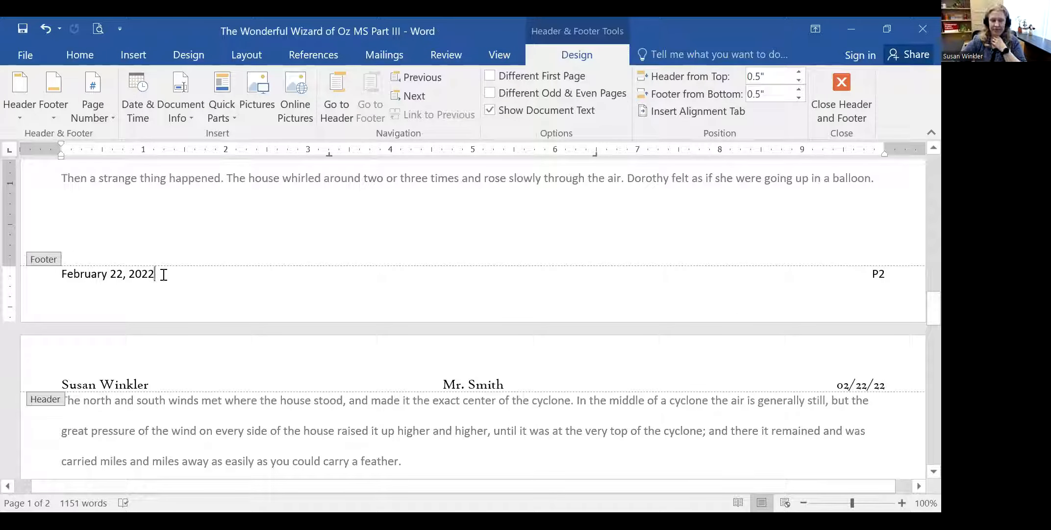
key("Down")
key("Up")
- Type an underscore line after the footer date, delete it, and add empty lines below
type("__________________________________________________")
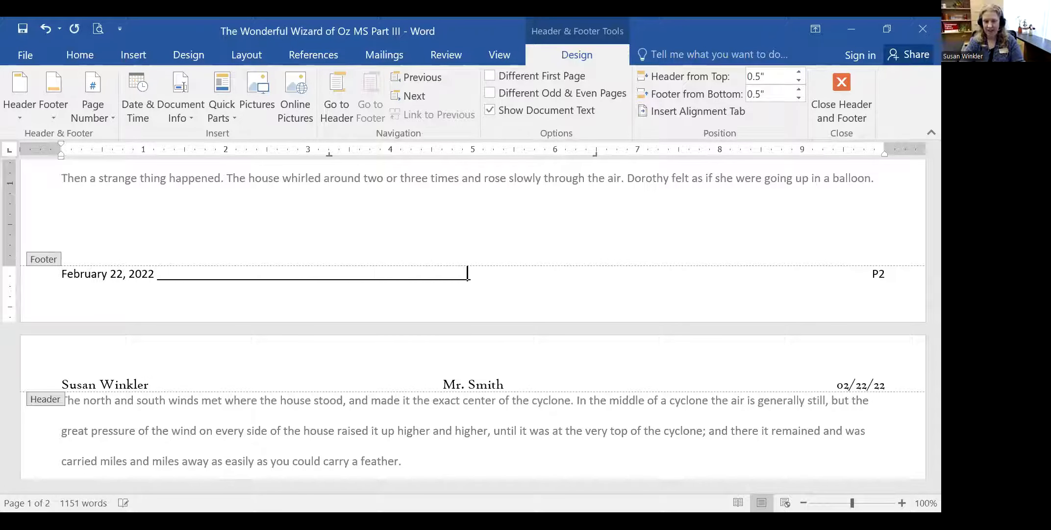
type("_______")
key("Return")
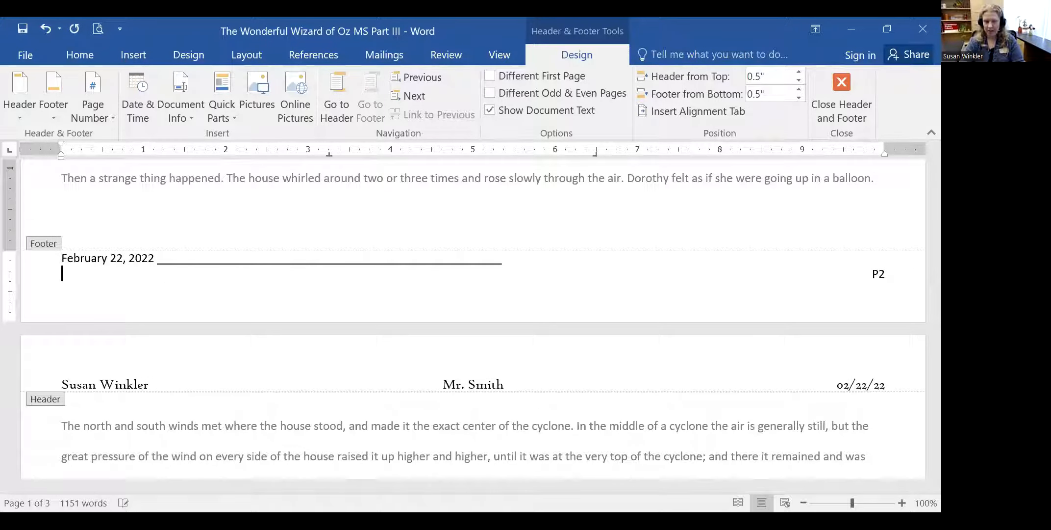
key("BackSpace")
key("BackSpace")
key("Up")
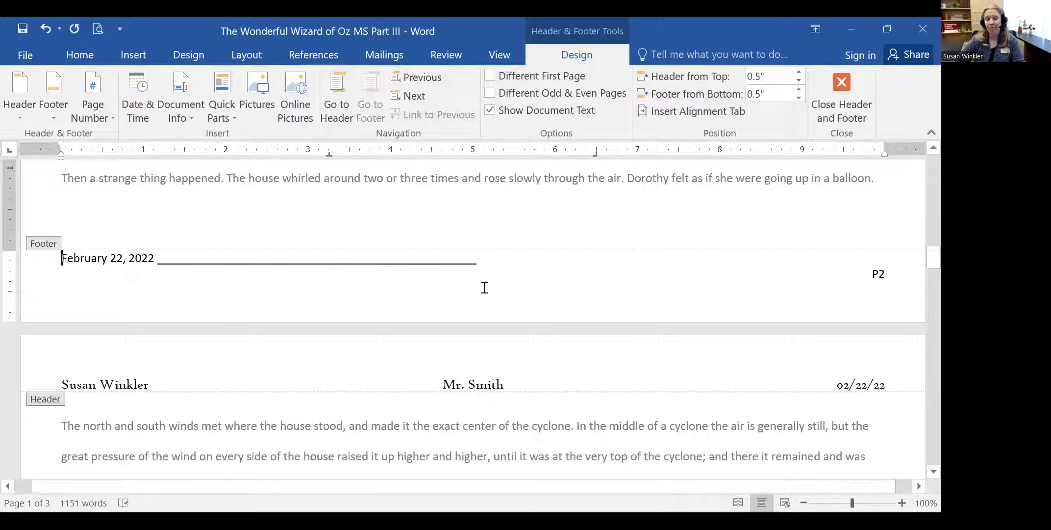
left_click_drag(472, 261, 183, 272)
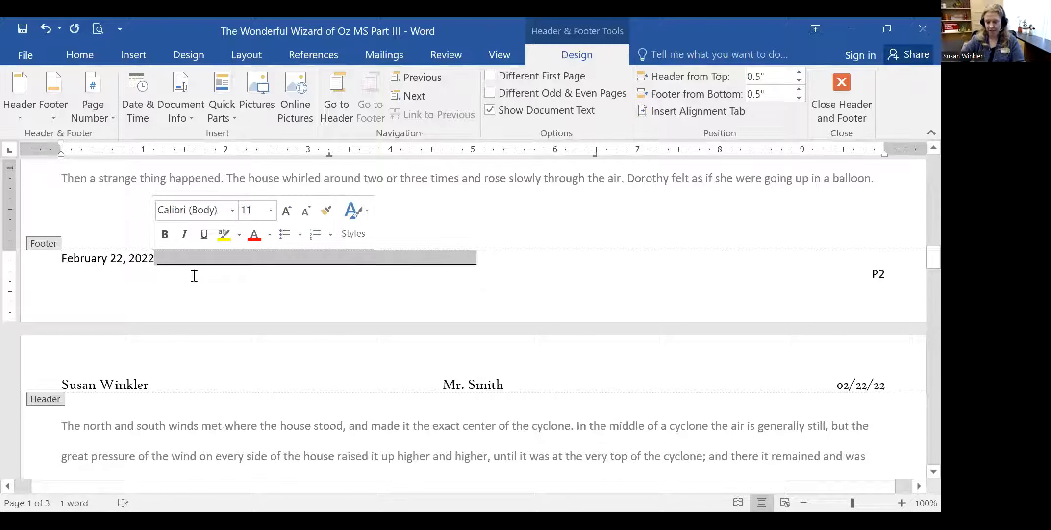
key("BackSpace")
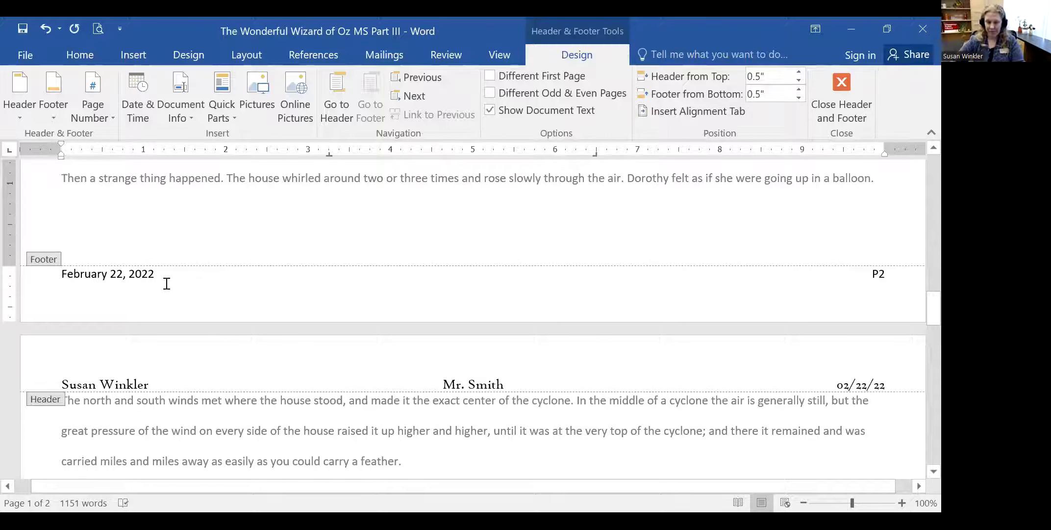
key("Return")
key("Return")
key("Return")
key("Return")
key("Return")
key("Return")
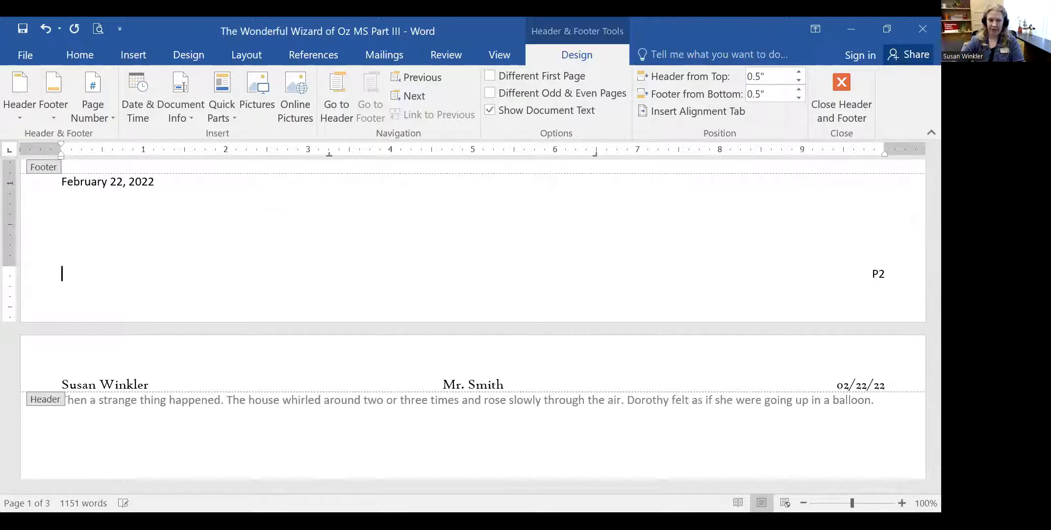
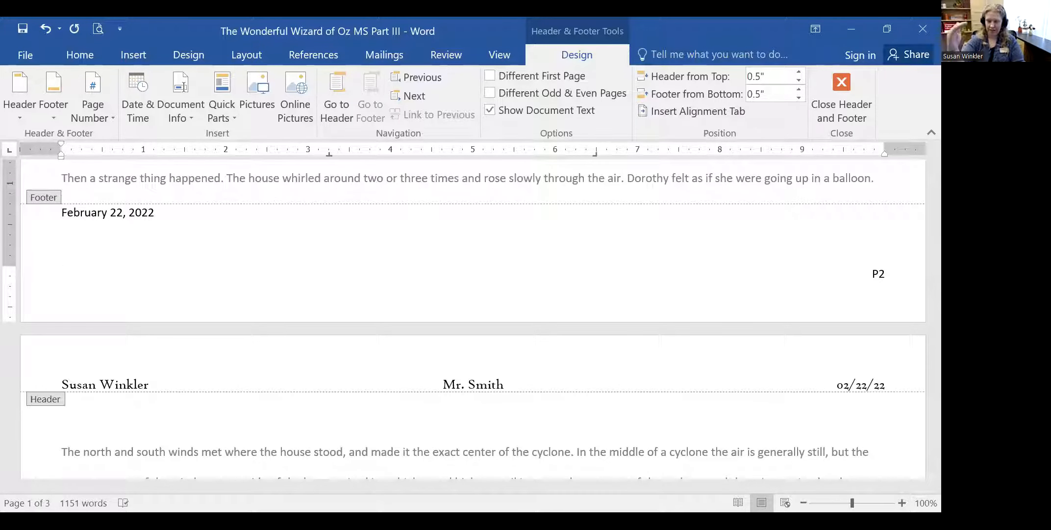
key("Up")
key("Up")
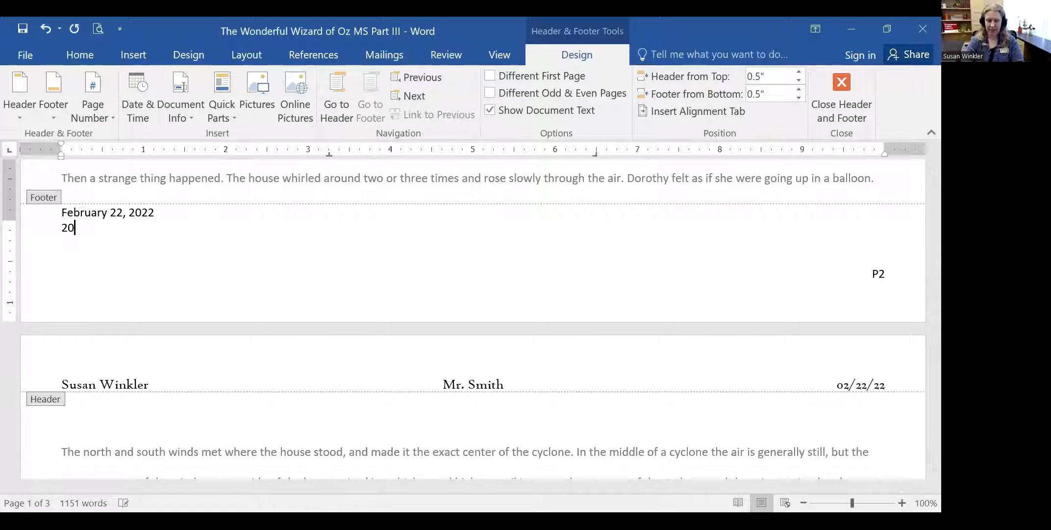
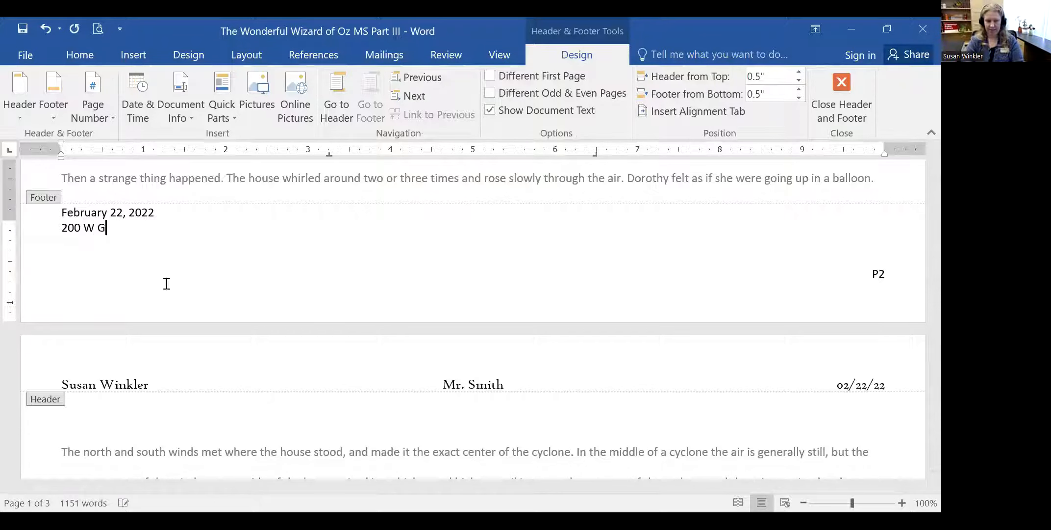
key("Return")
type("Cha")
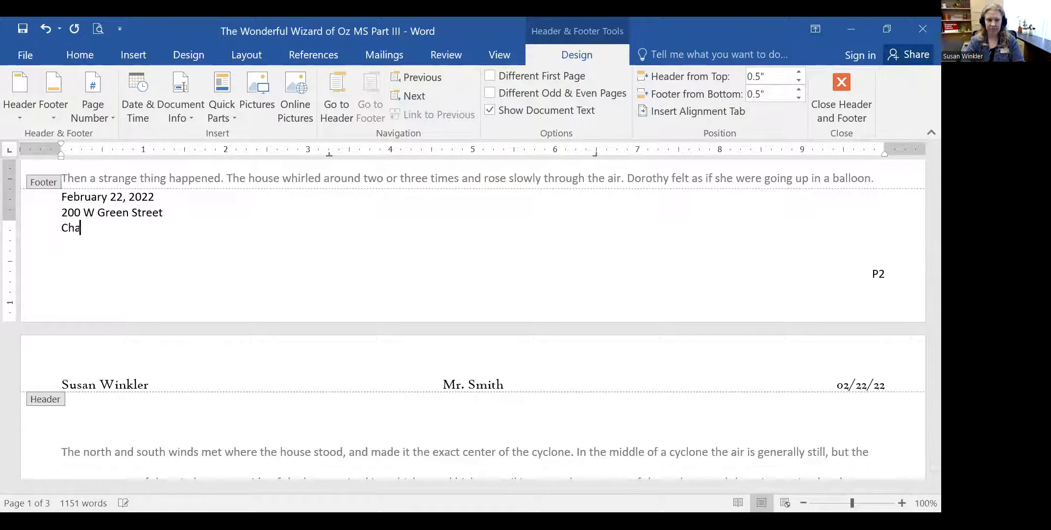
type("mpaign, Il")
key("Return")
type("61822")
- Delete the empty footer lines between the 61822 ZIP code and P2
key("Up")
key("Up")
key("Up")
key("Up")
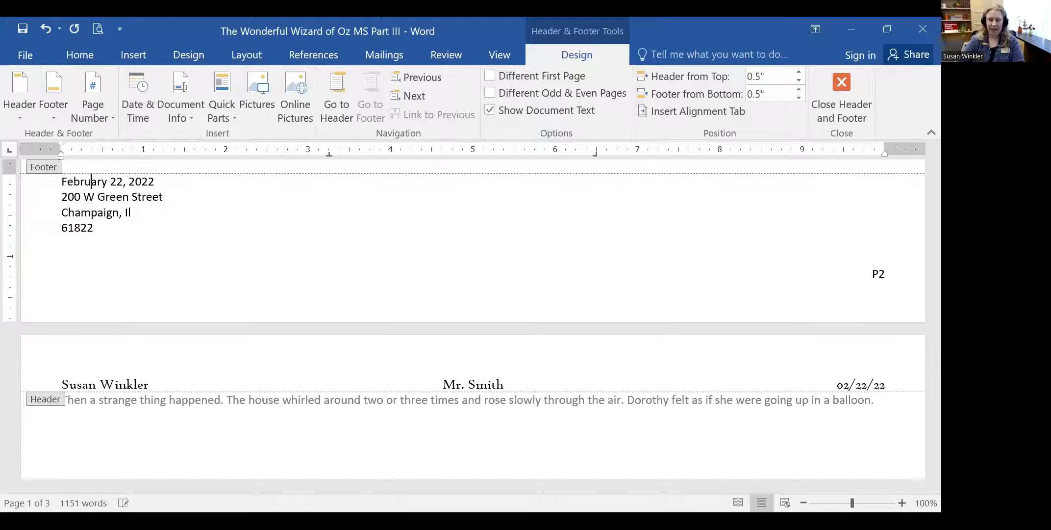
key("Down")
scroll(176, 305, "down", 4)
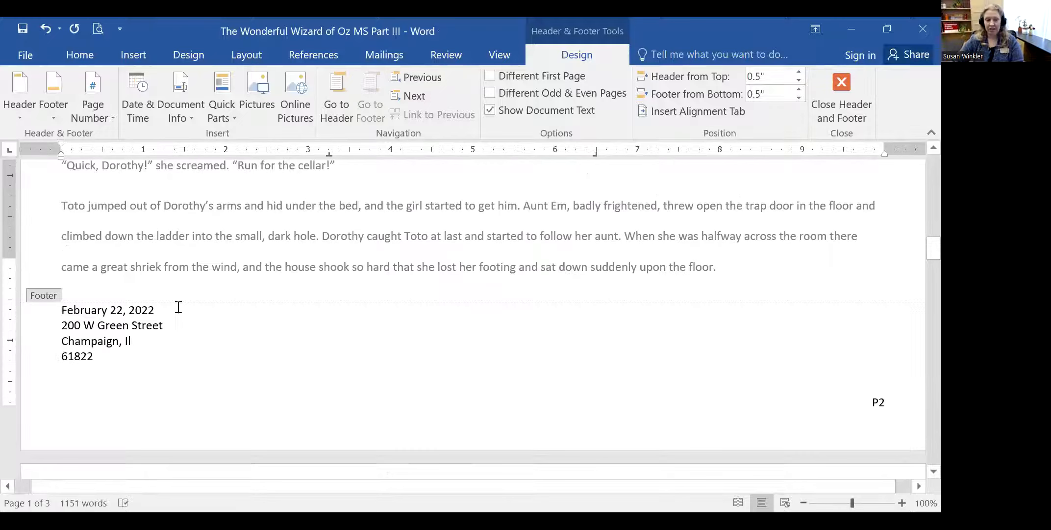
left_click(129, 318)
key("Delete")
key("Delete")
key("Delete")
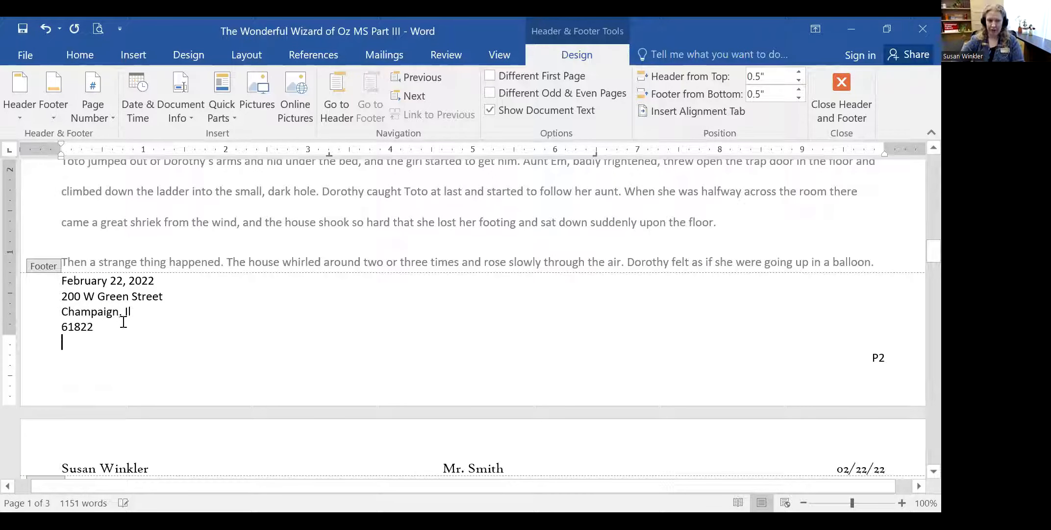
key("Delete")
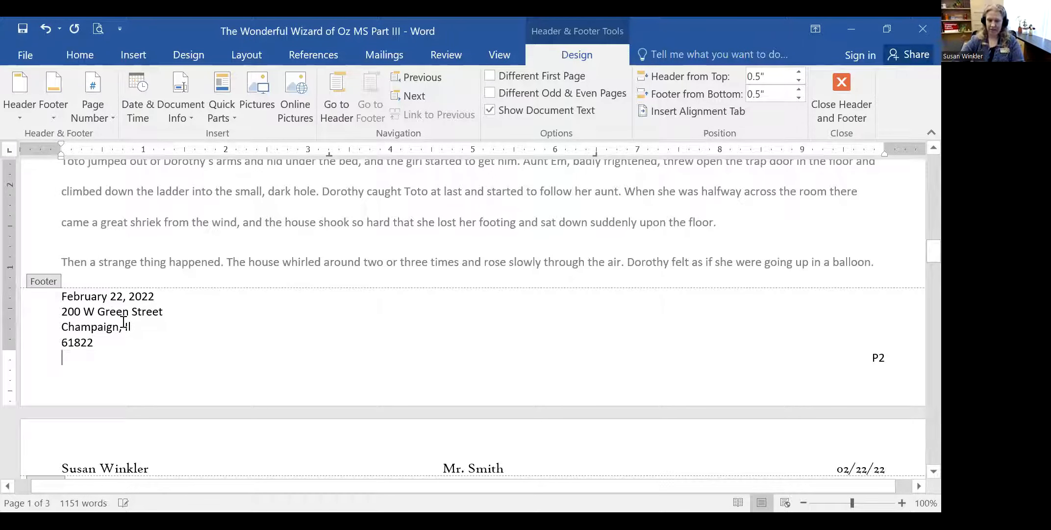
- Join the street, city and ZIP lines onto the February 22, 2022 line, then add test characters
scroll(295, 272, "down", 1)
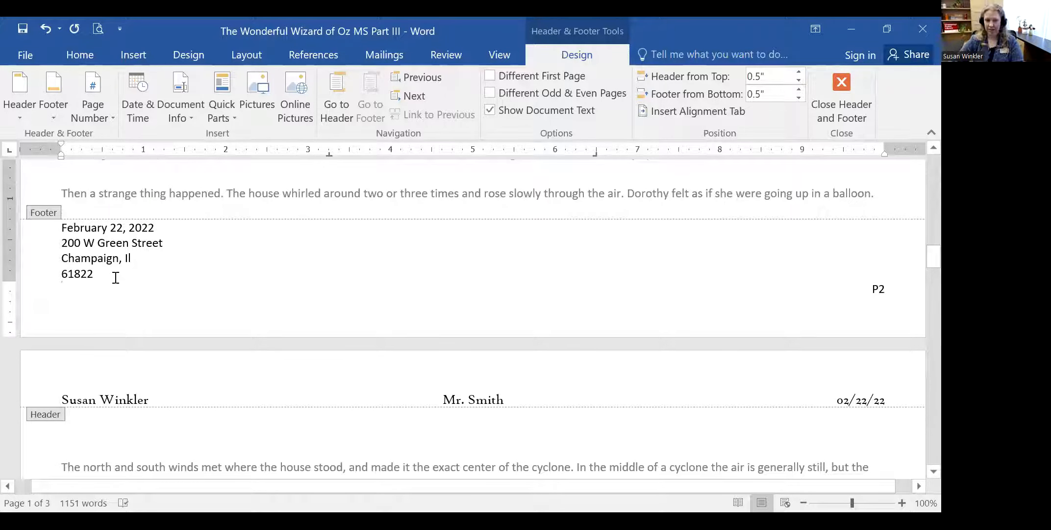
left_click(198, 234)
key("Delete")
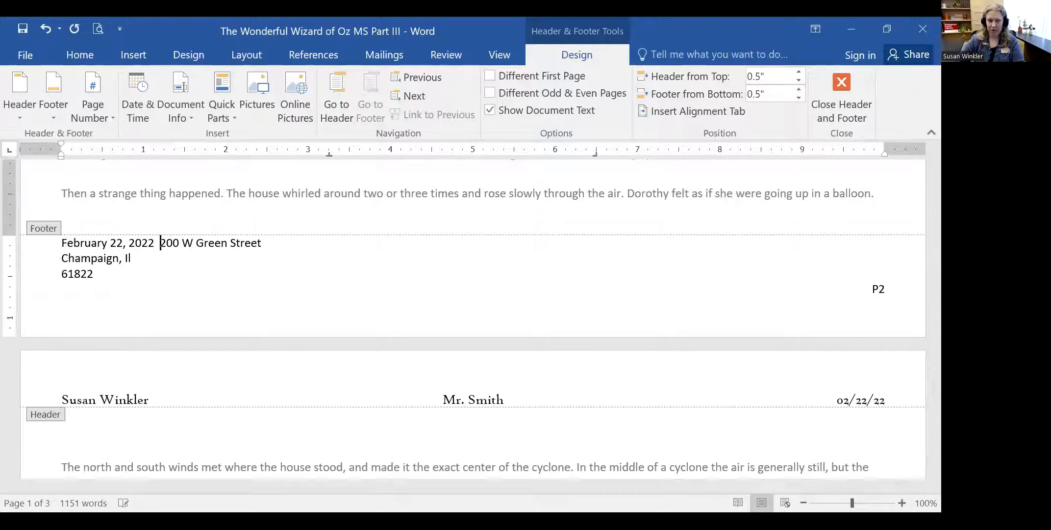
left_click(294, 249)
key("Delete")
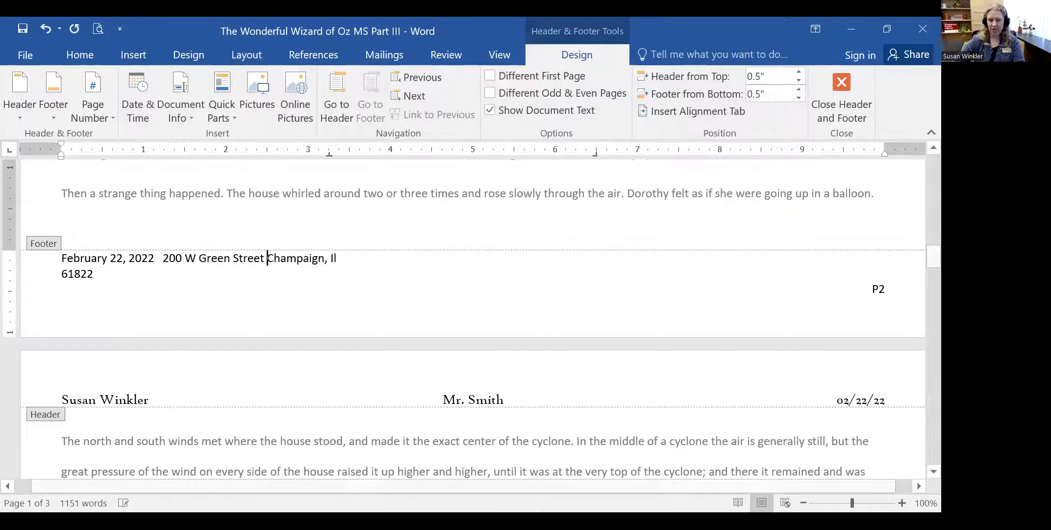
left_click(368, 262)
key("Delete")
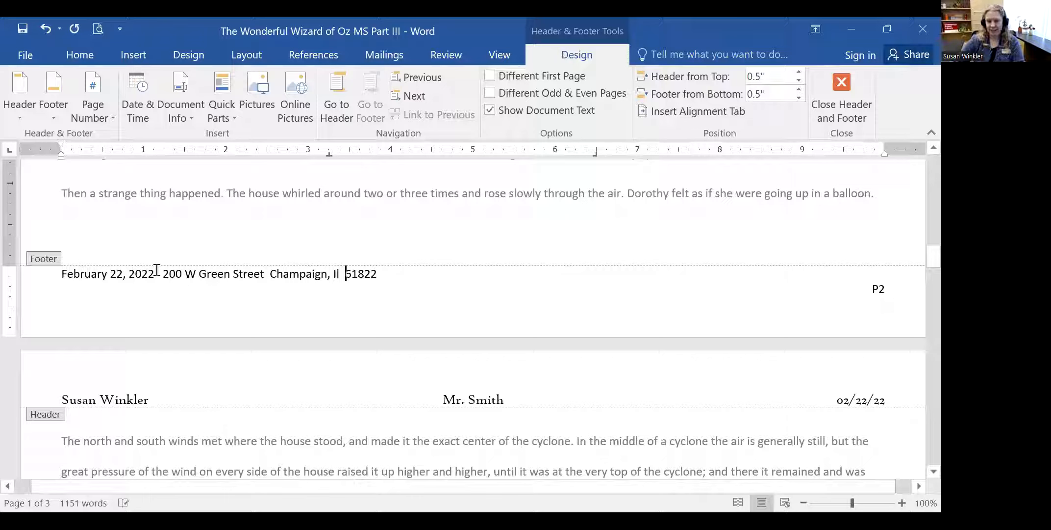
left_click(407, 273)
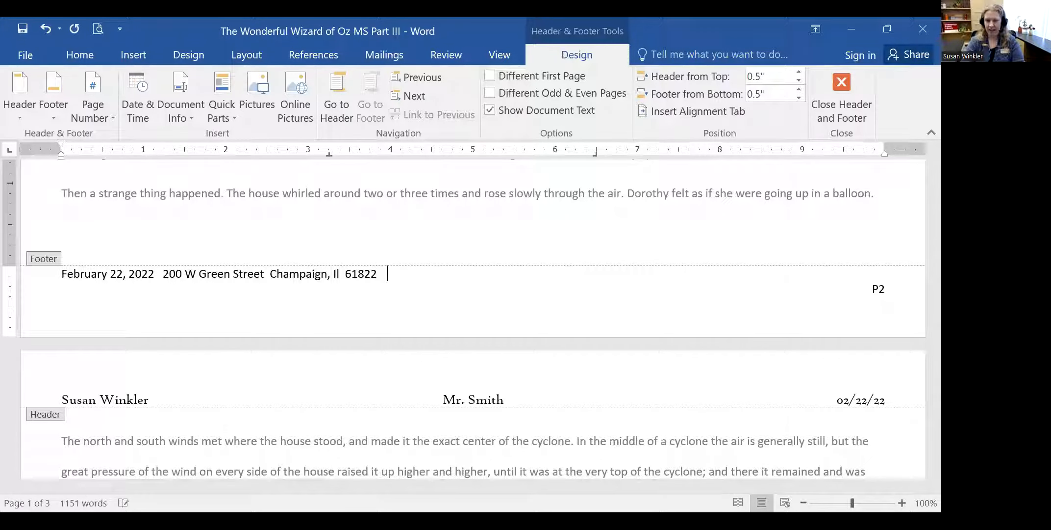
type("jkl;aksjdl;ask")
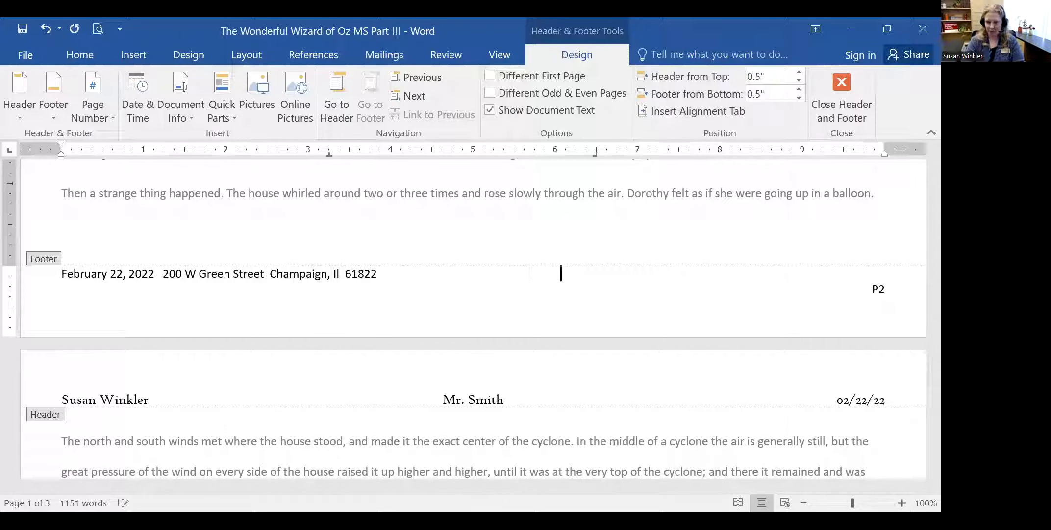
type("jf;slkj")
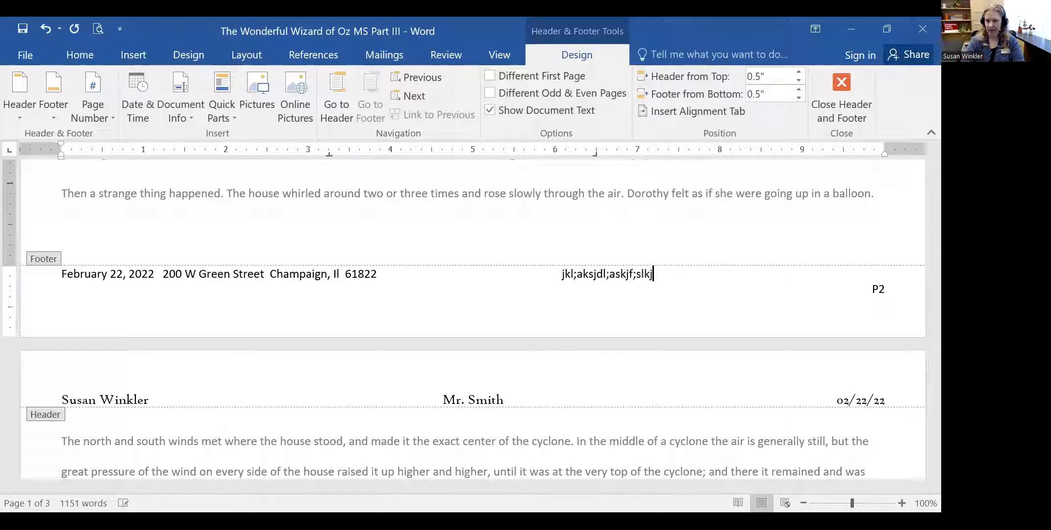
type(";lkjlkjlk;j;llkj;l")
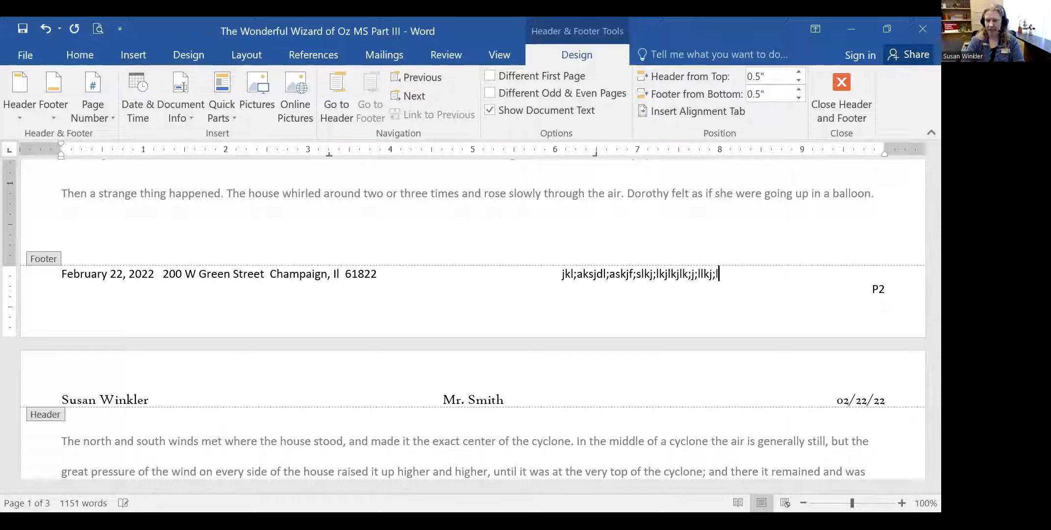
type("llllllllllllllllllllllllllllllllllllllllllllllllllllllllllllllllllllllllllllllll")
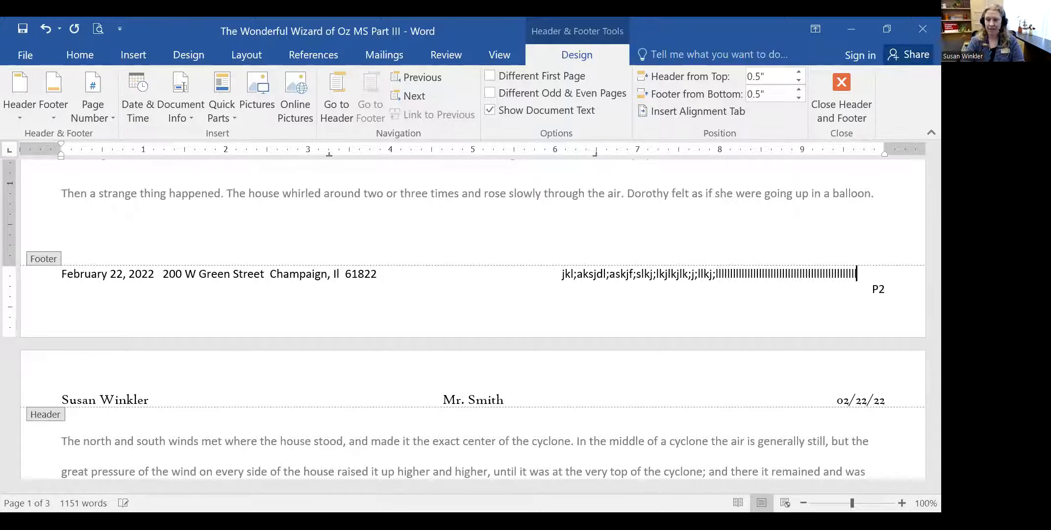
- Backspace away the test characters and the address, leaving February 22, 2022 and P2
key("BackSpace")
key("BackSpace")
key("BackSpace")
key("BackSpace")
key("BackSpace")
key("BackSpace")
key("BackSpace")
key("BackSpace")
key("BackSpace")
key("BackSpace")
key("BackSpace")
key("BackSpace")
key("BackSpace")
key("BackSpace")
key("BackSpace")
key("BackSpace")
key("BackSpace")
key("BackSpace")
key("BackSpace")
key("BackSpace")
key("BackSpace")
key("BackSpace")
key("BackSpace")
key("BackSpace")
key("BackSpace")
key("BackSpace")
key("BackSpace")
key("BackSpace")
key("BackSpace")
key("BackSpace")
key("BackSpace")
key("BackSpace")
key("BackSpace")
key("BackSpace")
key("BackSpace")
key("BackSpace")
key("BackSpace")
key("BackSpace")
key("BackSpace")
key("BackSpace")
key("BackSpace")
key("BackSpace")
key("BackSpace")
key("BackSpace")
key("BackSpace")
key("BackSpace")
key("BackSpace")
key("BackSpace")
key("BackSpace")
key("BackSpace")
key("BackSpace")
key("BackSpace")
key("BackSpace")
key("BackSpace")
key("BackSpace")
key("BackSpace")
key("BackSpace")
key("BackSpace")
key("BackSpace")
key("BackSpace")
key("BackSpace")
key("BackSpace")
key("BackSpace")
key("BackSpace")
key("BackSpace")
key("BackSpace")
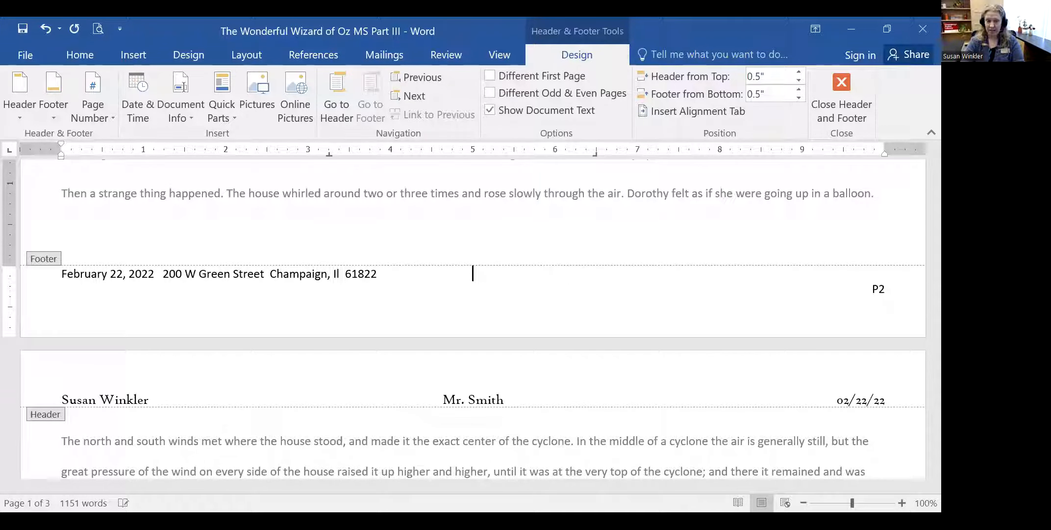
key("BackSpace")
key("BackSpace")
key("BackSpace")
key("BackSpace")
key("BackSpace")
key("BackSpace")
key("BackSpace")
key("BackSpace")
key("BackSpace")
key("BackSpace")
key("BackSpace")
key("BackSpace")
key("BackSpace")
key("BackSpace")
key("BackSpace")
key("BackSpace")
key("BackSpace")
key("BackSpace")
key("BackSpace")
key("BackSpace")
key("BackSpace")
key("BackSpace")
key("BackSpace")
key("BackSpace")
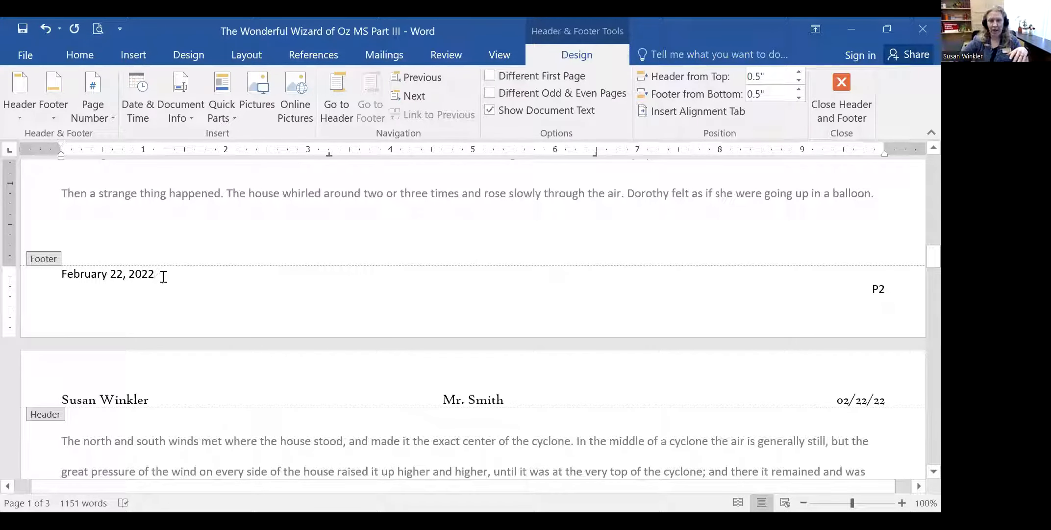
- Close footer editing, show the Insert ribbon, and return to the top of the manuscript body
double_click(255, 191)
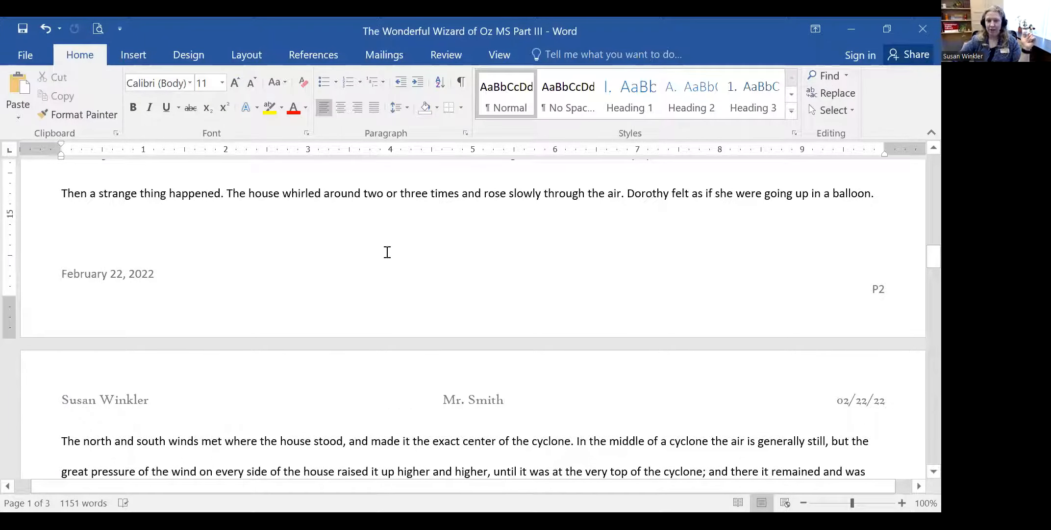
scroll(344, 252, "up", 5)
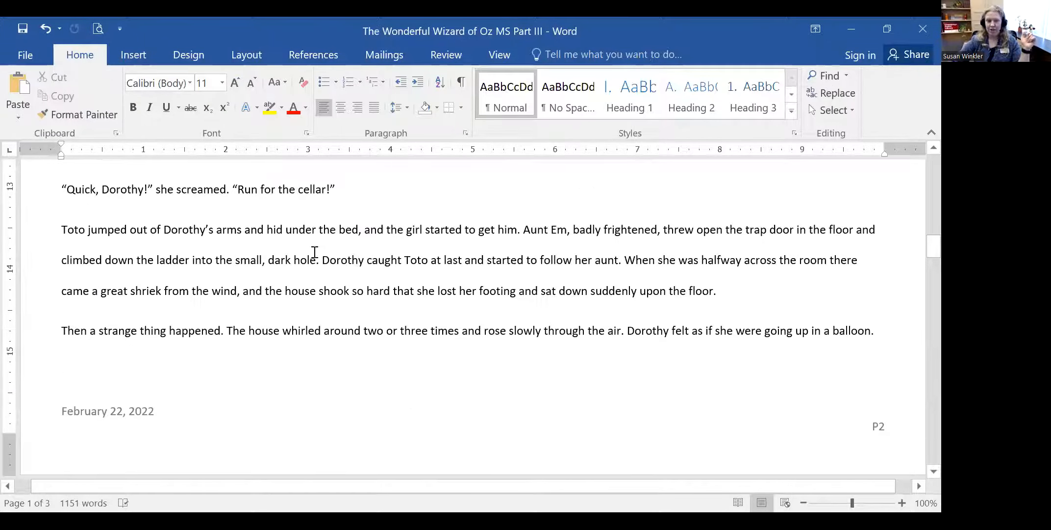
left_click(133, 55)
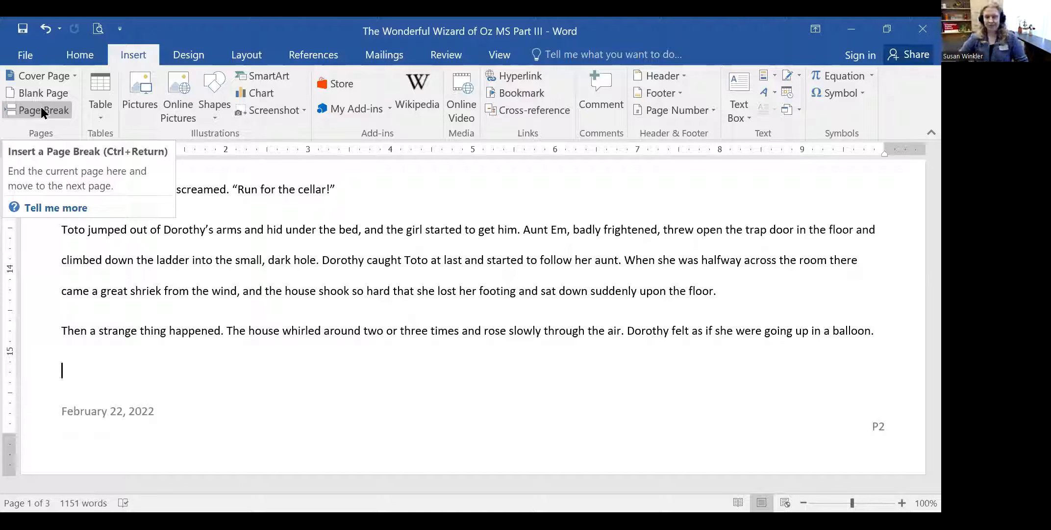
left_click(232, 301)
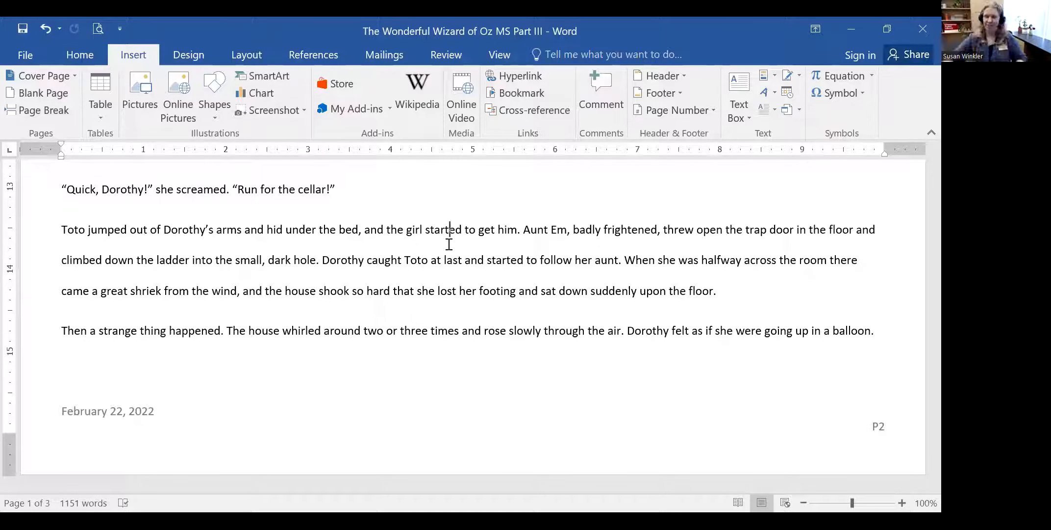
scroll(618, 269, "up", 5)
scroll(612, 272, "up", 15)
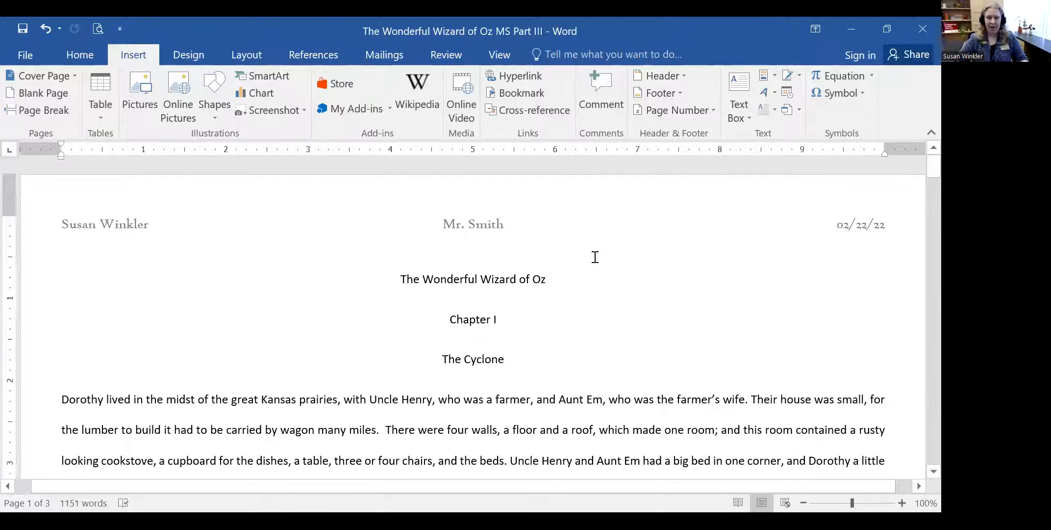
- Put the insertion point at the end of the chapter heading 'The Cyclone'
scroll(615, 246, "down", 2)
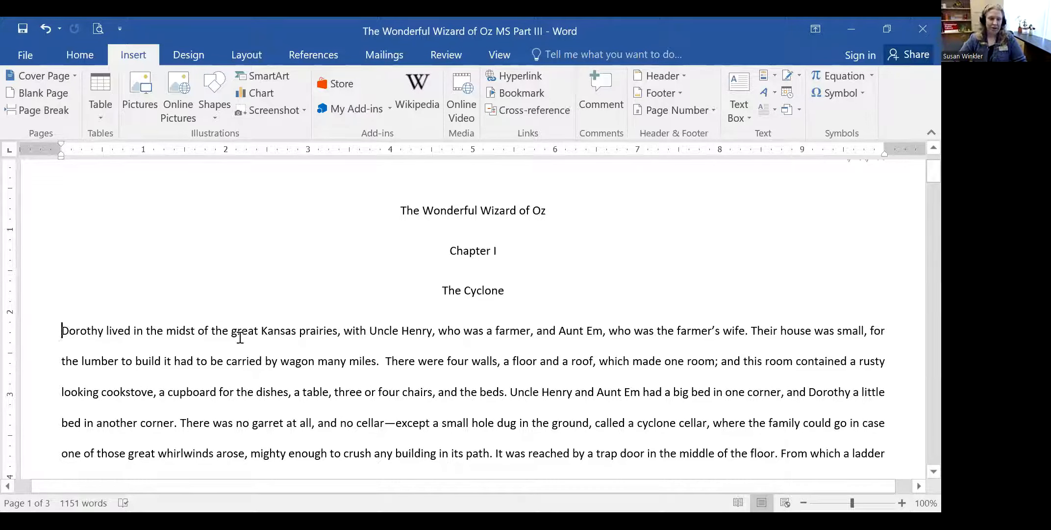
left_click(72, 363)
left_click(61, 332)
left_click(560, 245)
left_click(523, 294)
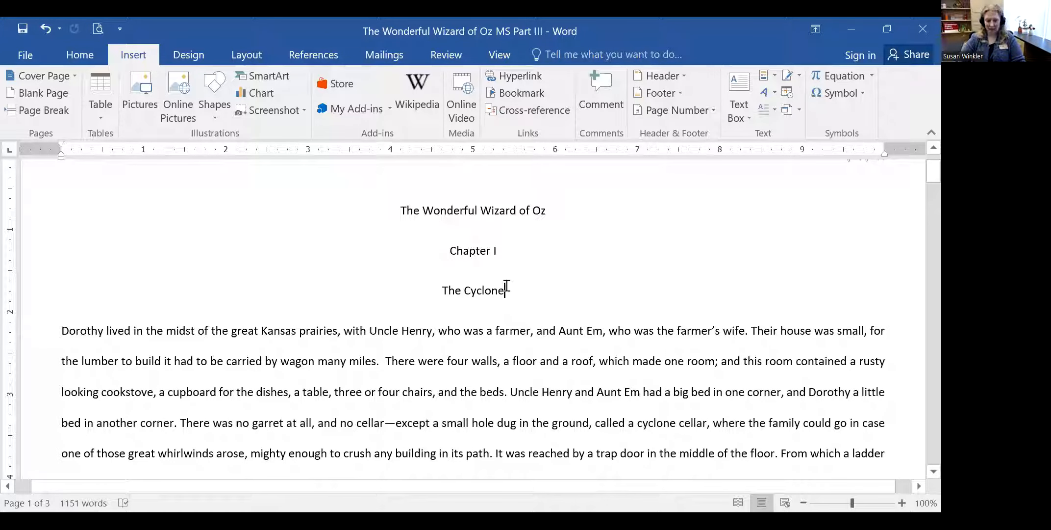
left_click(142, 93)
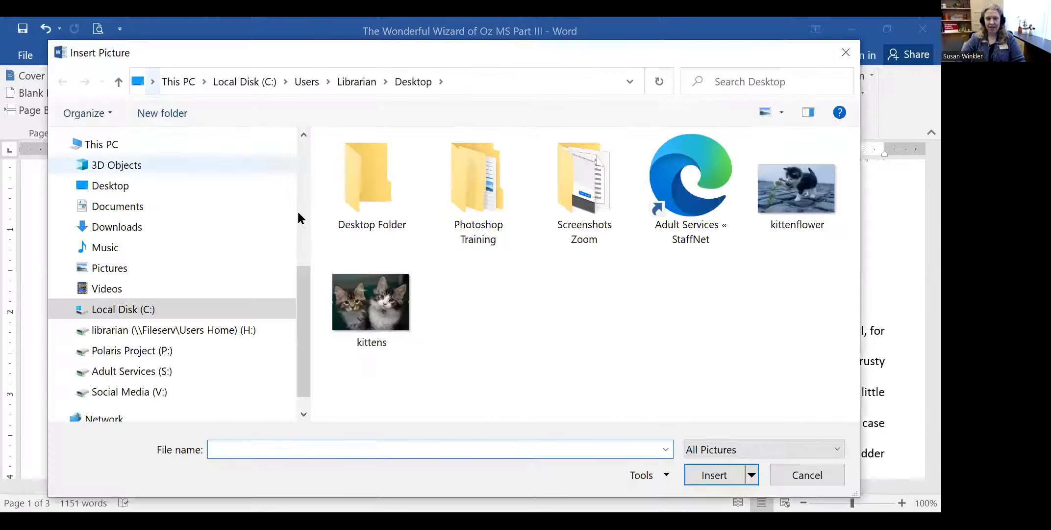
left_click(382, 304)
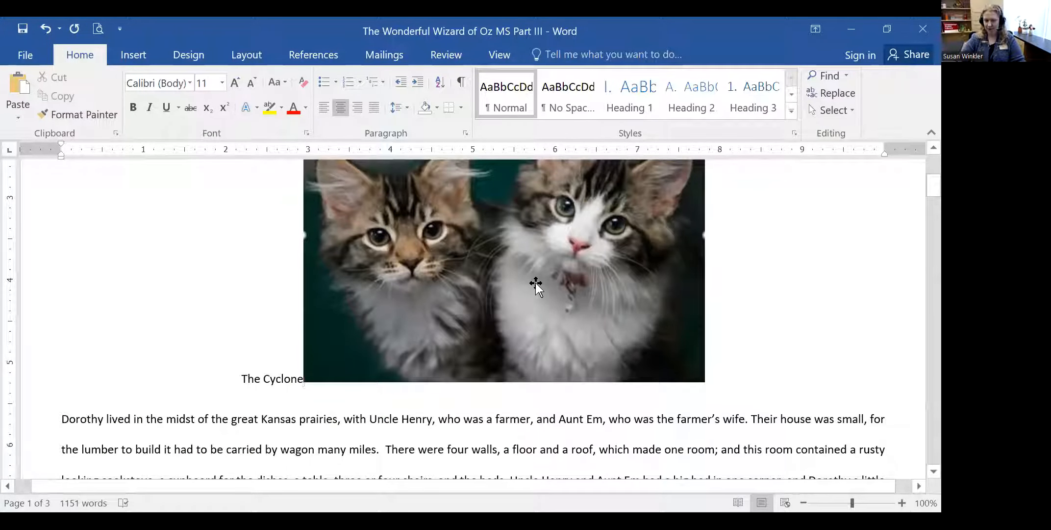
left_click(481, 299)
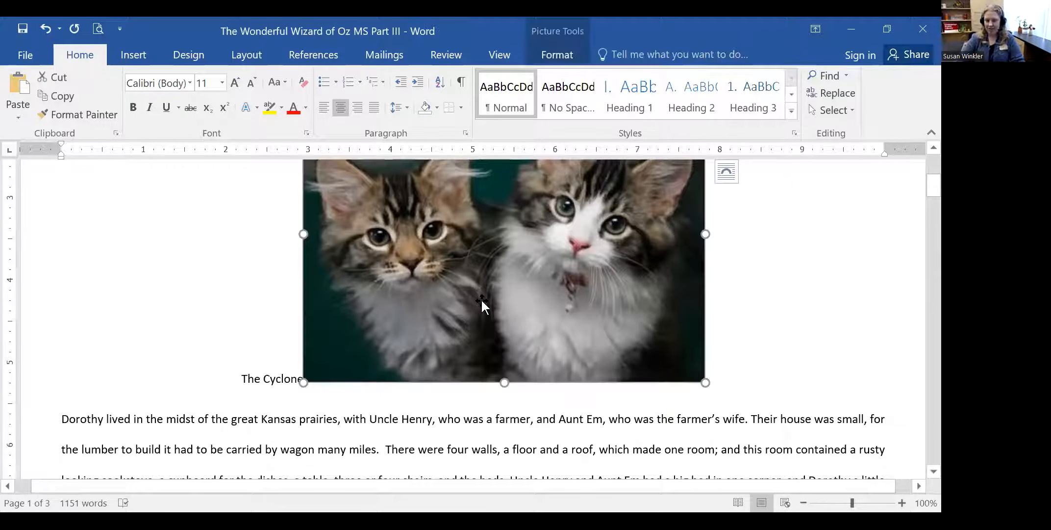
left_click(827, 322)
left_click(646, 284)
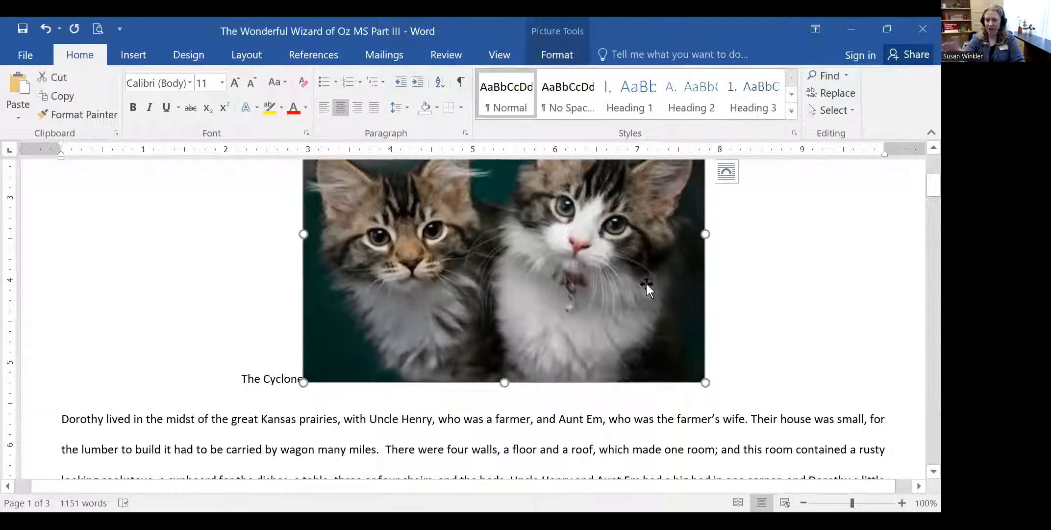
key("Delete")
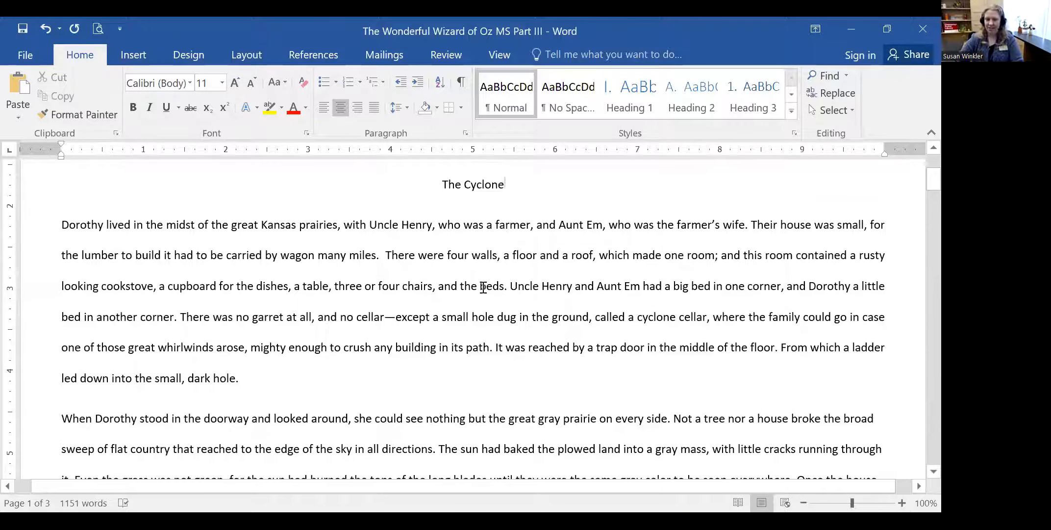
- Insert the kittens picture via Insert > Pictures just before 'Dorothy' at the chapter start
scroll(378, 293, "up", 3)
left_click(63, 365)
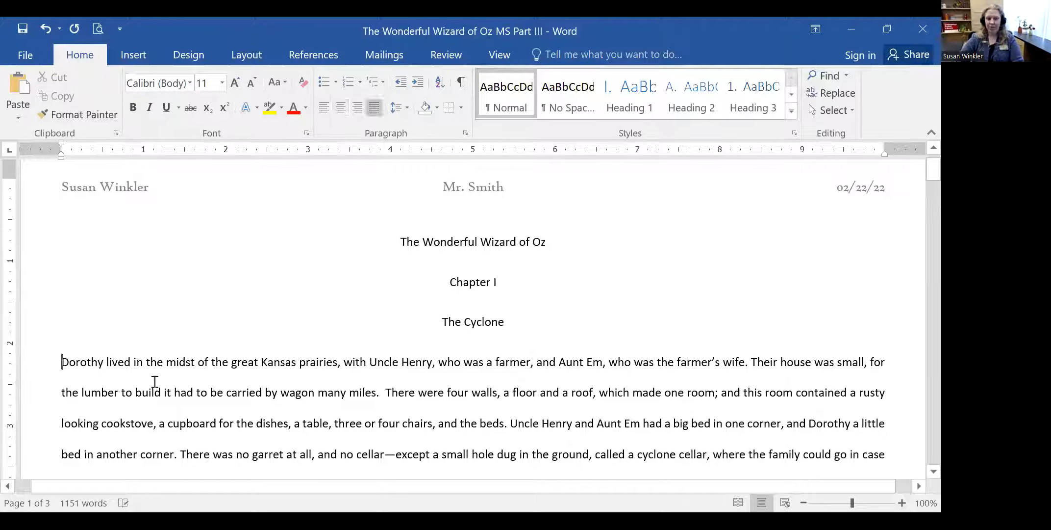
scroll(264, 375, "down", 3)
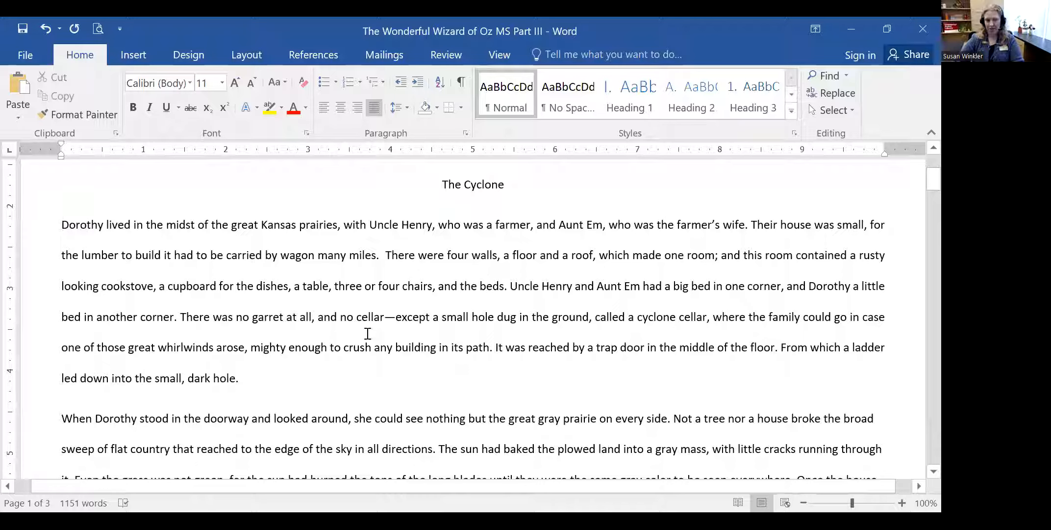
left_click(133, 55)
left_click(140, 93)
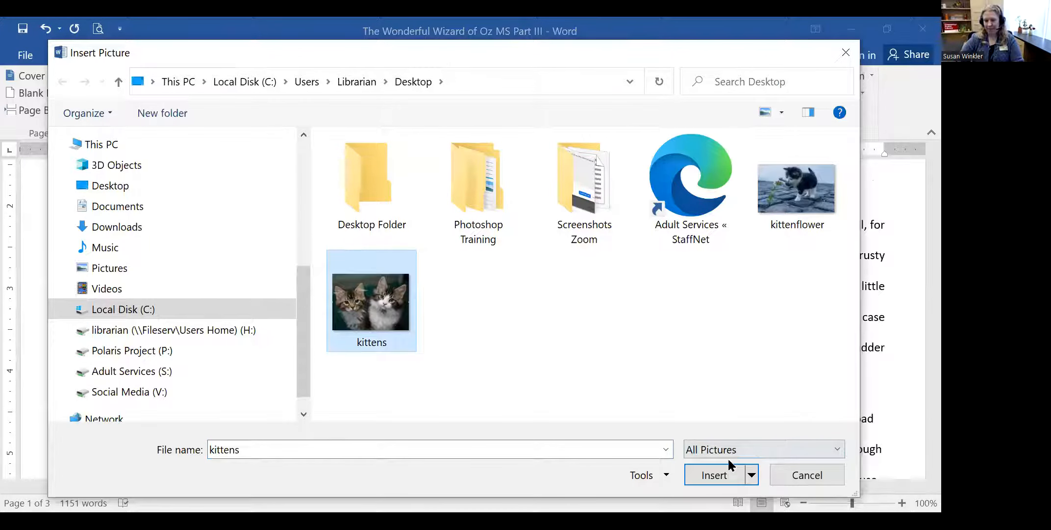
key("Return")
scroll(619, 370, "down", 3)
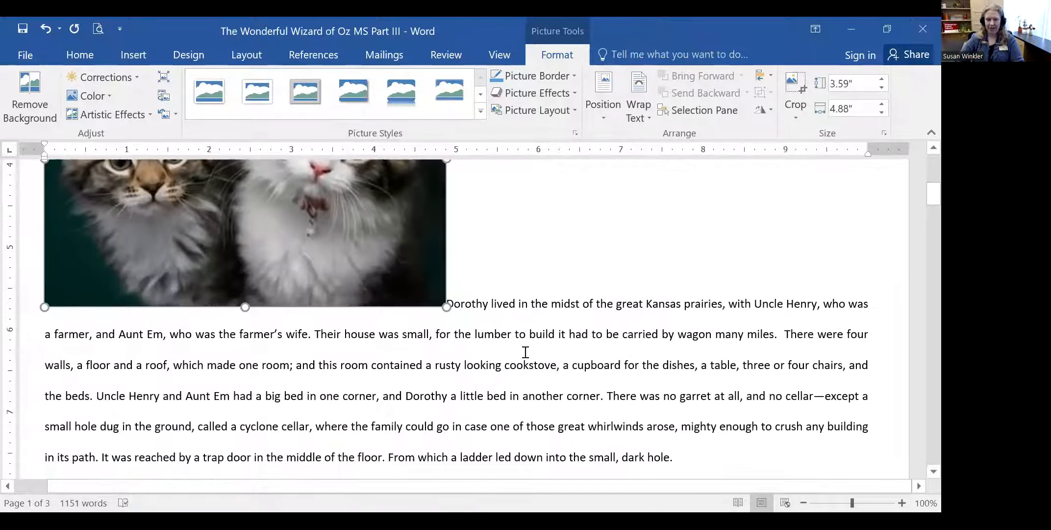
scroll(439, 288, "up", 3)
scroll(445, 368, "down", 2)
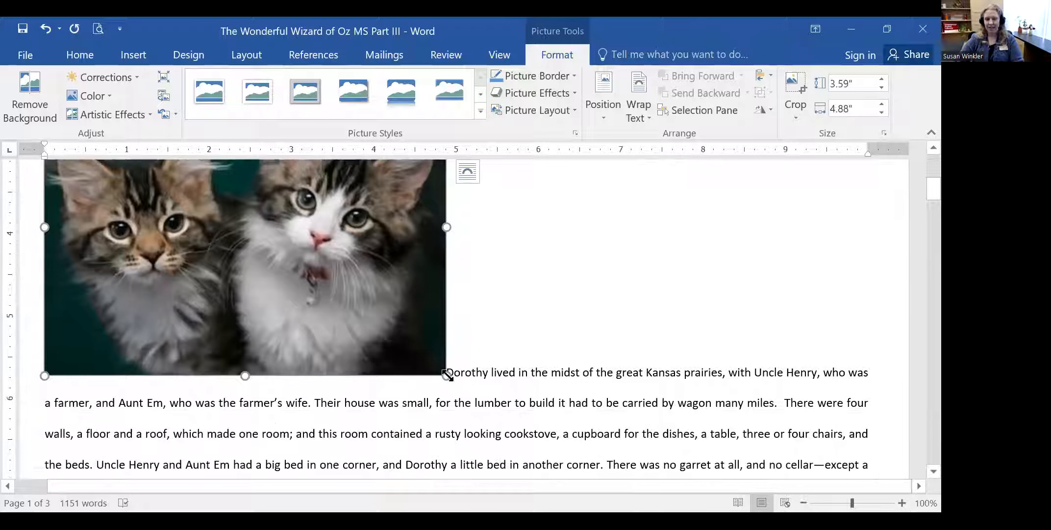
left_click(450, 372)
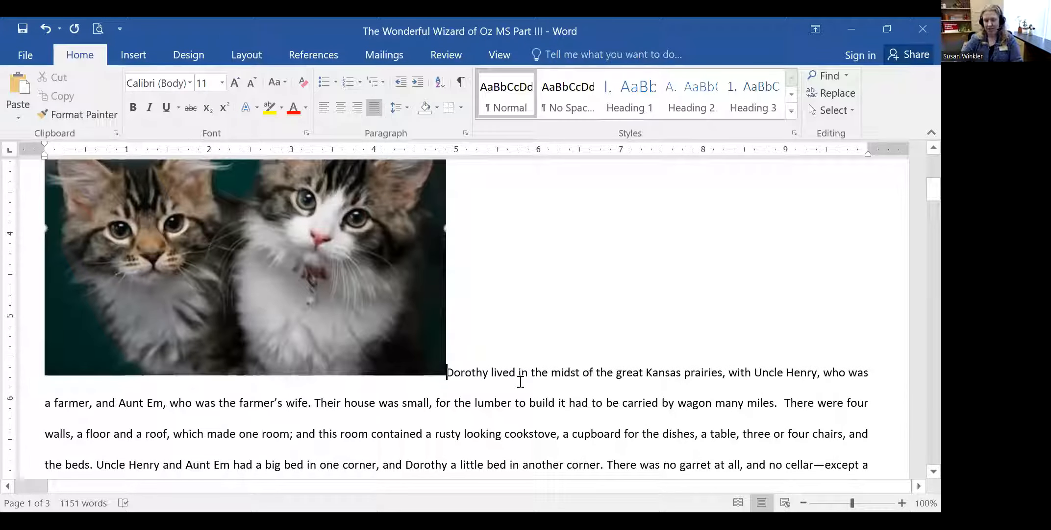
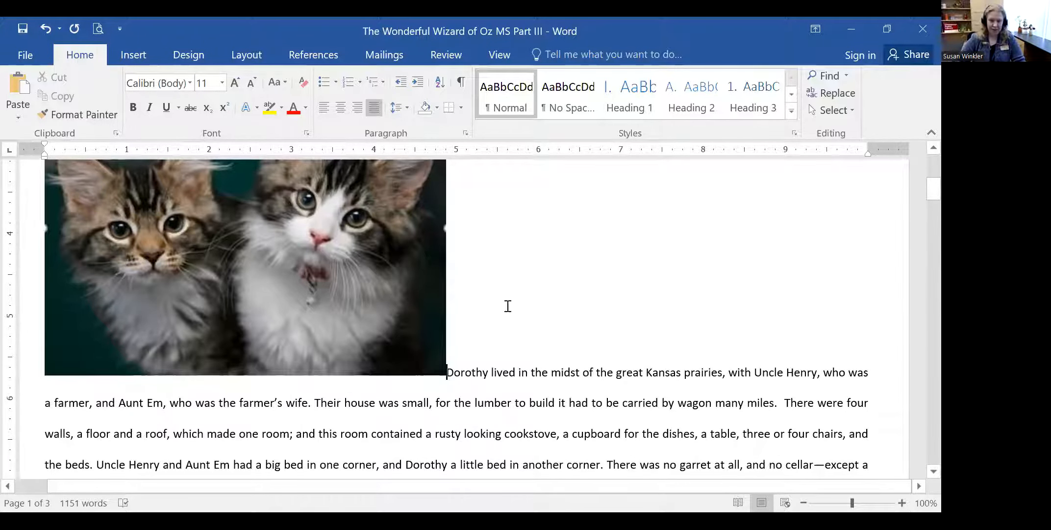
- Select the kittens picture and scroll around it to review its position in the chapter
scroll(312, 295, "up", 3)
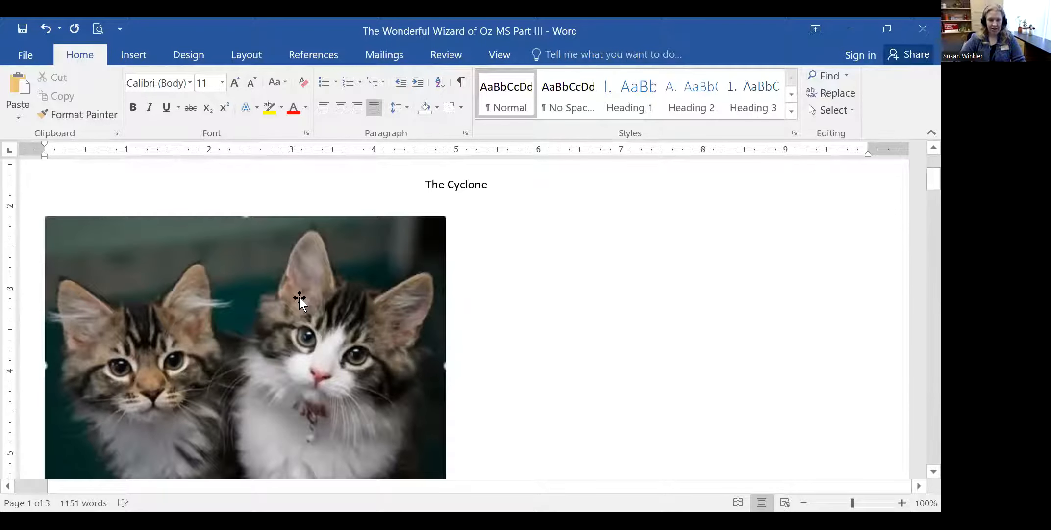
left_click(383, 341)
scroll(363, 310, "down", 3)
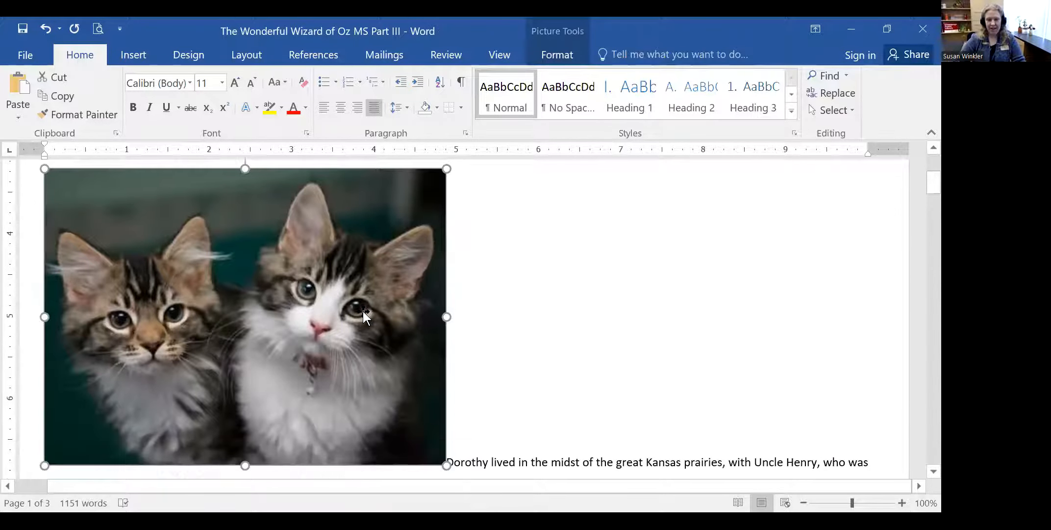
left_click(525, 376)
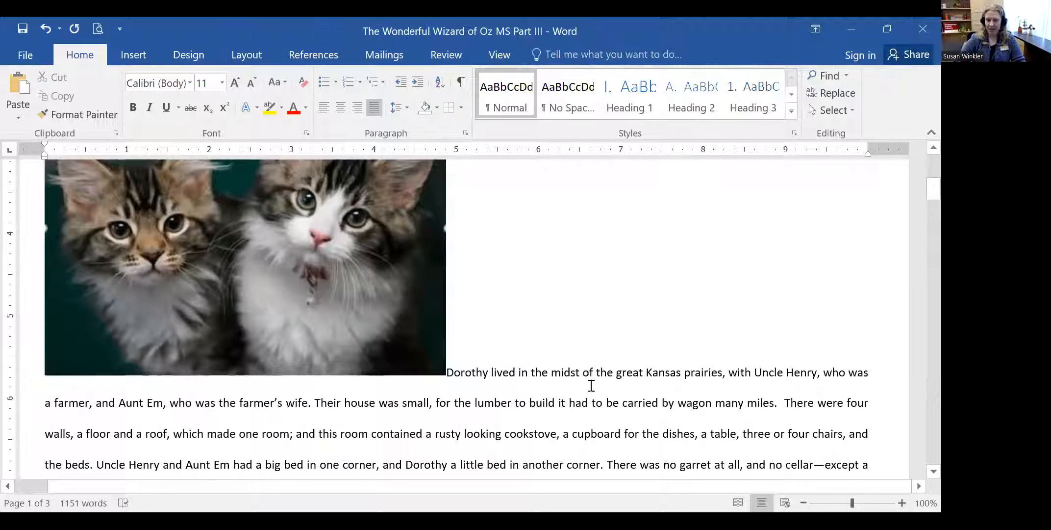
left_click(284, 245)
scroll(284, 246, "up", 3)
scroll(116, 191, "down", 2)
scroll(116, 190, "up", 2)
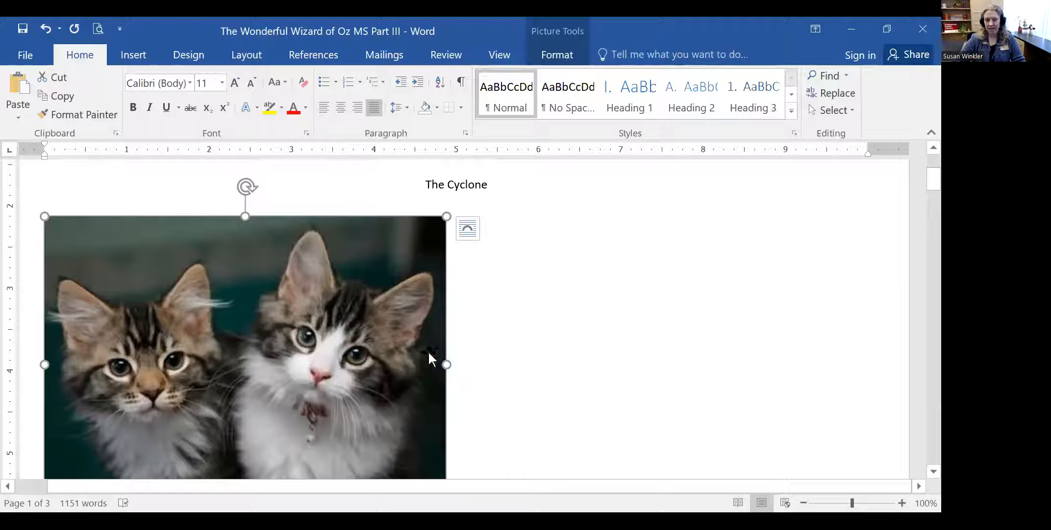
scroll(429, 358, "down", 2)
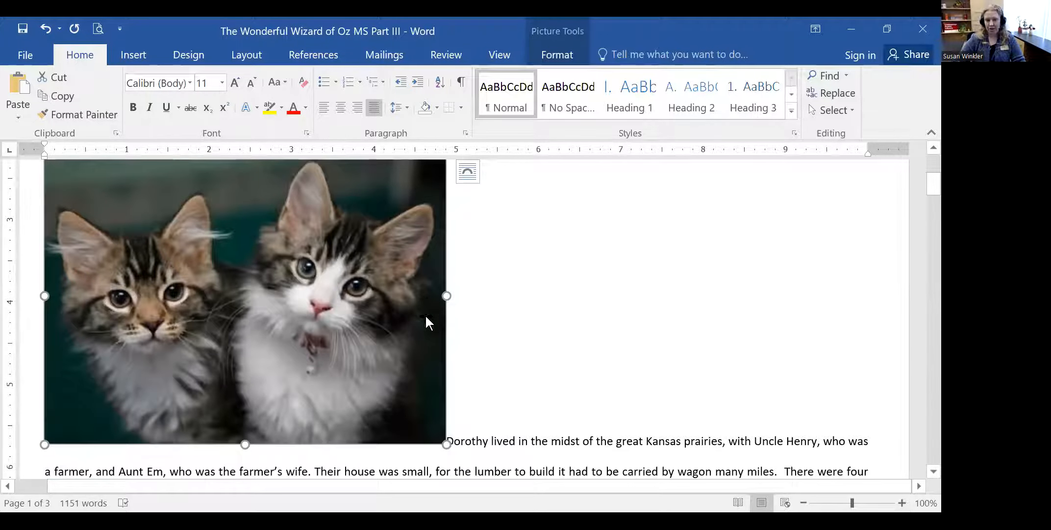
scroll(237, 206, "up", 2)
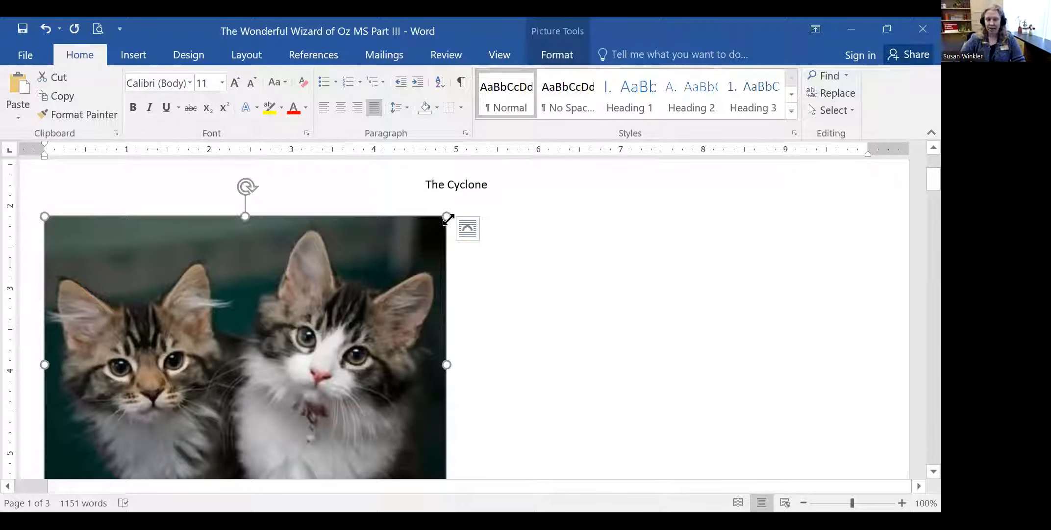
scroll(490, 385, "down", 2)
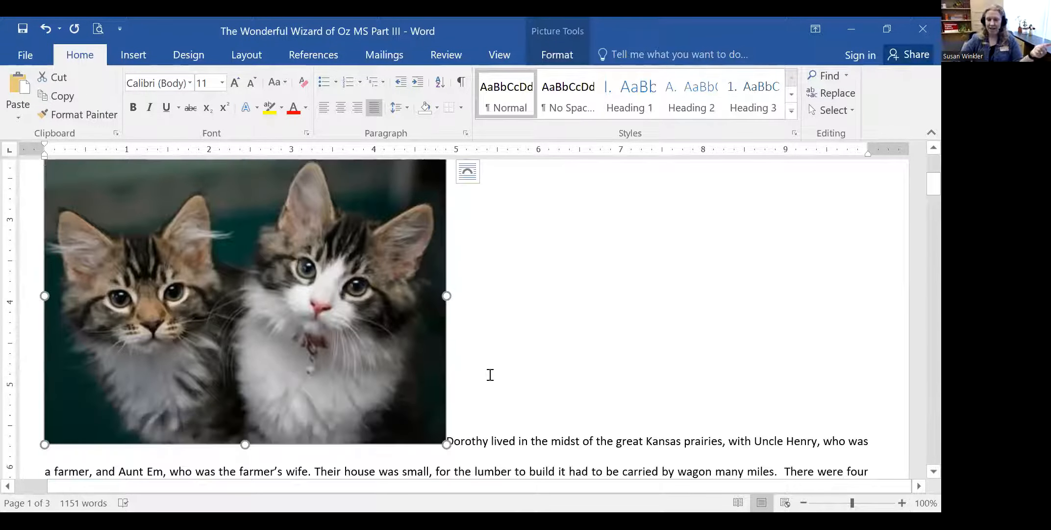
scroll(488, 372, "down", 2)
scroll(488, 373, "up", 5)
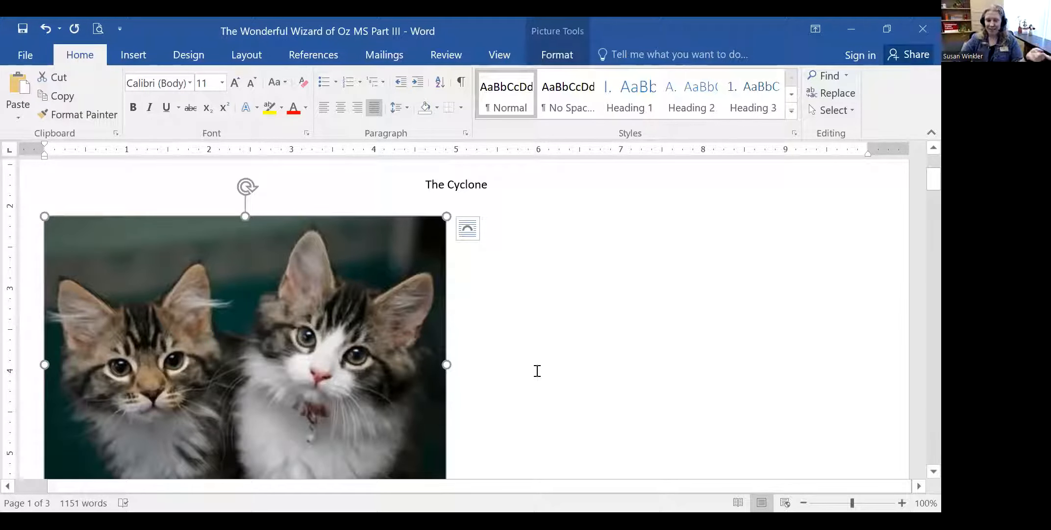
- Look over the picture's text-wrapping layout options, then close them without changes
left_click(243, 184)
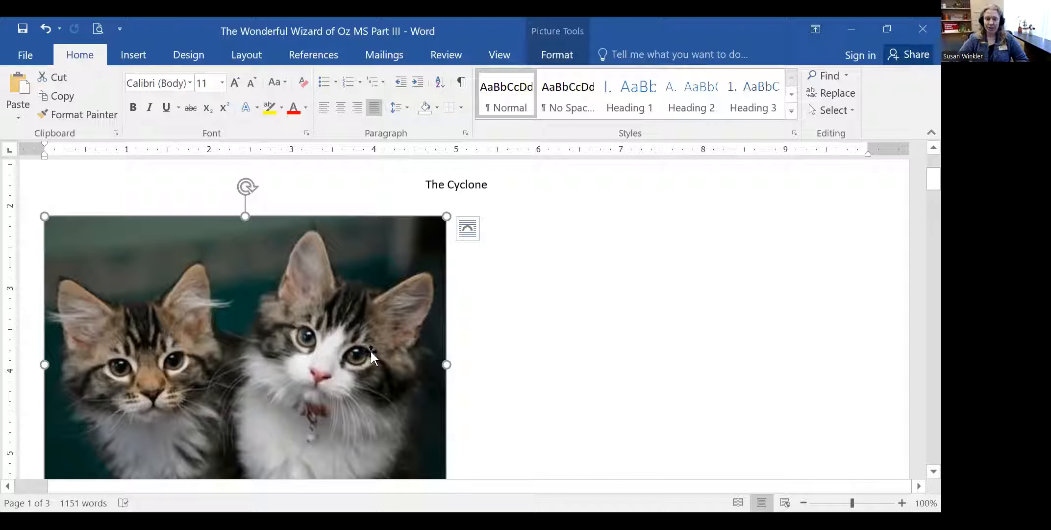
scroll(819, 284, "down", 4)
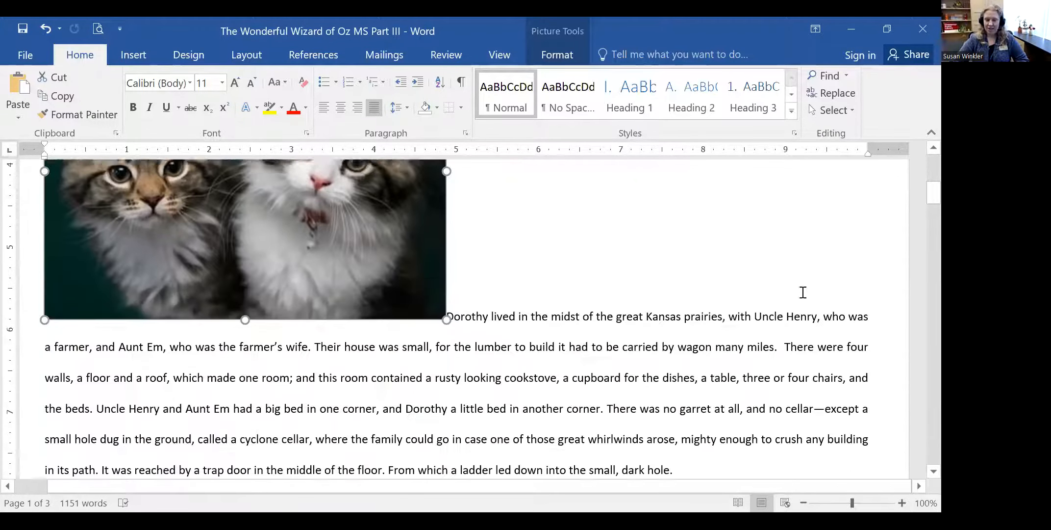
scroll(549, 324, "up", 5)
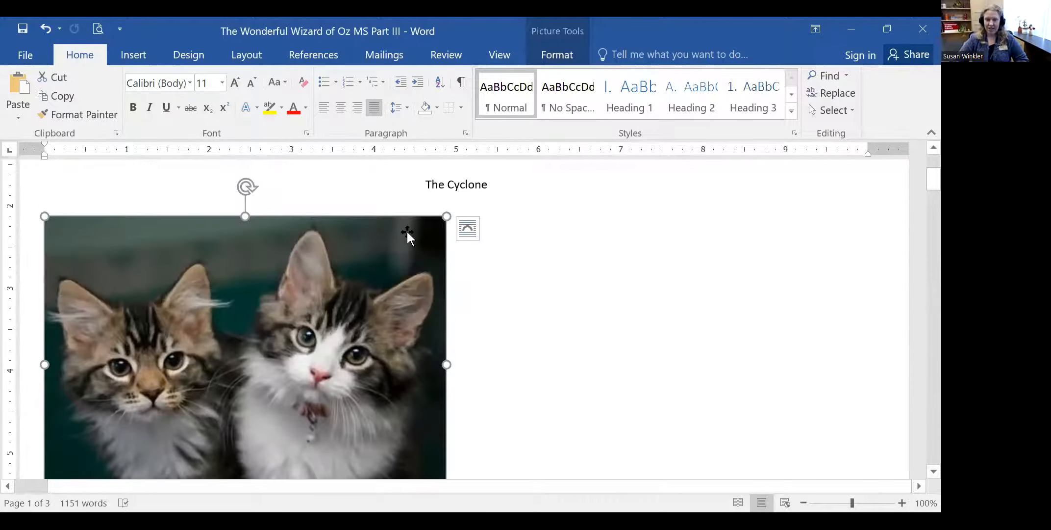
left_click(469, 228)
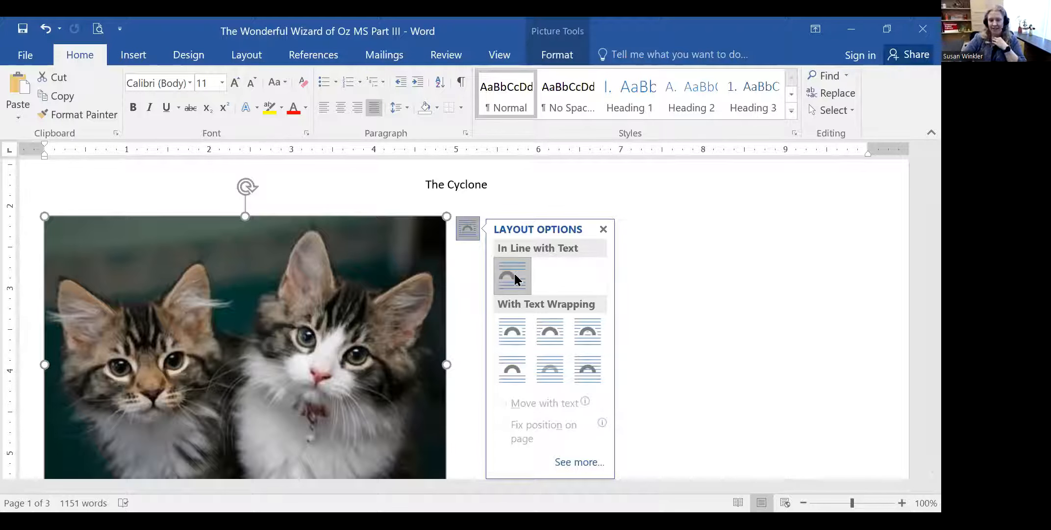
left_click(666, 295)
scroll(657, 323, "down", 5)
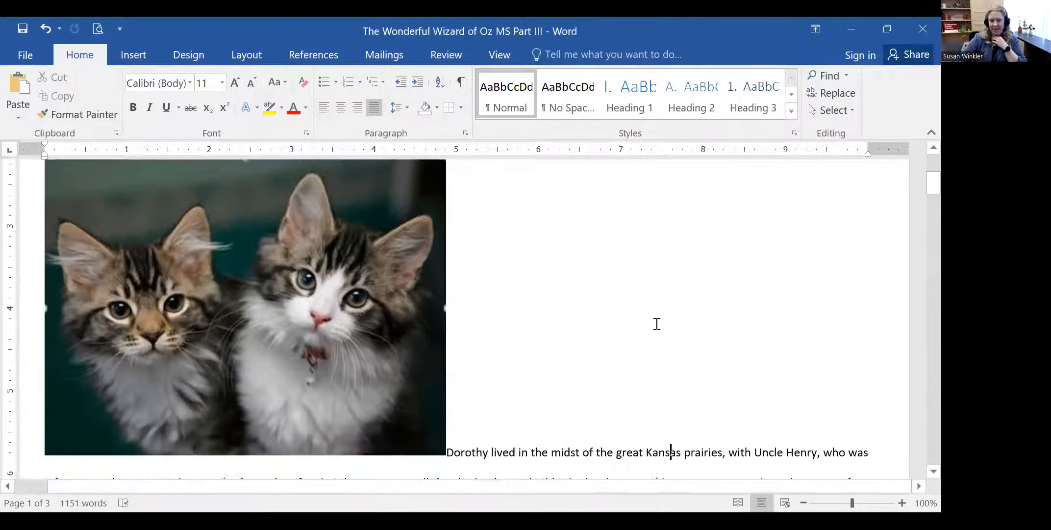
scroll(339, 342, "up", 1)
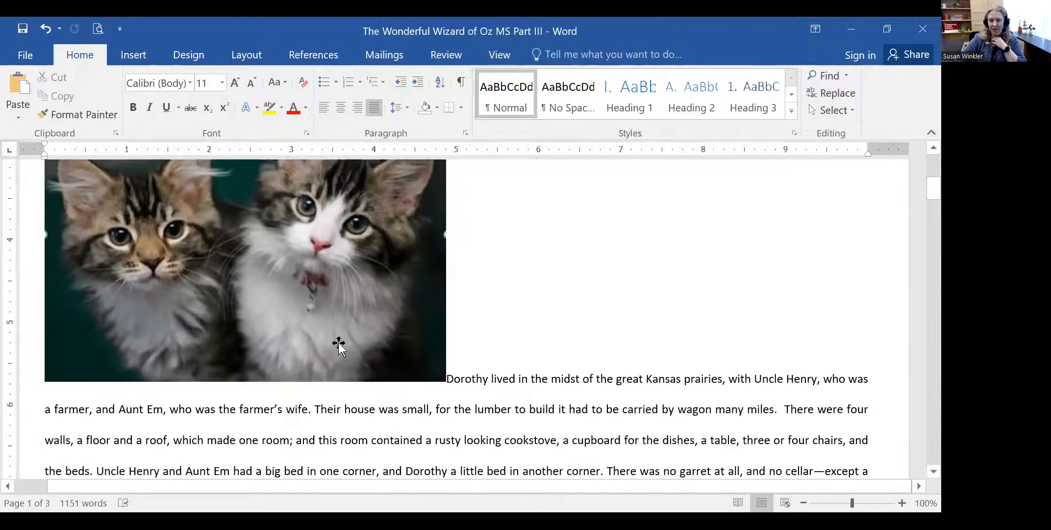
- Delete the kittens picture and place the insertion point before 'There' in the first paragraph
left_click(327, 303)
key("Delete")
scroll(326, 304, "up", 1)
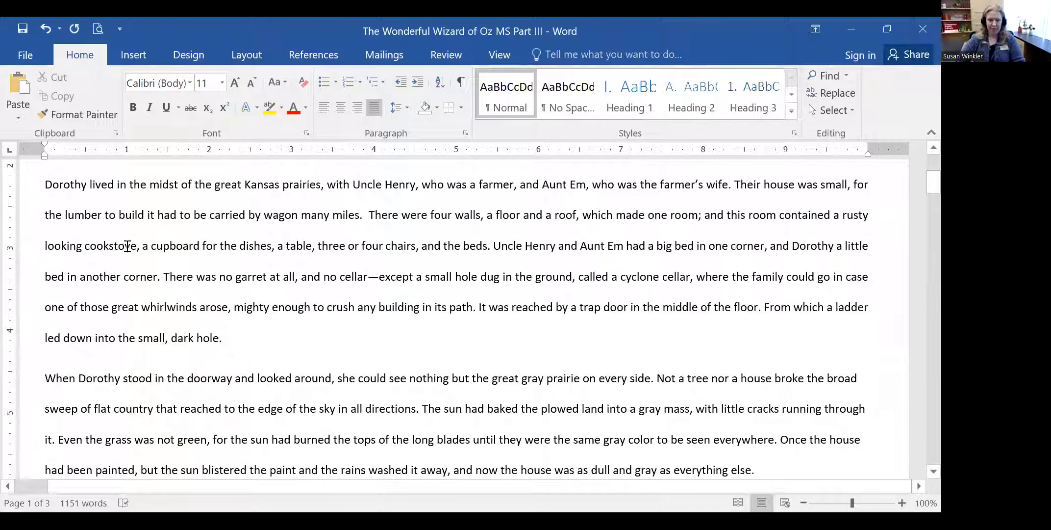
left_click(374, 215)
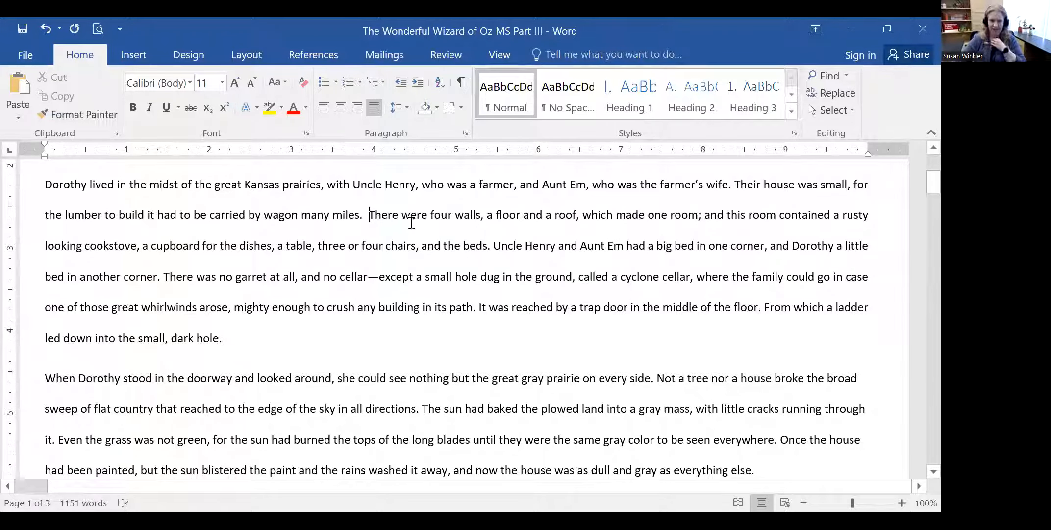
left_click(135, 55)
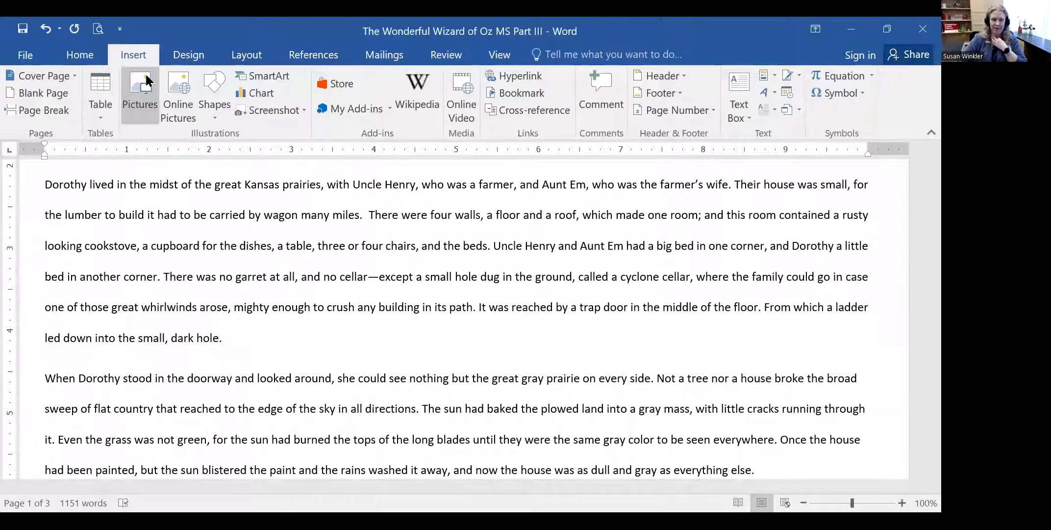
- Reinsert the kittens picture from file after 'many miles.' and zoom the page out slightly
left_click(157, 97)
left_click(399, 319)
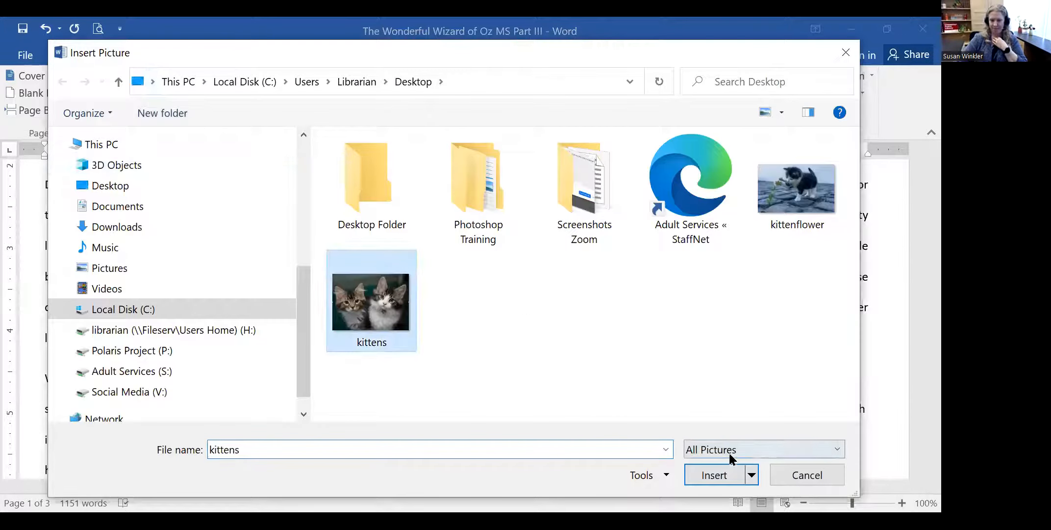
left_click(729, 472)
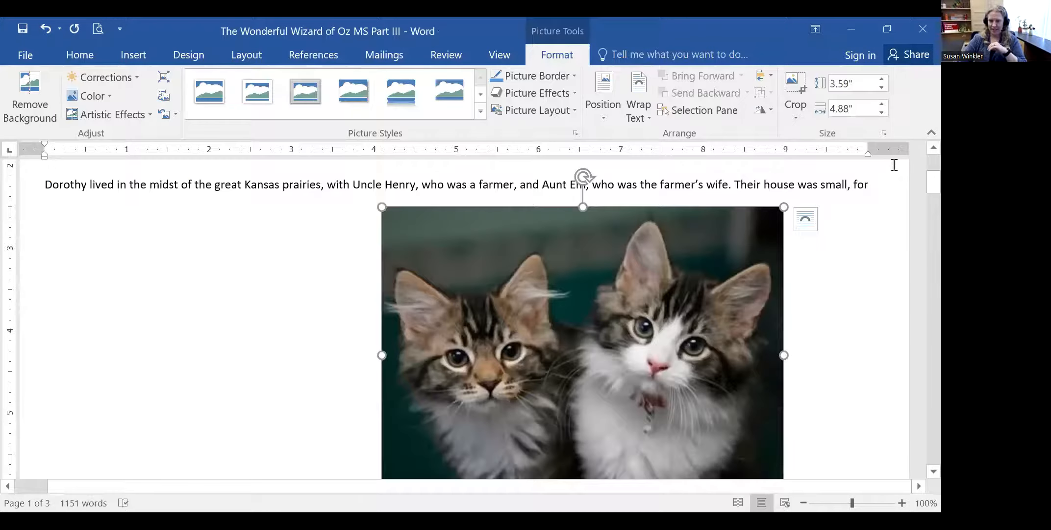
scroll(789, 230, "down", 3)
scroll(459, 344, "up", 5)
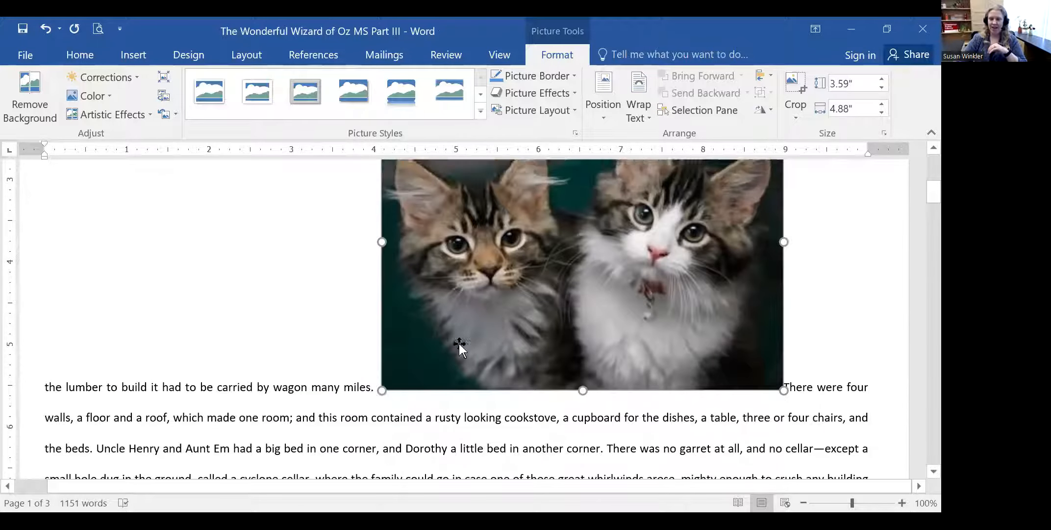
scroll(793, 272, "down", 7)
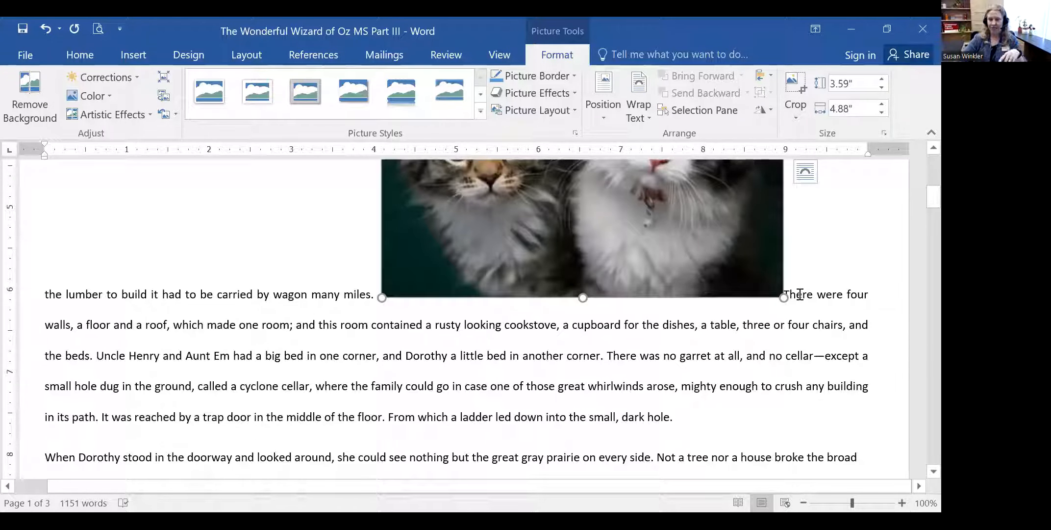
scroll(658, 266, "up", 5)
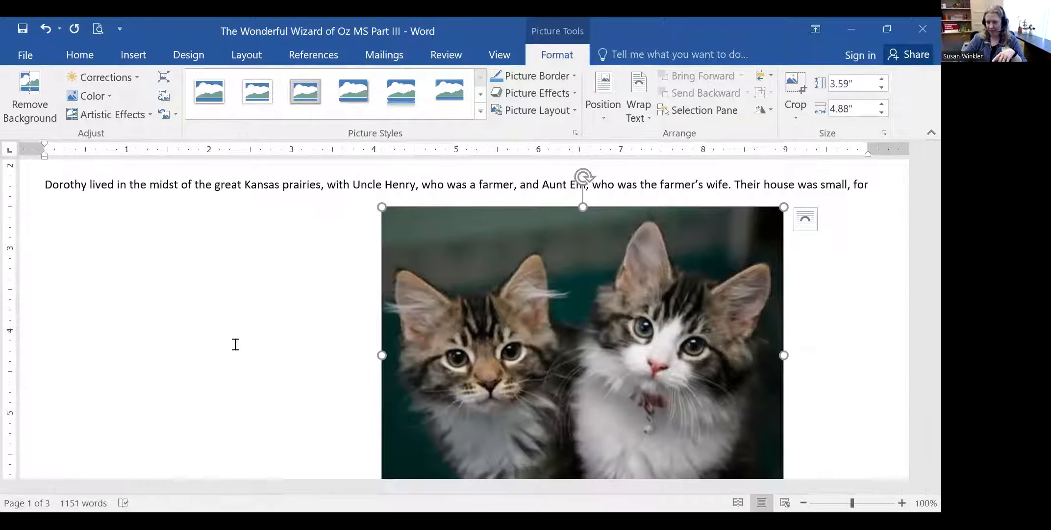
left_click_drag(852, 503, 843, 503)
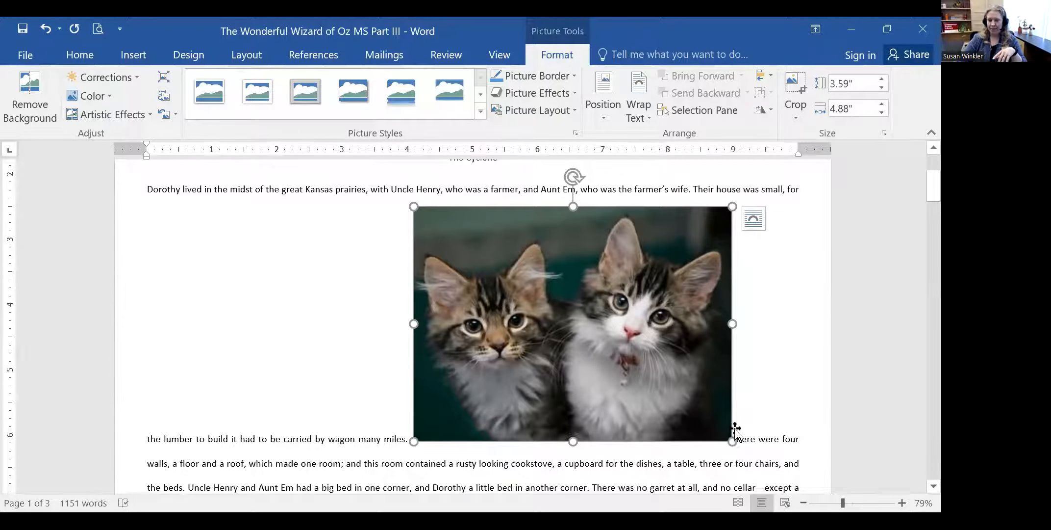
- Switch the kittens picture's text wrapping to Square so the paragraph flows around it
left_click(759, 219)
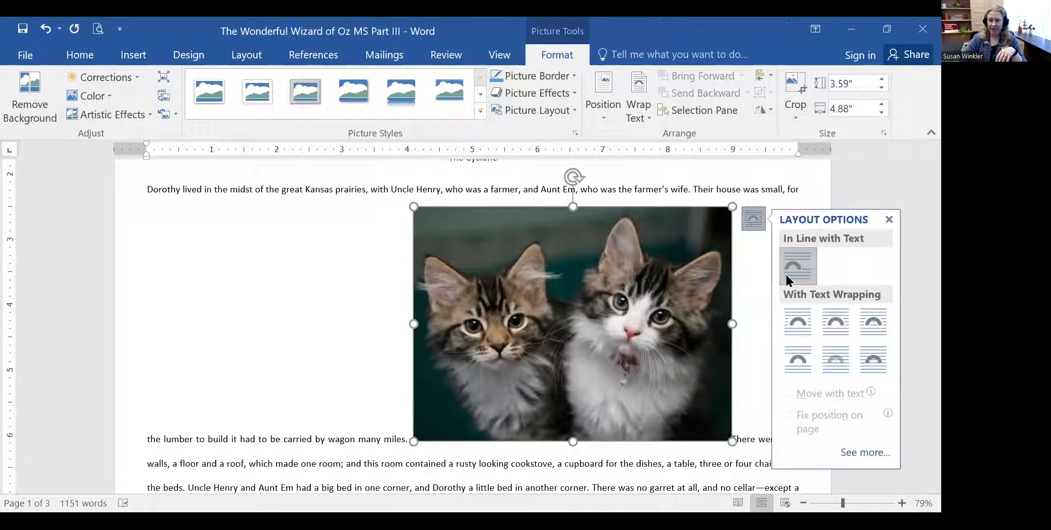
left_click(801, 319)
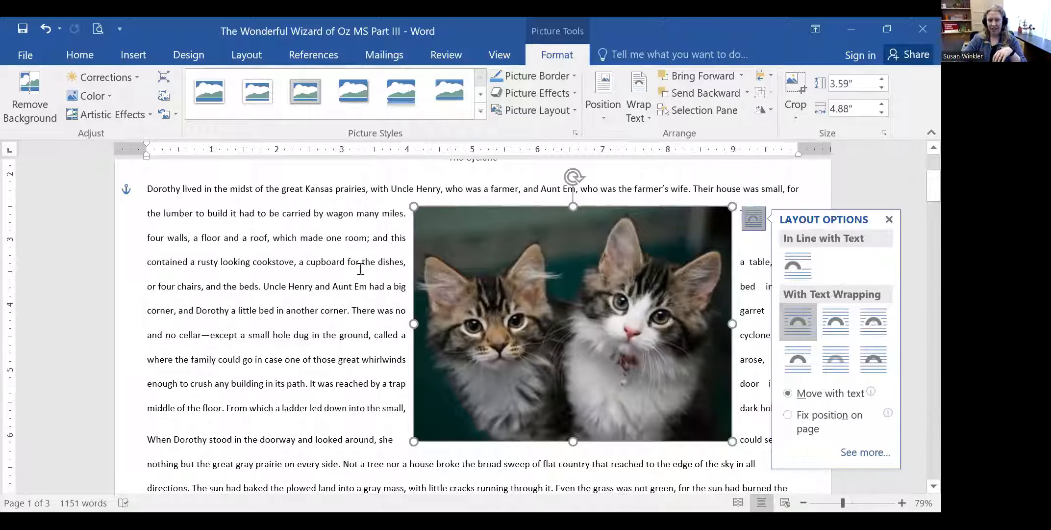
left_click(832, 183)
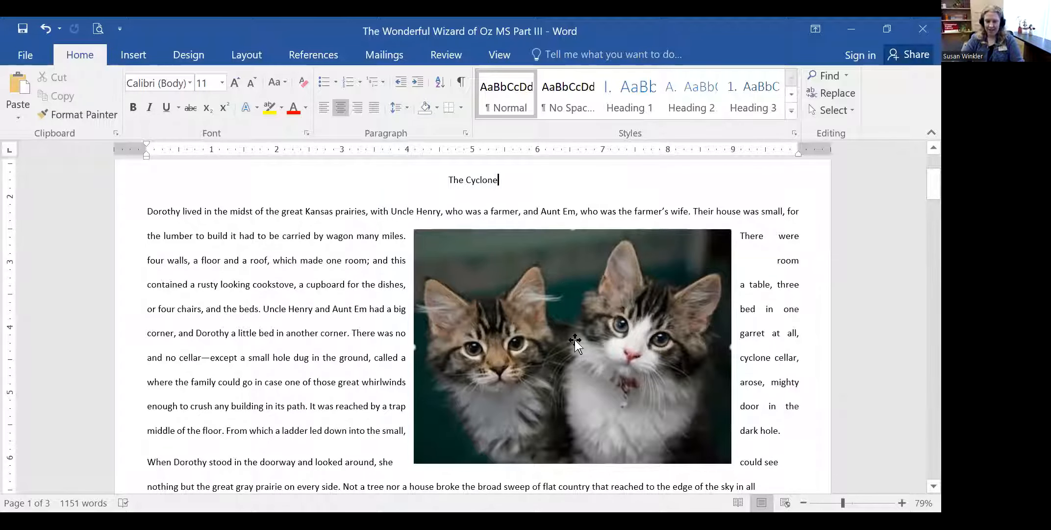
left_click(645, 297)
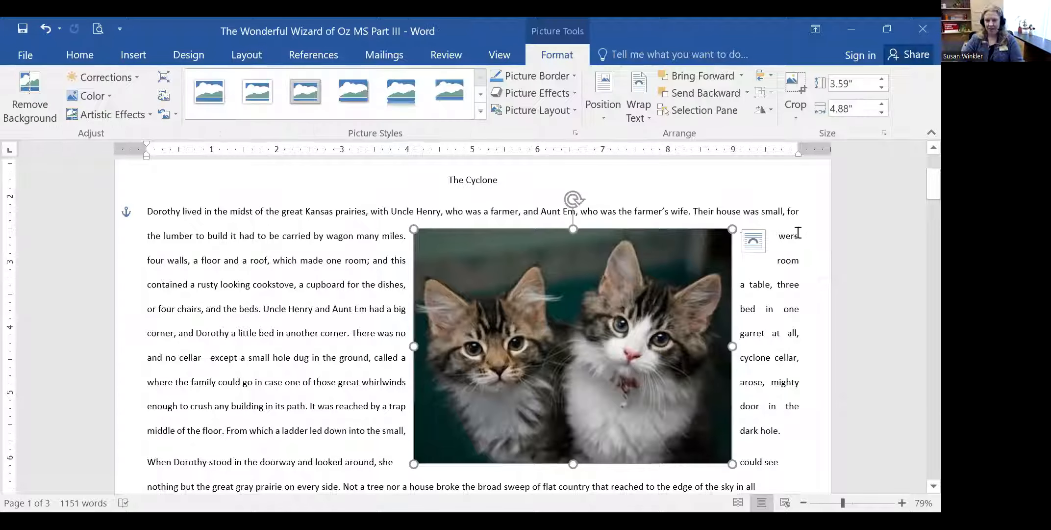
left_click(756, 235)
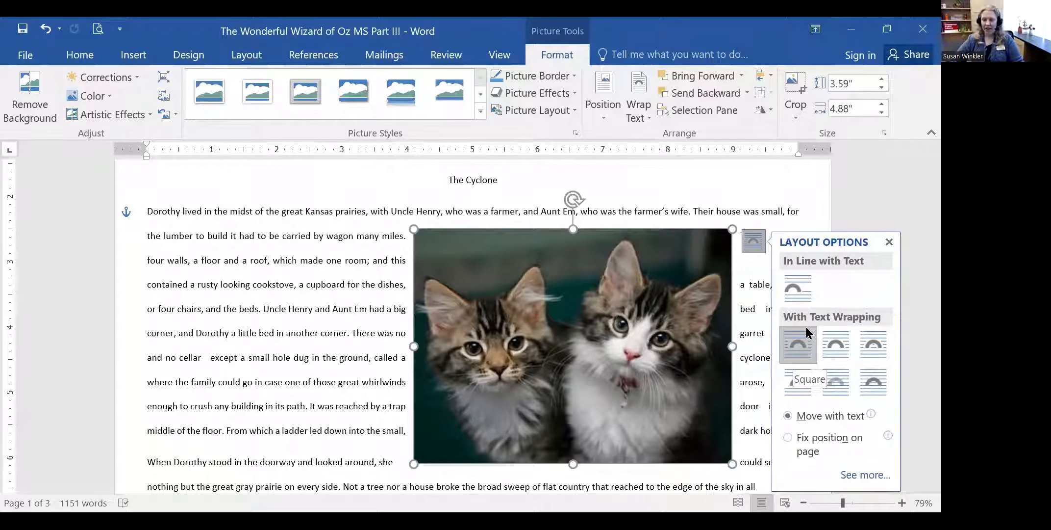
- Try Tight, Square, Through and Top and Bottom wrapping on the kittens picture
left_click(838, 343)
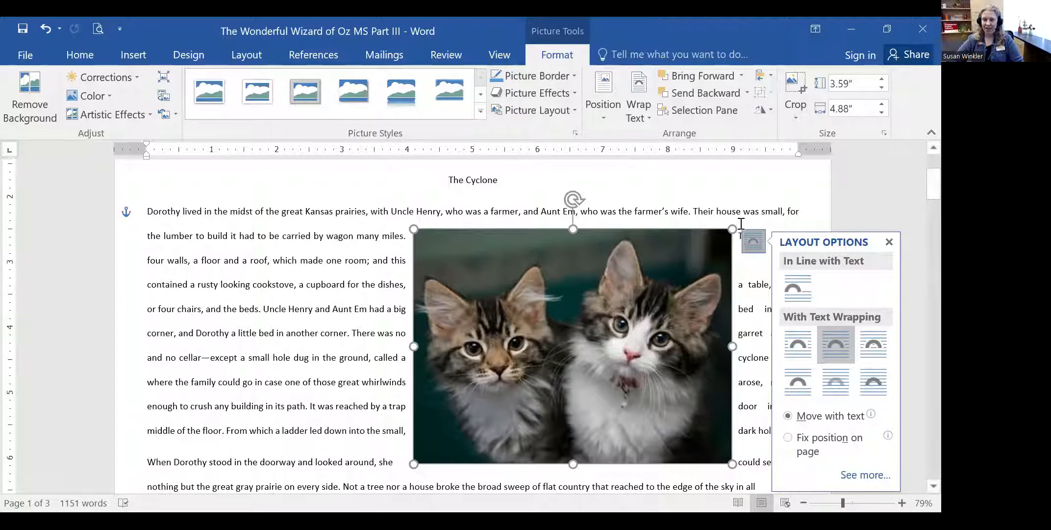
left_click(798, 349)
left_click(832, 347)
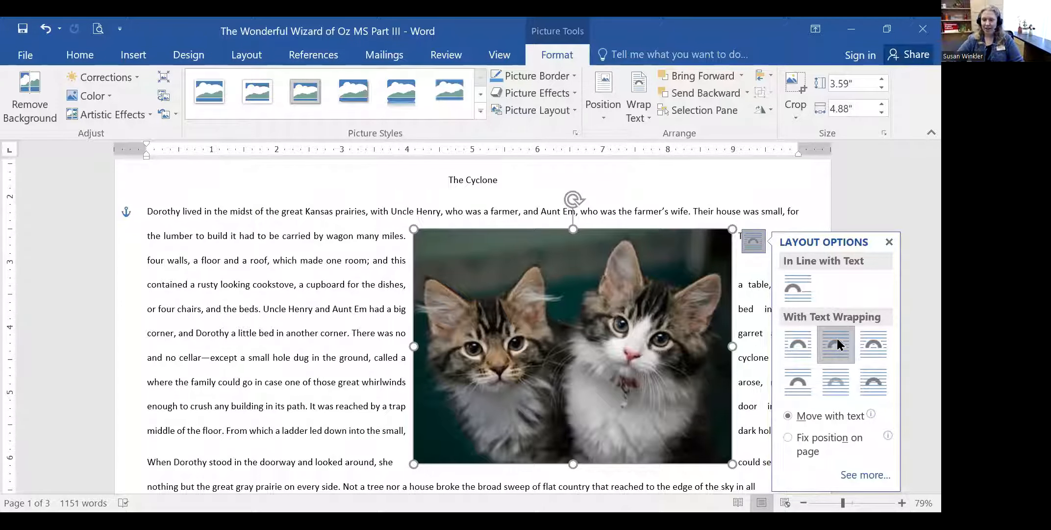
left_click(872, 336)
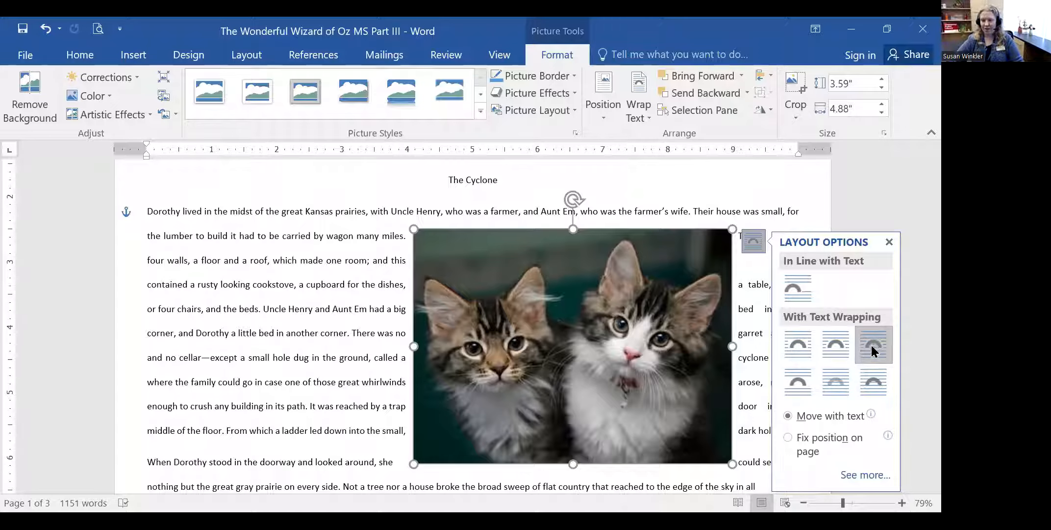
left_click(784, 342)
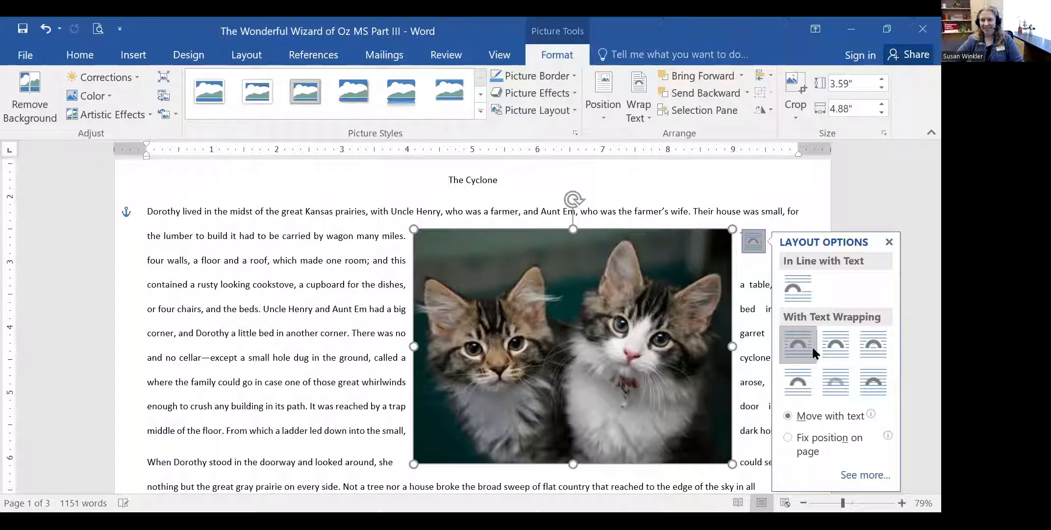
left_click(883, 342)
left_click(800, 386)
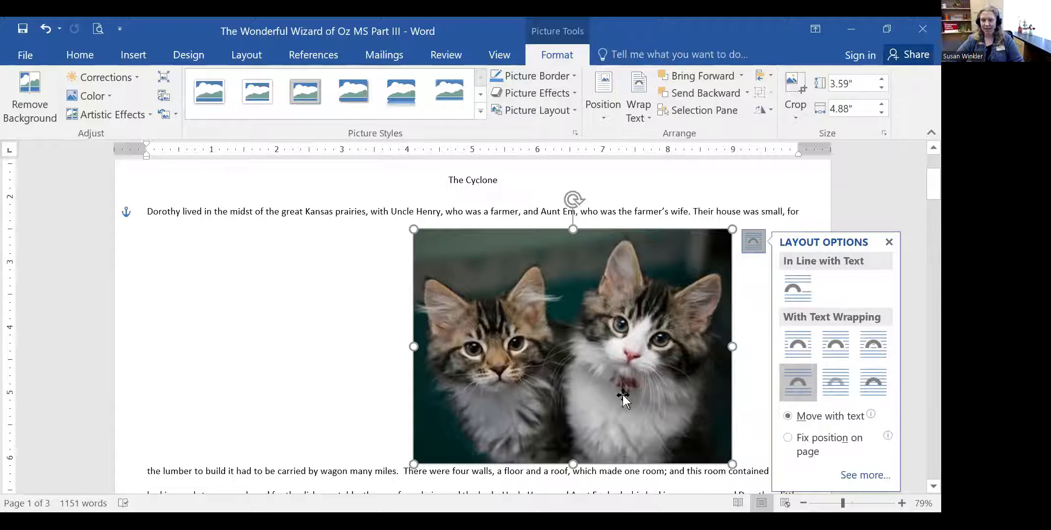
- Compare Behind Text and In Front of Text, then settle on Square and nudge the picture left
left_click(837, 382)
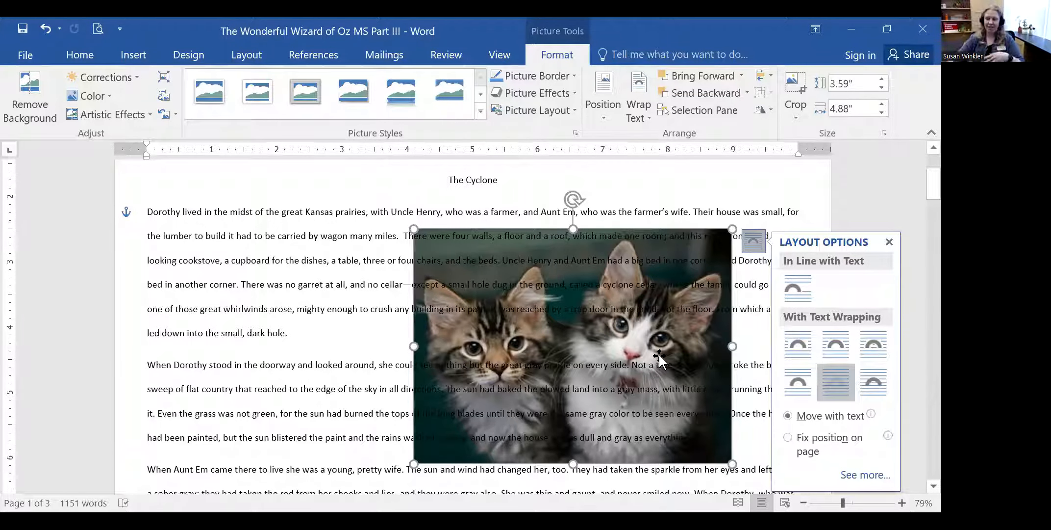
left_click(879, 369)
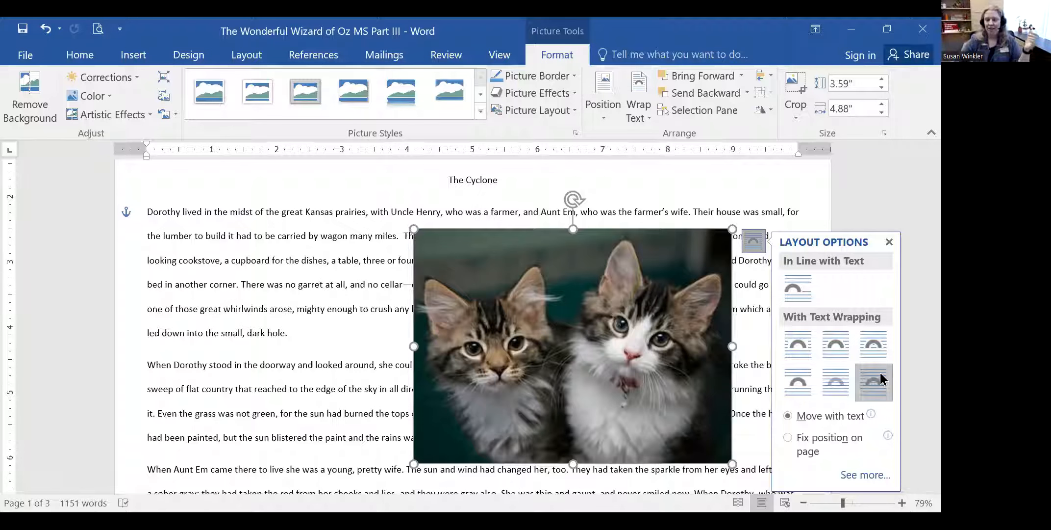
left_click(840, 388)
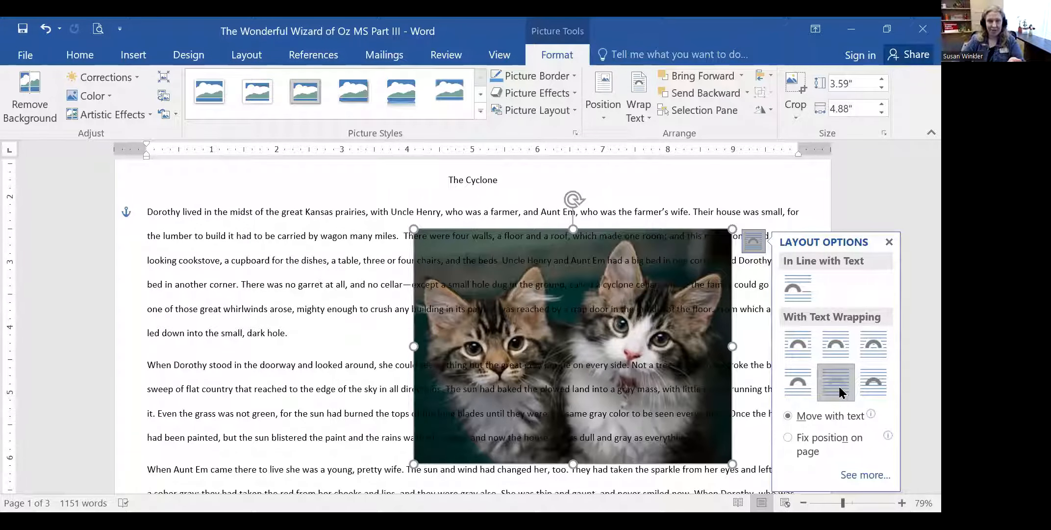
left_click(885, 388)
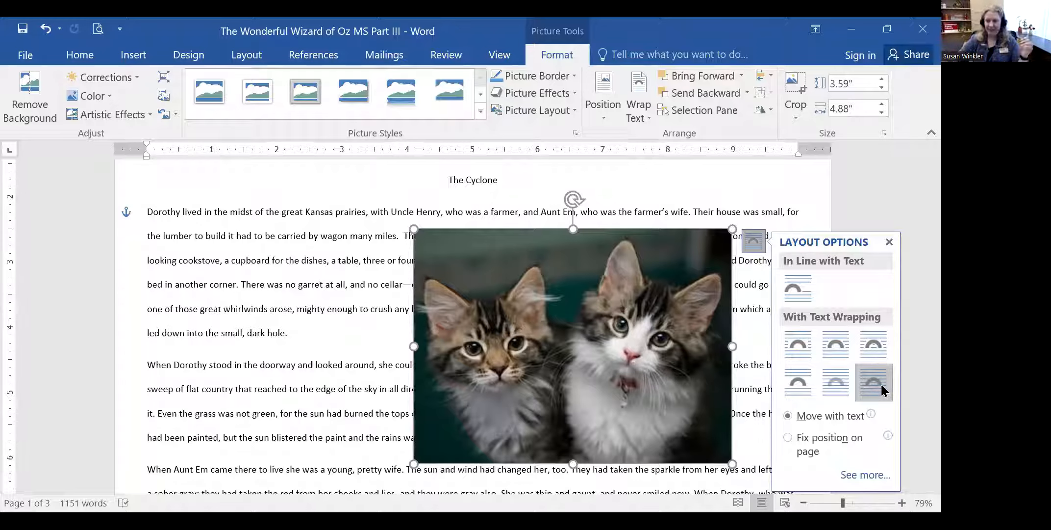
left_click(795, 342)
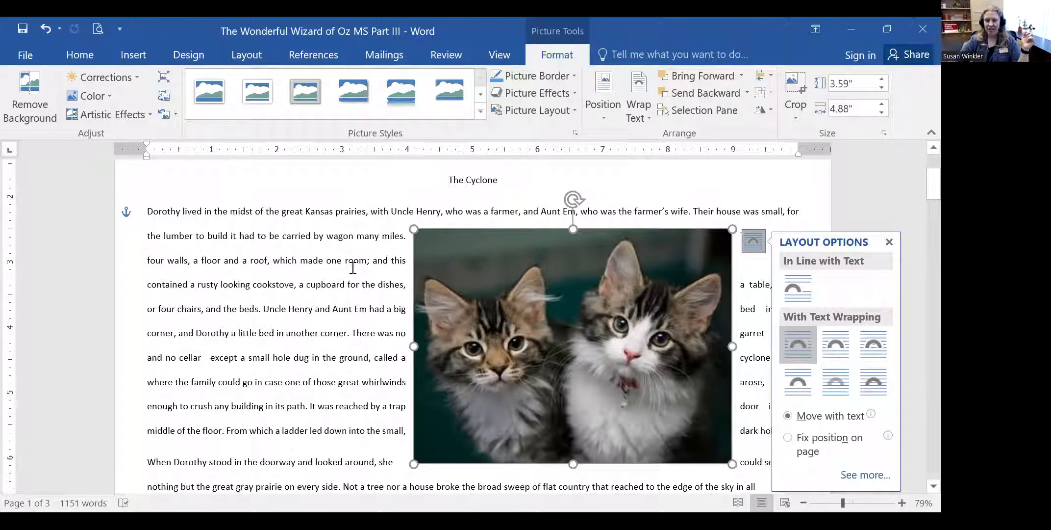
left_click_drag(545, 273, 492, 267)
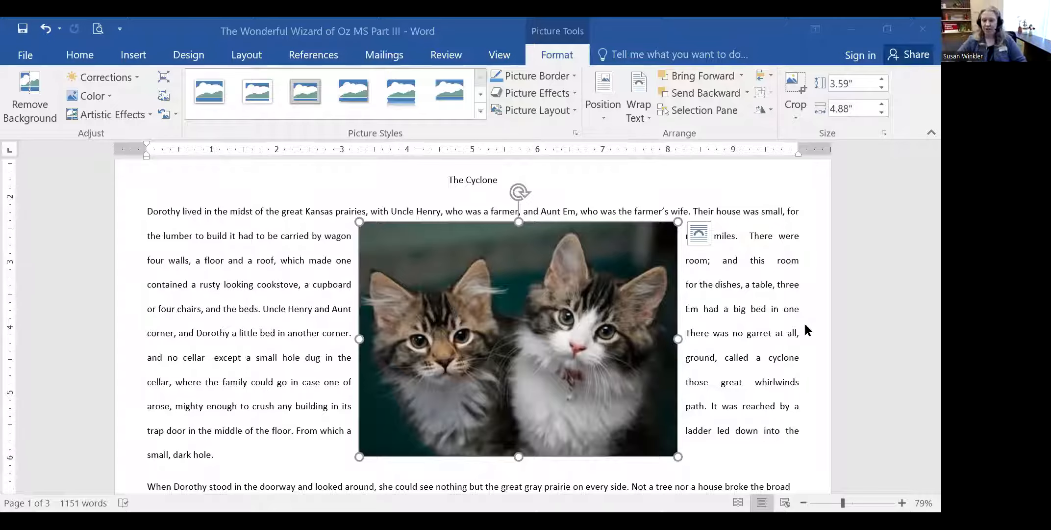
- Drag the kittens picture to the left margin at the top of the opening paragraph
left_click(544, 242)
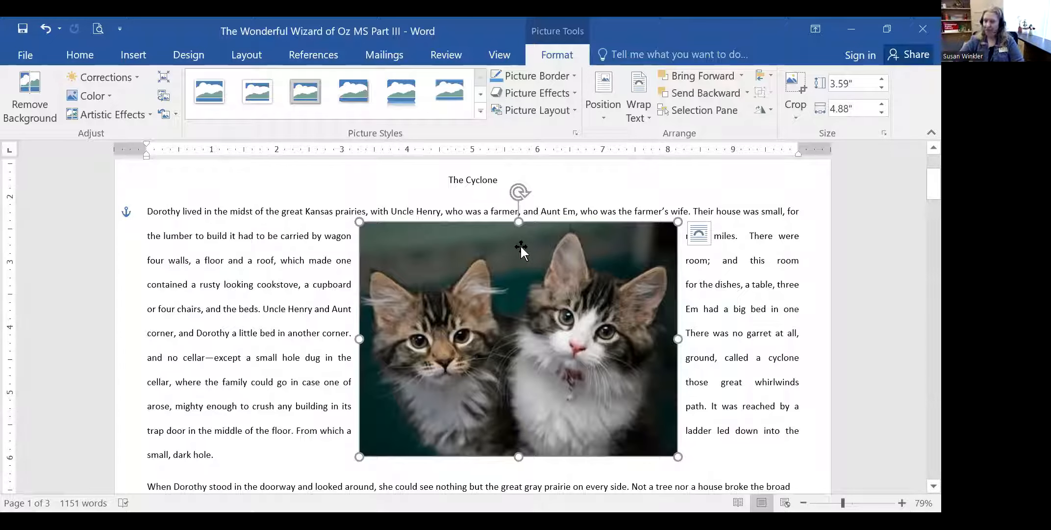
left_click_drag(521, 248, 407, 248)
left_click_drag(367, 249, 307, 249)
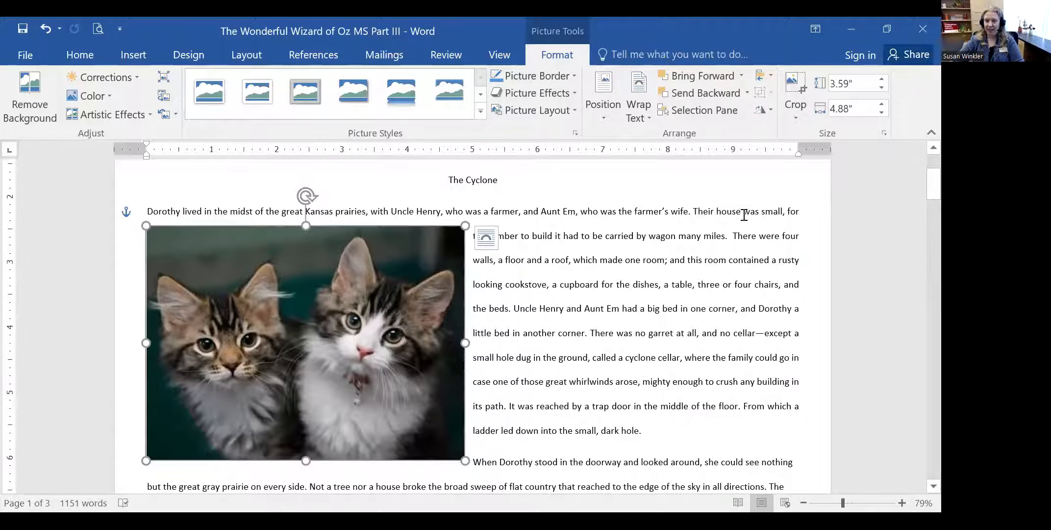
left_click_drag(355, 317, 352, 298)
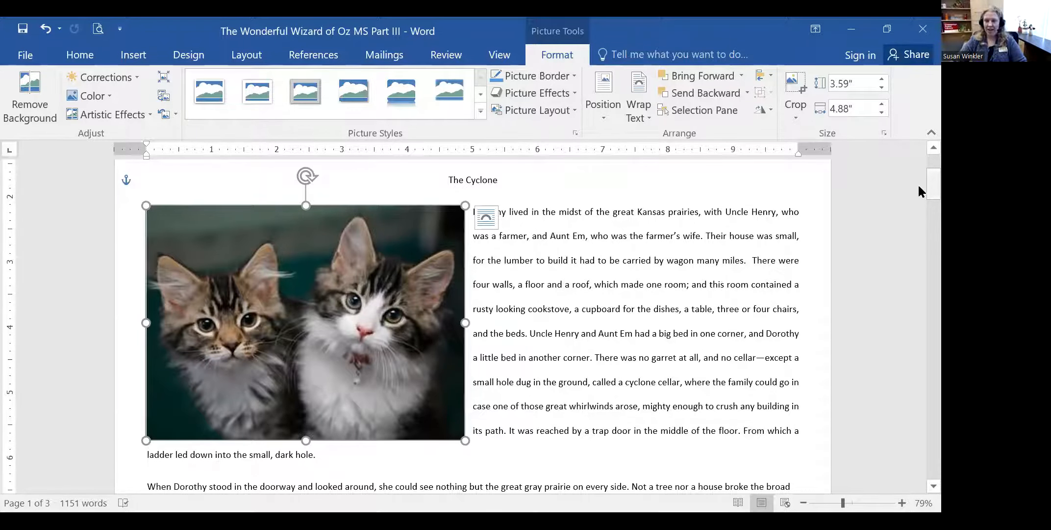
scroll(919, 186, "down", 2)
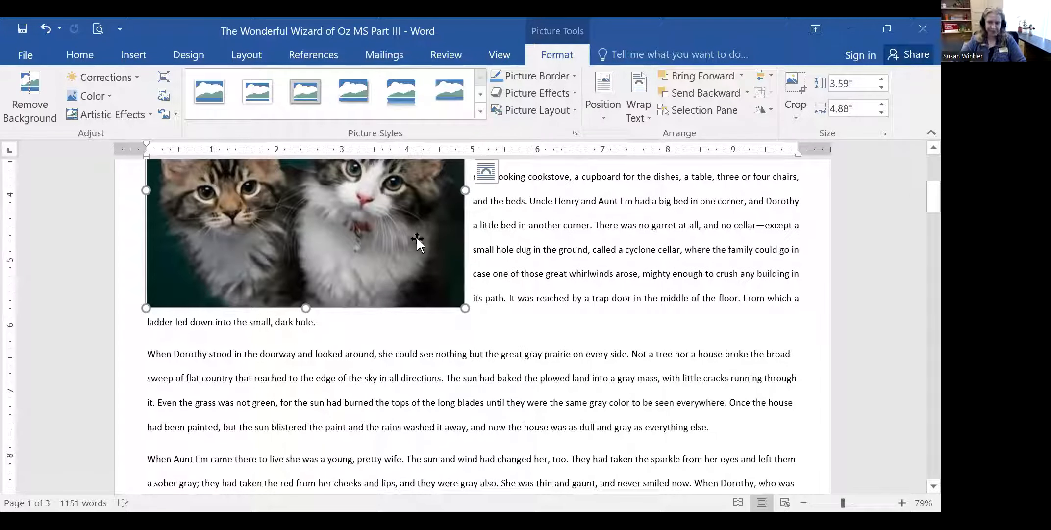
left_click_drag(401, 225, 388, 264)
scroll(388, 265, "up", 3)
left_click_drag(290, 271, 302, 240)
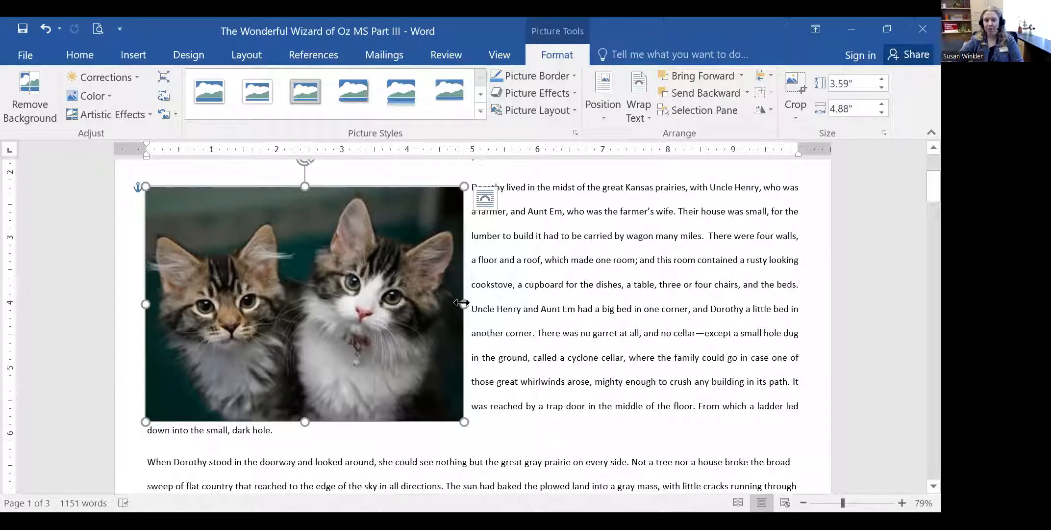
- Shrink the kittens picture to 3.05" by 3.56" with its side and corner handles, then select the first paragraph
left_click_drag(461, 303, 420, 303)
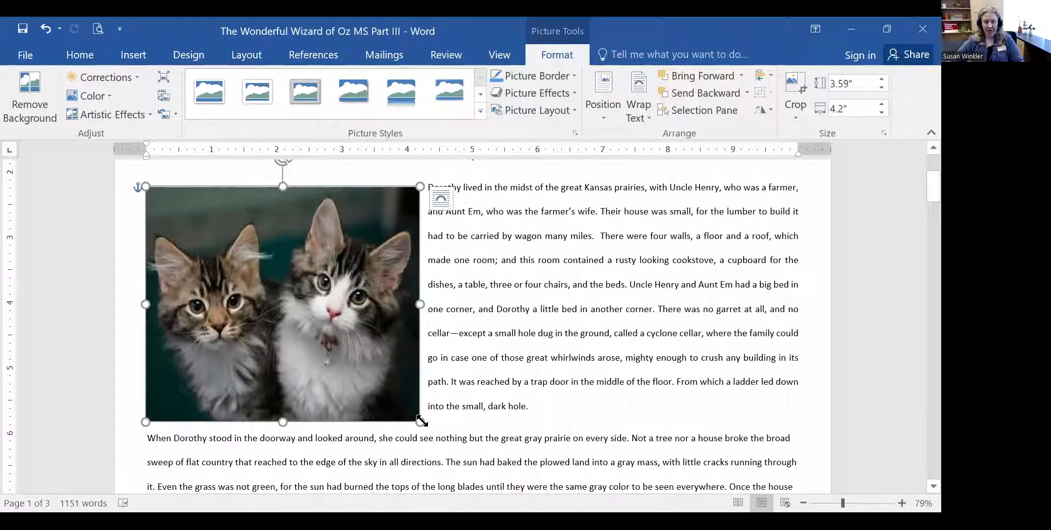
left_click_drag(421, 422, 376, 357)
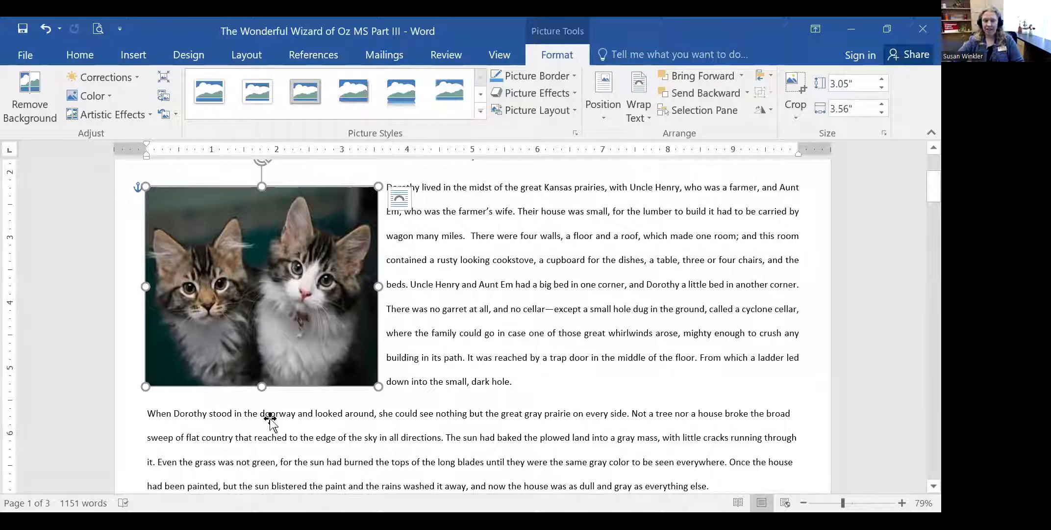
left_click_drag(516, 379, 392, 190)
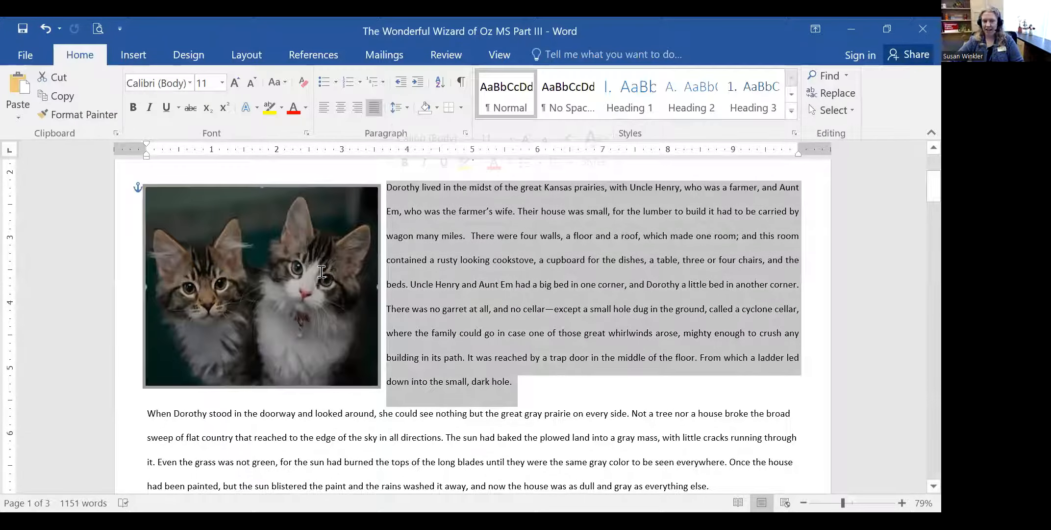
left_click(540, 380)
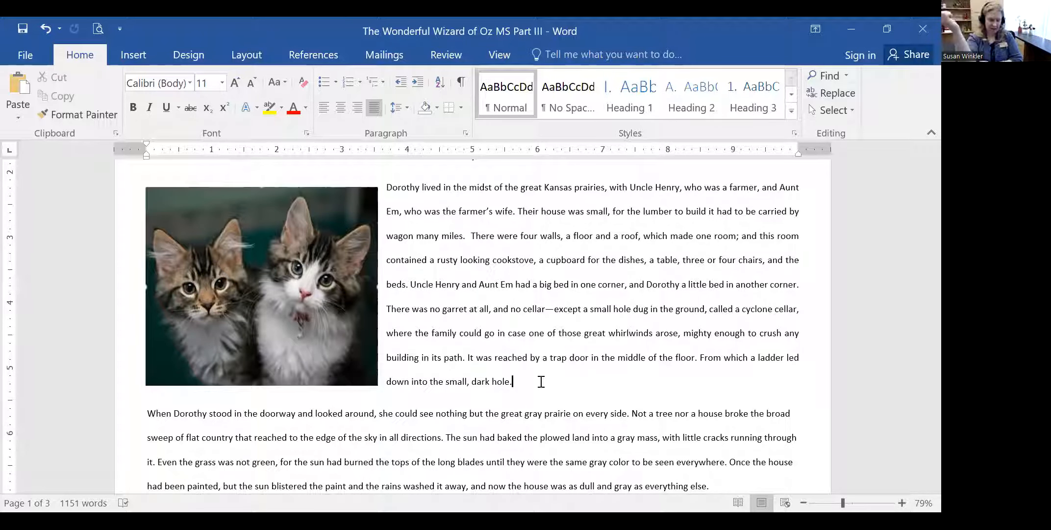
left_click(290, 284)
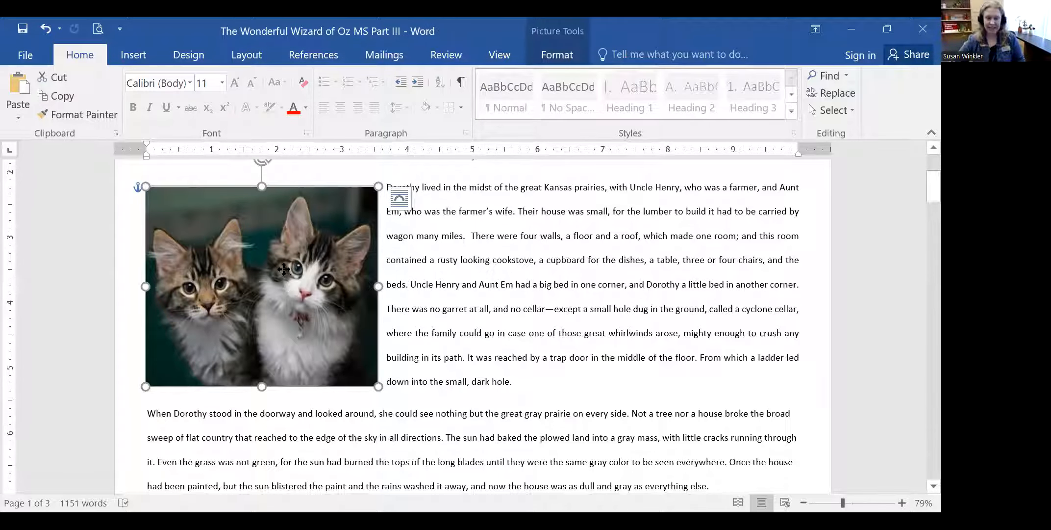
- Open the Format Picture pane for the kittens picture from its right-click menu
right_click(284, 269)
left_click(268, 270)
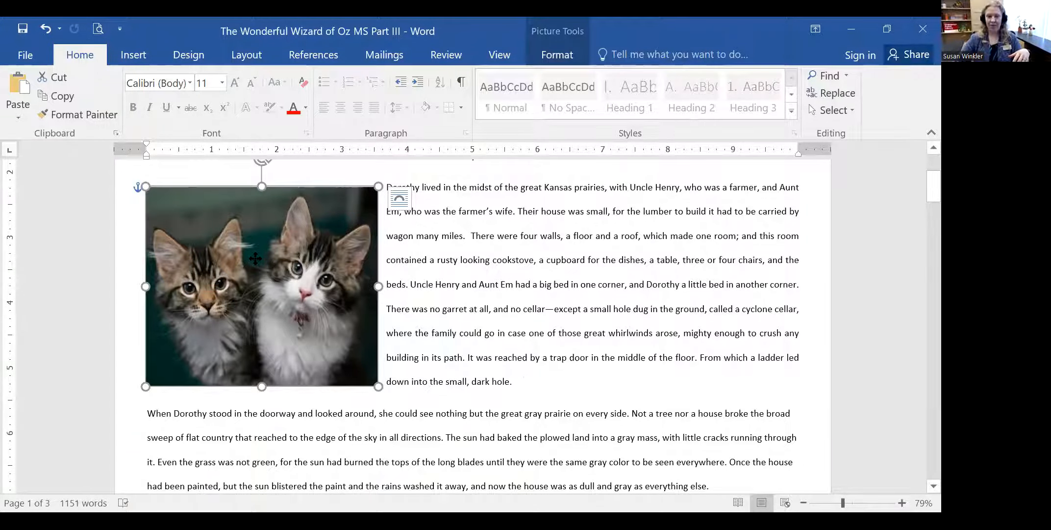
right_click(256, 260)
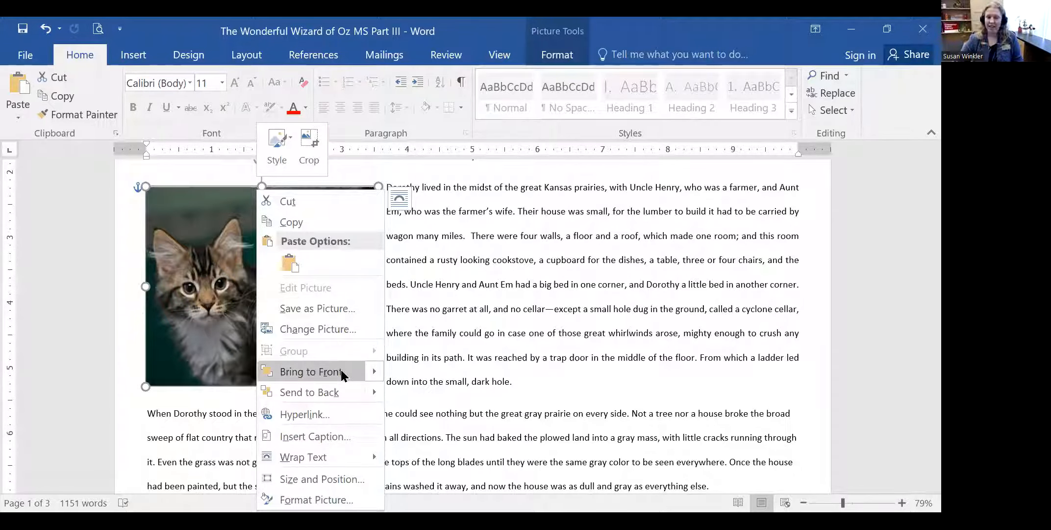
mouse_move(344, 390)
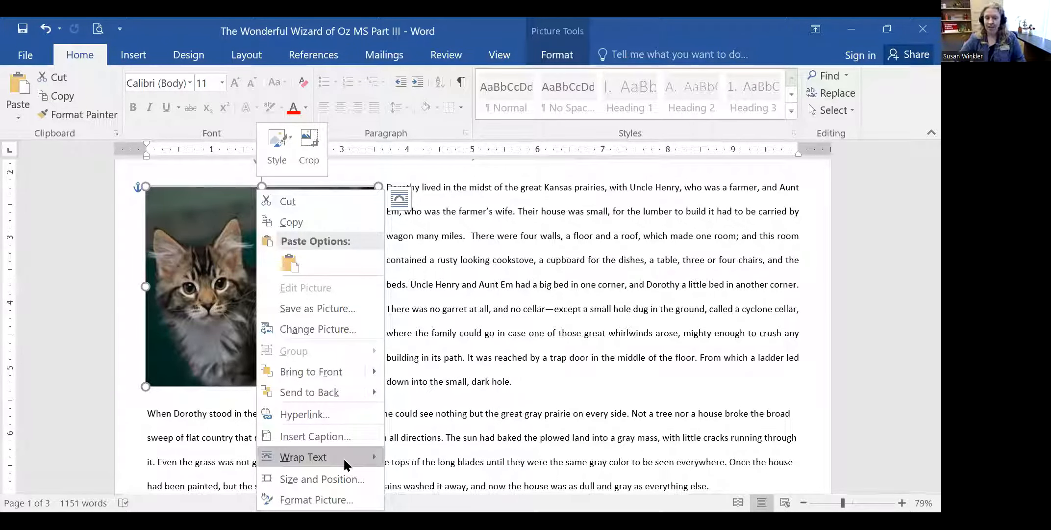
mouse_move(344, 459)
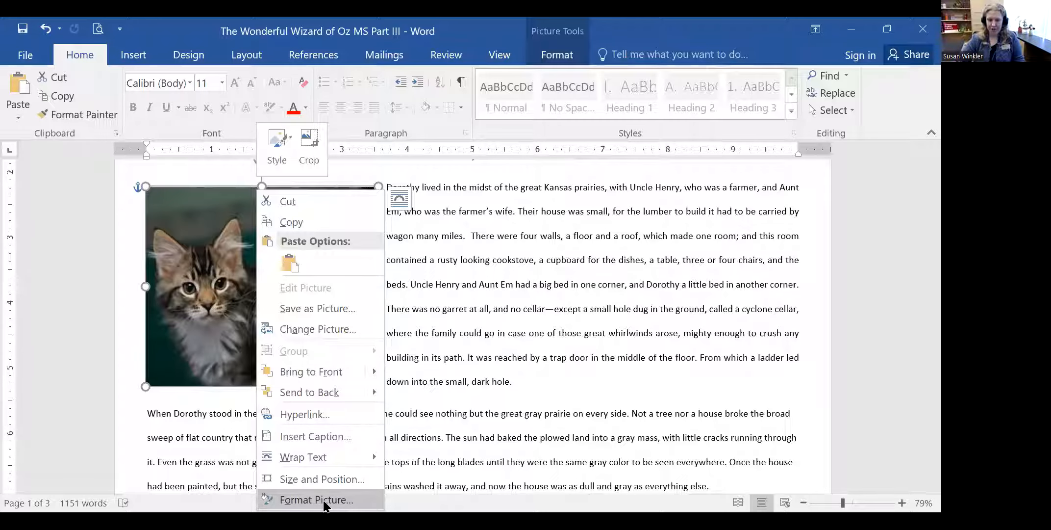
left_click(340, 498)
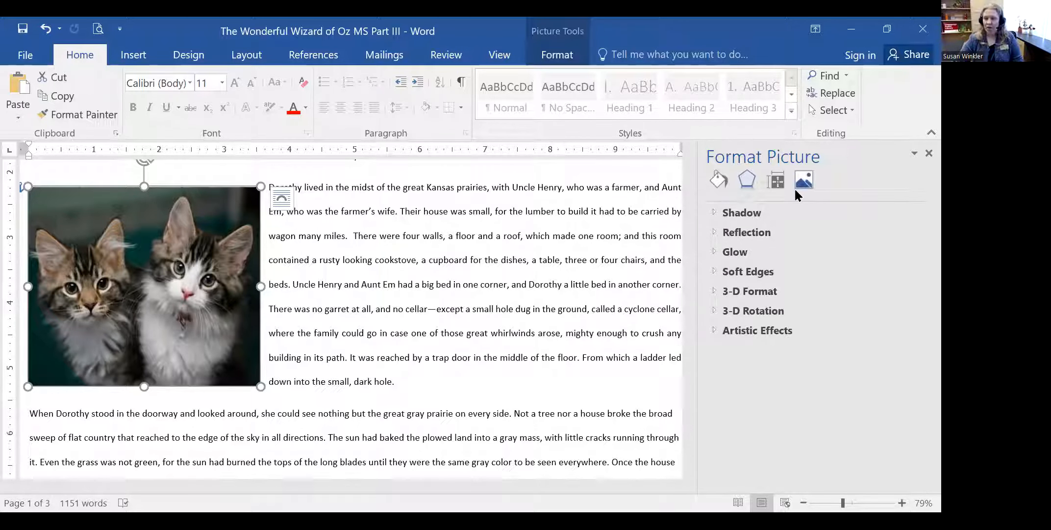
- Give the kittens picture a dark gray shadow in the Effects settings
left_click(725, 214)
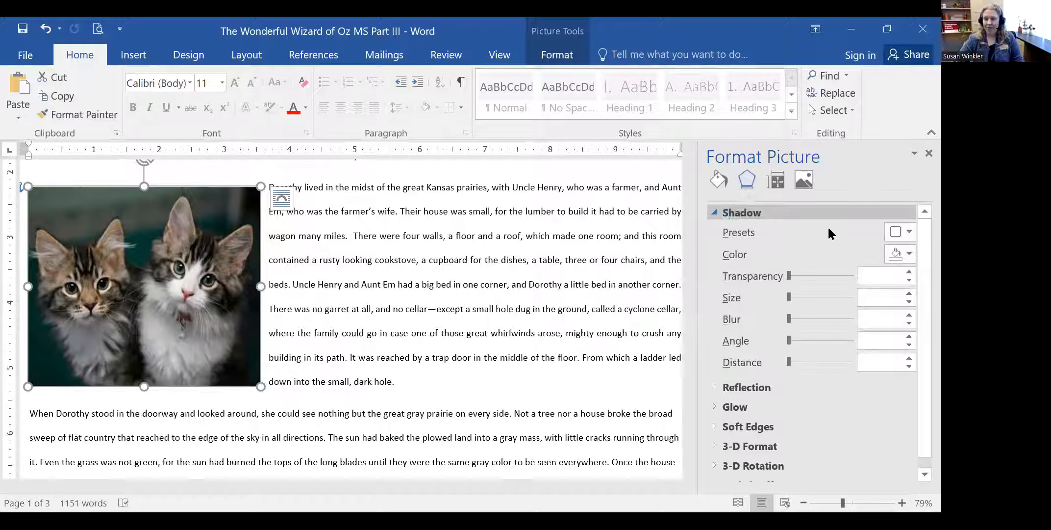
left_click(907, 252)
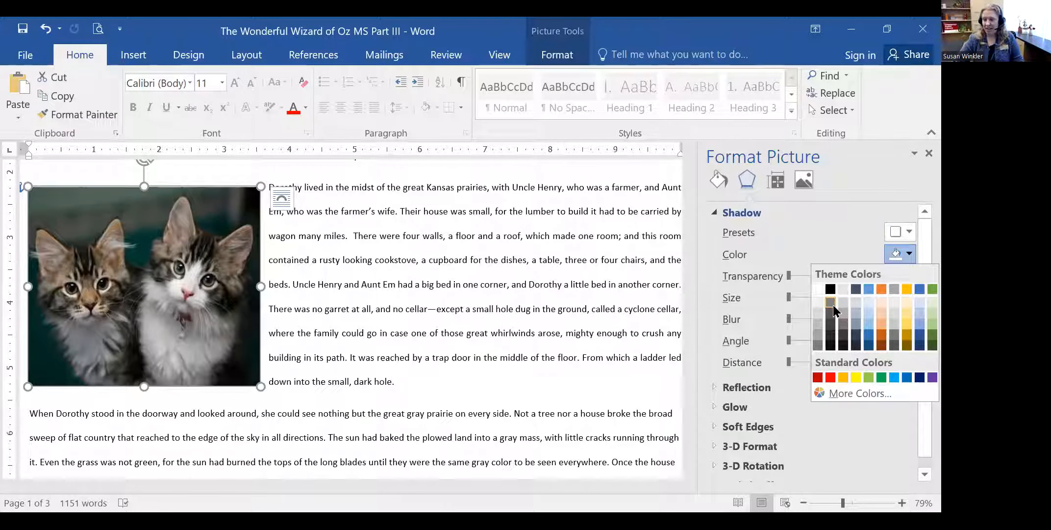
left_click(830, 302)
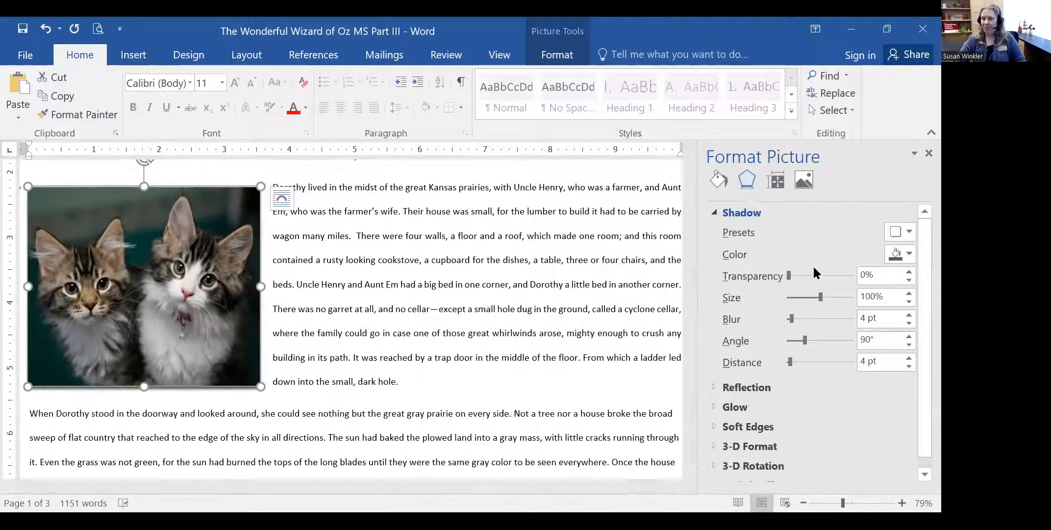
left_click(714, 210)
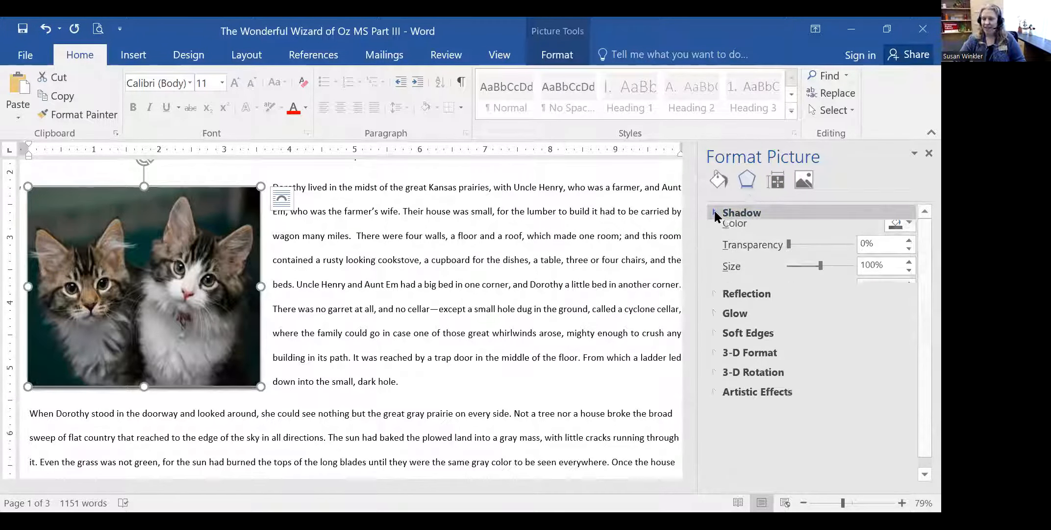
- Glance at the Reflection and Glow settings, then expand Artistic Effects
left_click(711, 231)
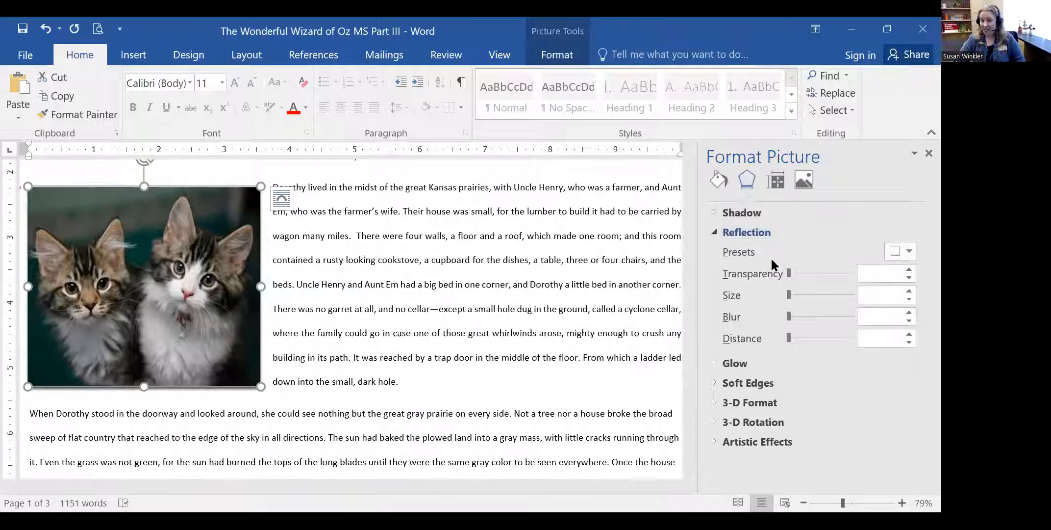
left_click(710, 231)
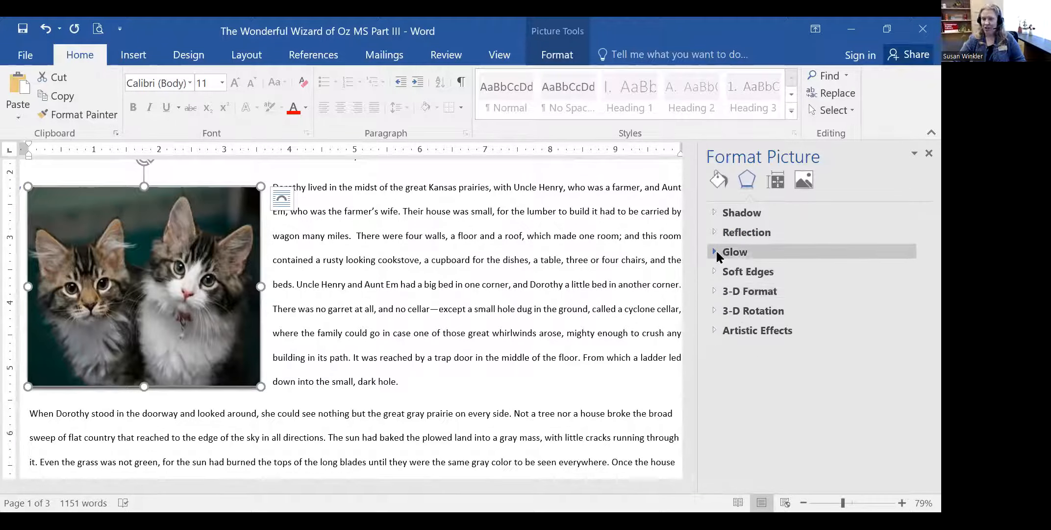
left_click(716, 251)
left_click(716, 251)
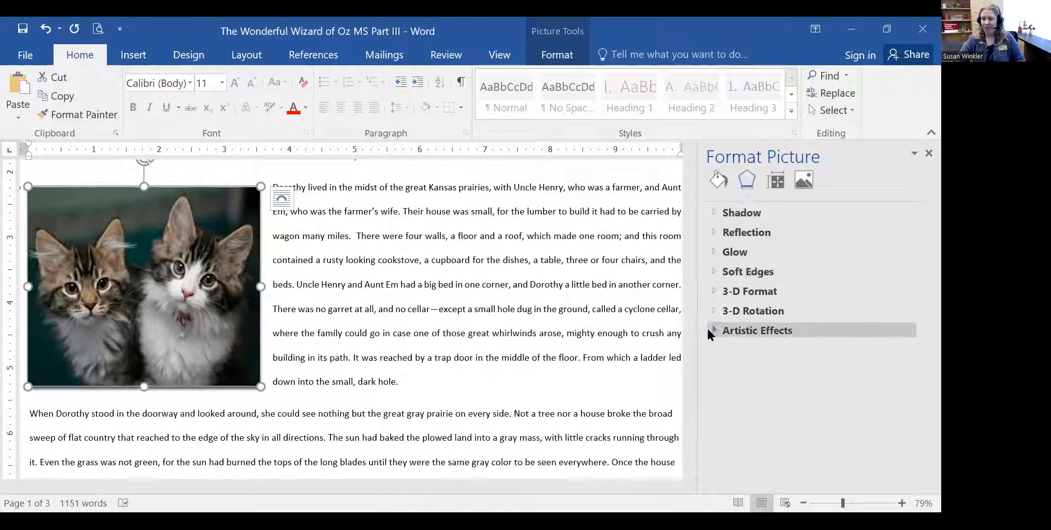
left_click(710, 331)
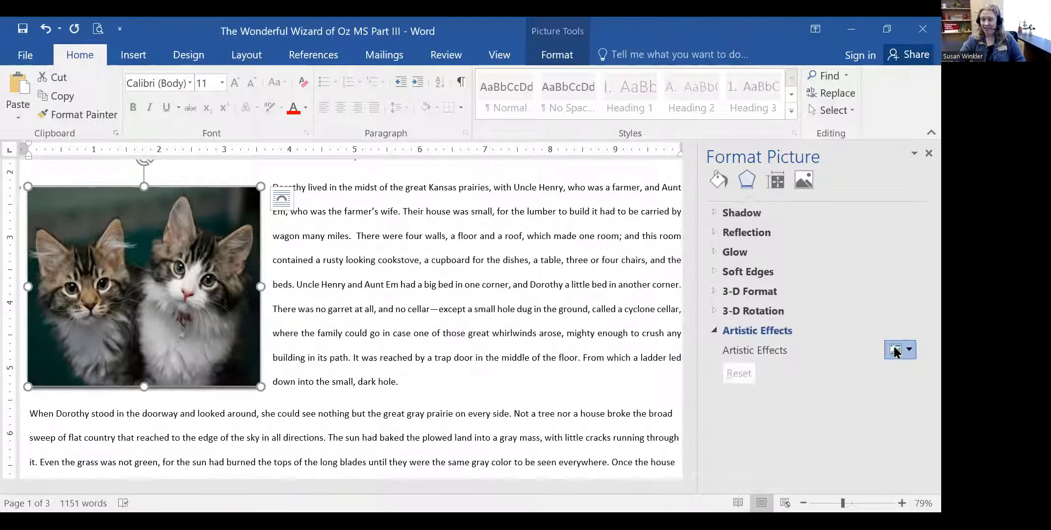
left_click(894, 350)
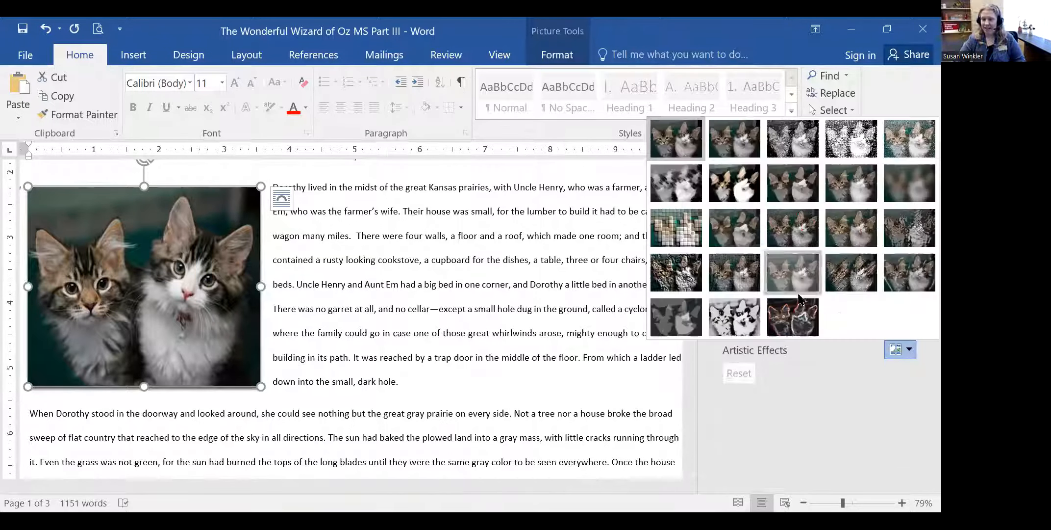
left_click(740, 264)
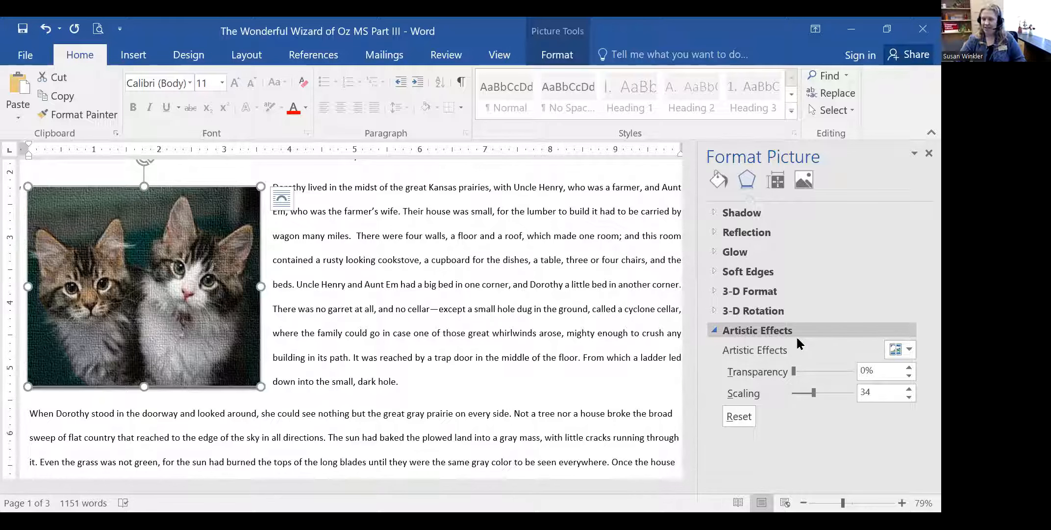
left_click(909, 350)
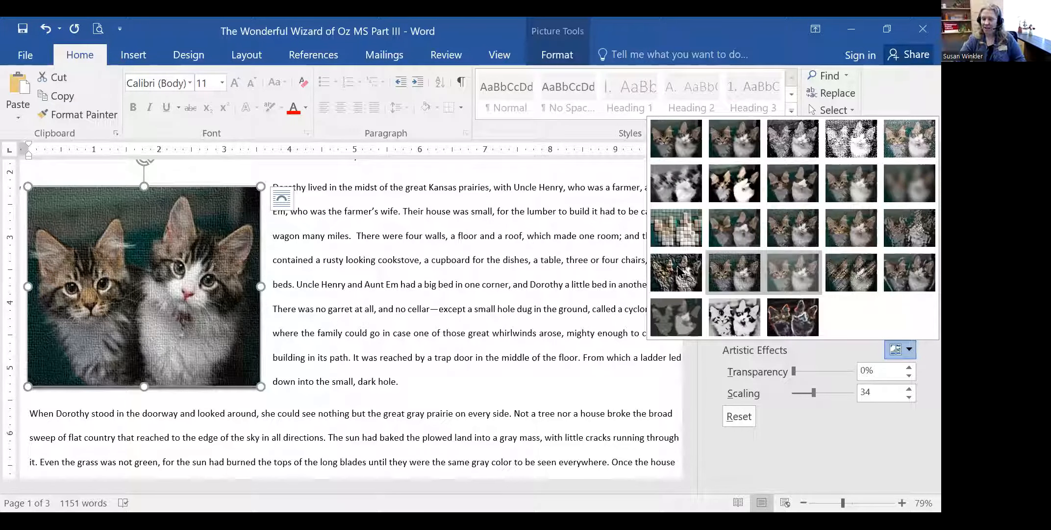
left_click(744, 272)
left_click(910, 349)
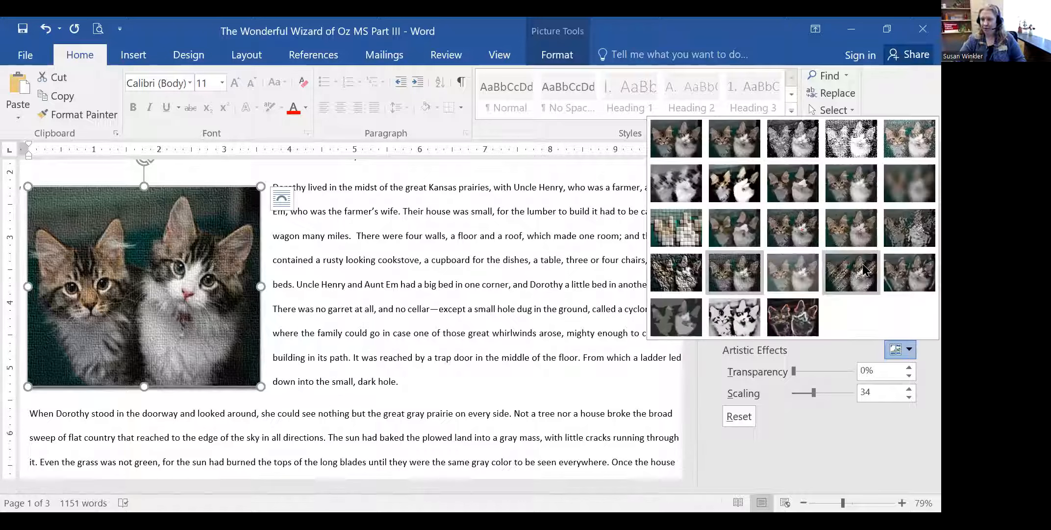
left_click(736, 148)
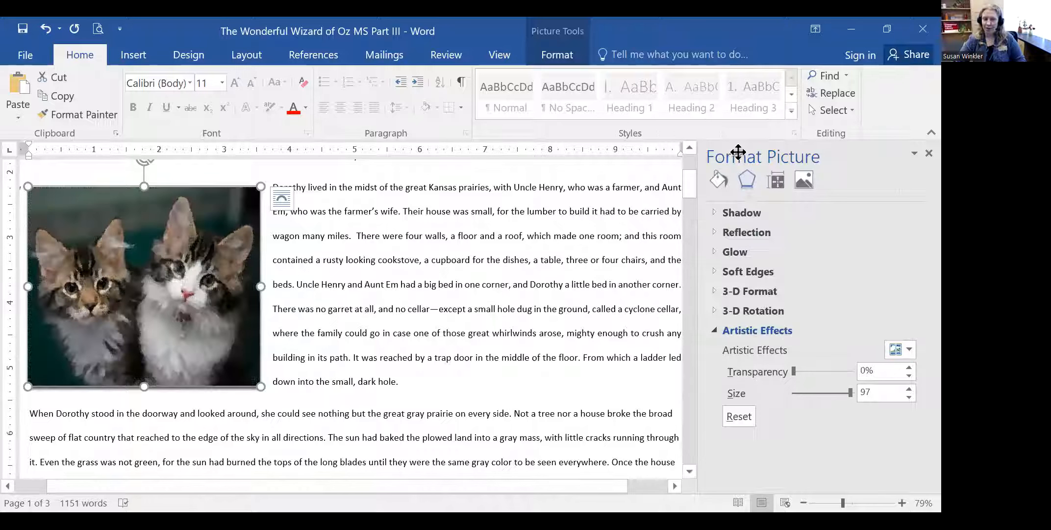
left_click(909, 348)
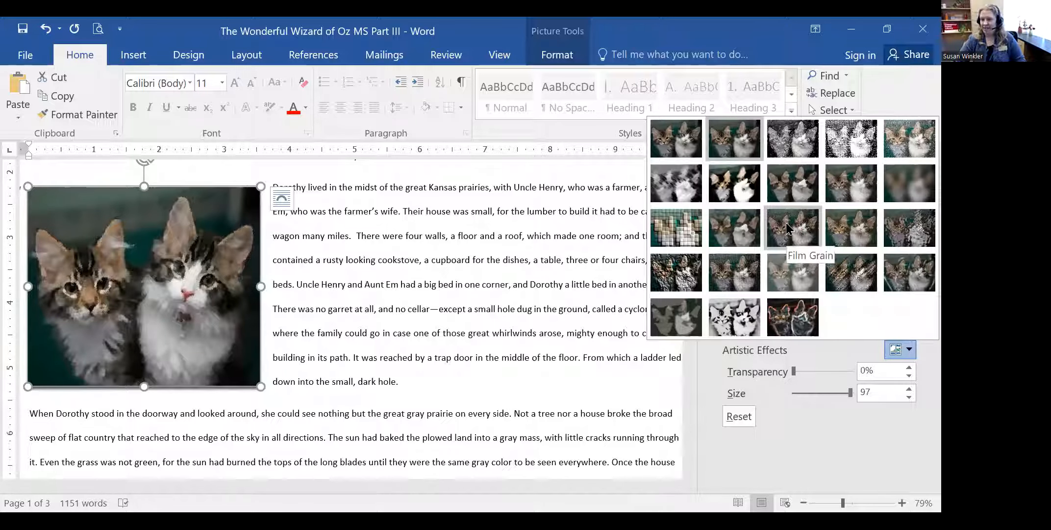
left_click(793, 227)
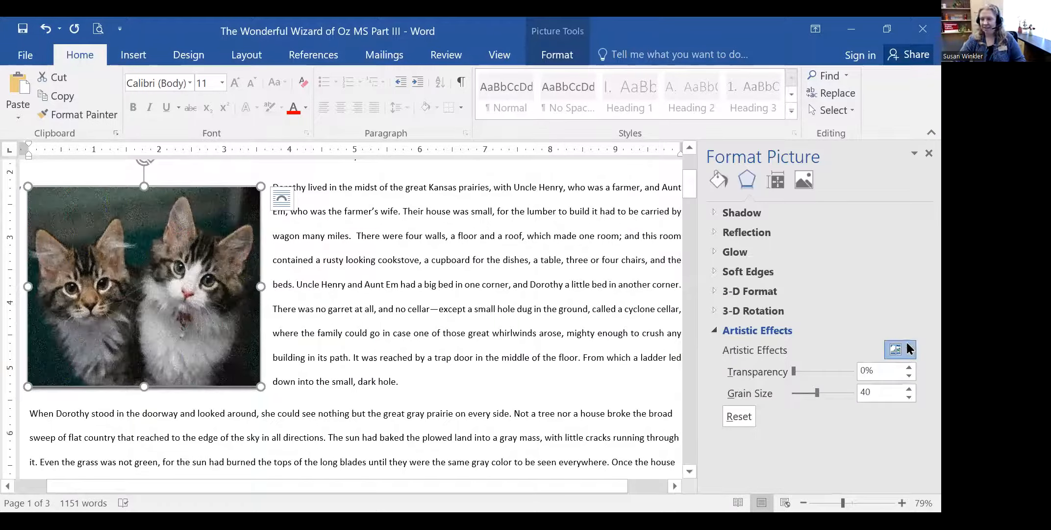
left_click(907, 348)
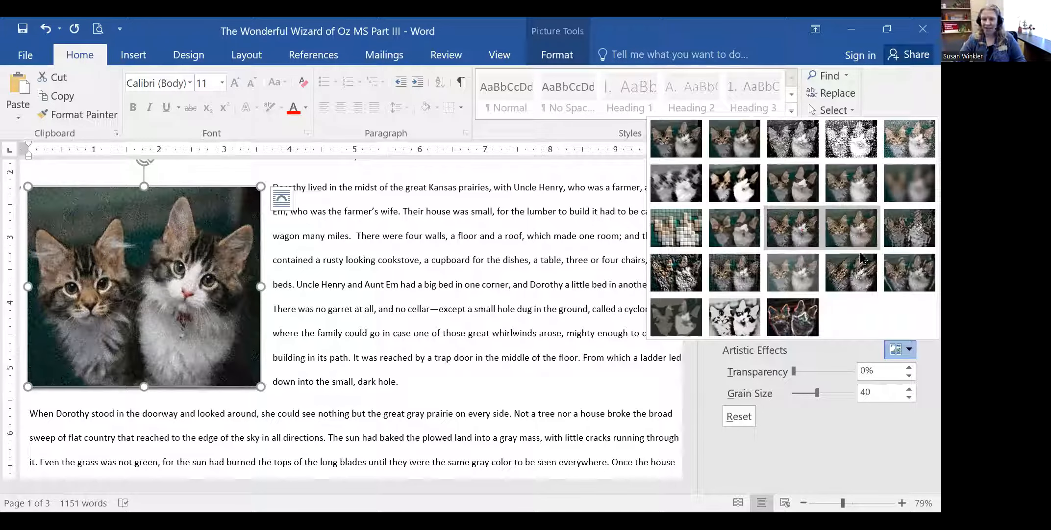
left_click(854, 267)
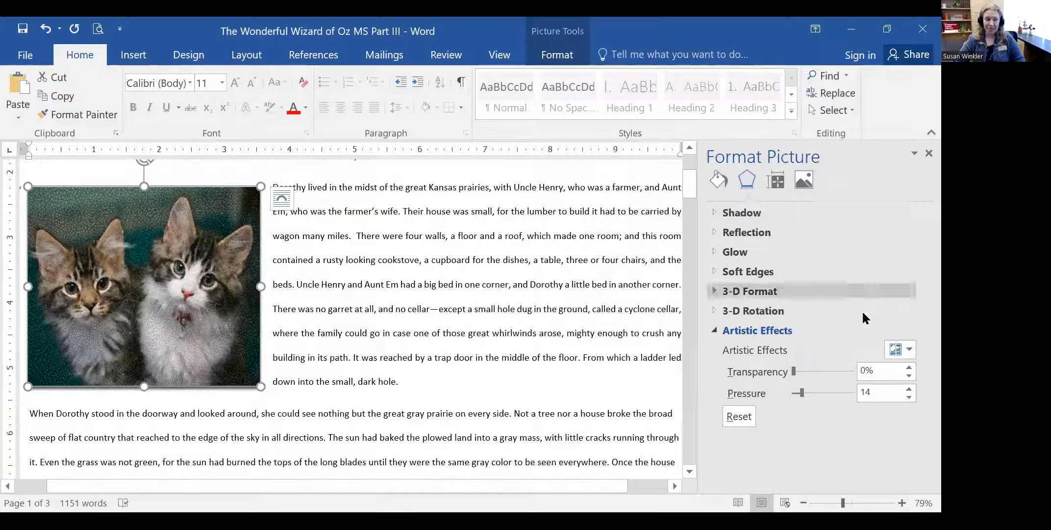
left_click(903, 342)
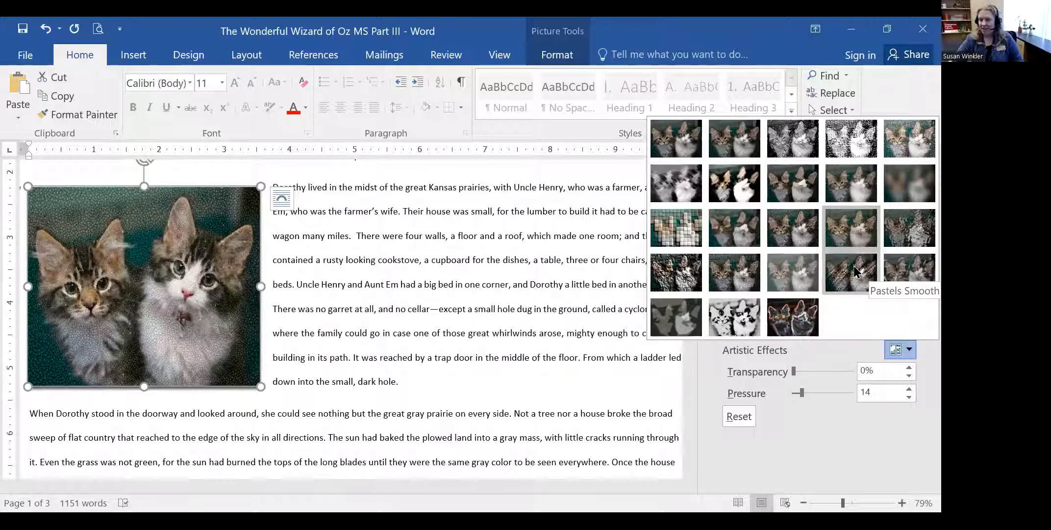
left_click(848, 287)
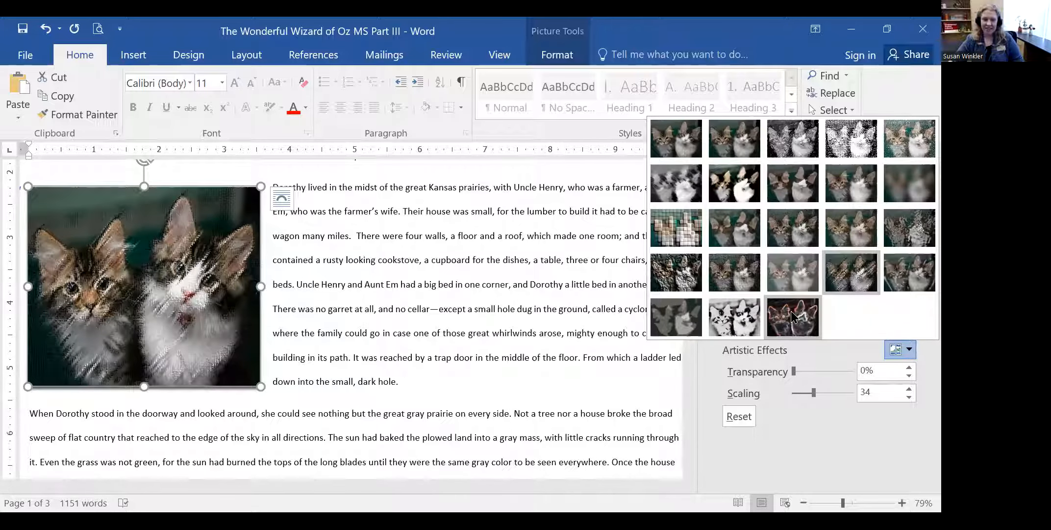
left_click(793, 318)
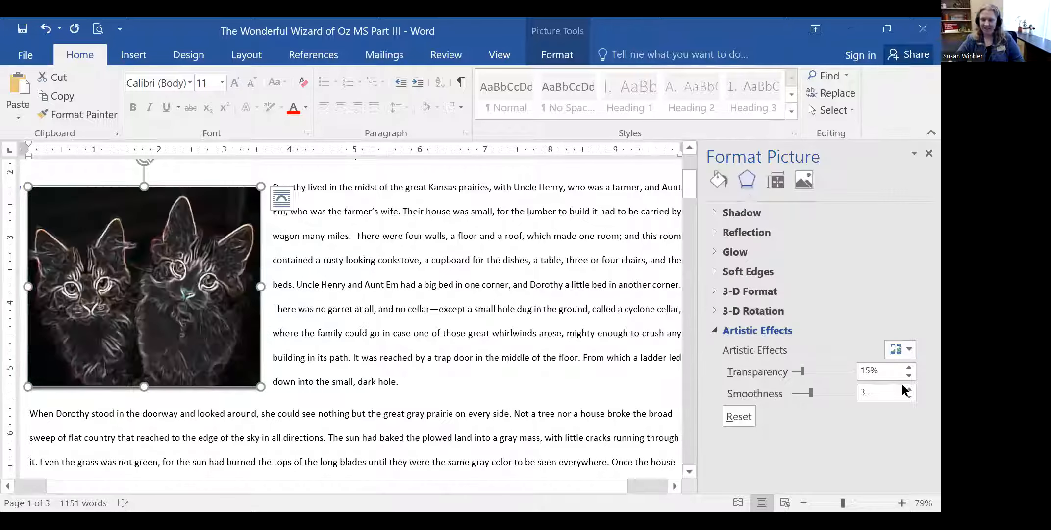
left_click(911, 349)
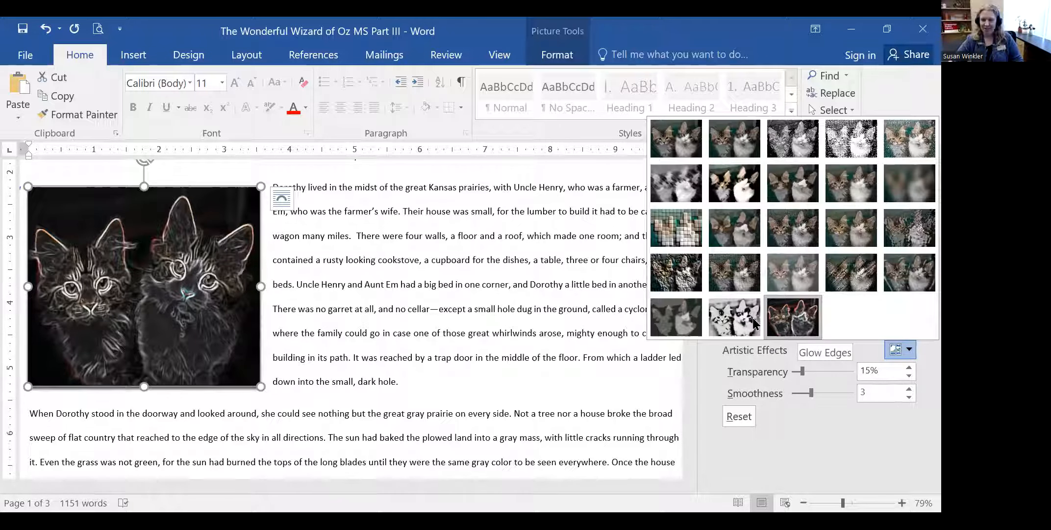
left_click(734, 321)
left_click(908, 349)
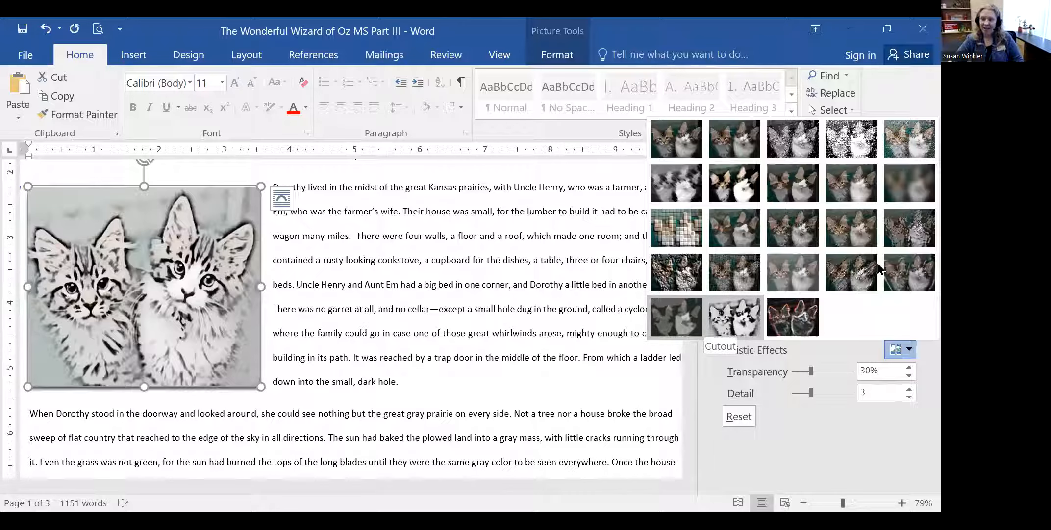
left_click(794, 140)
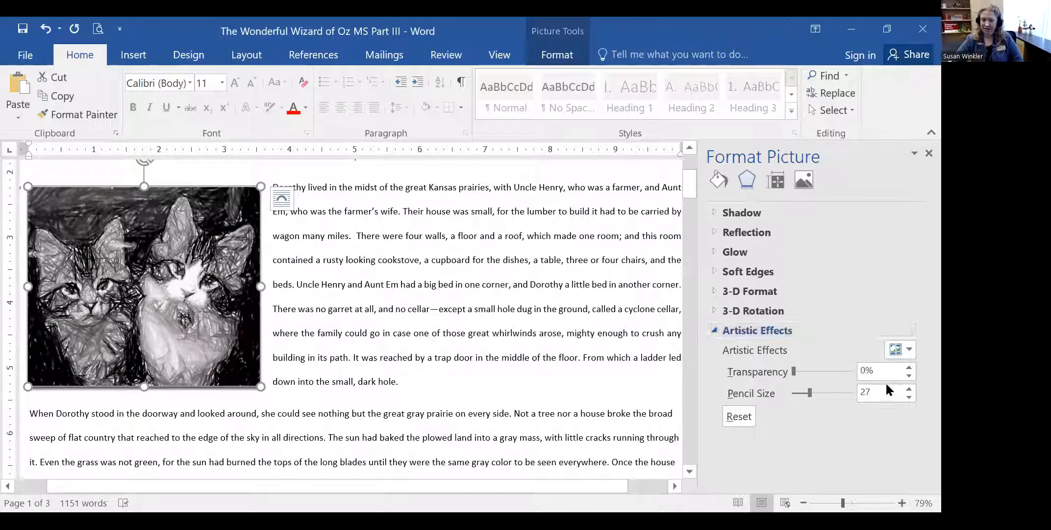
left_click(909, 350)
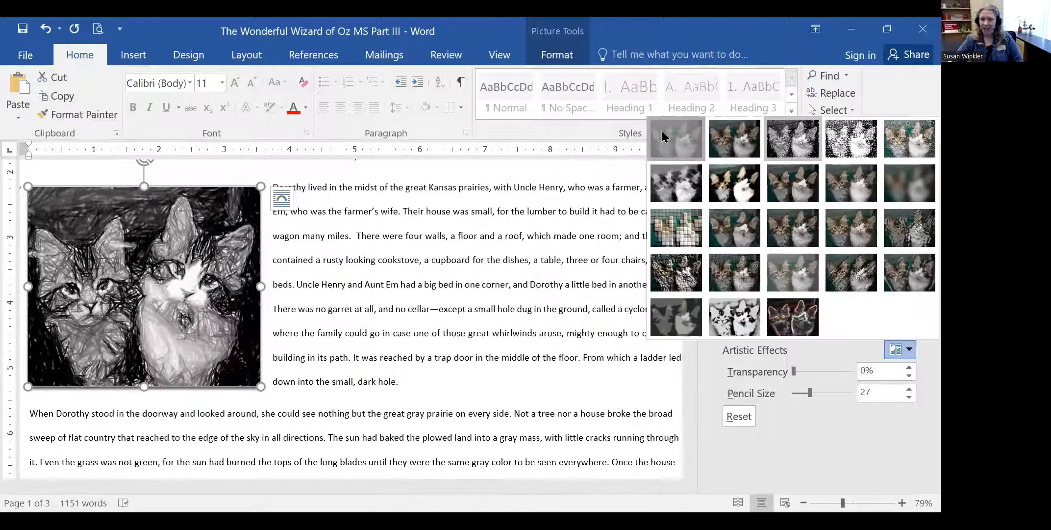
left_click(663, 136)
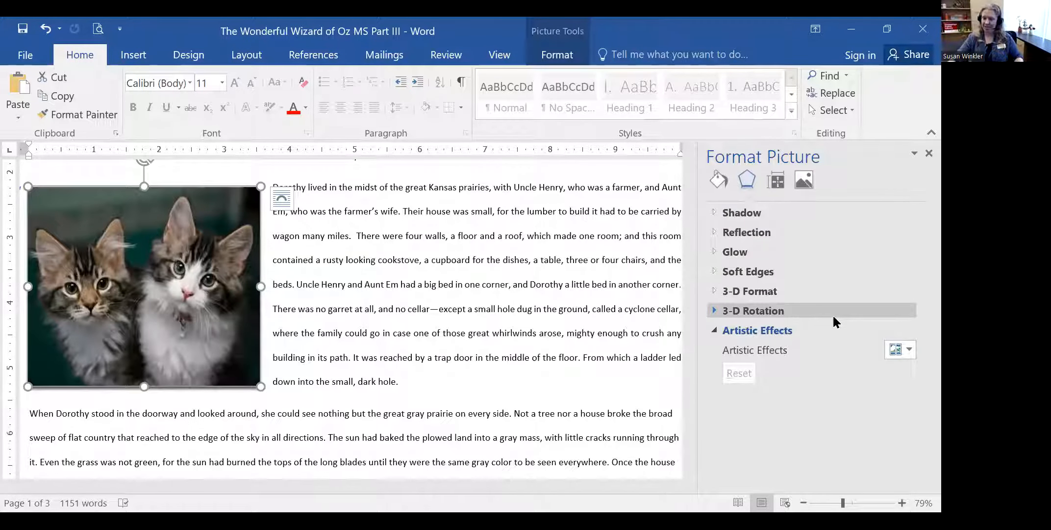
- Give the kittens picture a gradient fill with a white stop at position 54%
left_click(714, 328)
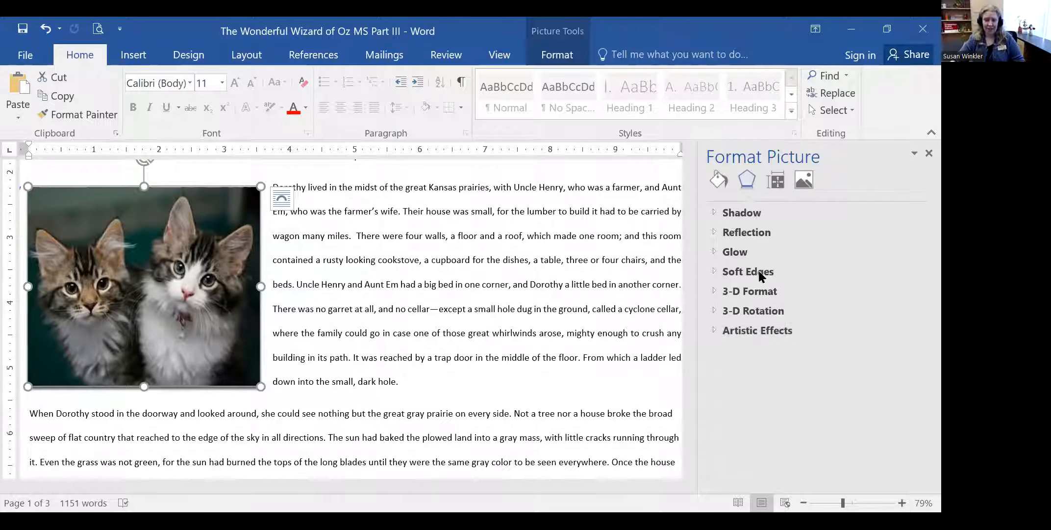
left_click(717, 179)
left_click(717, 211)
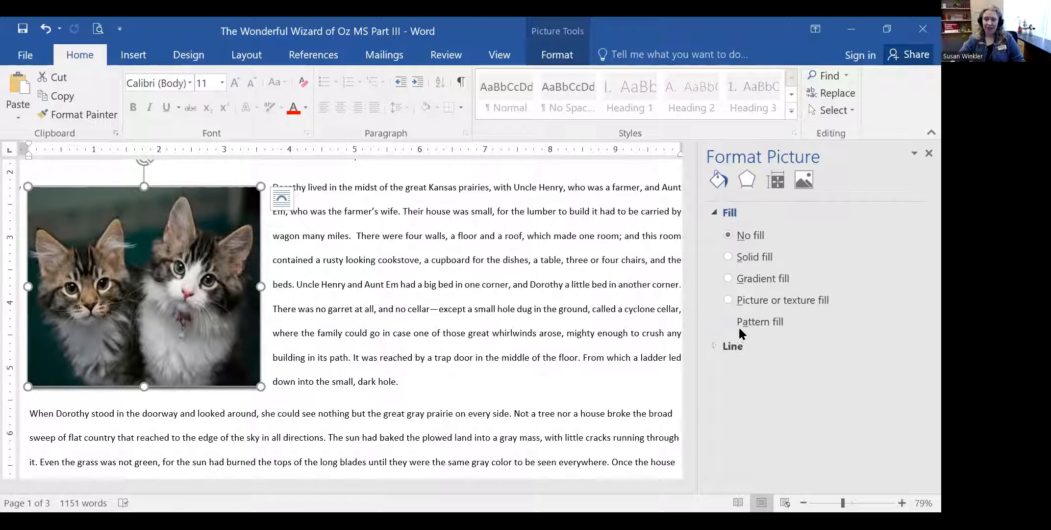
left_click(716, 342)
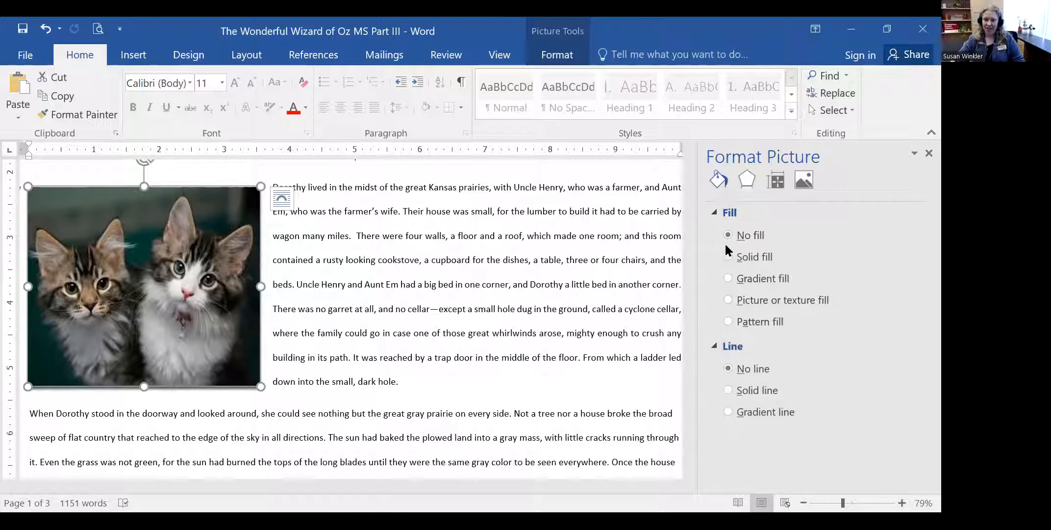
left_click(729, 277)
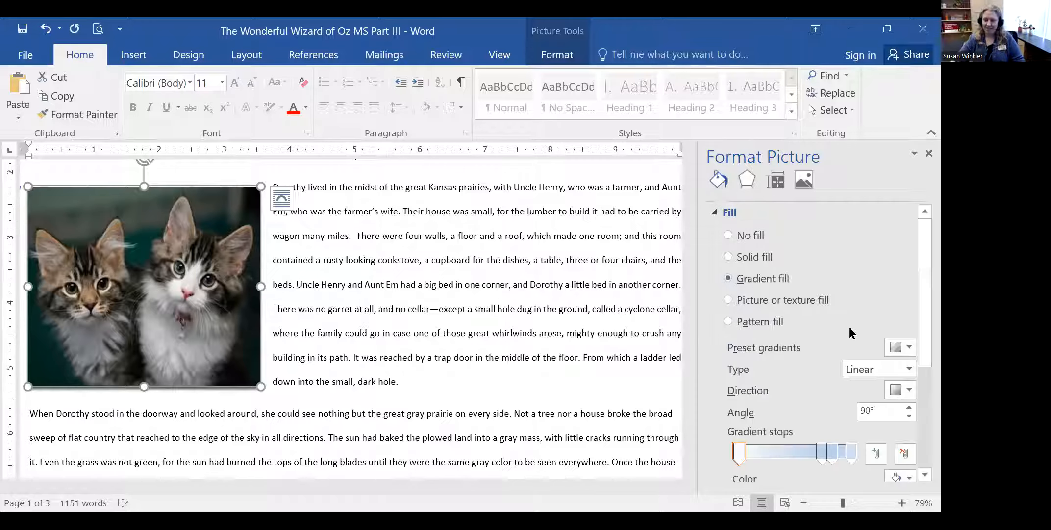
left_click_drag(918, 312, 918, 358)
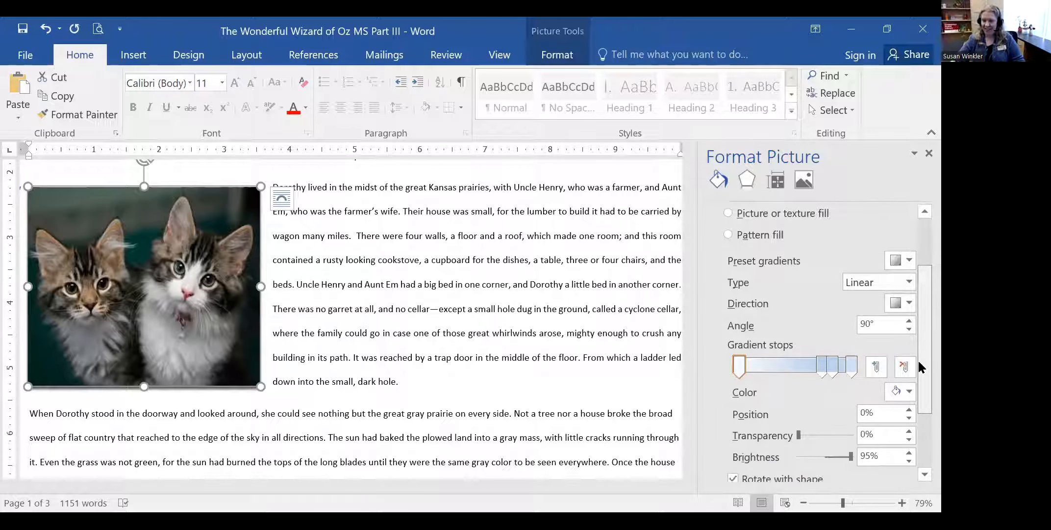
left_click_drag(797, 365, 801, 376)
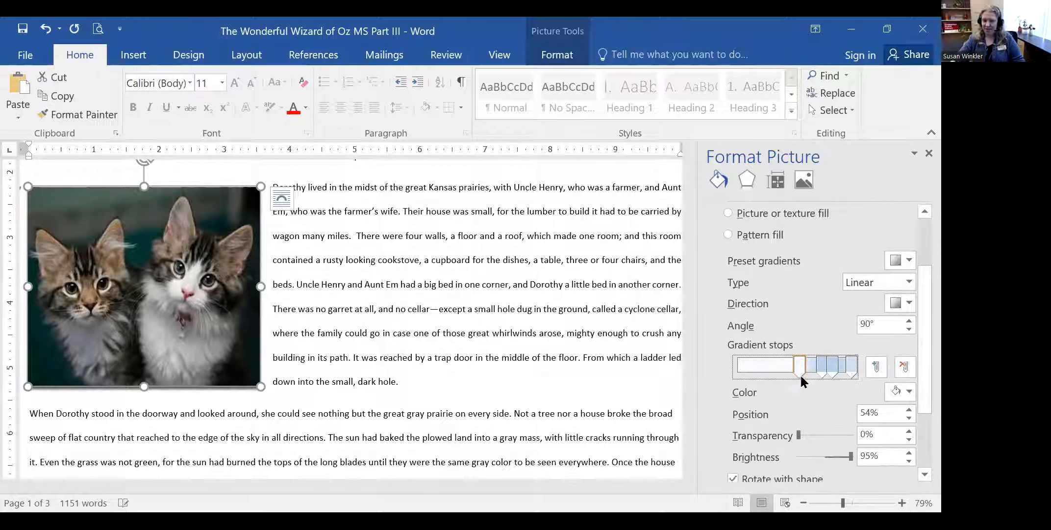
left_click(908, 390)
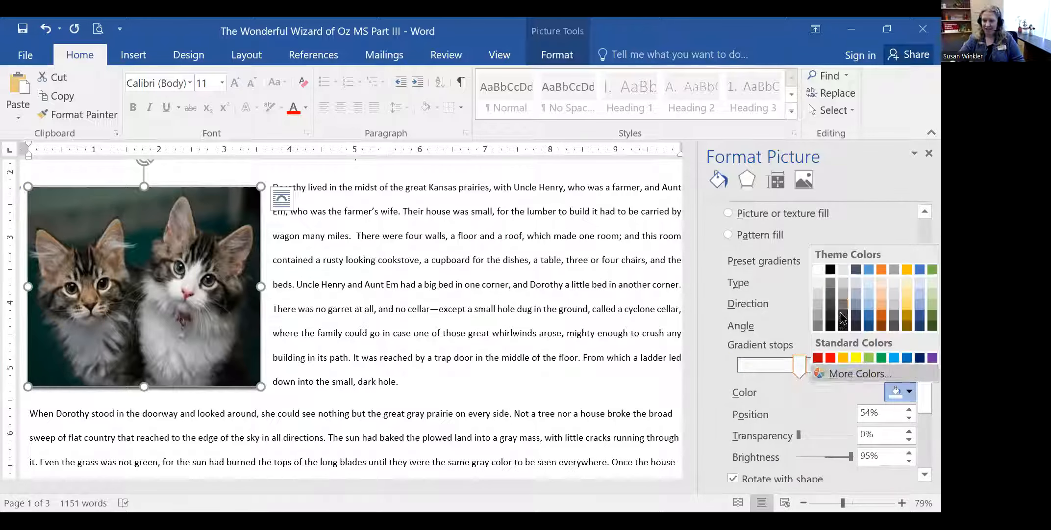
left_click(815, 267)
left_click_drag(917, 285, 920, 254)
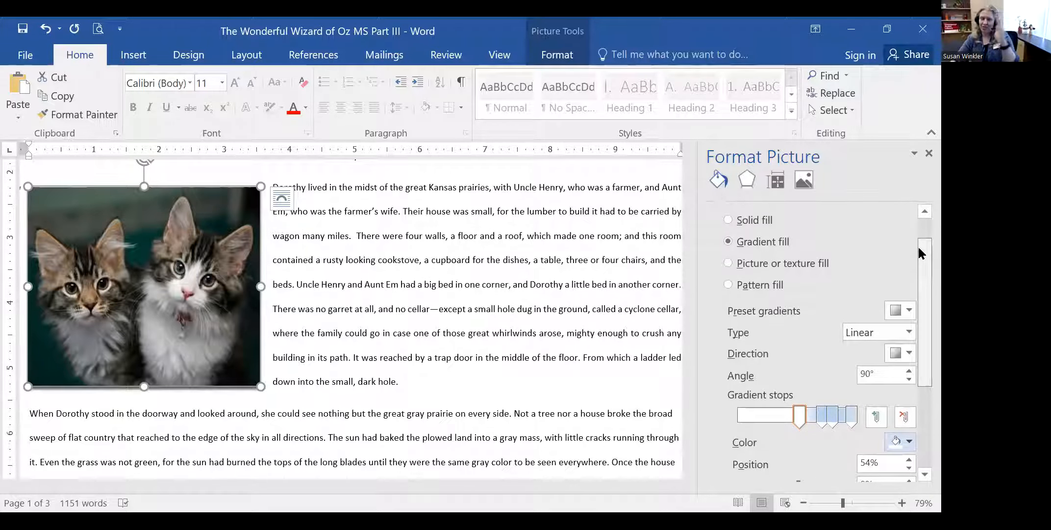
left_click_drag(918, 247, 918, 387)
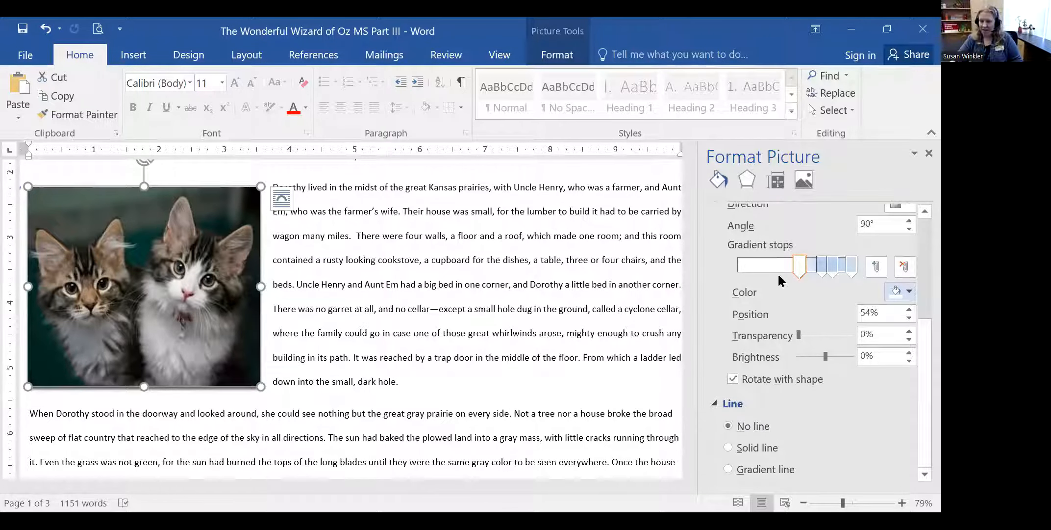
- Add a solid outline line to the picture at 12% transparency
left_click(728, 447)
left_click_drag(917, 372, 918, 462)
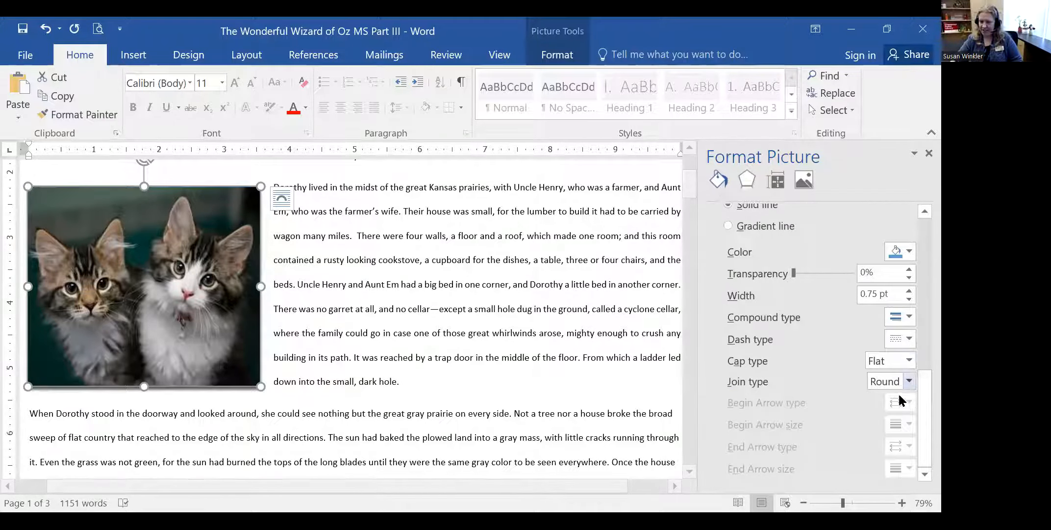
mouse_move(794, 273)
left_mouse_down()
mouse_move(812, 274)
mouse_move(799, 275)
left_mouse_up()
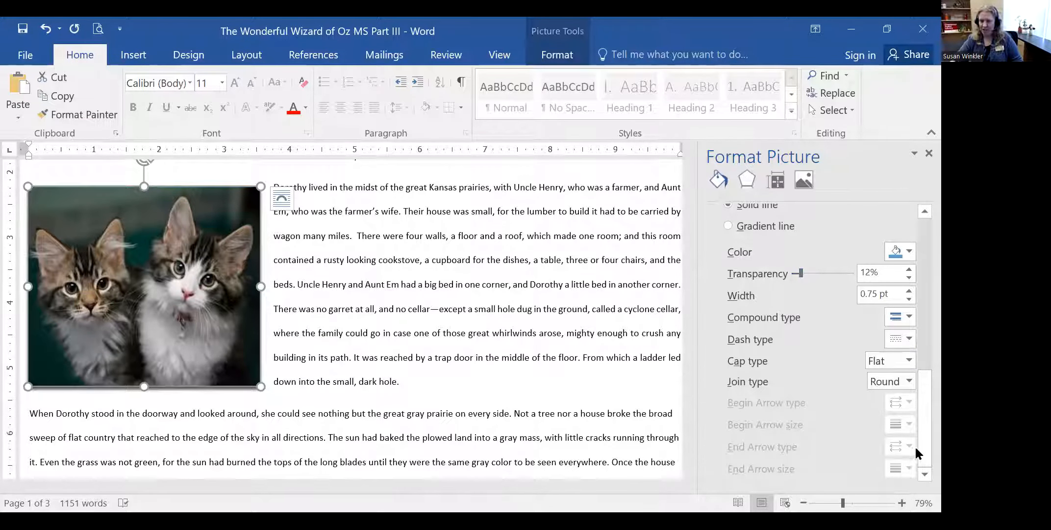
left_click_drag(917, 439, 918, 243)
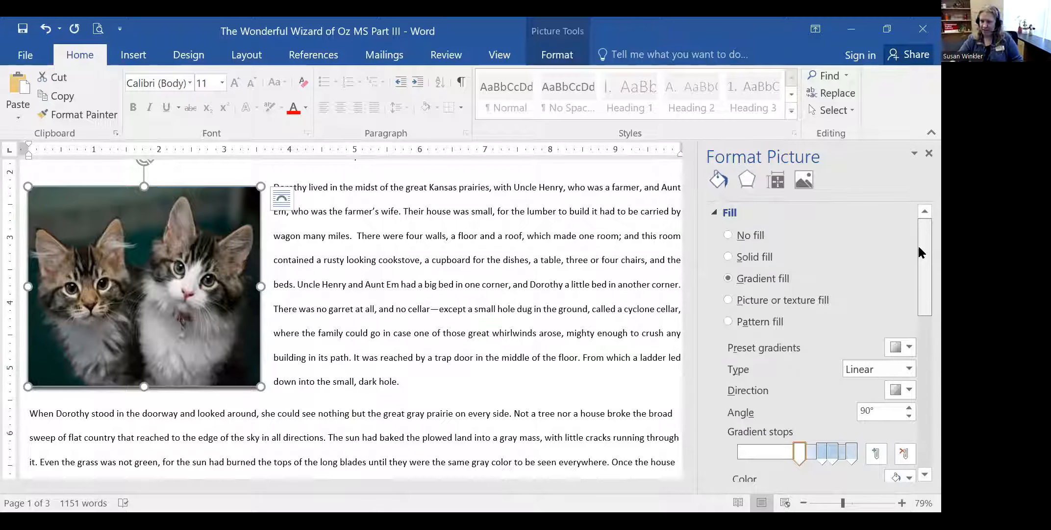
- Set the kittens picture's corrections to 2% brightness and 1% contrast
left_click(775, 180)
left_click(714, 213)
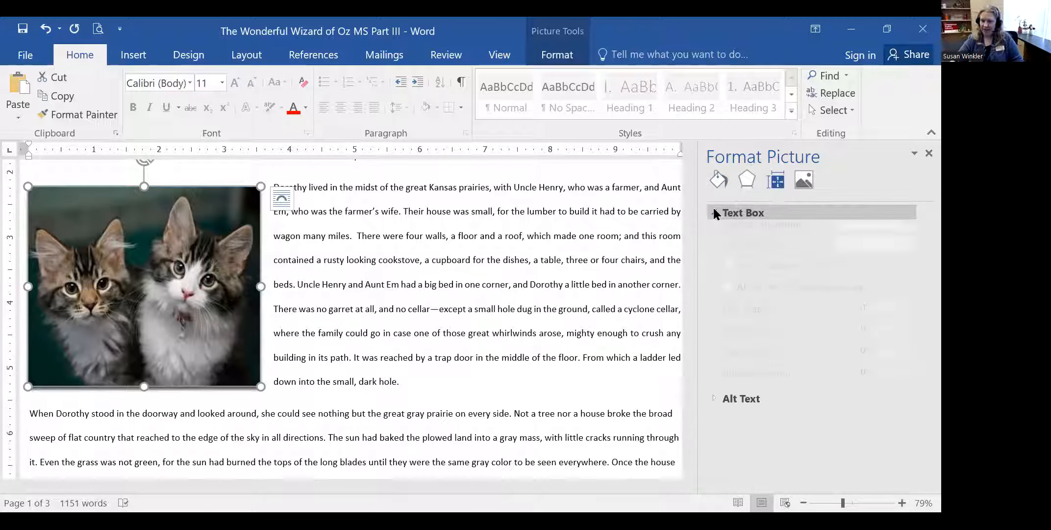
left_click(714, 212)
left_click(804, 180)
left_click(714, 213)
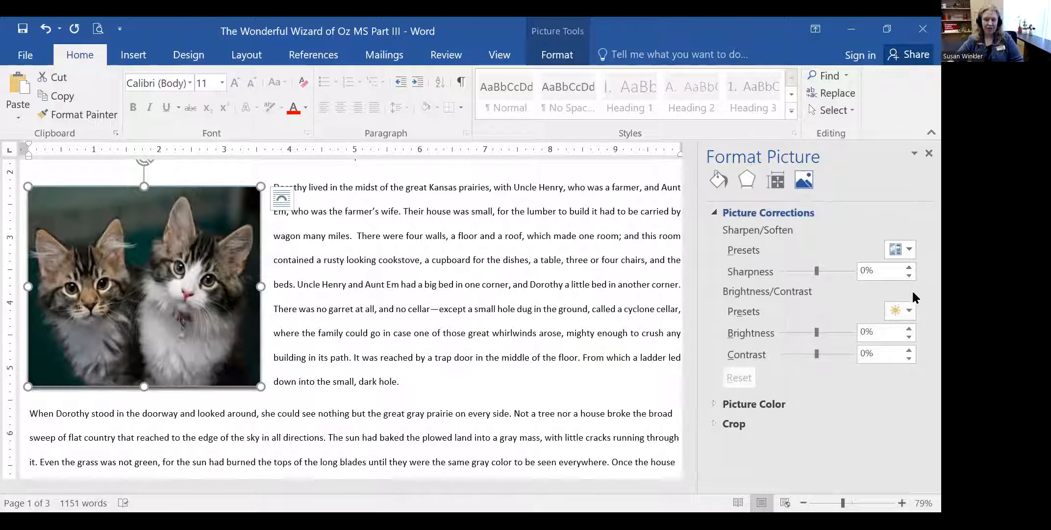
left_click_drag(815, 334, 818, 353)
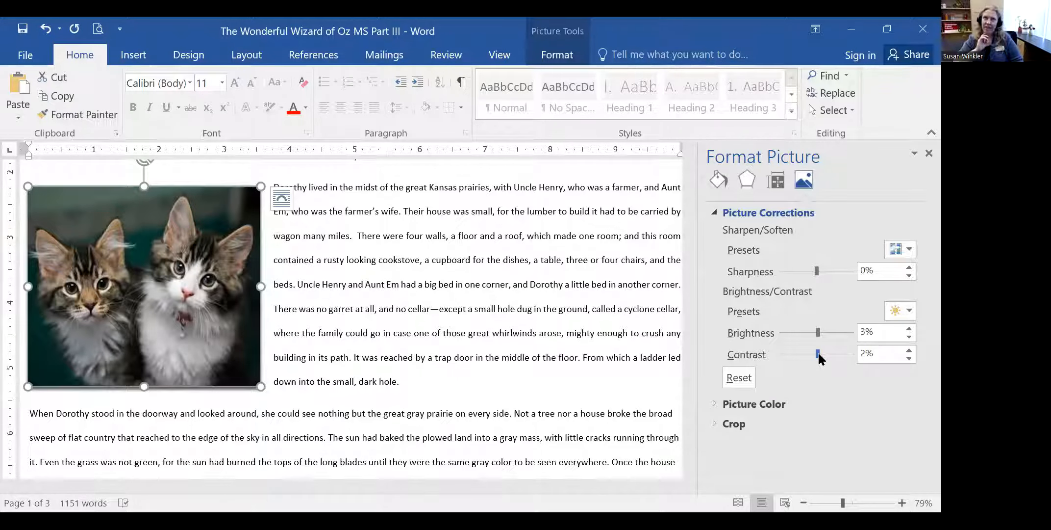
left_click_drag(817, 353, 818, 354)
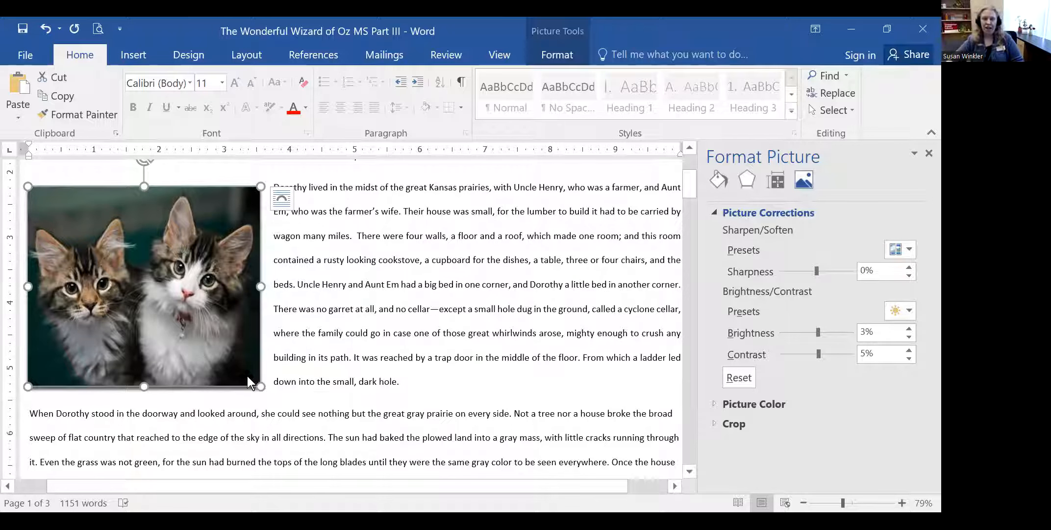
left_click_drag(818, 333, 817, 353)
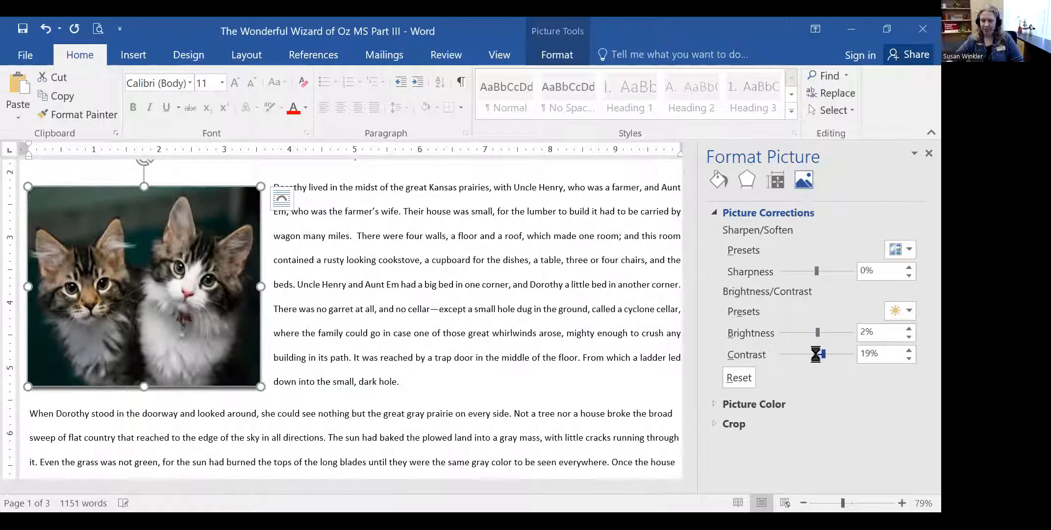
- In Format Picture's Crop settings, widen the picture width to about 3.6 inches
left_click(729, 424)
scroll(843, 413, "down", 2)
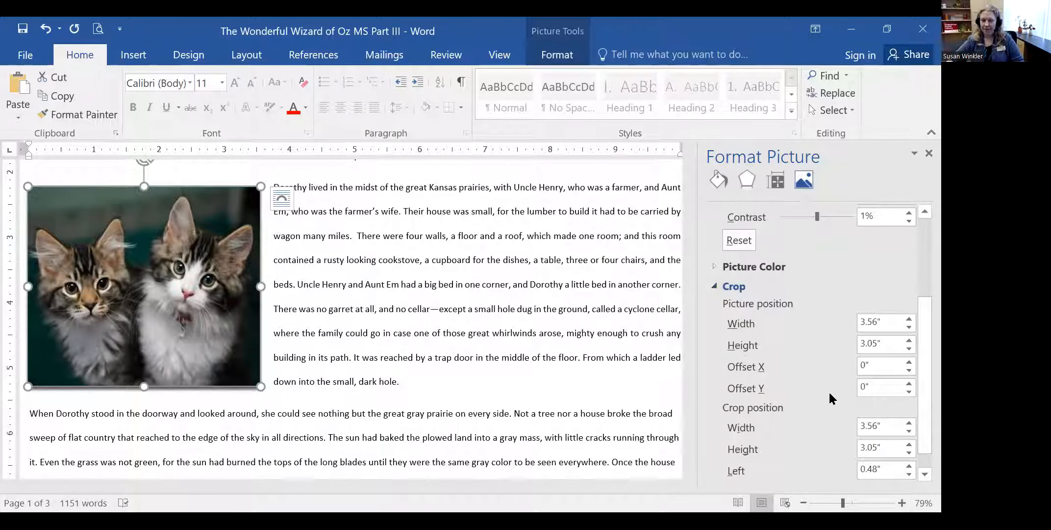
scroll(828, 390, "down", 1)
left_click(889, 304)
left_click(909, 296)
left_click(906, 296)
left_click(907, 297)
left_click(907, 296)
left_click(908, 297)
left_click(907, 297)
left_click(908, 297)
left_click(909, 298)
left_click(909, 296)
left_click(909, 296)
left_click(909, 297)
left_click(909, 297)
left_click(910, 297)
left_click(909, 296)
left_click(909, 296)
left_click(909, 297)
- Narrow the picture and crop widths to keep only the left kitten, then close the pane
left_click(913, 305)
left_click(913, 305)
left_click(913, 304)
left_click(913, 305)
left_click(913, 305)
left_click(913, 305)
left_click(914, 305)
left_click(913, 305)
left_click(914, 305)
left_click(913, 305)
left_click(914, 305)
left_click(913, 305)
left_click(913, 305)
left_click(914, 305)
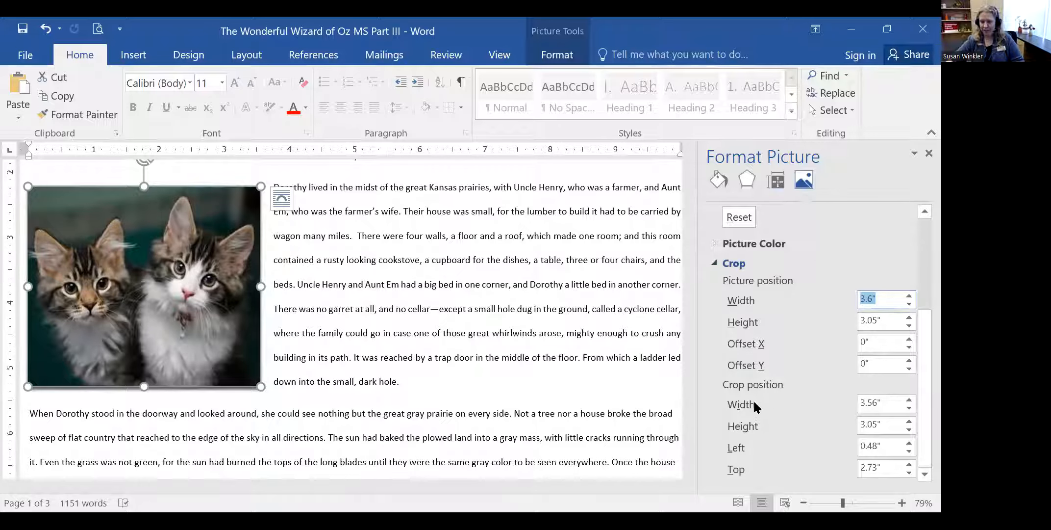
left_click(909, 407)
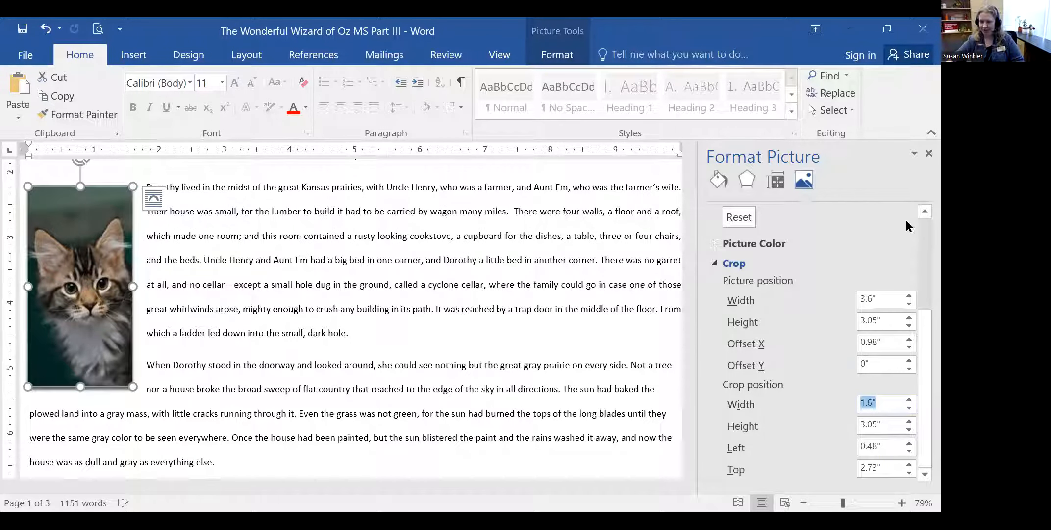
scroll(906, 223, "up", 5)
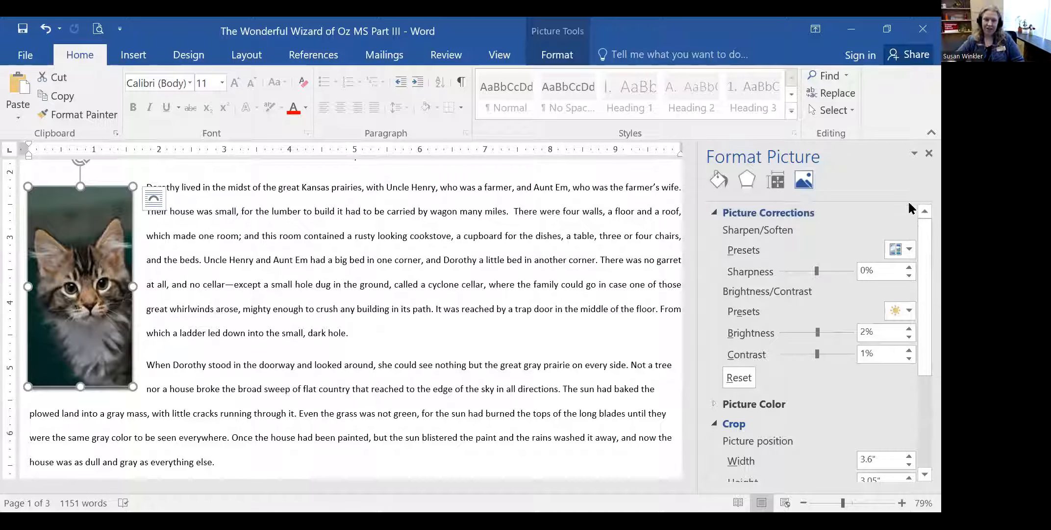
left_click(928, 154)
left_click(447, 272)
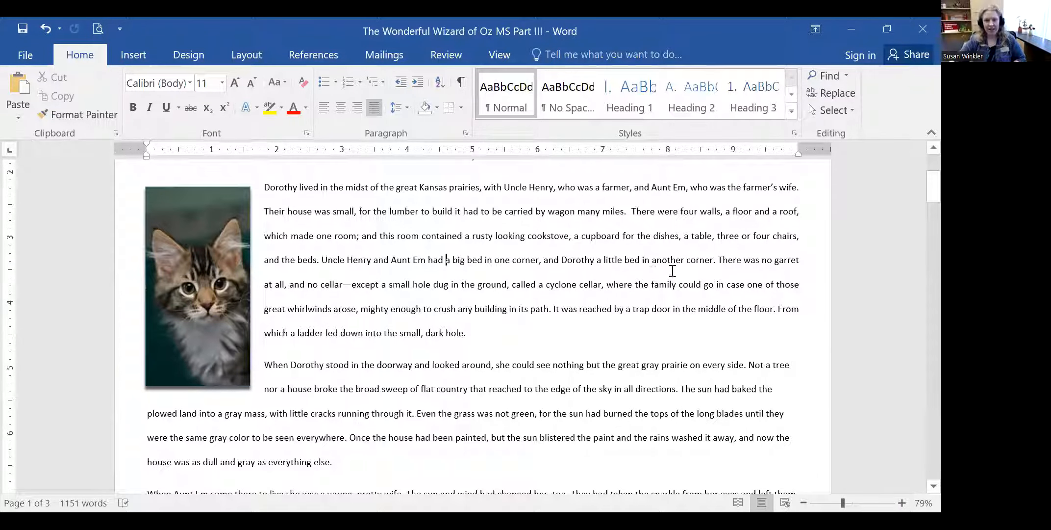
- Recrop the kittens picture so it frames only the right kitten
left_click(196, 254)
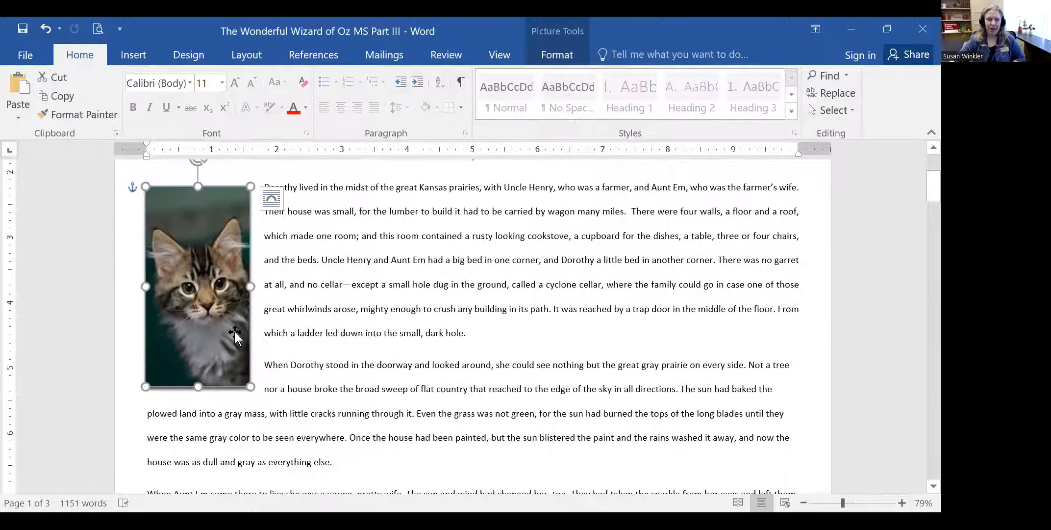
right_click(212, 241)
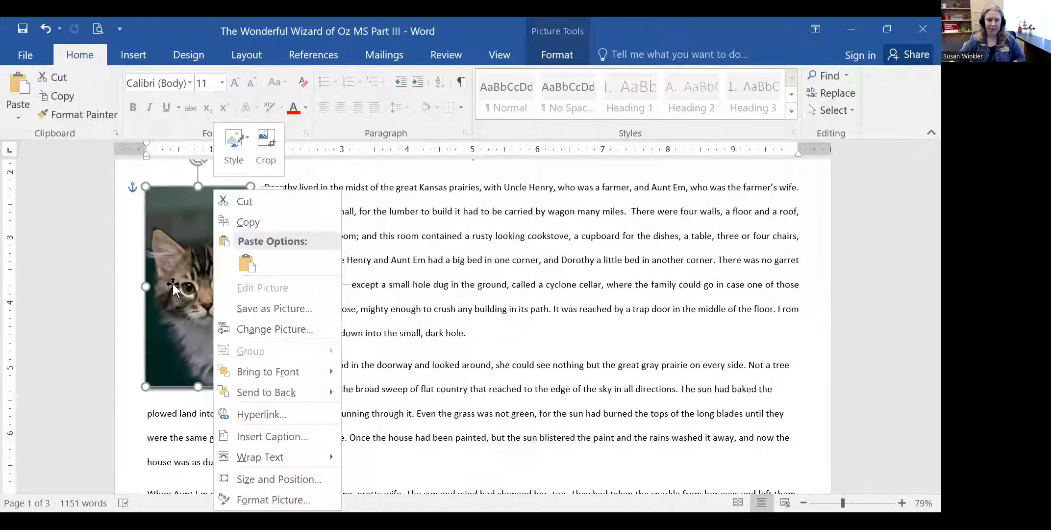
left_click(211, 277)
right_click(211, 272)
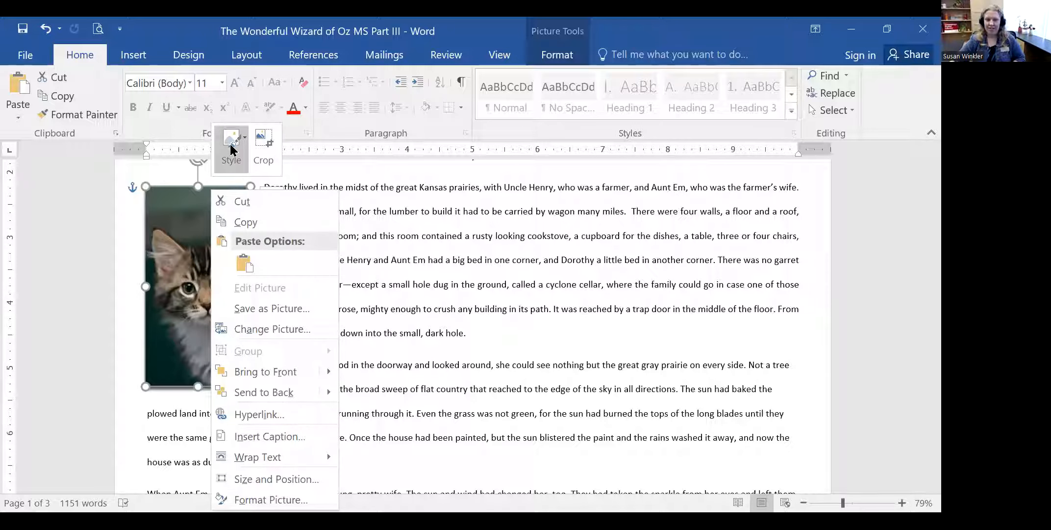
left_click(262, 141)
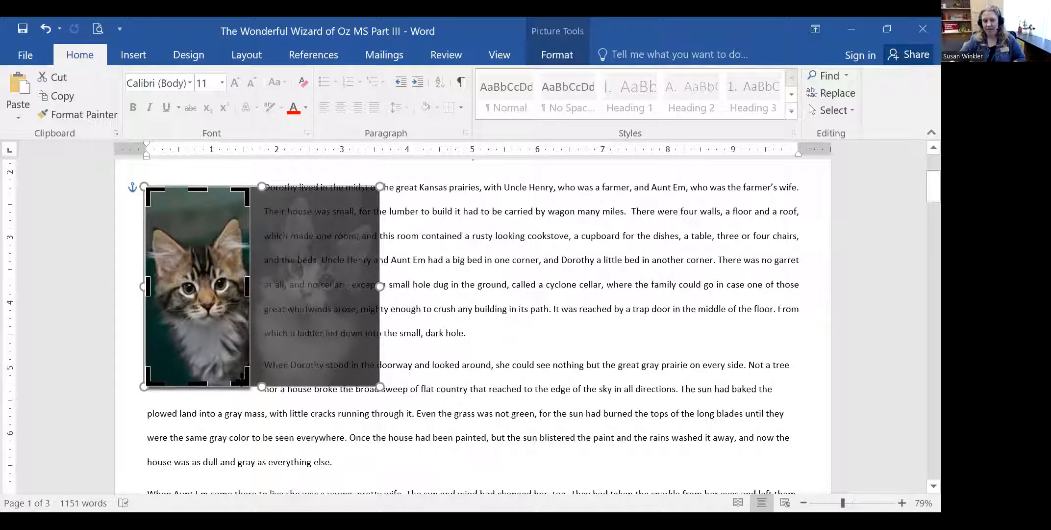
left_click_drag(247, 286, 379, 278)
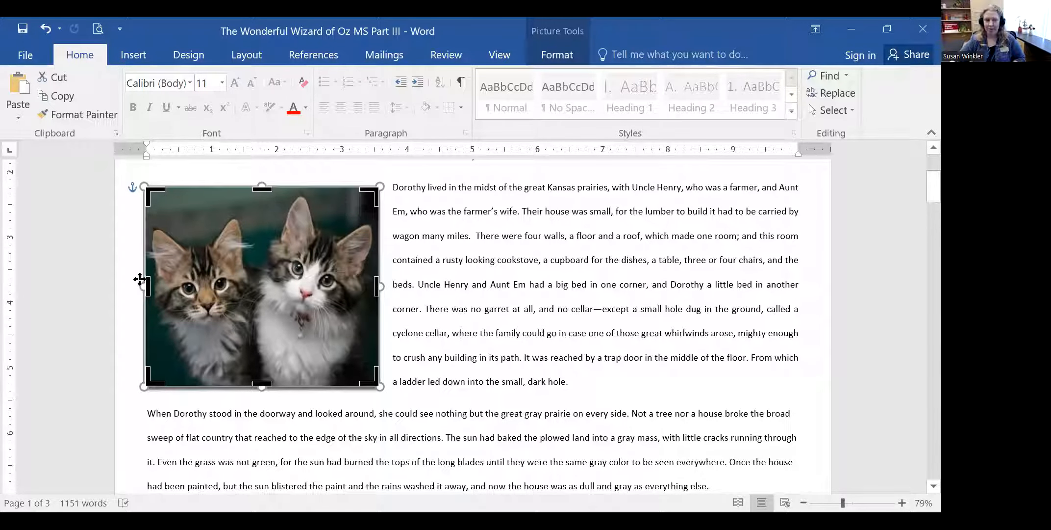
left_click_drag(145, 285, 253, 280)
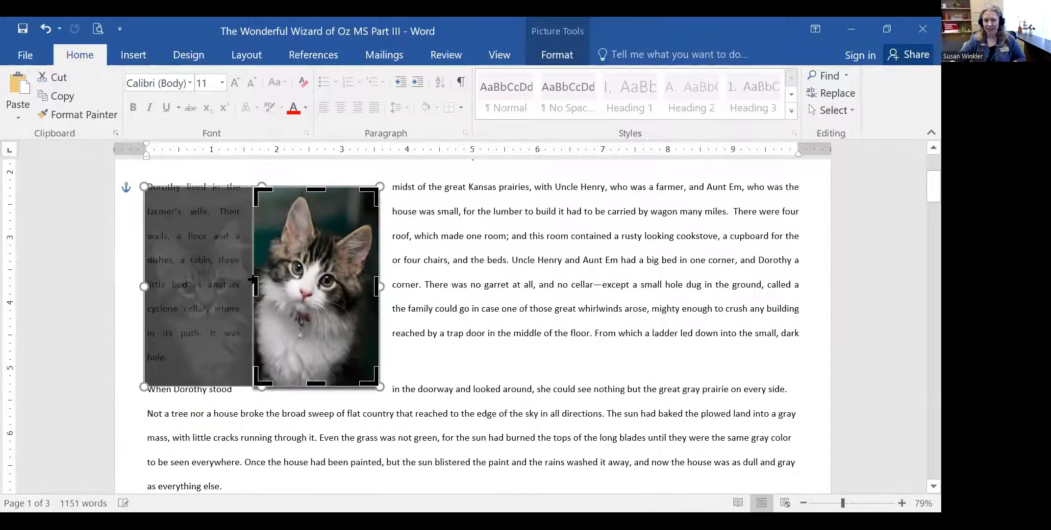
left_click(431, 366)
- Move the cropped picture to the left margin with the paragraph wrapping beside it
left_click_drag(316, 260, 218, 252)
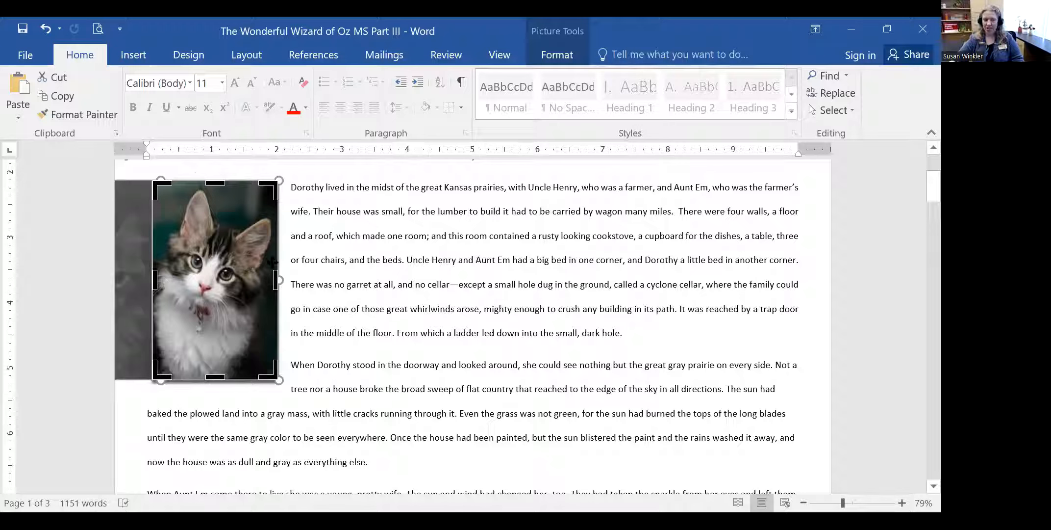
left_click(384, 343)
right_click(236, 244)
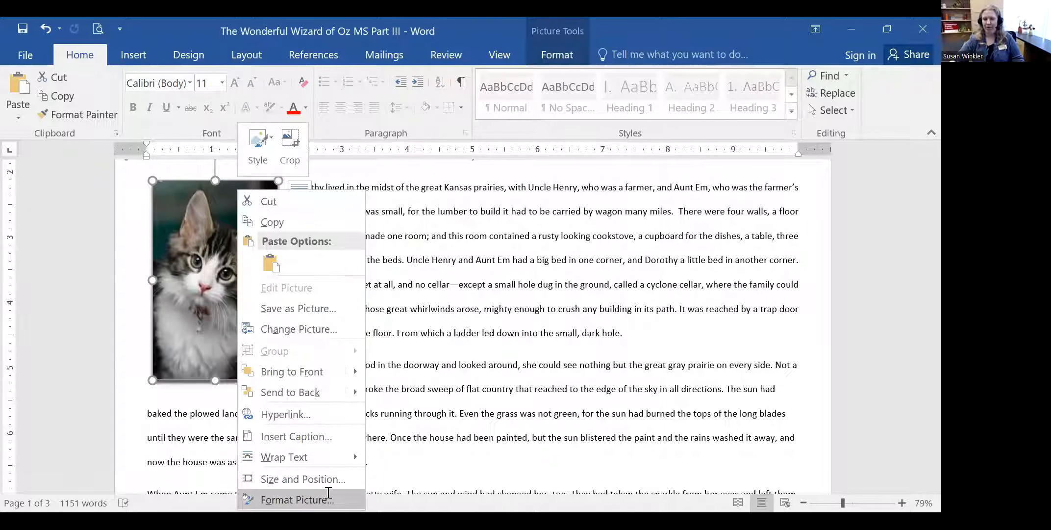
- Review the Crop values in Format Picture, then put the right-kitten picture back into cropping mode
left_click(329, 495)
left_click(805, 178)
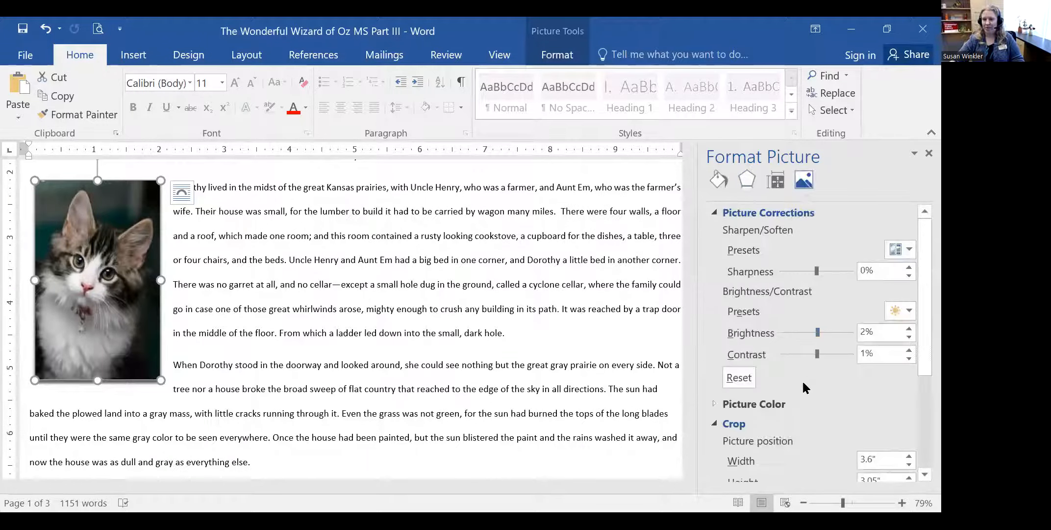
scroll(823, 425, "down", 3)
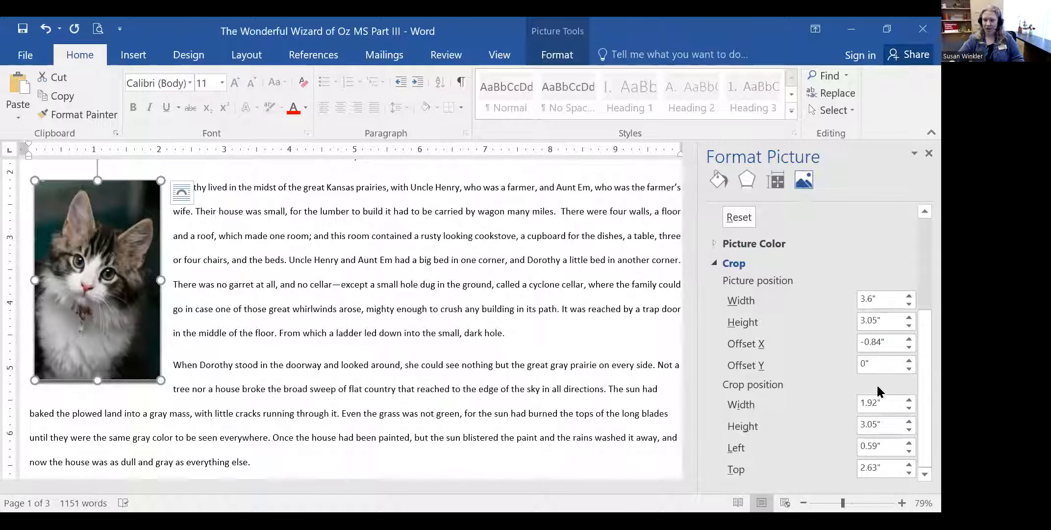
scroll(806, 376, "up", 3)
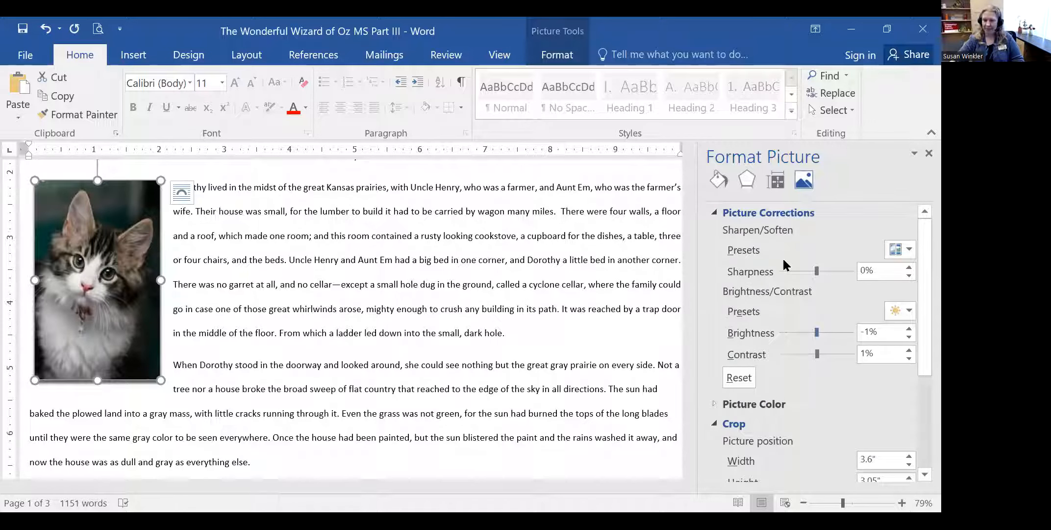
left_click(928, 153)
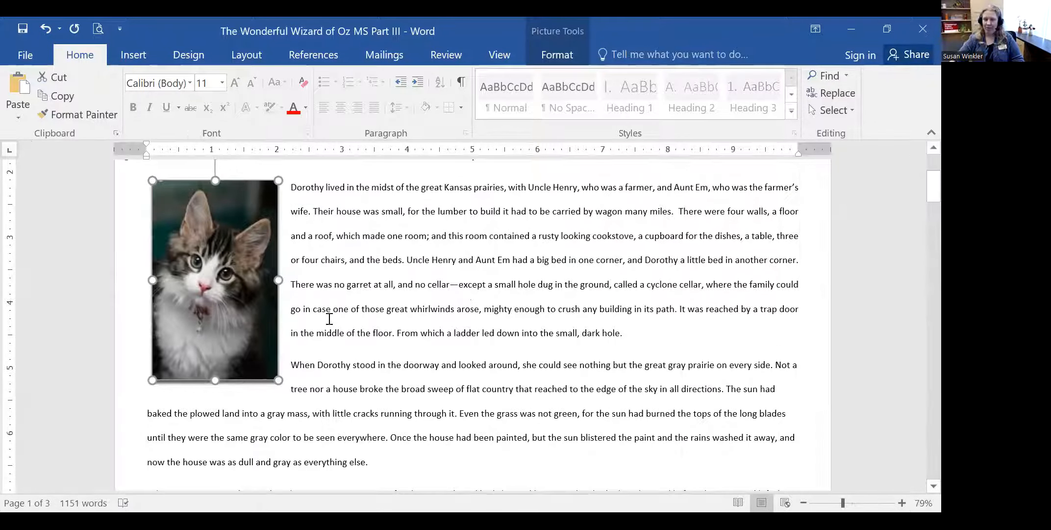
right_click(213, 243)
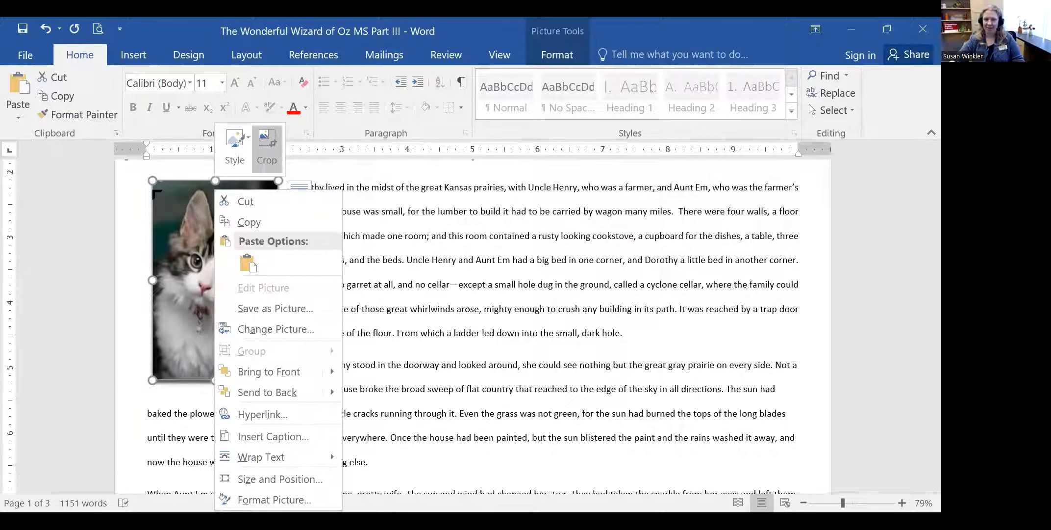
left_click(264, 159)
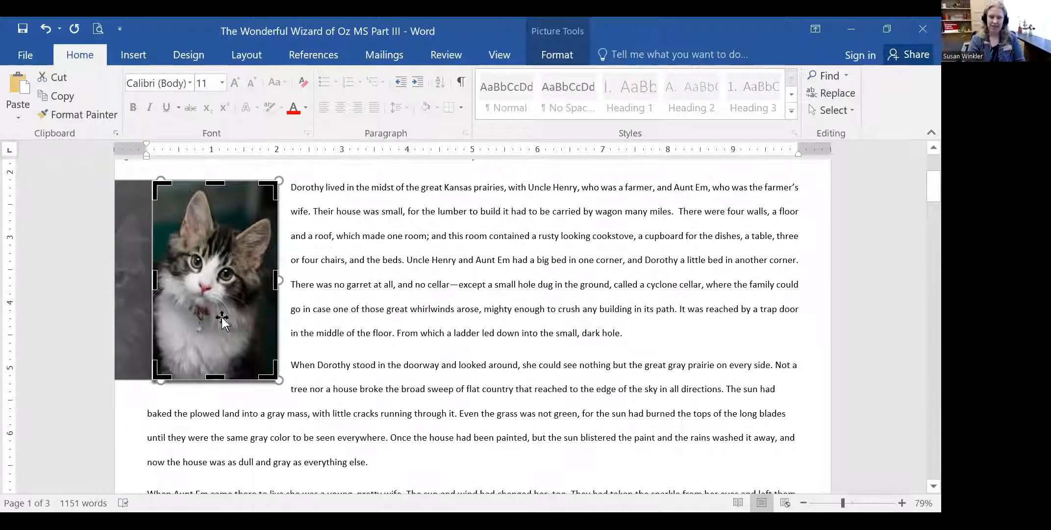
- Undo the crops with Ctrl+Z to show both kittens again
key("ctrl+z")
key("ctrl+z")
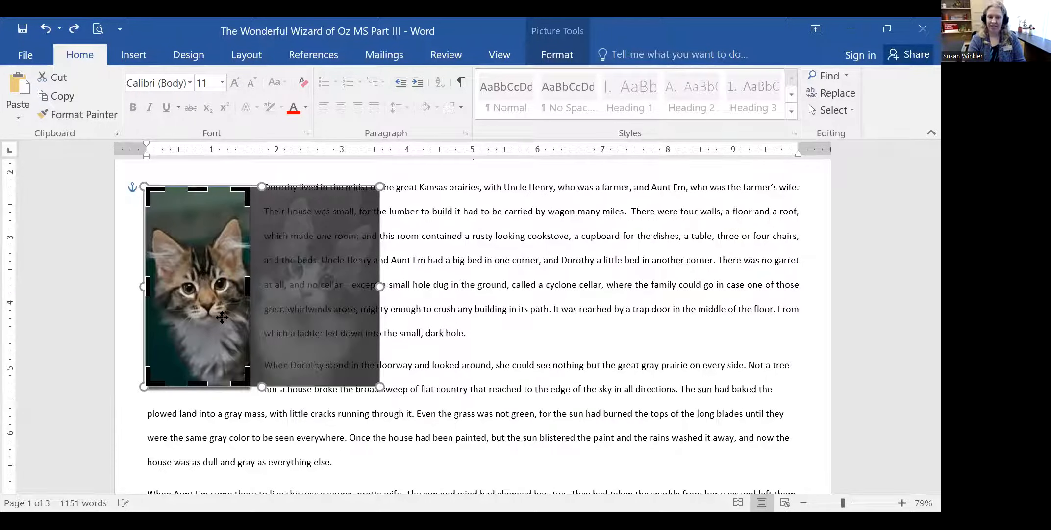
key("ctrl+z")
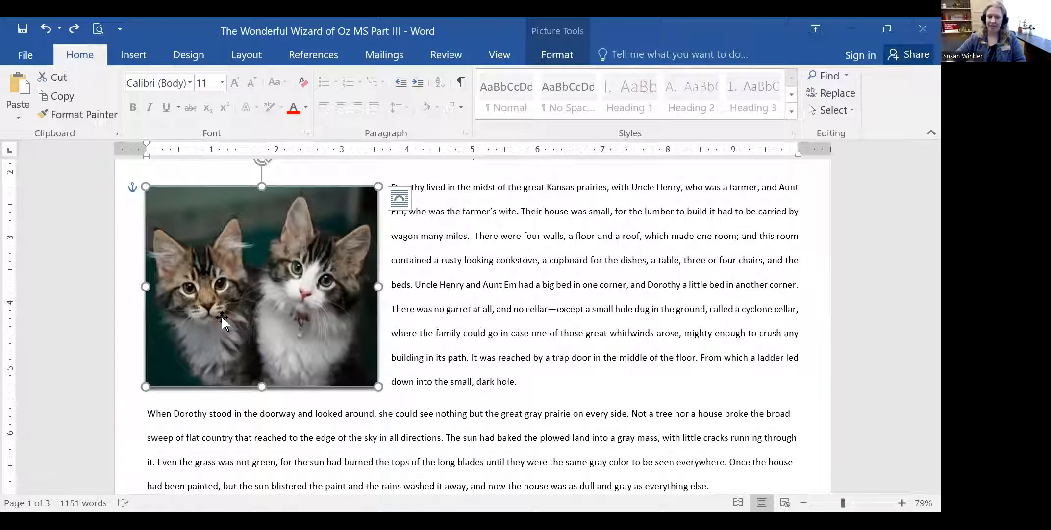
left_click(565, 380)
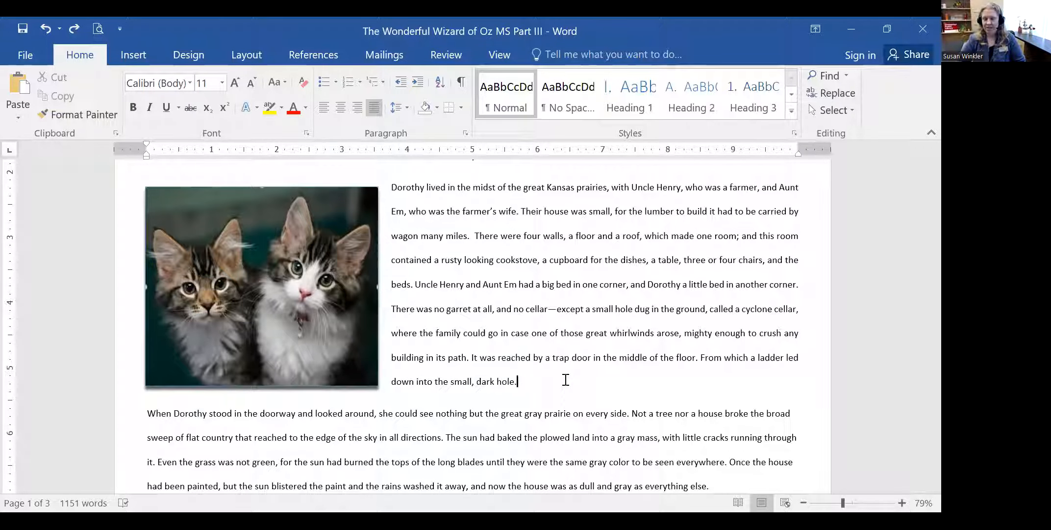
- Look over the page, then select and deselect the opening paragraph beside the picture
scroll(564, 380, "up", 4)
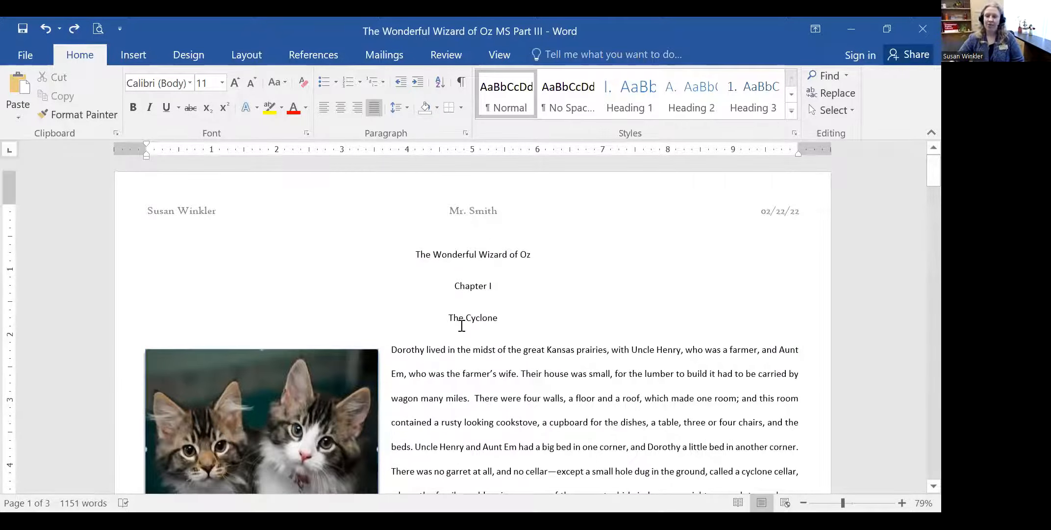
scroll(623, 351, "down", 2)
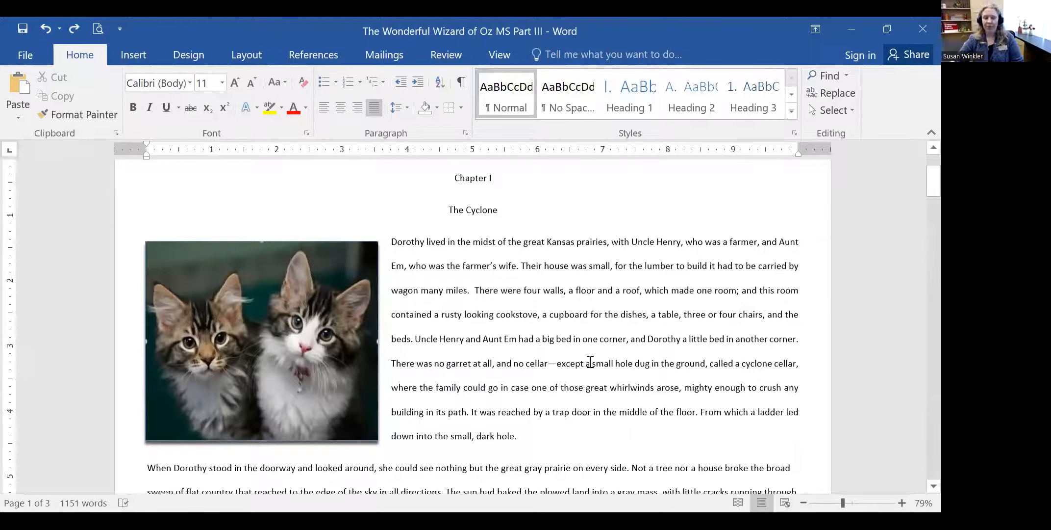
scroll(589, 361, "up", 1)
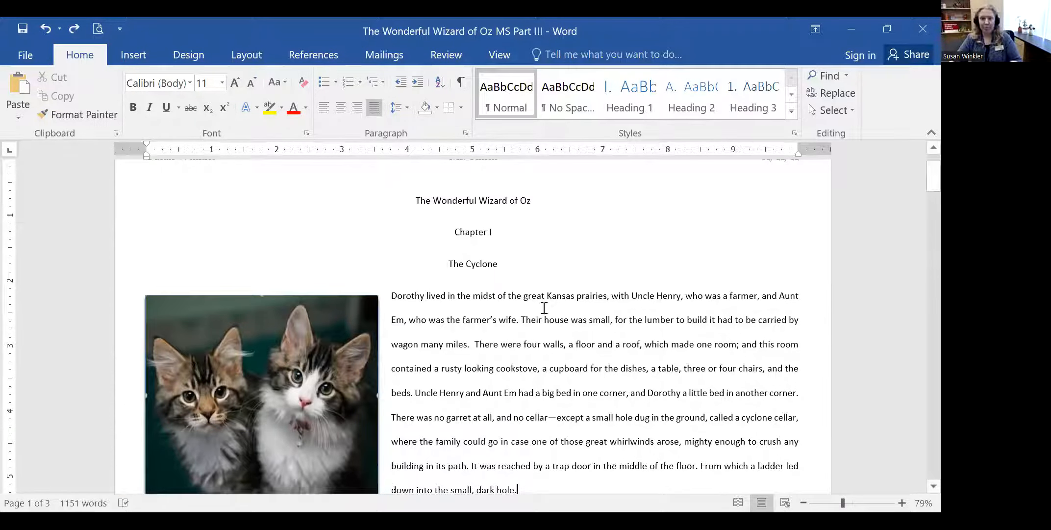
scroll(546, 307, "down", 1)
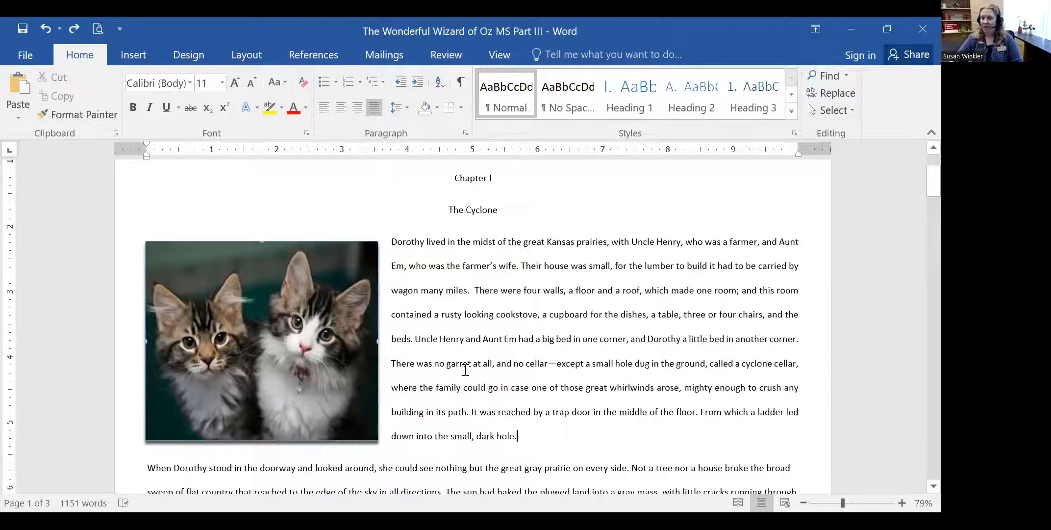
scroll(524, 328, "down", 2)
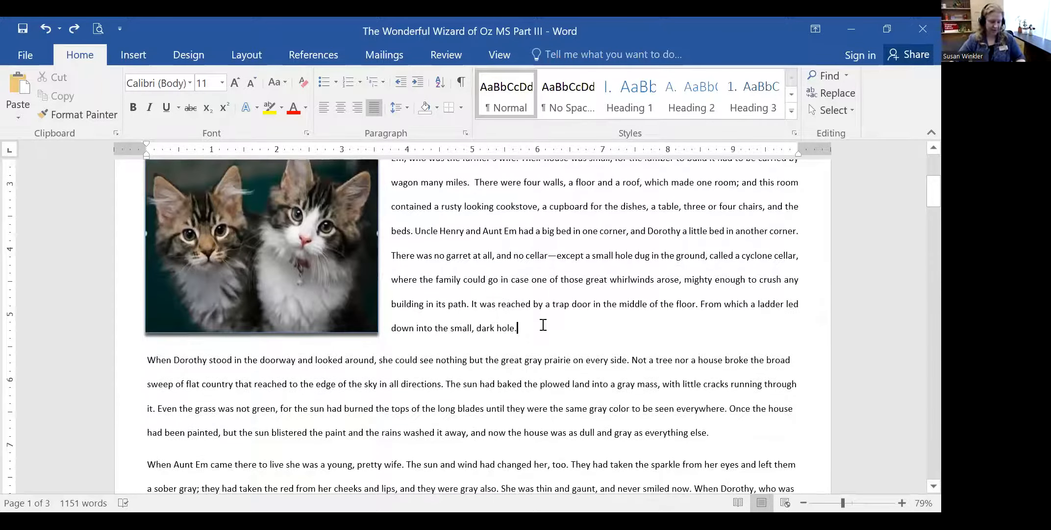
scroll(544, 324, "up", 1)
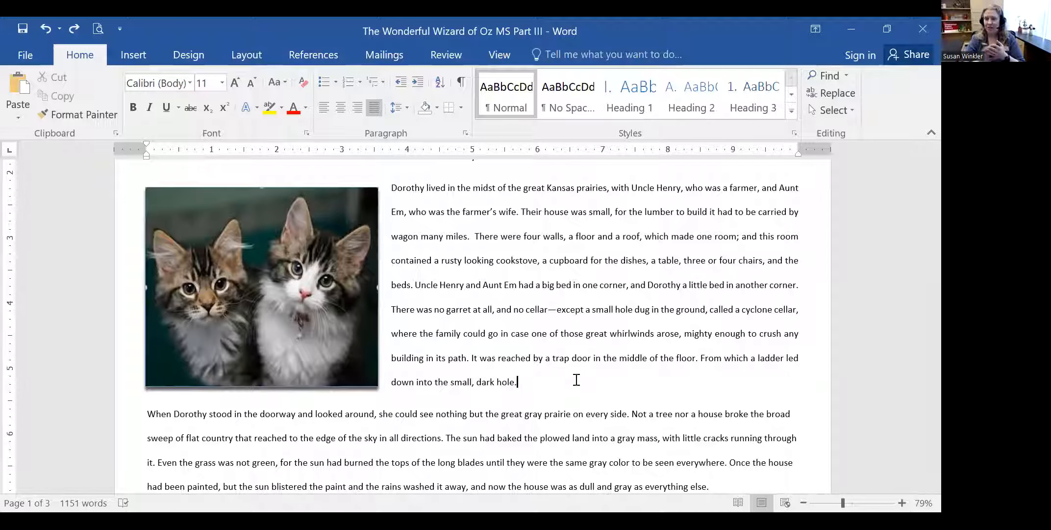
left_click_drag(548, 381, 392, 195)
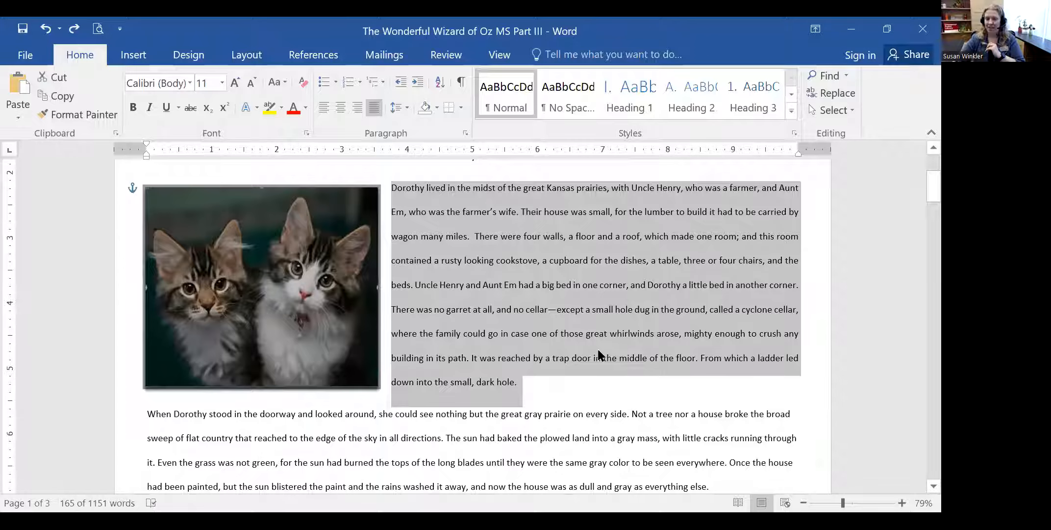
left_click(613, 394)
scroll(588, 416, "up", 3)
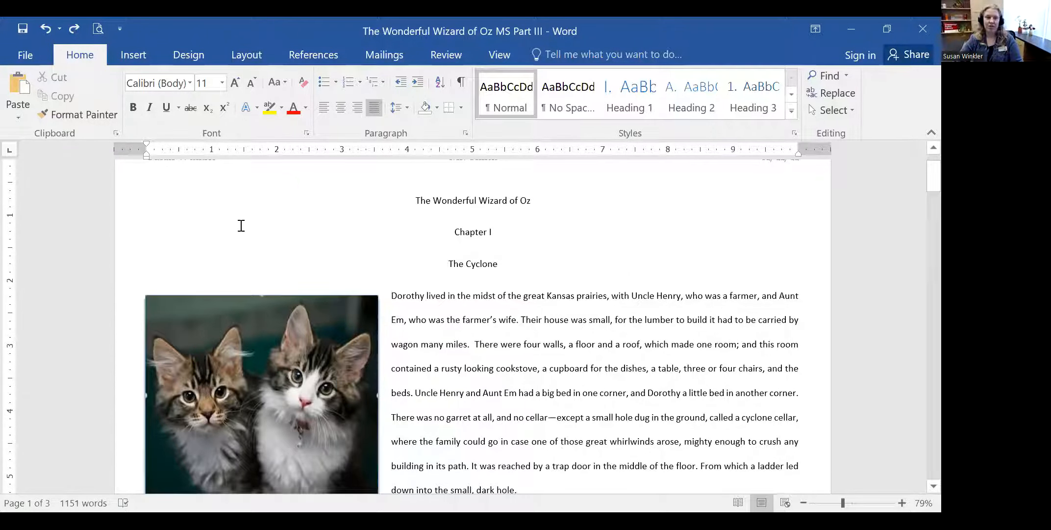
- Show the Insert commands and select the title line 'The Wonderful Wizard of Oz'
left_click(133, 54)
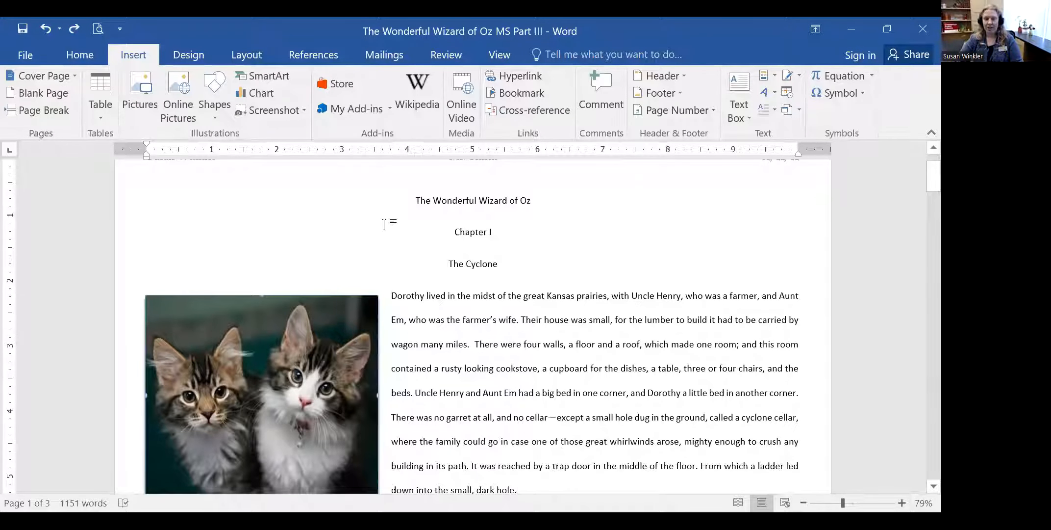
left_click_drag(411, 201, 534, 200)
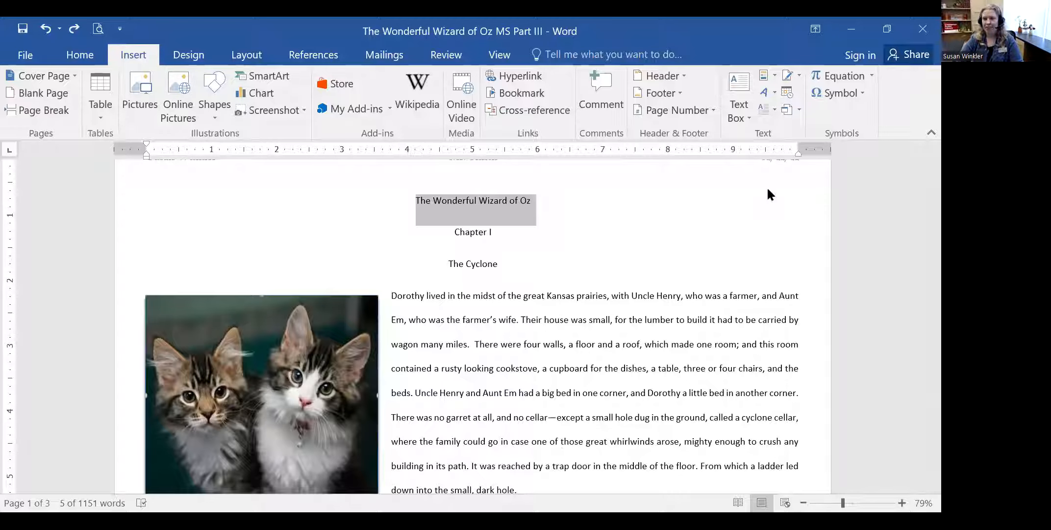
left_click_drag(756, 111, 827, 100)
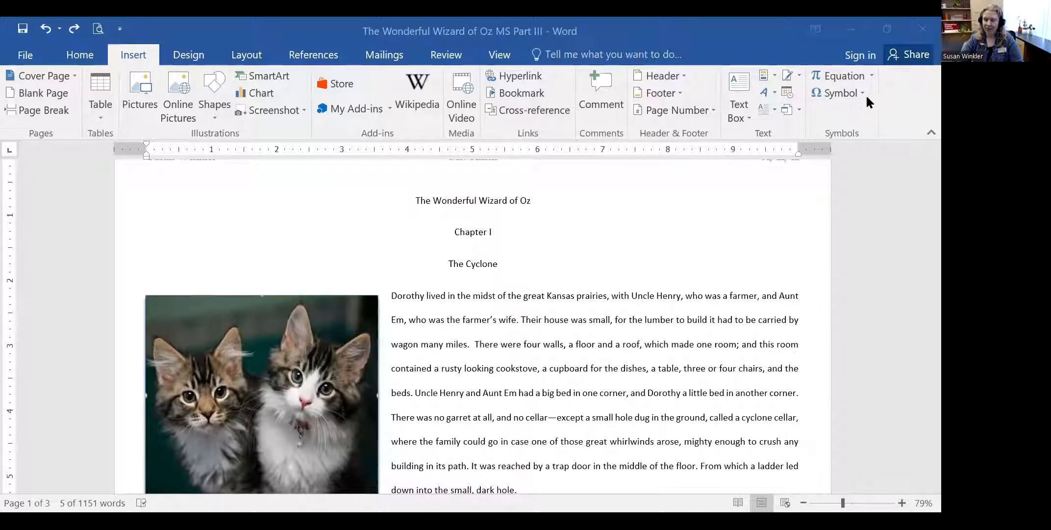
left_click(738, 92)
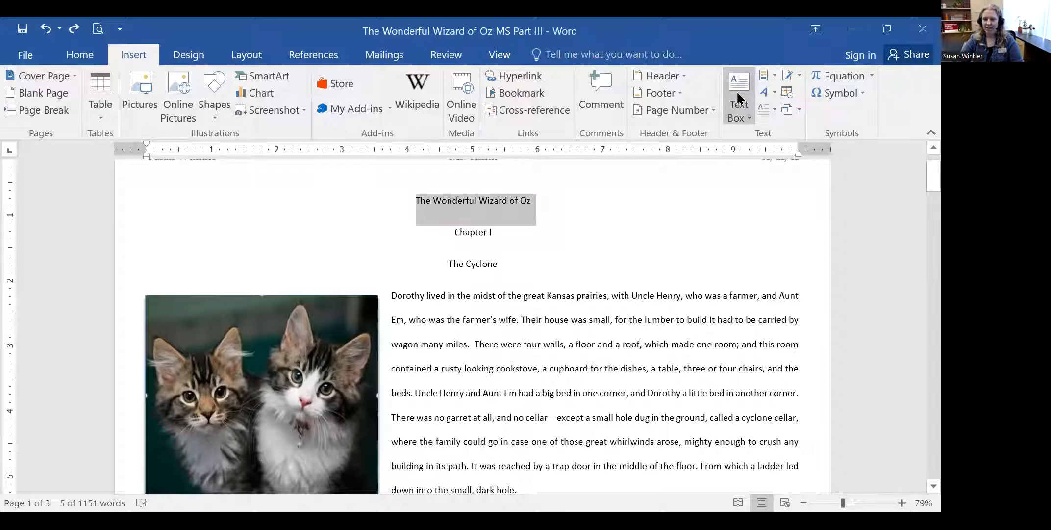
- Insert a Simple Text Box from the Text Box gallery beside the title lines
left_click(736, 90)
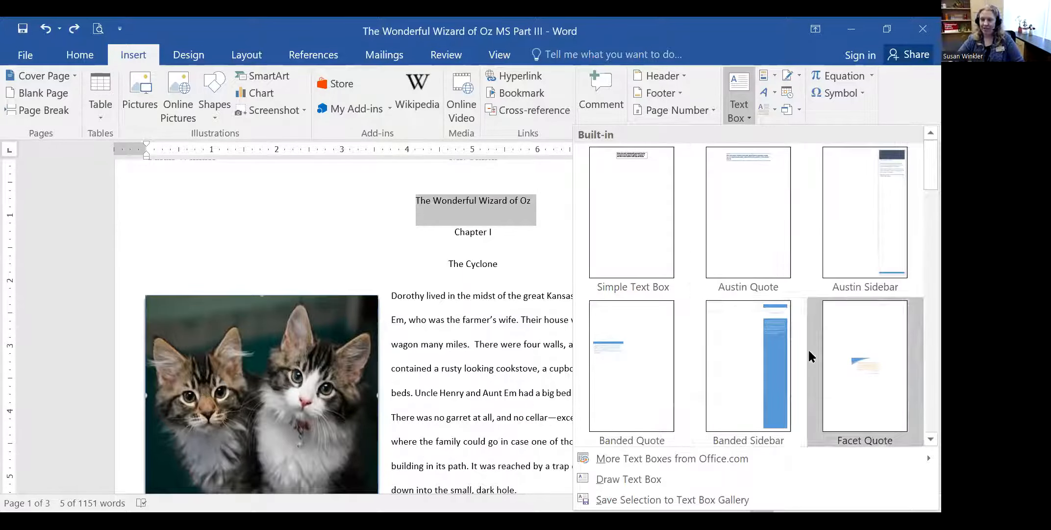
scroll(810, 352, "down", 5)
scroll(895, 393, "down", 6)
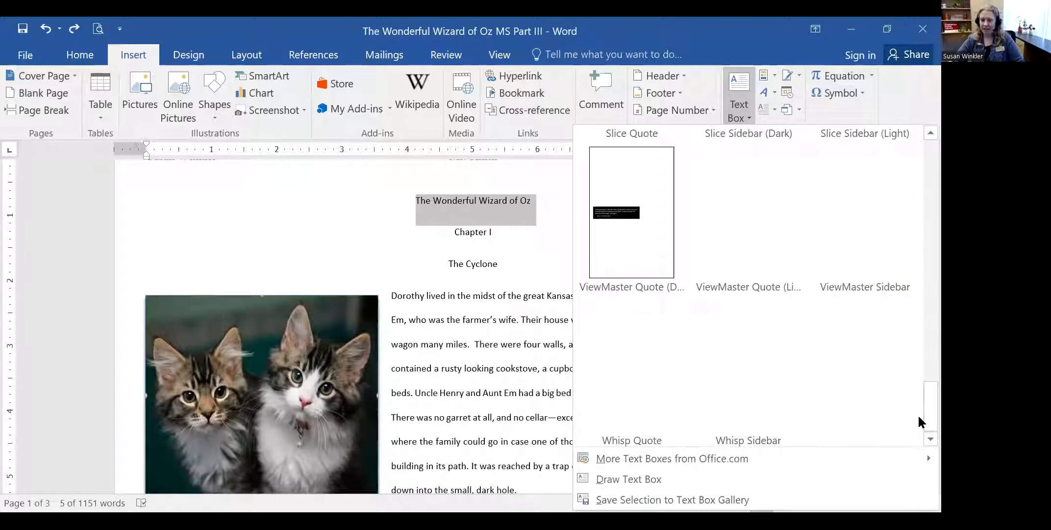
left_click_drag(918, 412, 917, 165)
left_click(615, 213)
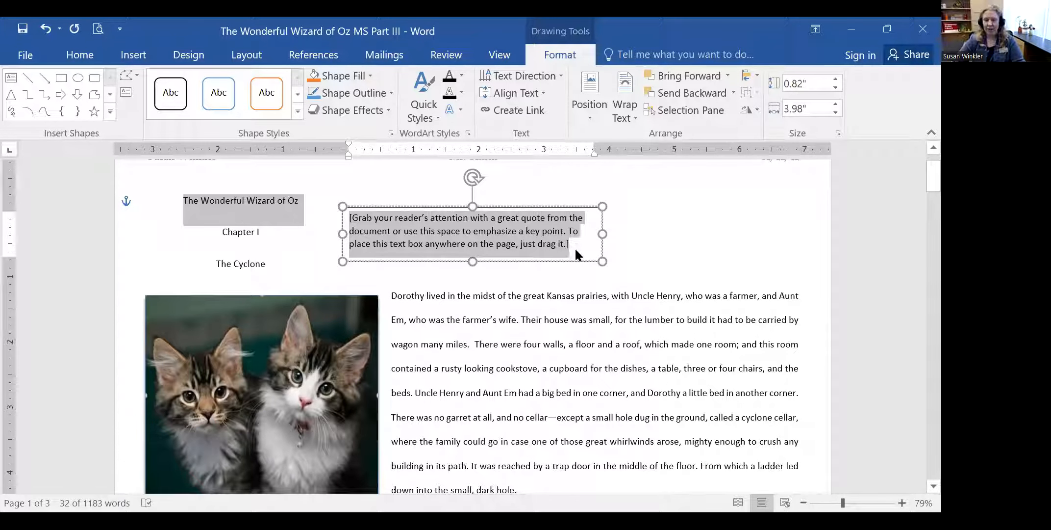
- Replace the placeholder with 'The Wonderful Wizard of Oz' and shrink the box to one line
left_click_drag(546, 245, 544, 240)
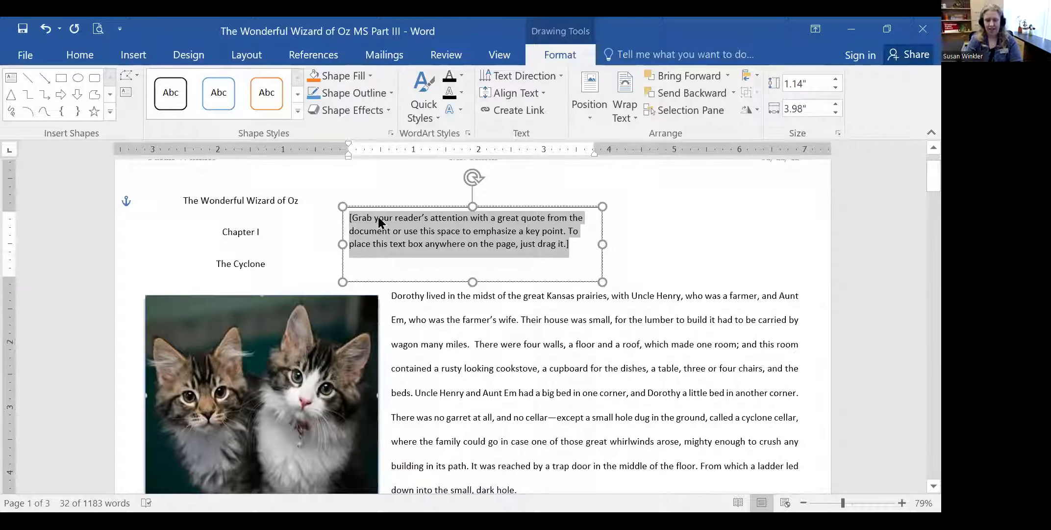
type("The Wond")
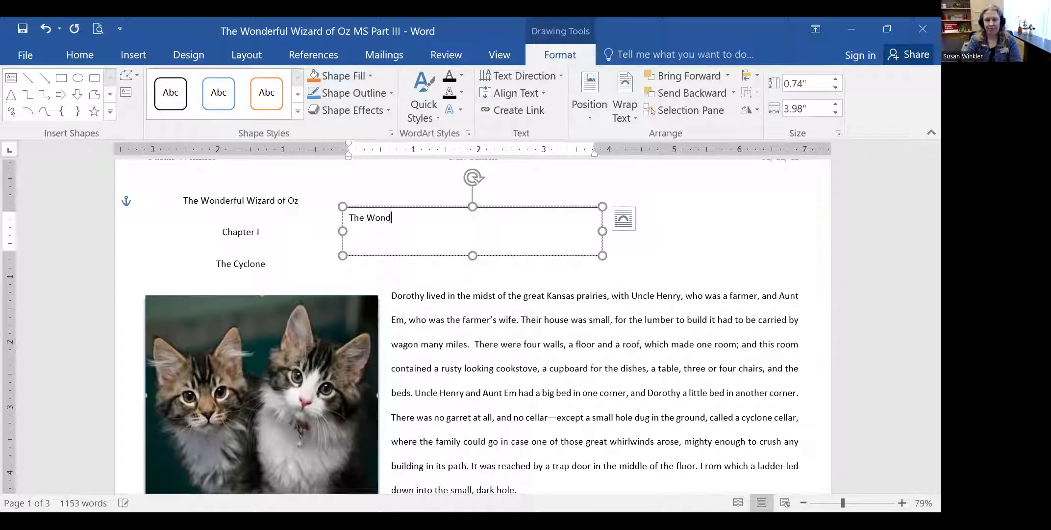
type("erful Wizard of Oz")
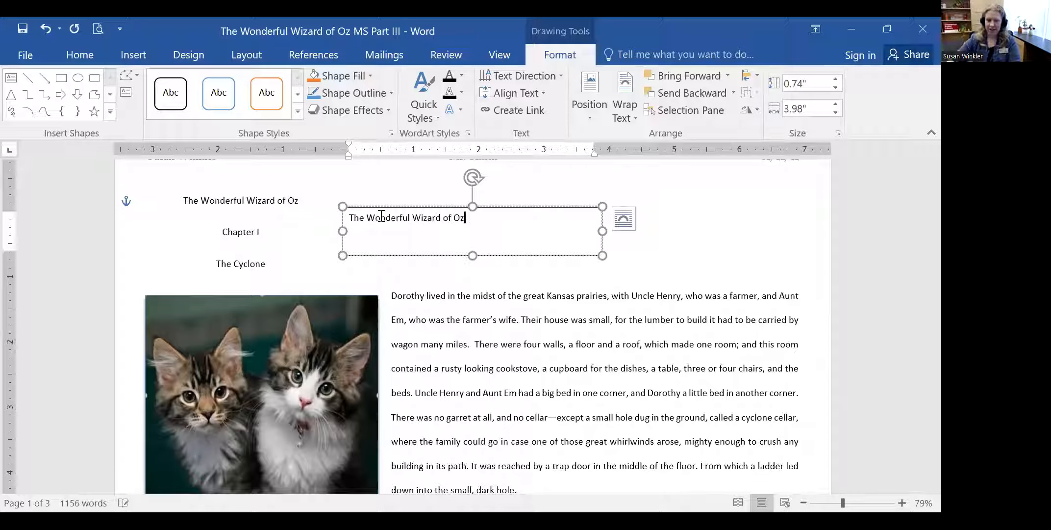
left_click_drag(601, 230, 475, 230)
left_click_drag(409, 254, 409, 229)
left_click(488, 243)
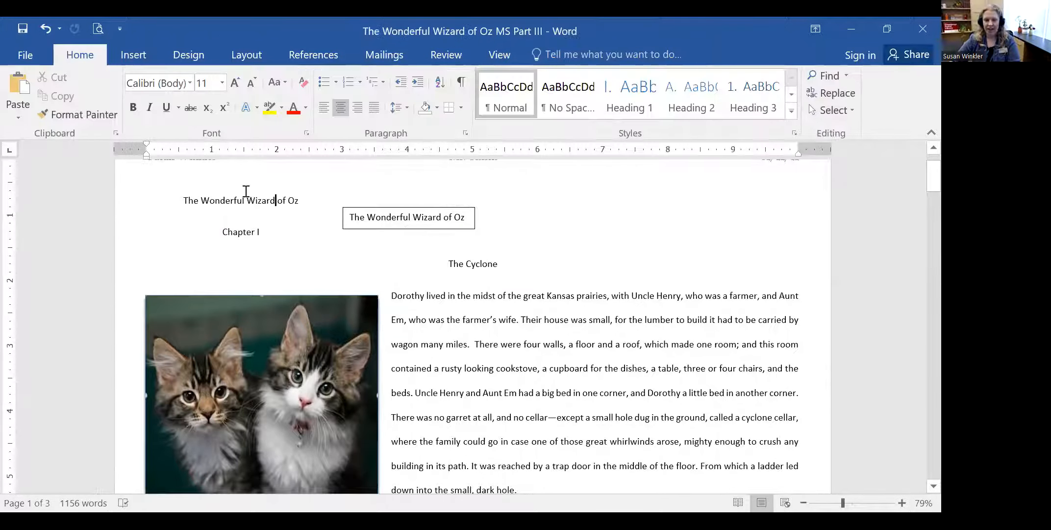
- Delete the original centred title line from the body text
mouse_move(308, 198)
left_mouse_down()
mouse_move(176, 204)
mouse_move(293, 201)
left_mouse_up()
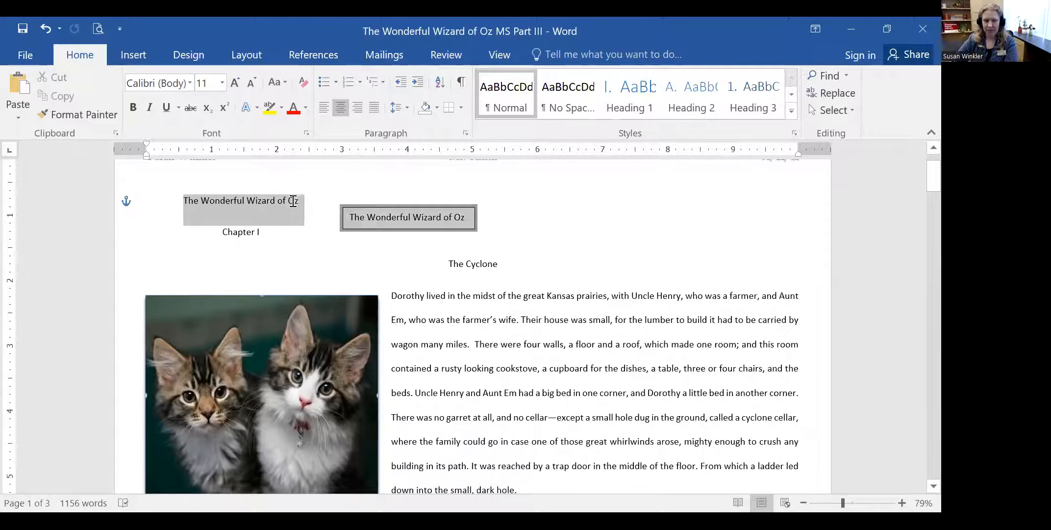
left_click(297, 201)
key("BackSpace")
key("BackSpace")
key("BackSpace")
key("BackSpace")
key("BackSpace")
key("BackSpace")
key("BackSpace")
key("BackSpace")
key("BackSpace")
key("BackSpace")
key("BackSpace")
key("BackSpace")
key("BackSpace")
key("BackSpace")
key("BackSpace")
key("BackSpace")
key("BackSpace")
key("BackSpace")
key("BackSpace")
key("BackSpace")
key("BackSpace")
key("BackSpace")
key("BackSpace")
key("BackSpace")
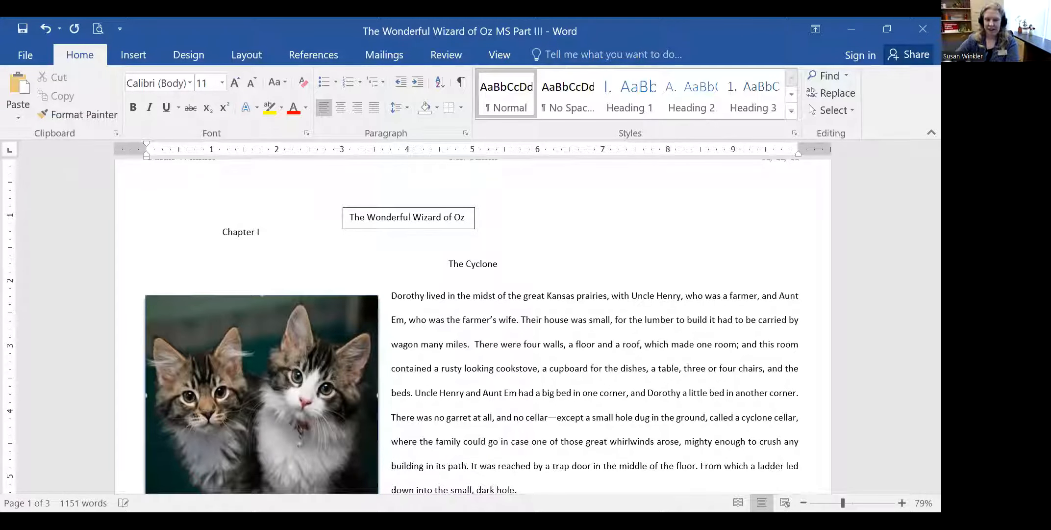
left_click(414, 222)
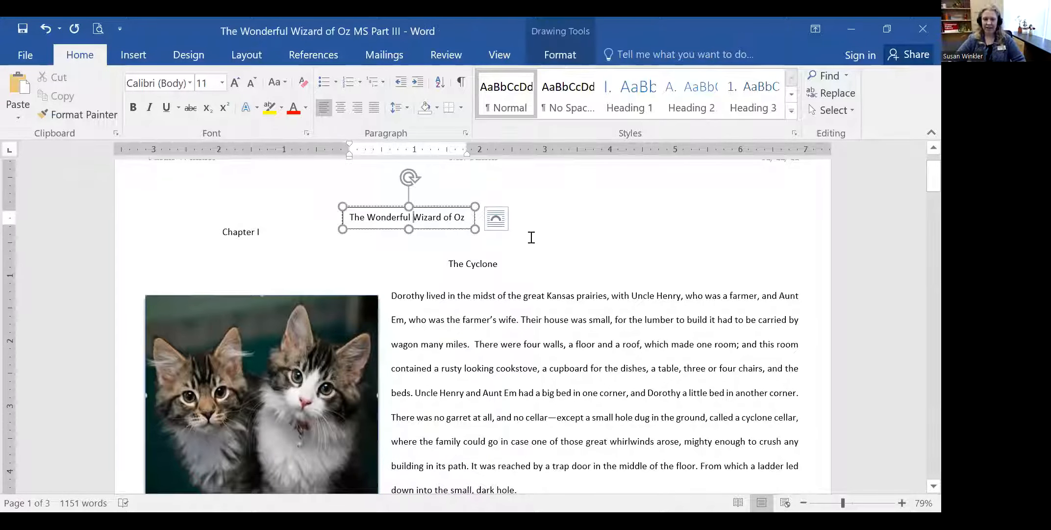
- Drag the title box's corner to enlarge it, then select the title text inside
left_click(409, 219)
left_click(409, 219)
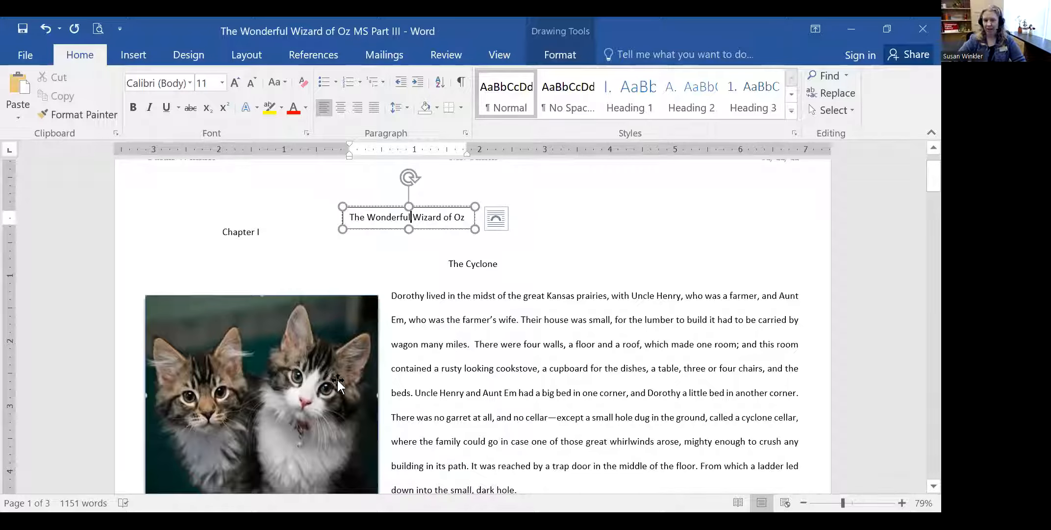
left_click(341, 206)
mouse_move(342, 205)
left_mouse_down()
mouse_move(266, 168)
mouse_move(397, 212)
mouse_move(291, 185)
mouse_move(345, 185)
mouse_move(347, 165)
mouse_move(344, 195)
mouse_move(325, 195)
mouse_move(342, 205)
left_mouse_up()
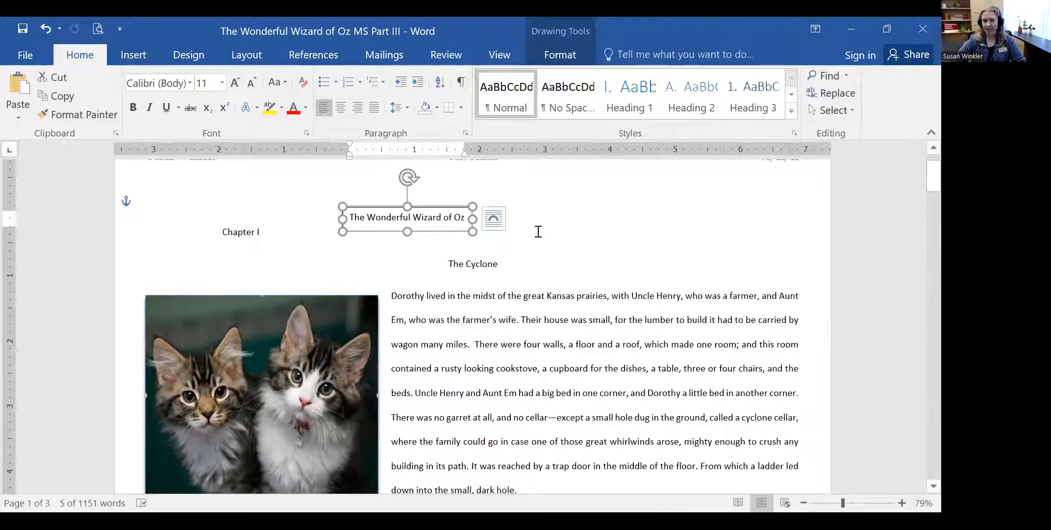
left_click(400, 207)
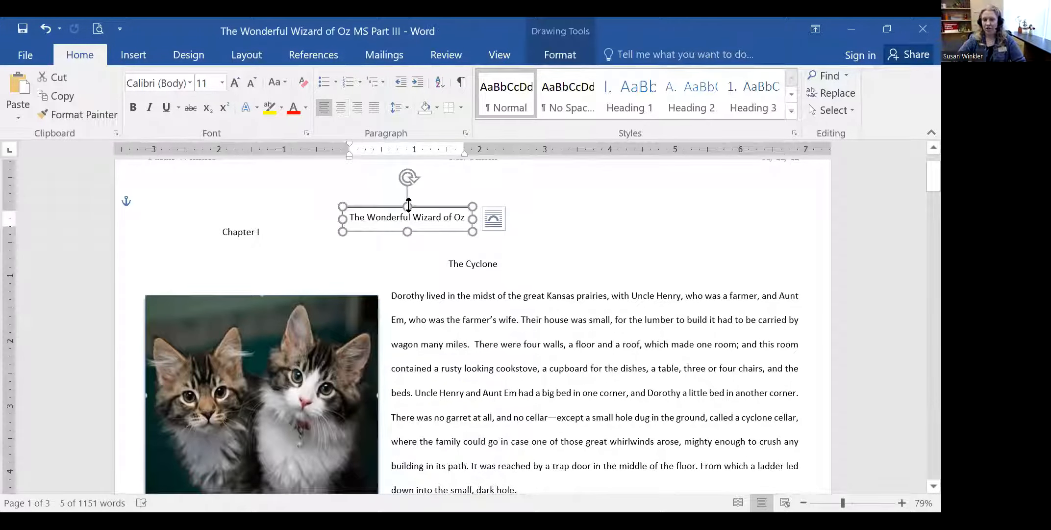
left_click(539, 219)
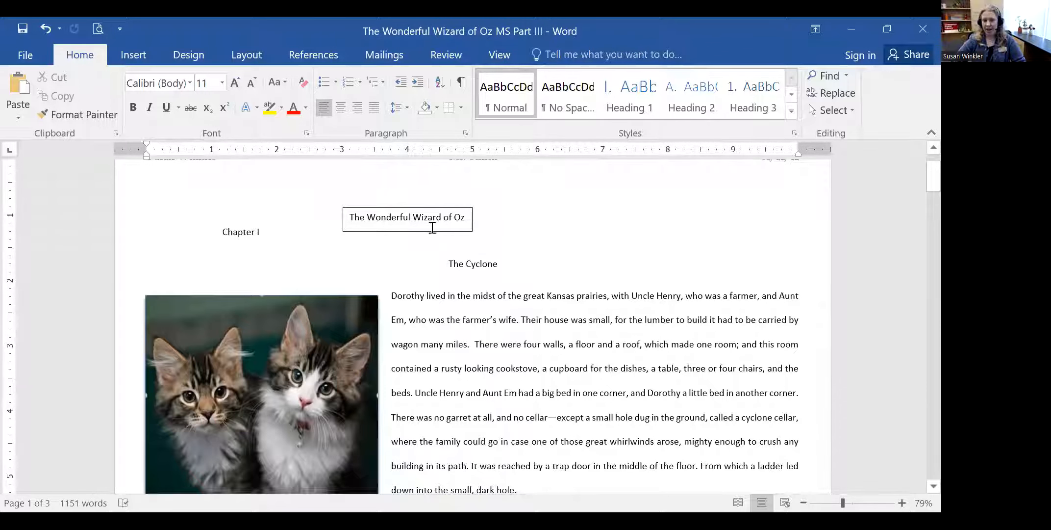
left_click(399, 207)
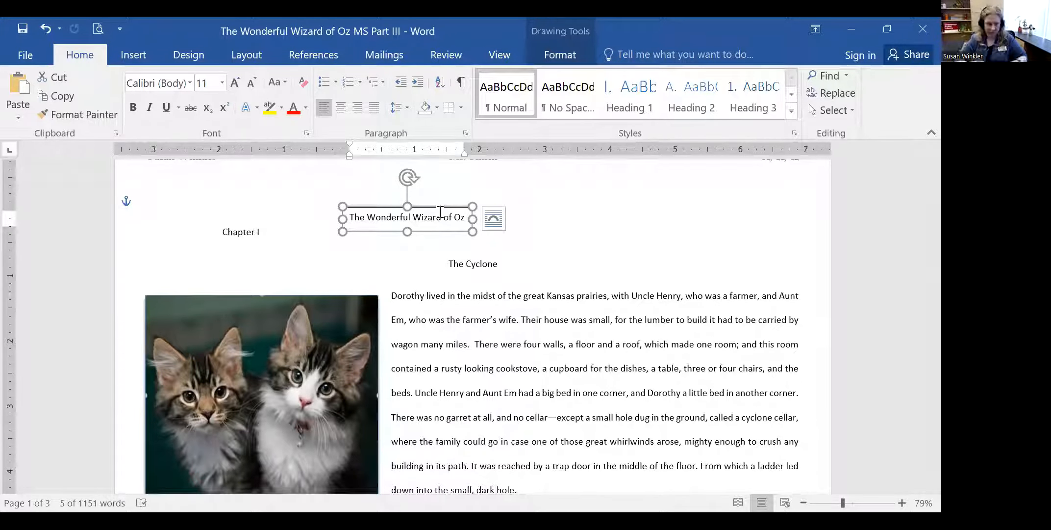
left_click_drag(473, 231, 543, 245)
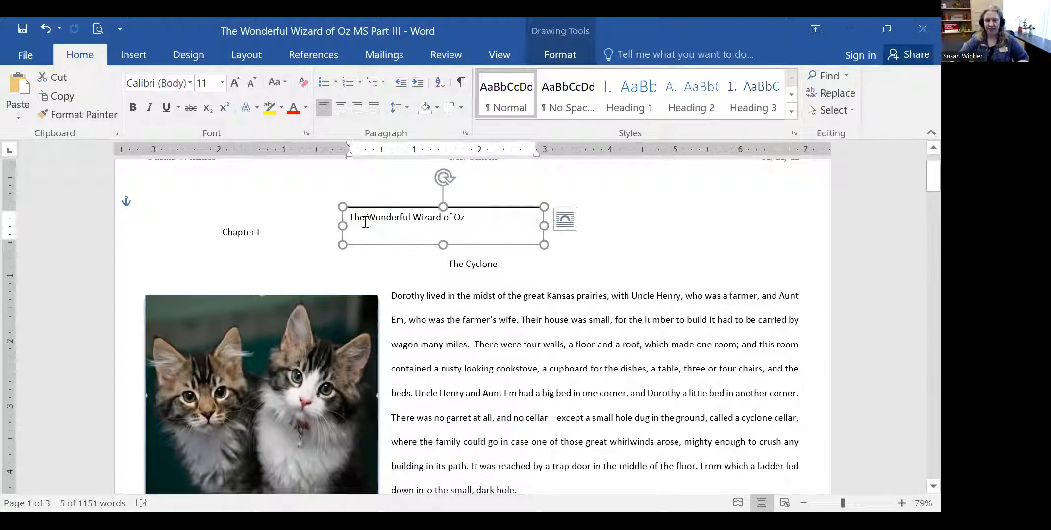
left_click_drag(352, 217, 463, 218)
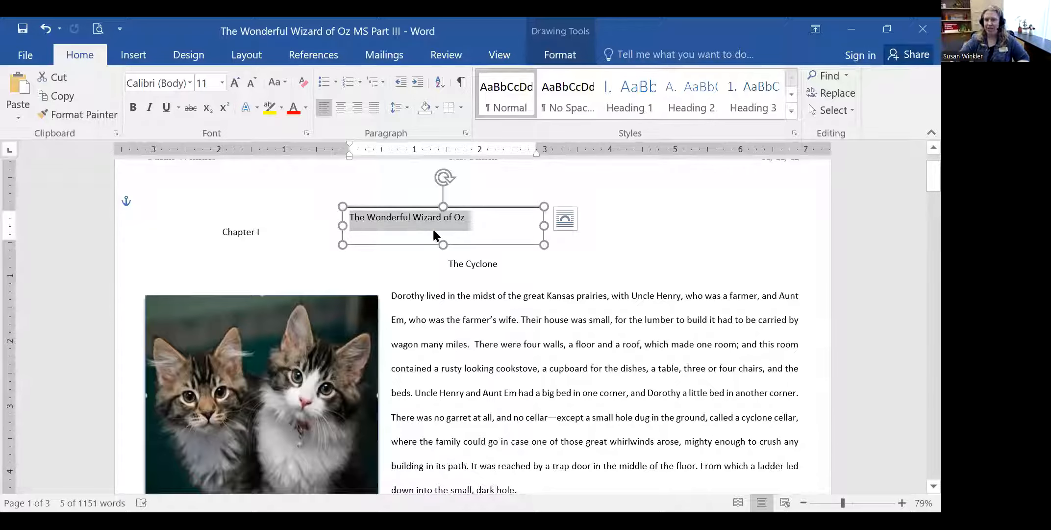
- Set the title to 22 pt and resize its box to fit one line
left_click(222, 82)
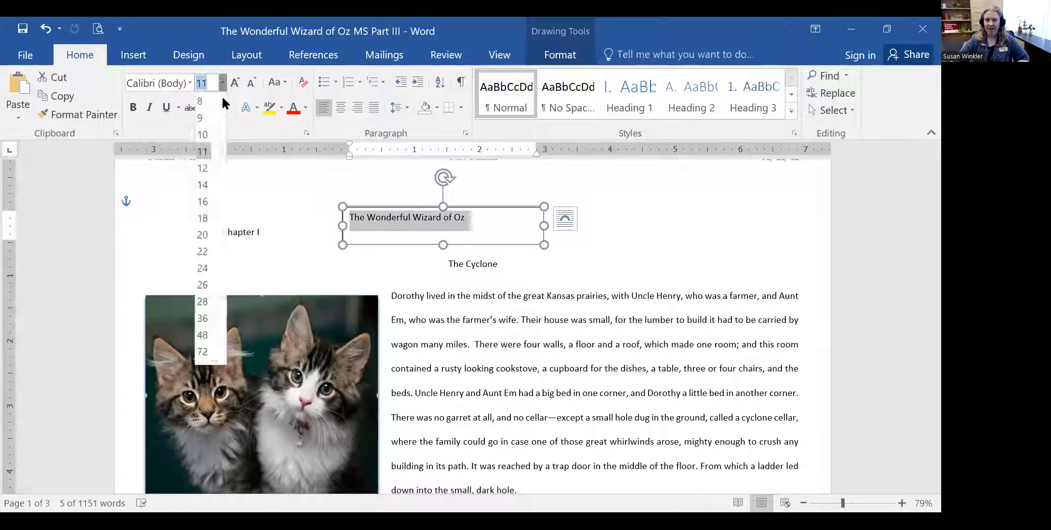
left_click(212, 251)
left_click_drag(545, 241, 603, 247)
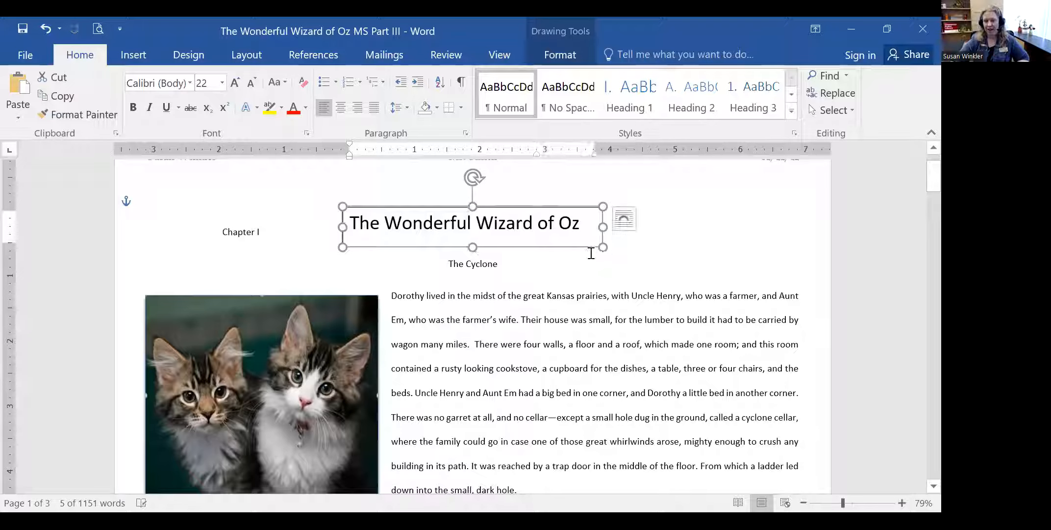
left_click_drag(603, 207, 593, 206)
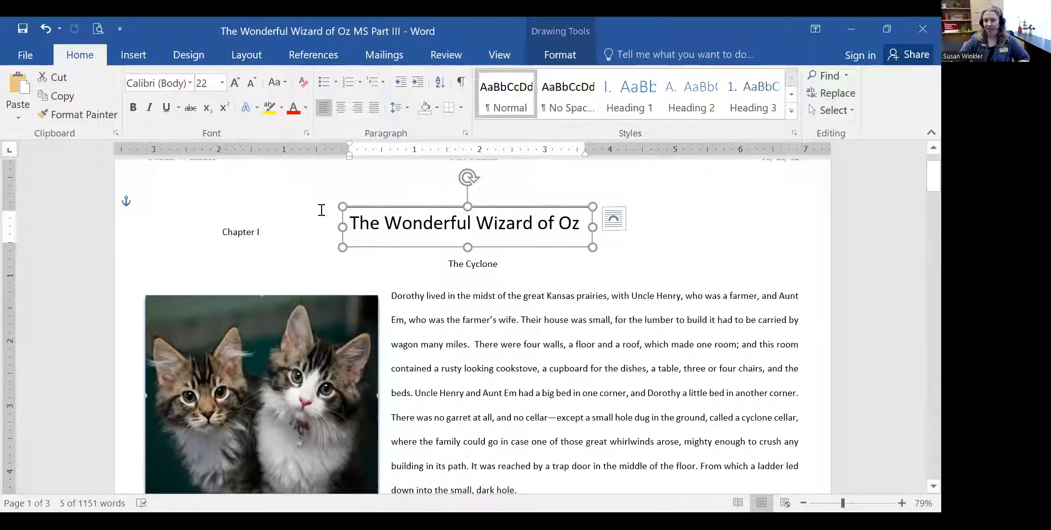
- Keep Chapter I centred below and move the title box up to the page top
left_click(279, 227)
left_click(224, 230)
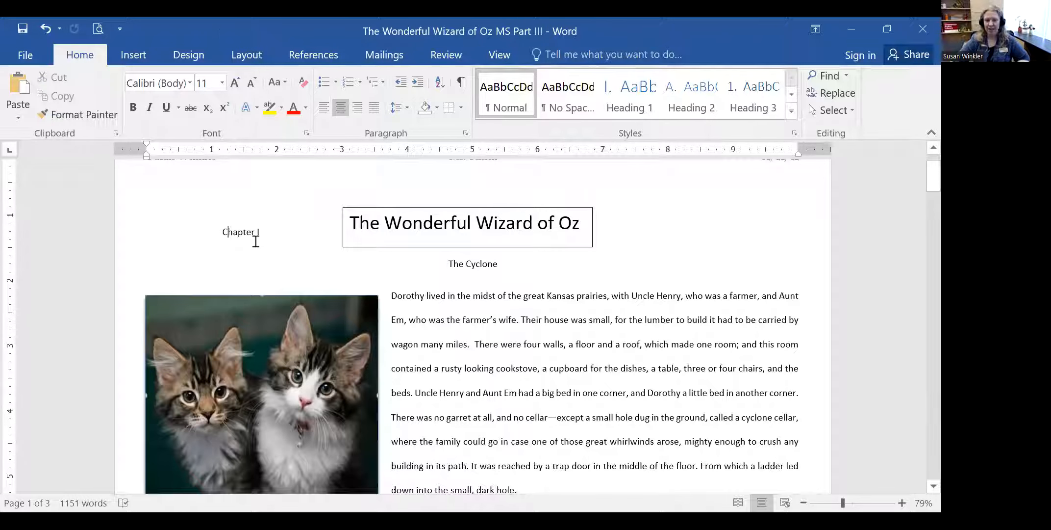
key("Return")
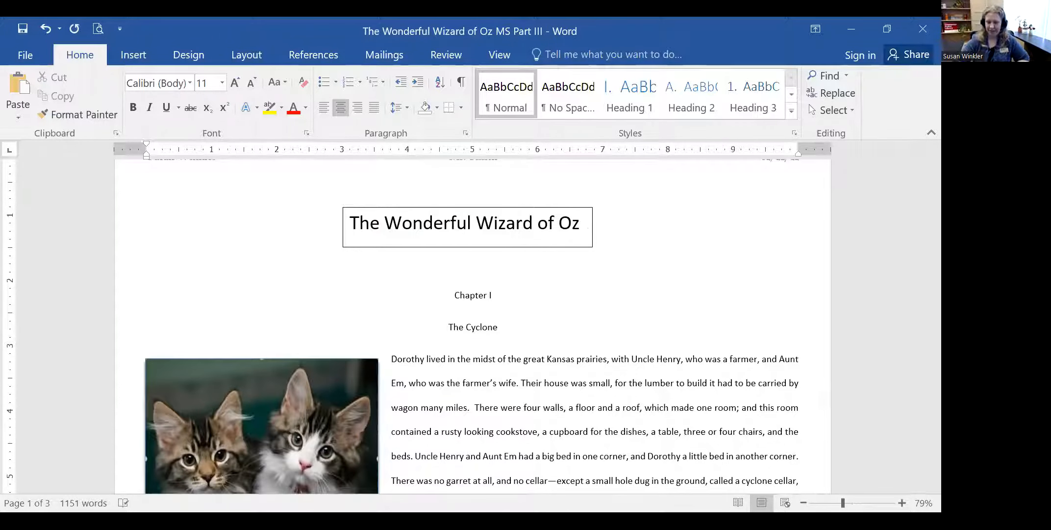
key("BackSpace")
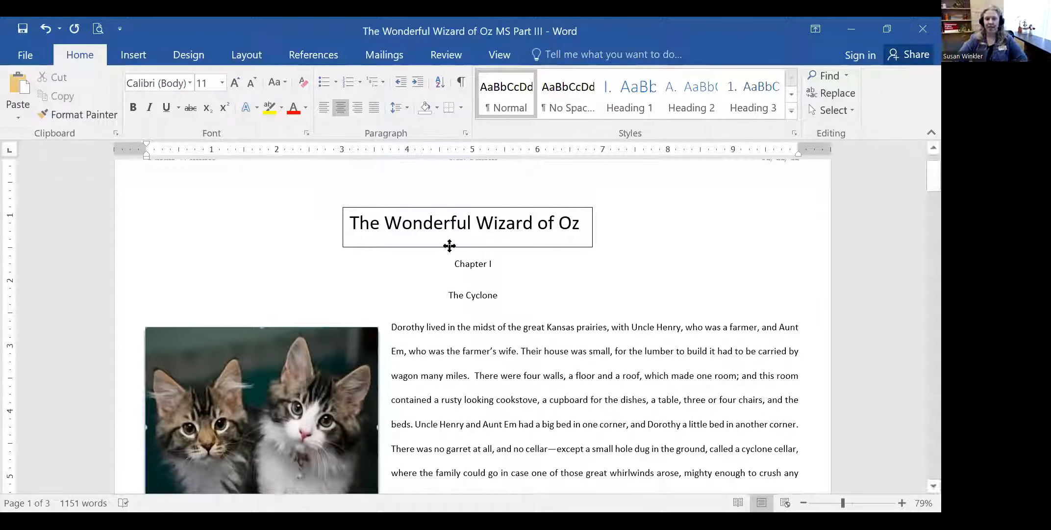
left_click(449, 246)
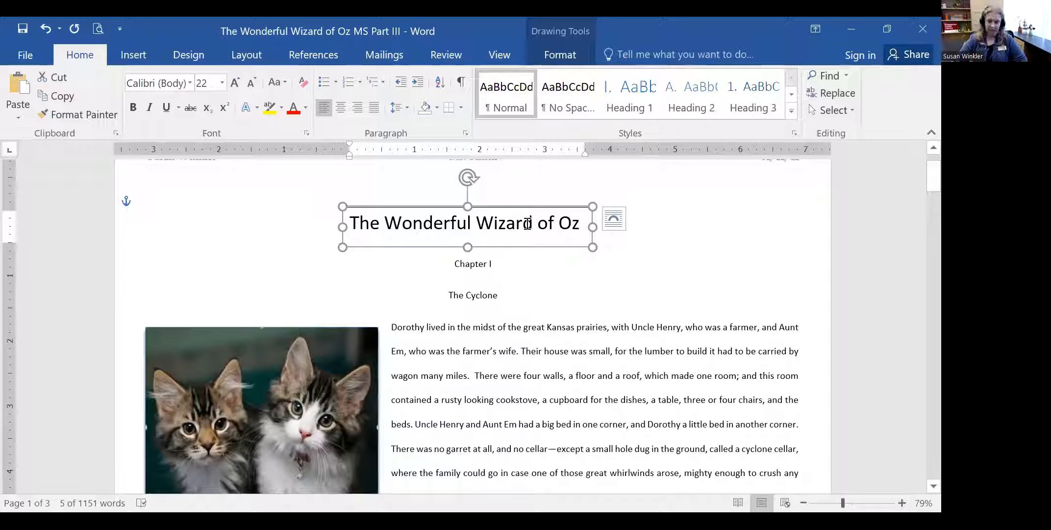
mouse_move(514, 206)
left_mouse_down()
mouse_move(301, 170)
mouse_move(312, 208)
mouse_move(322, 206)
mouse_move(312, 209)
mouse_move(440, 224)
mouse_move(520, 213)
mouse_move(513, 223)
left_mouse_up()
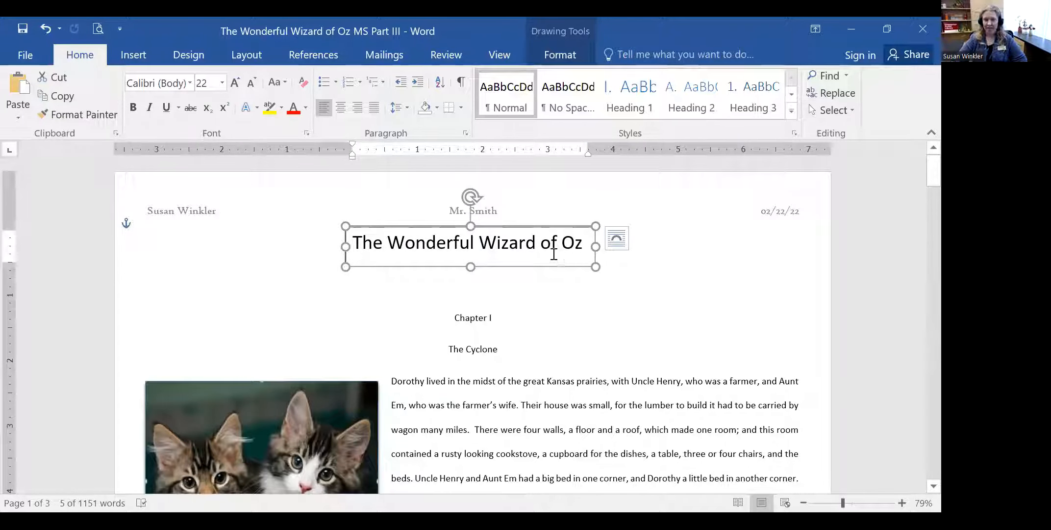
- Give the title box the plain white, thin black-outline theme style and show its Fill colours
right_click(541, 229)
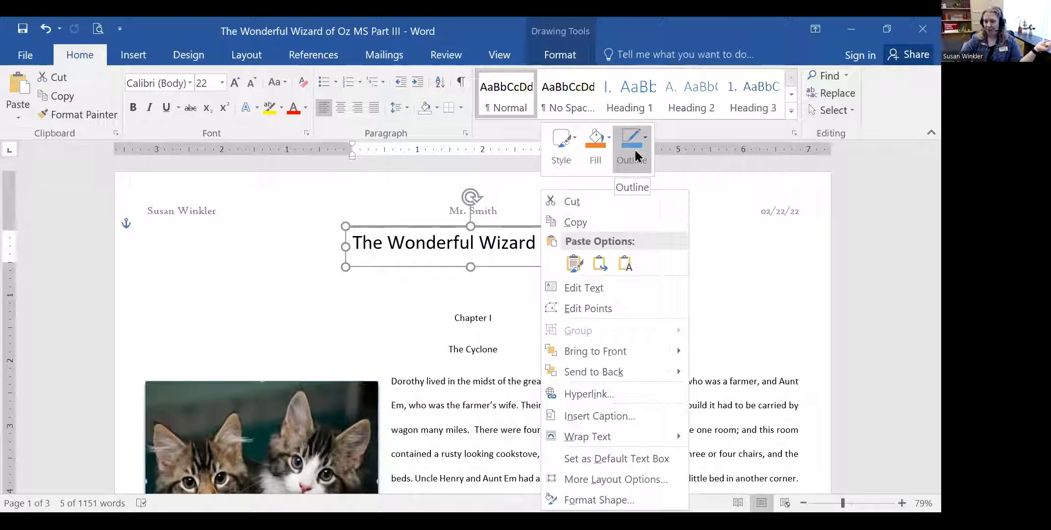
left_click(567, 145)
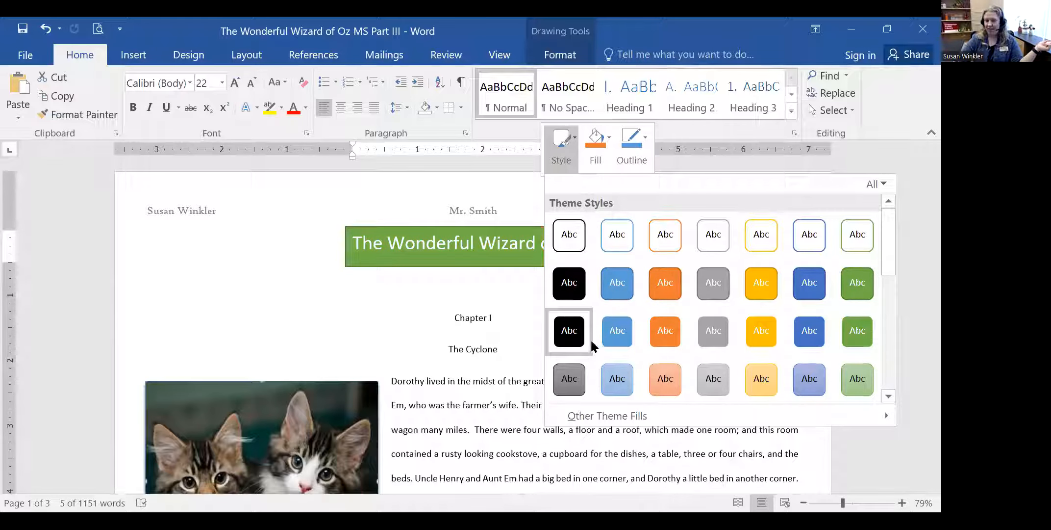
scroll(835, 337, "down", 5)
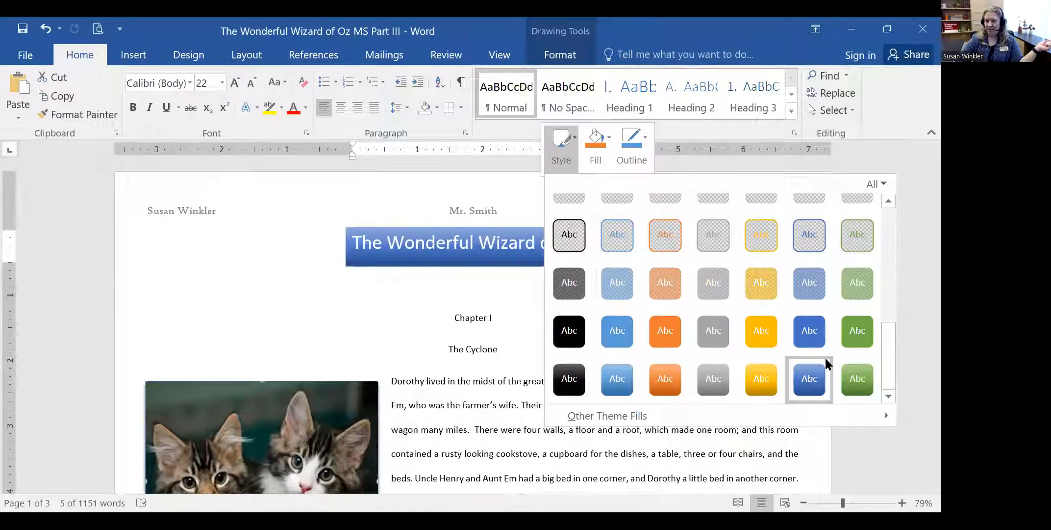
scroll(705, 321, "up", 4)
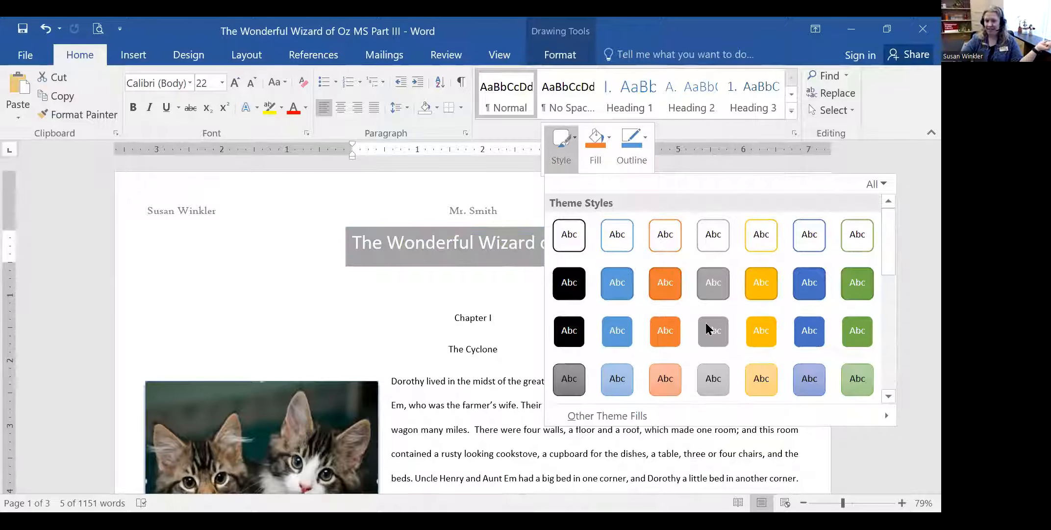
left_click(618, 284)
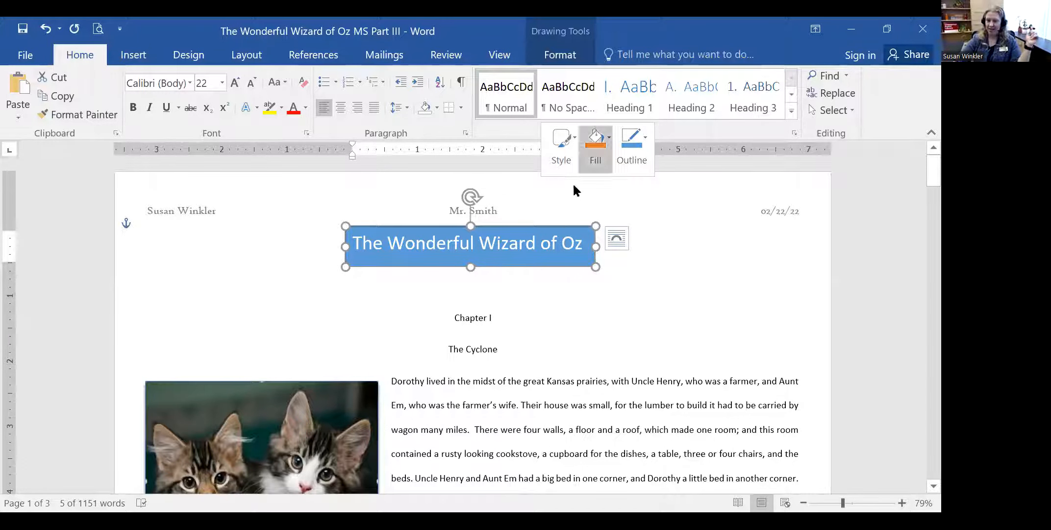
left_click(562, 161)
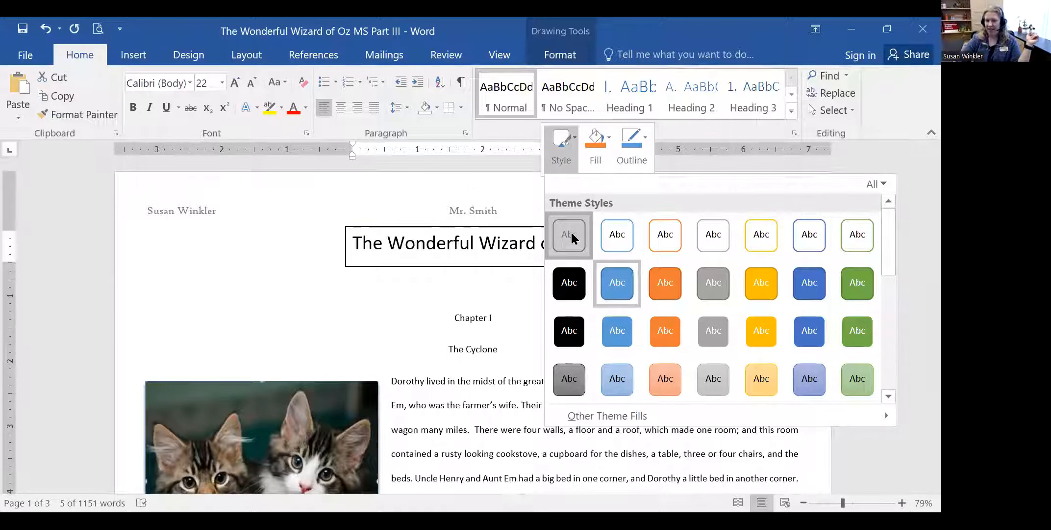
left_click(571, 238)
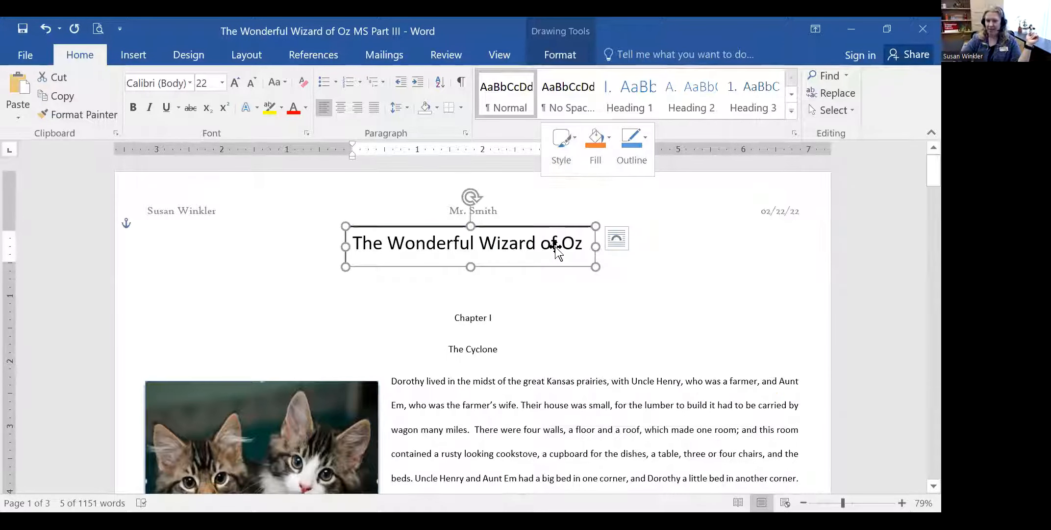
left_click(597, 150)
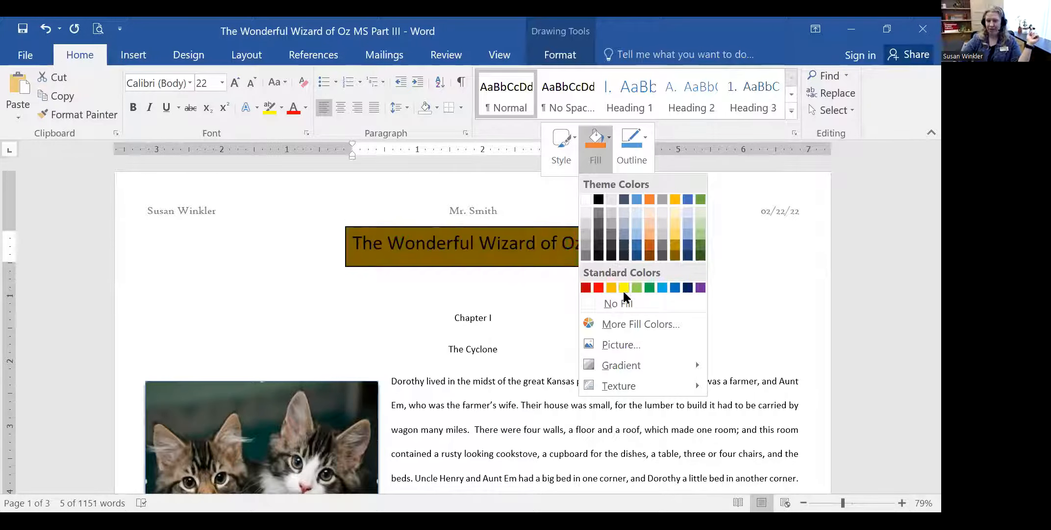
mouse_move(626, 360)
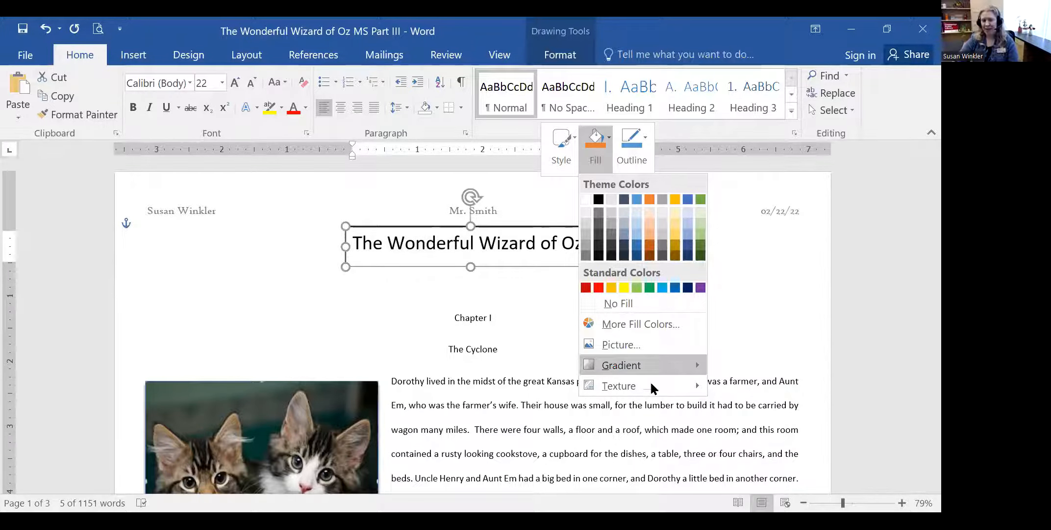
- Give the title box a Water droplets texture fill and a 6 pt gold outline
mouse_move(650, 385)
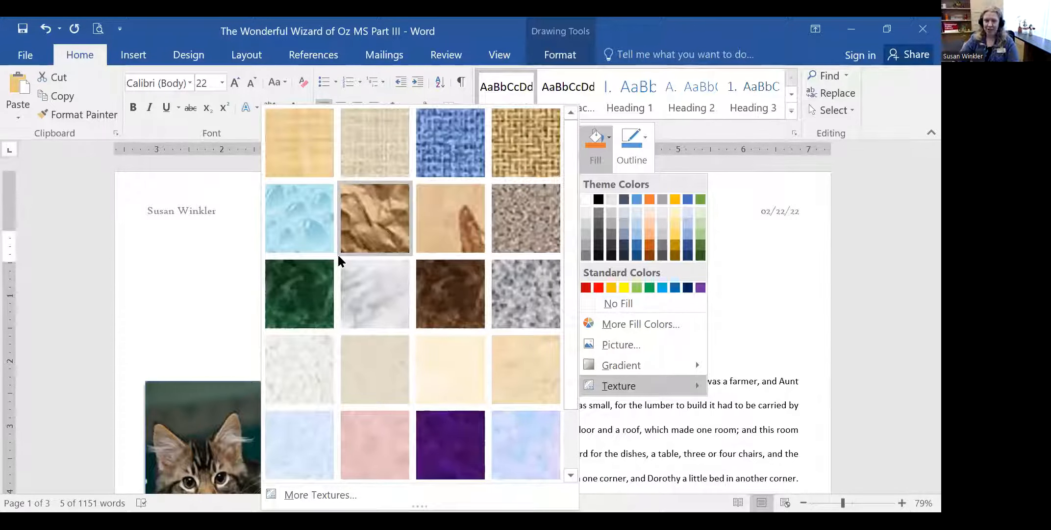
left_click(291, 208)
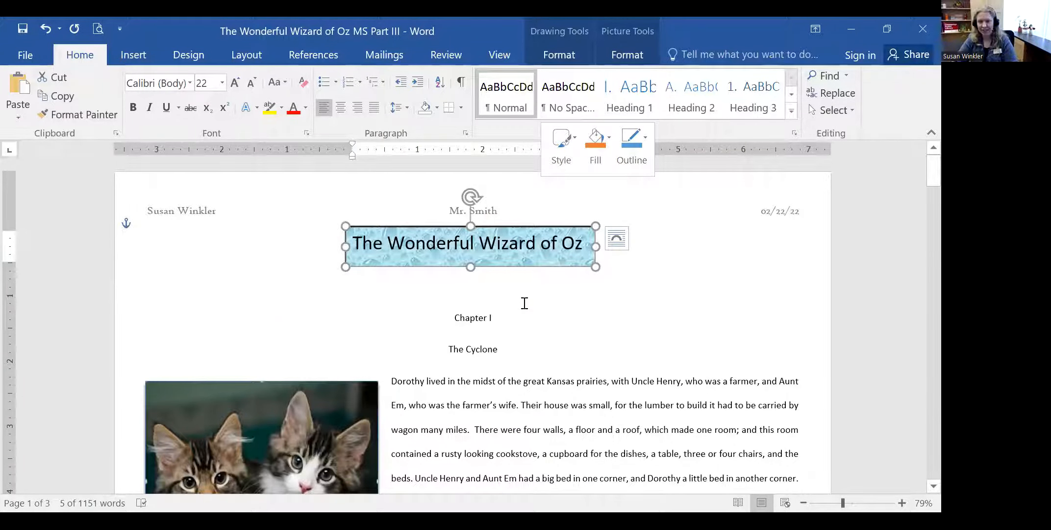
left_click(641, 144)
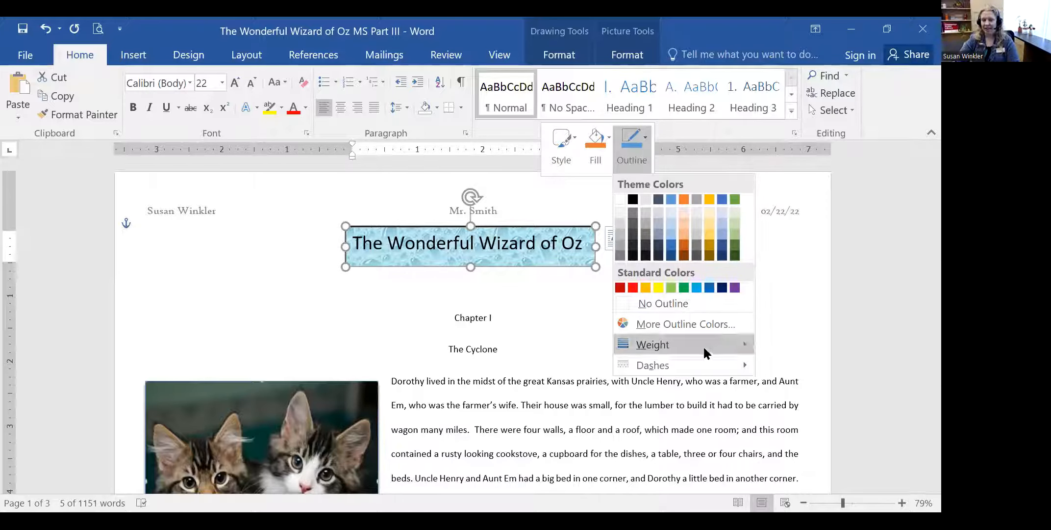
mouse_move(702, 344)
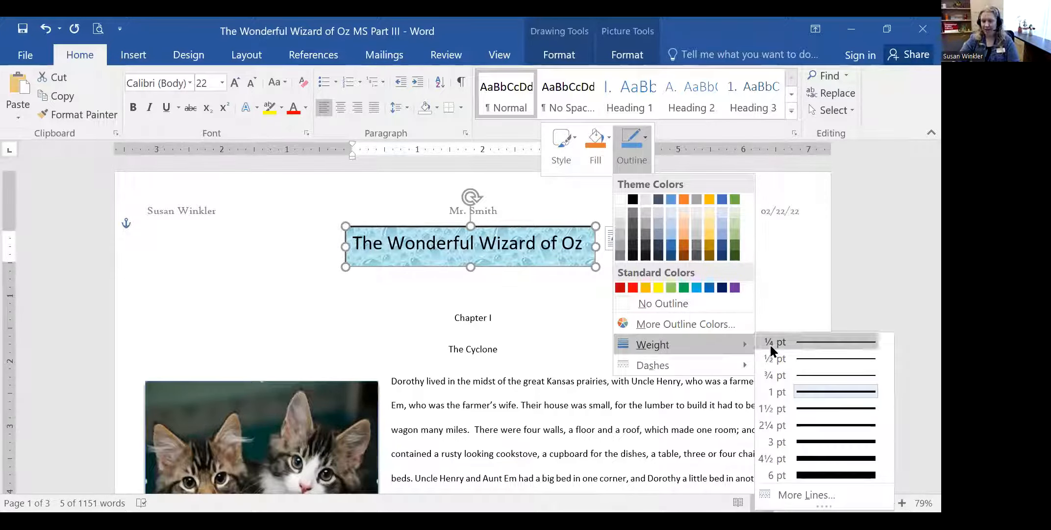
left_click(829, 476)
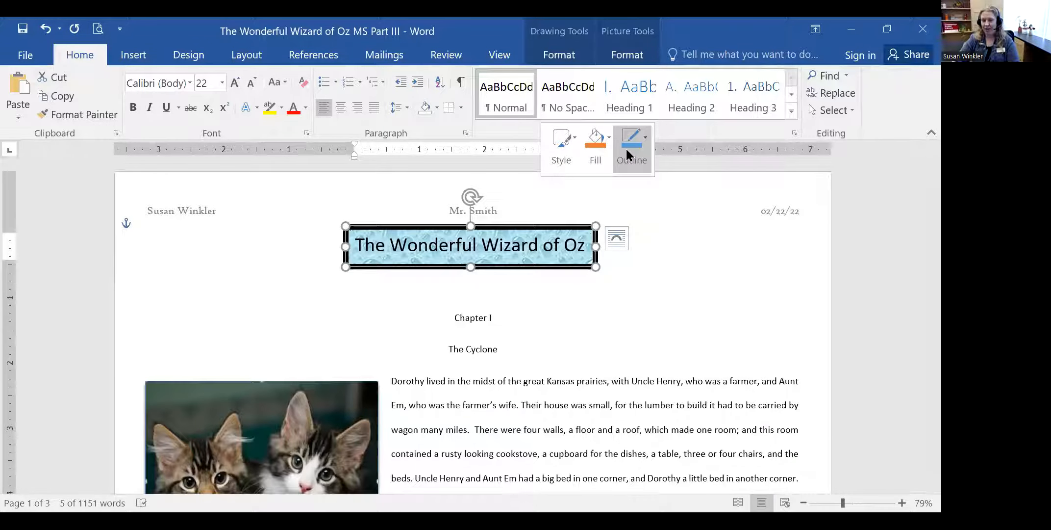
left_click(626, 147)
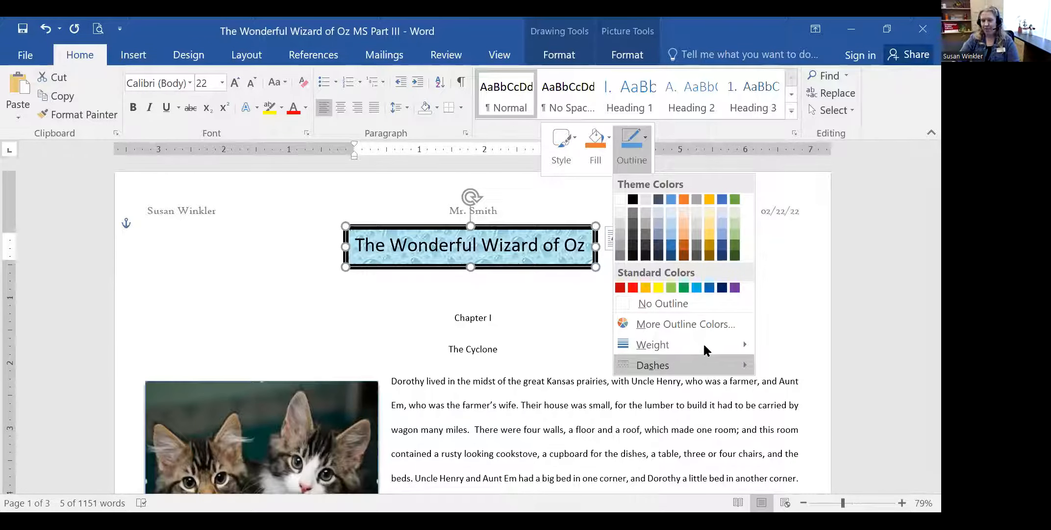
mouse_move(703, 342)
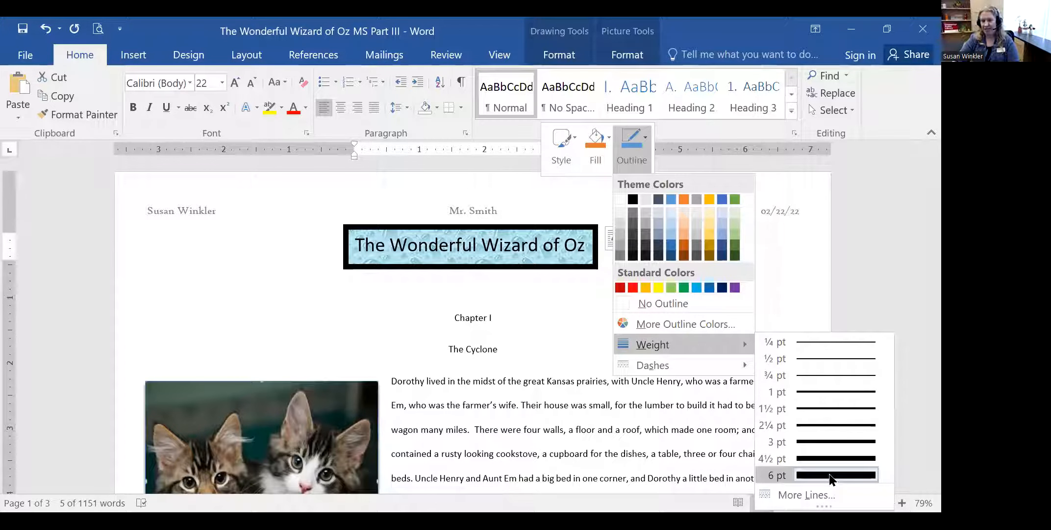
left_click(832, 478)
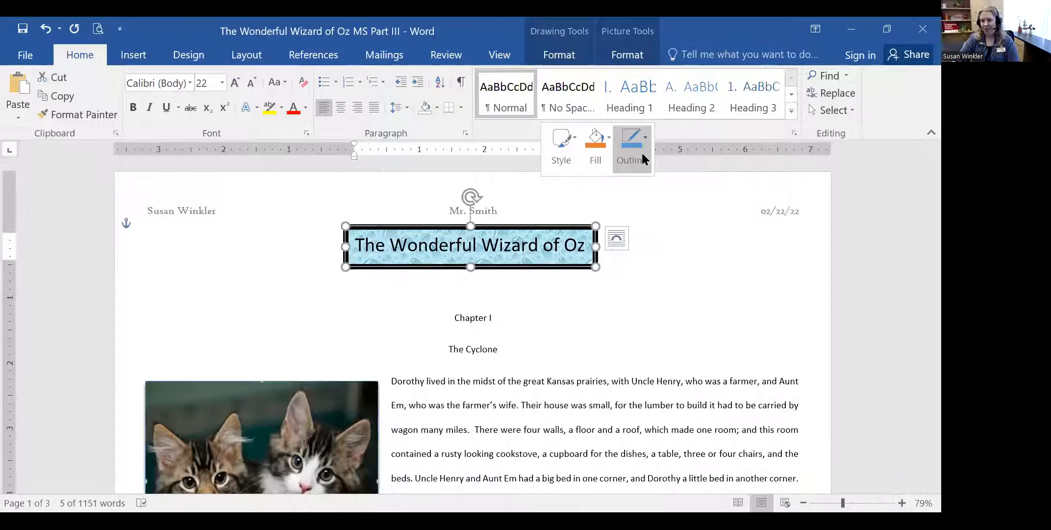
left_click(640, 150)
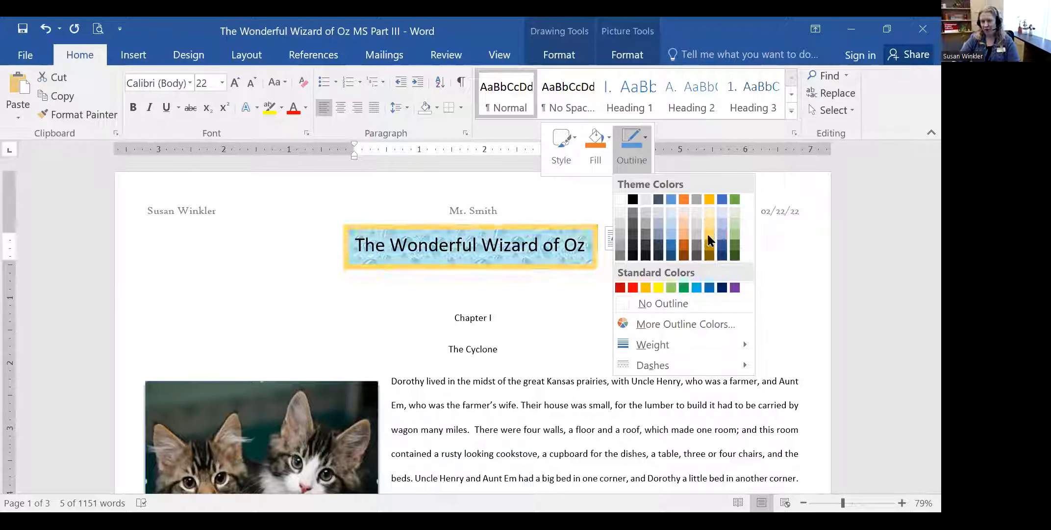
left_click(612, 265)
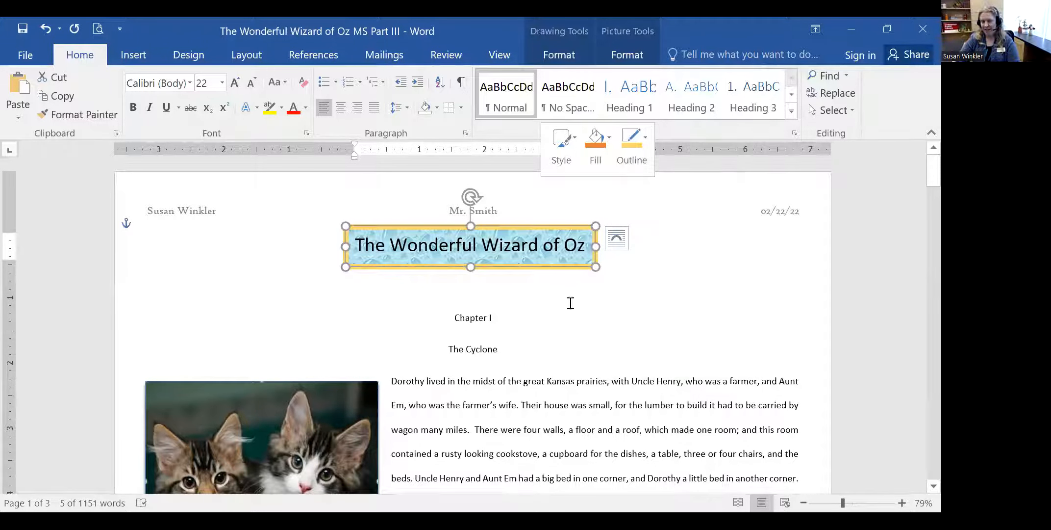
- Delete the empty line under the title so 'Chapter I' sits directly below it
left_click(624, 330)
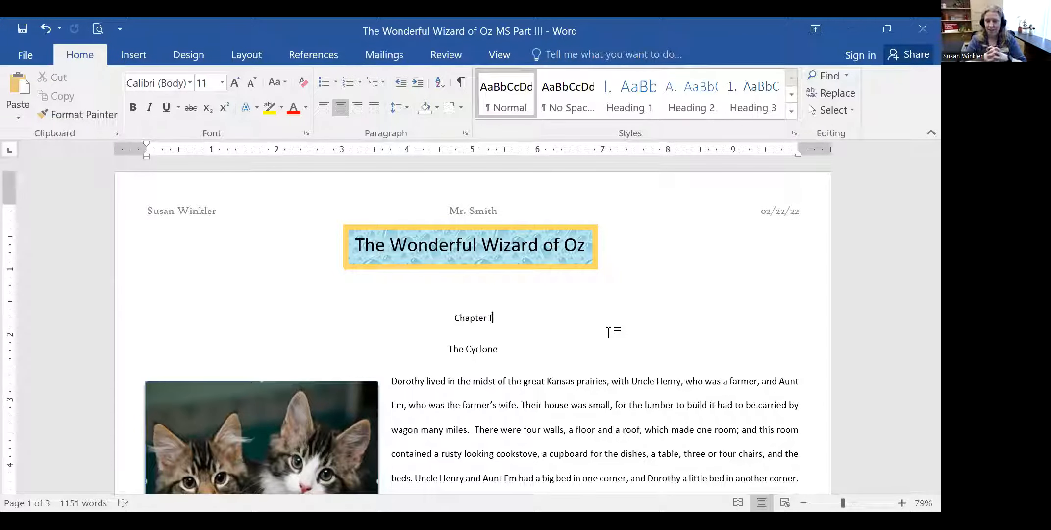
left_click(489, 294)
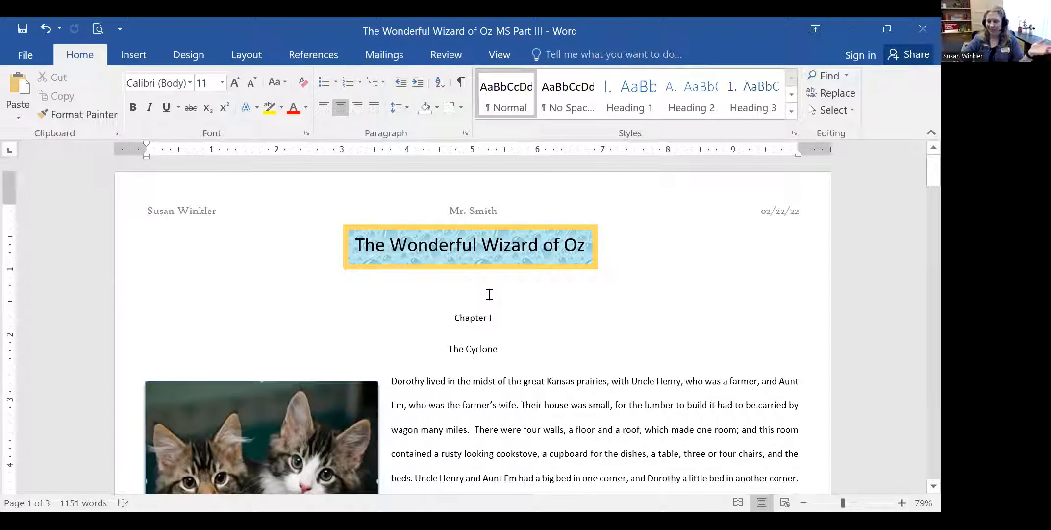
key("BackSpace")
key("BackSpace")
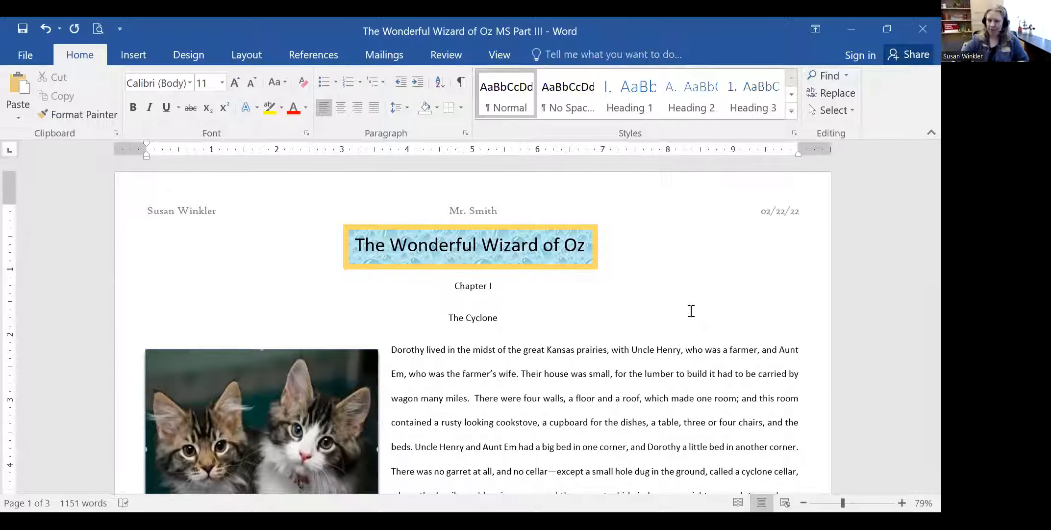
left_click(535, 318)
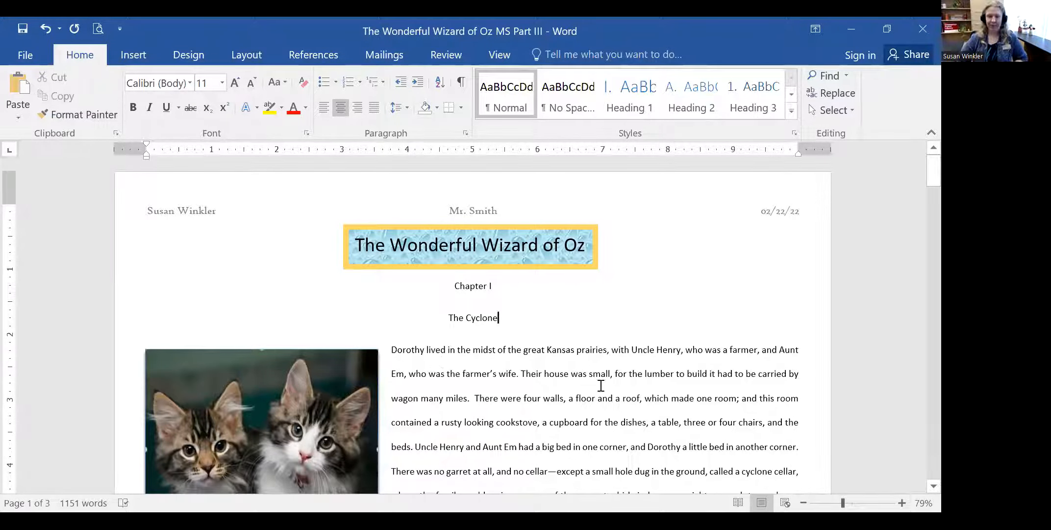
- Choose the Heart from Insert > Shapes > Basic Shapes and scroll down to the kittens photo
left_click(138, 53)
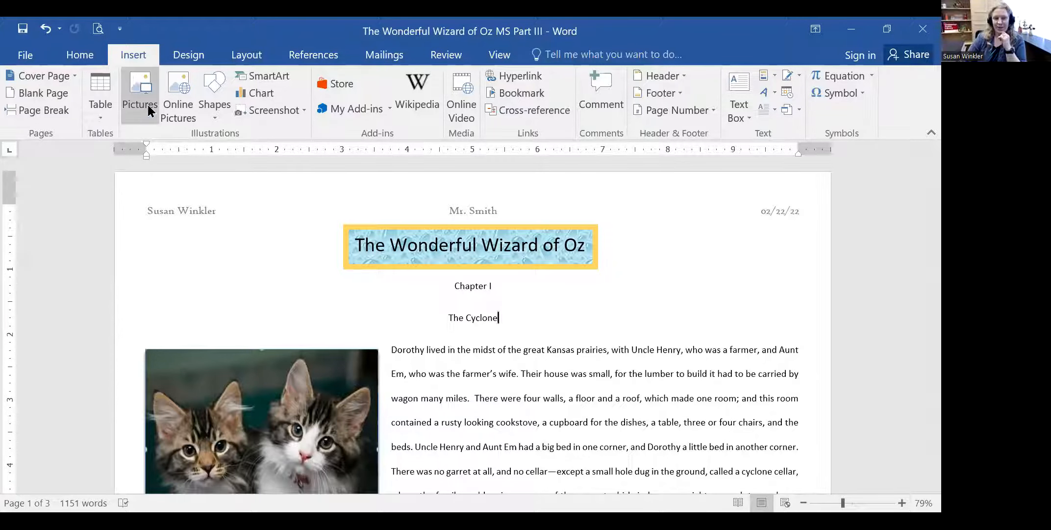
left_click(216, 87)
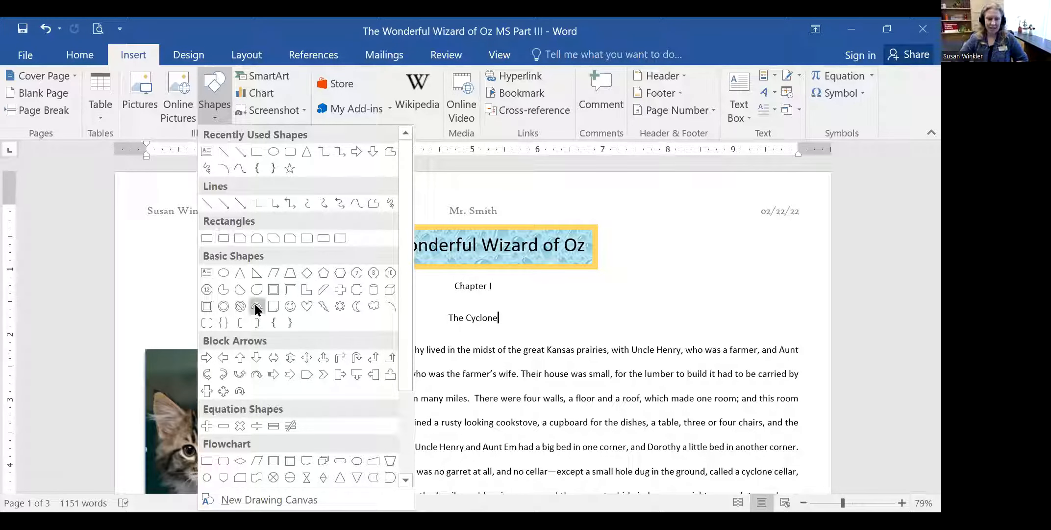
left_click(306, 307)
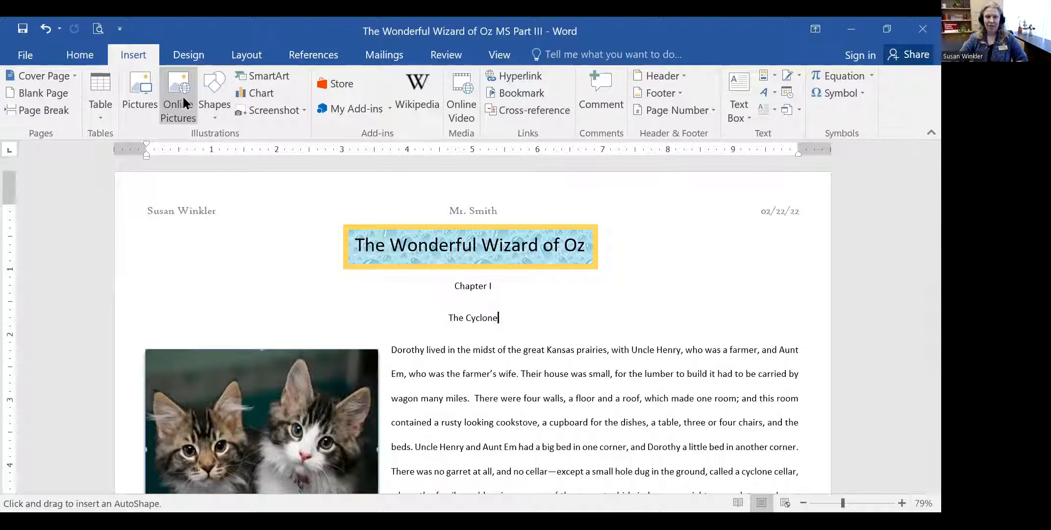
left_click(210, 83)
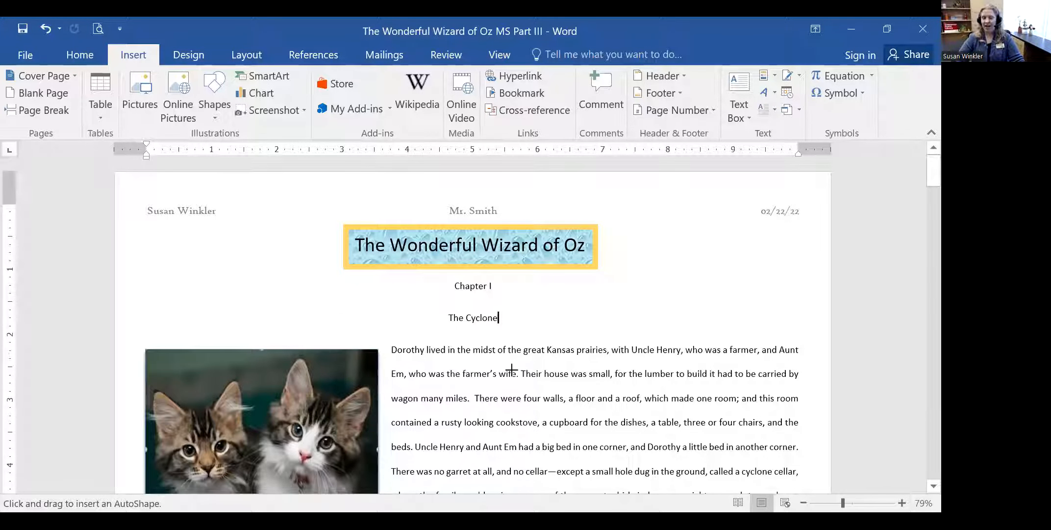
scroll(617, 373, "down", 1)
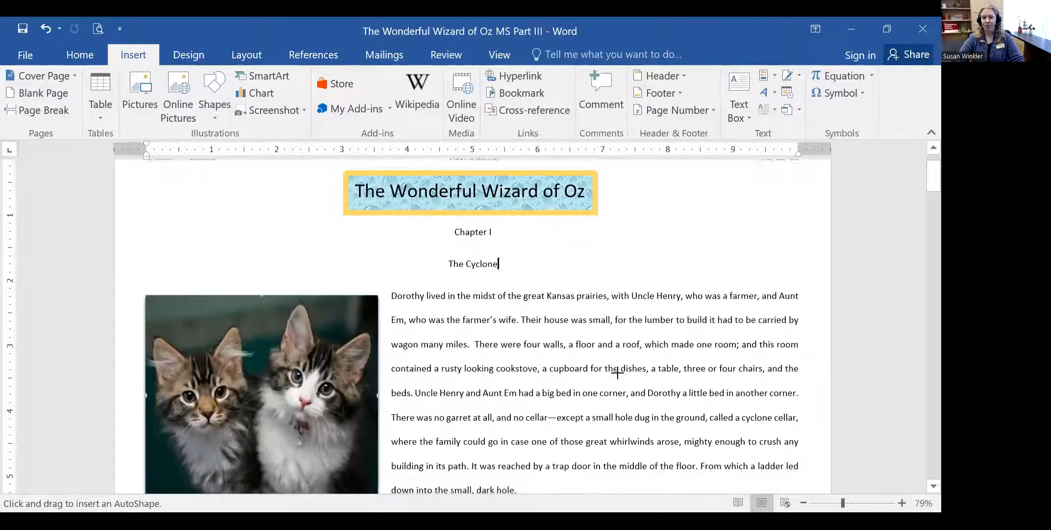
scroll(617, 373, "down", 1)
scroll(617, 373, "down", 1)
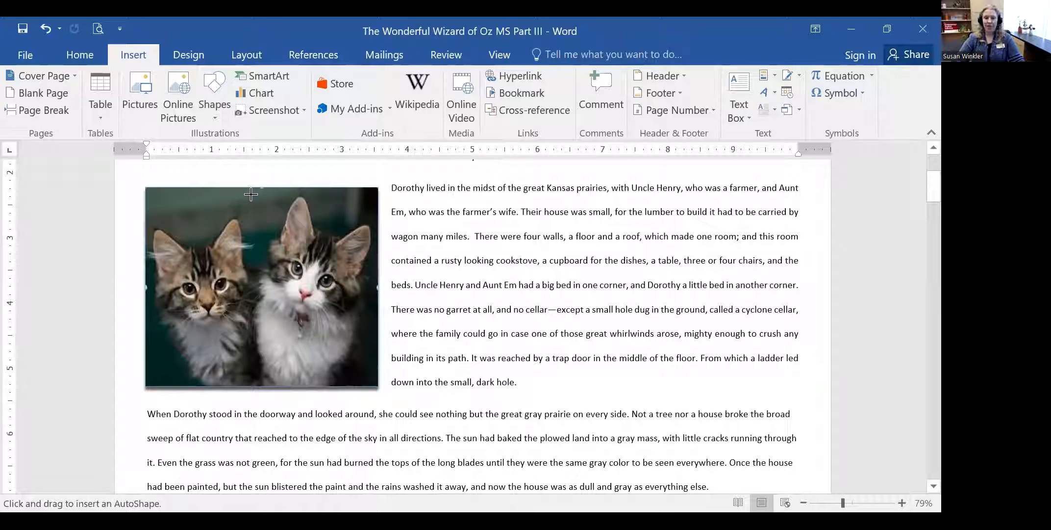
- Draw a heart about 1.87" by 2.26" over the right kitten in the photo
mouse_move(250, 195)
left_mouse_down()
mouse_move(329, 307)
mouse_move(392, 326)
left_mouse_up()
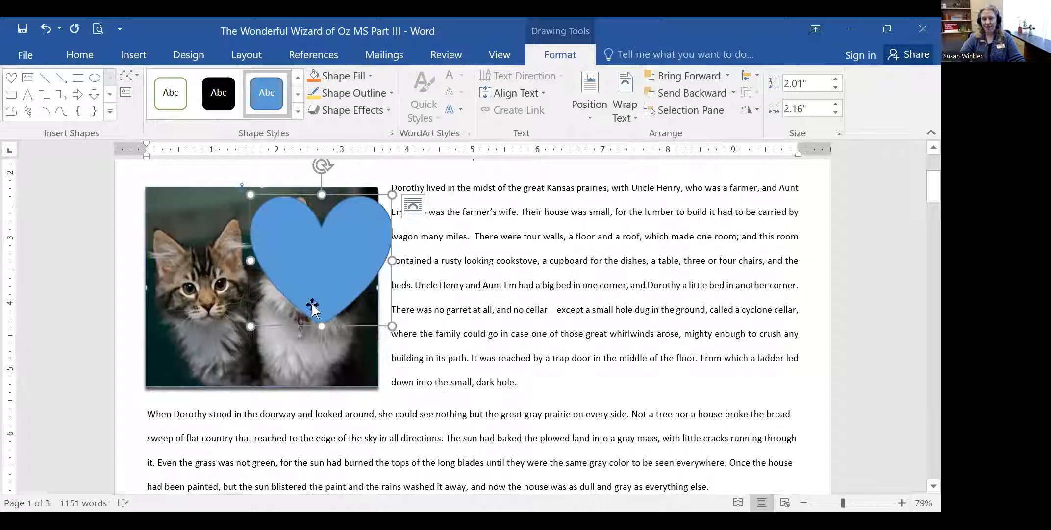
left_click_drag(320, 255, 314, 249)
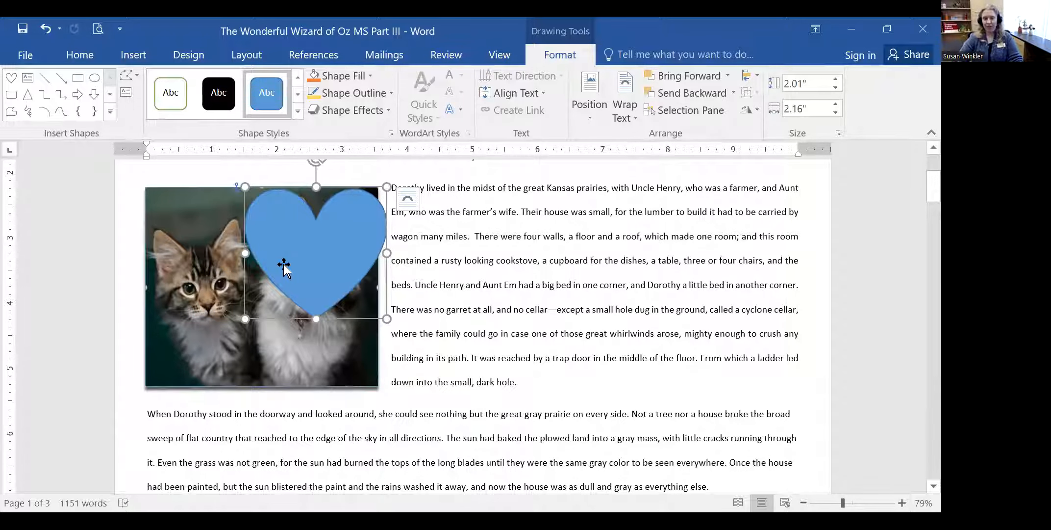
left_click(481, 177)
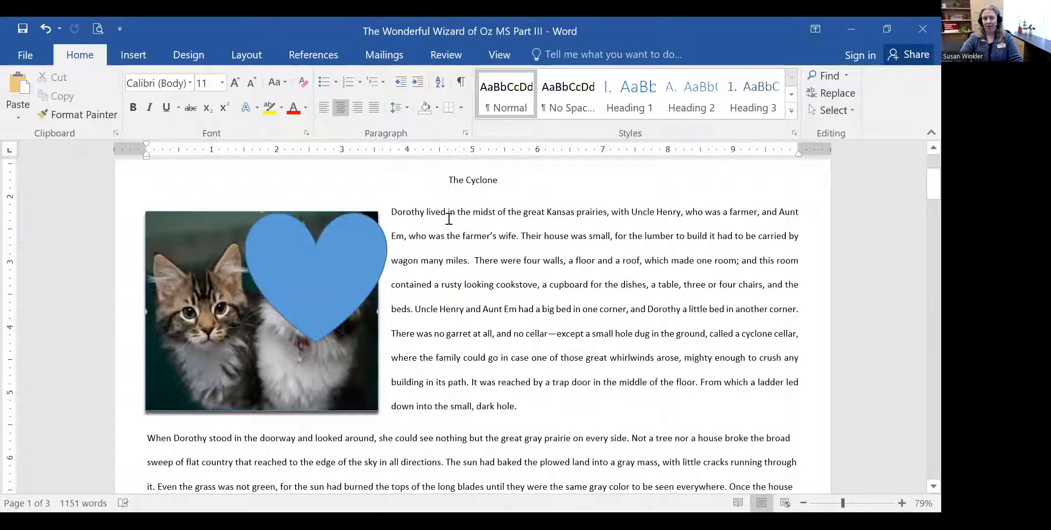
left_click(318, 282)
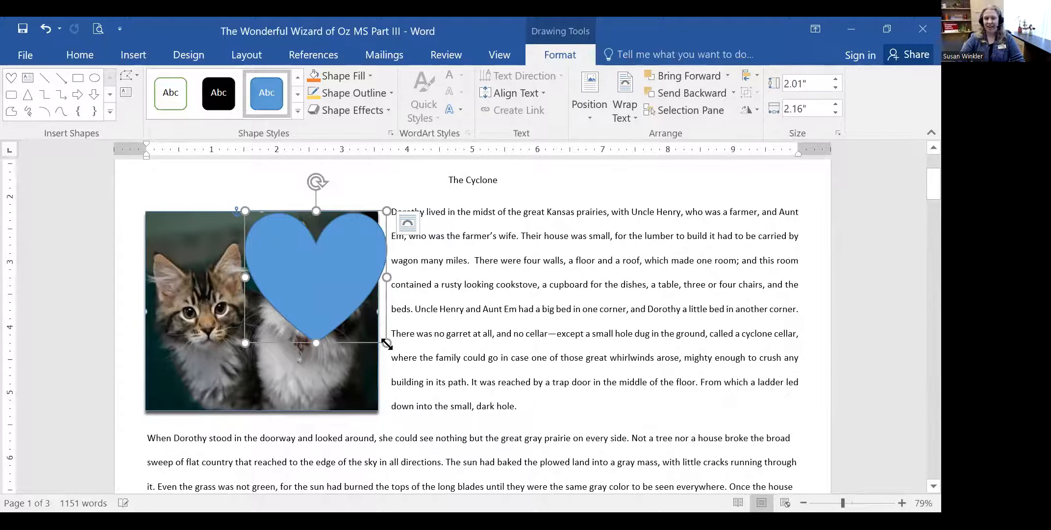
left_click_drag(387, 344, 287, 245)
left_click_drag(280, 292, 393, 333)
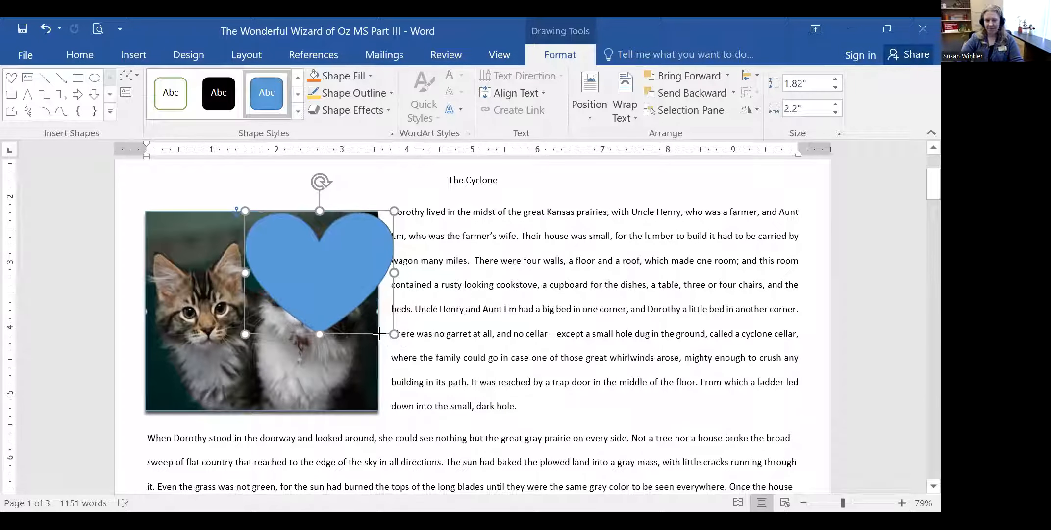
mouse_move(312, 262)
left_mouse_down()
mouse_move(309, 253)
mouse_move(314, 262)
left_mouse_up()
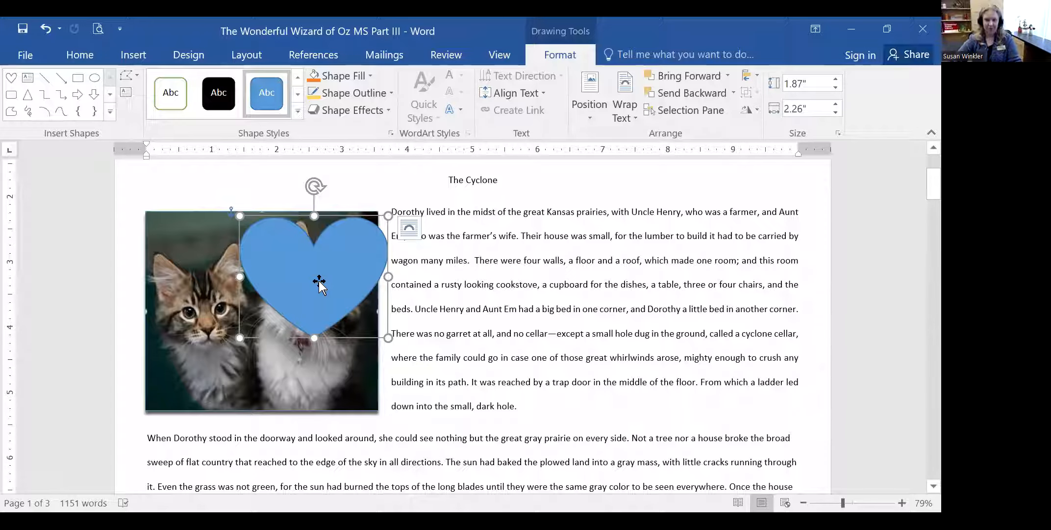
- Fill the heart over the kittens with purple
right_click(330, 266)
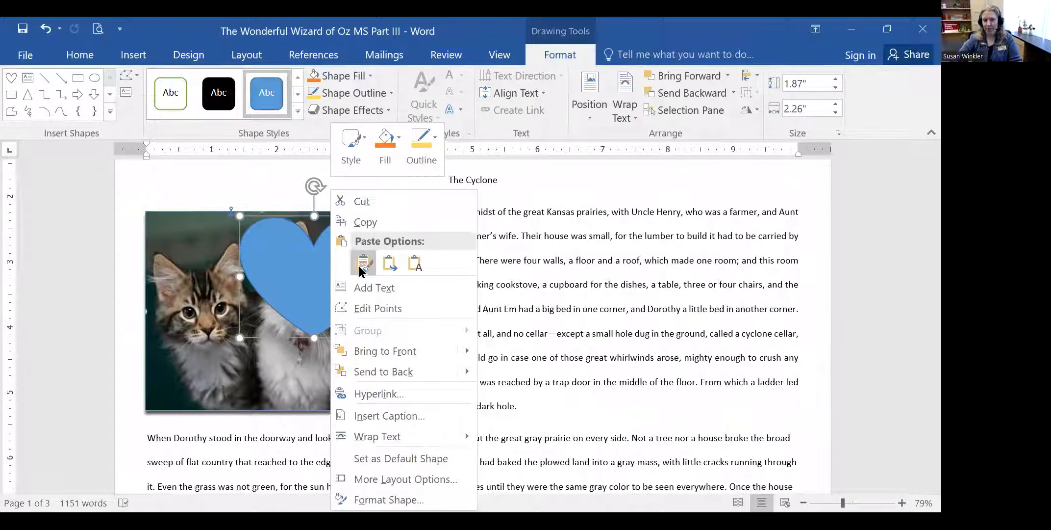
left_click(289, 262)
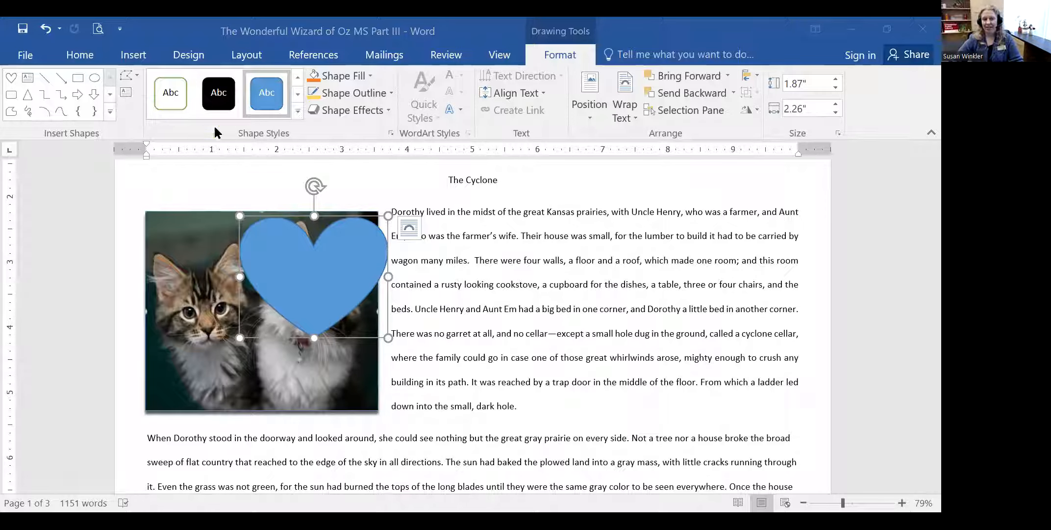
left_click(370, 75)
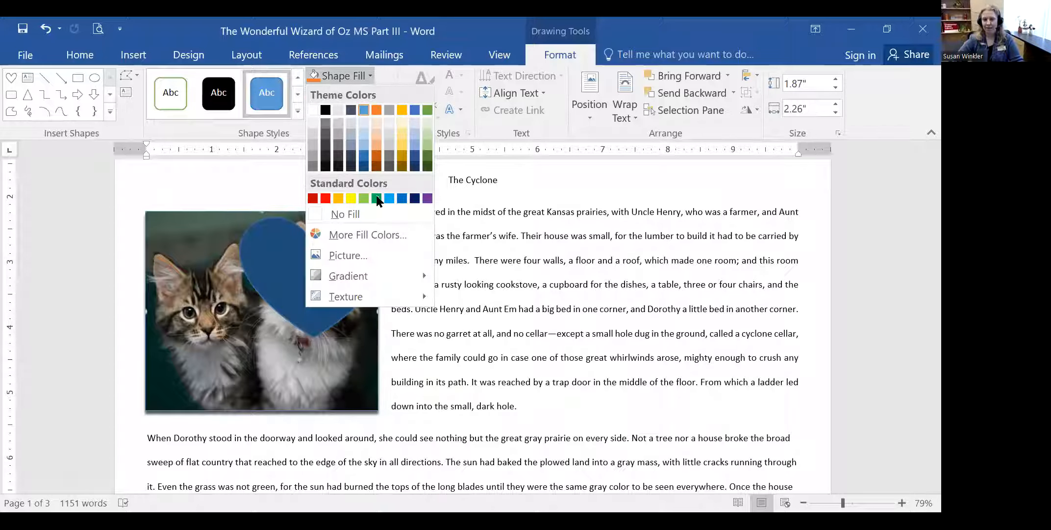
left_click(427, 197)
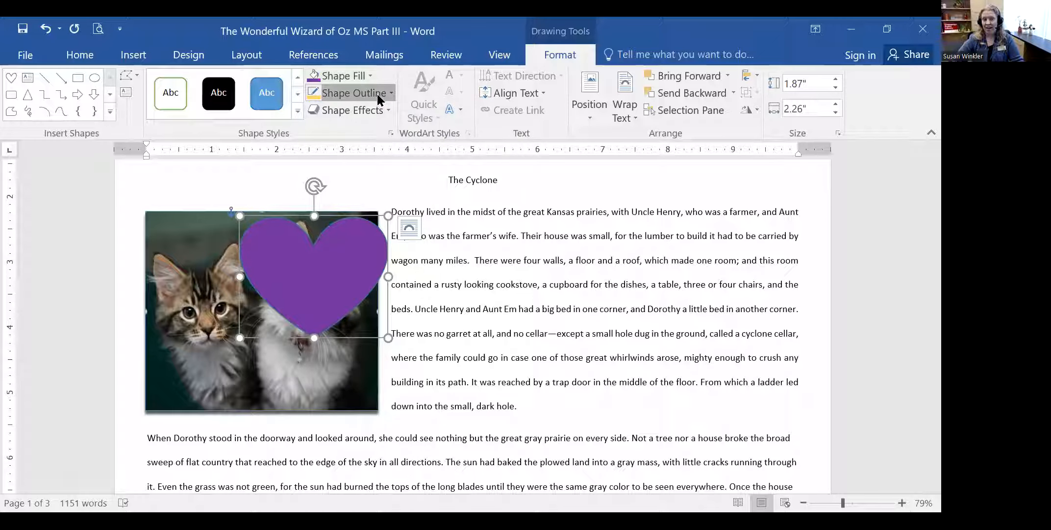
- Set the heart's outline weight to 6 pt and apply No Presets shape effects
left_click(376, 93)
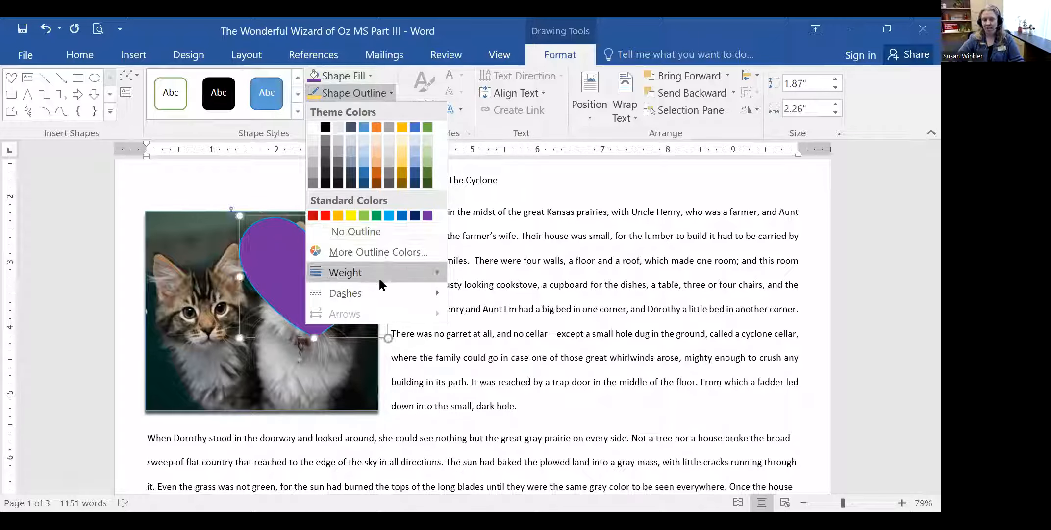
mouse_move(377, 274)
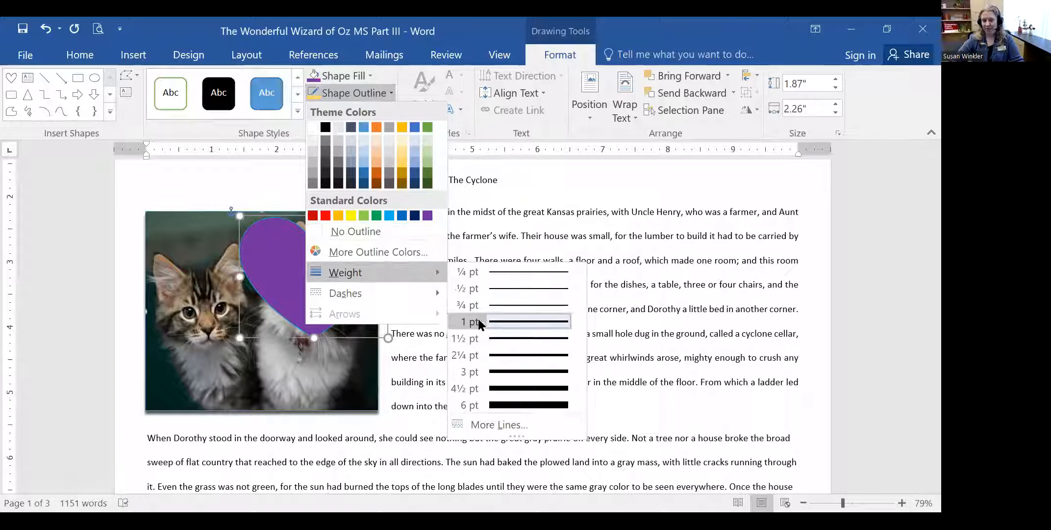
left_click(515, 405)
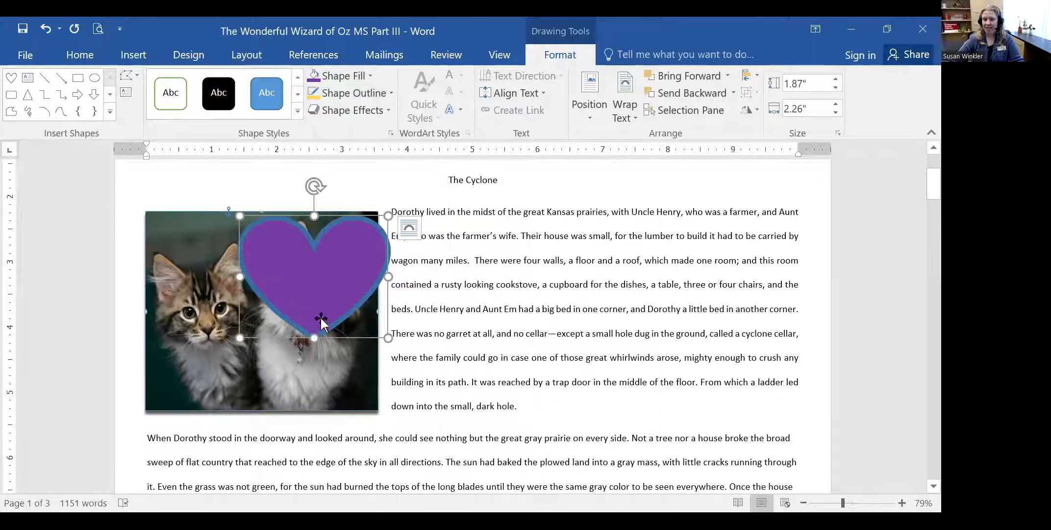
left_click(351, 104)
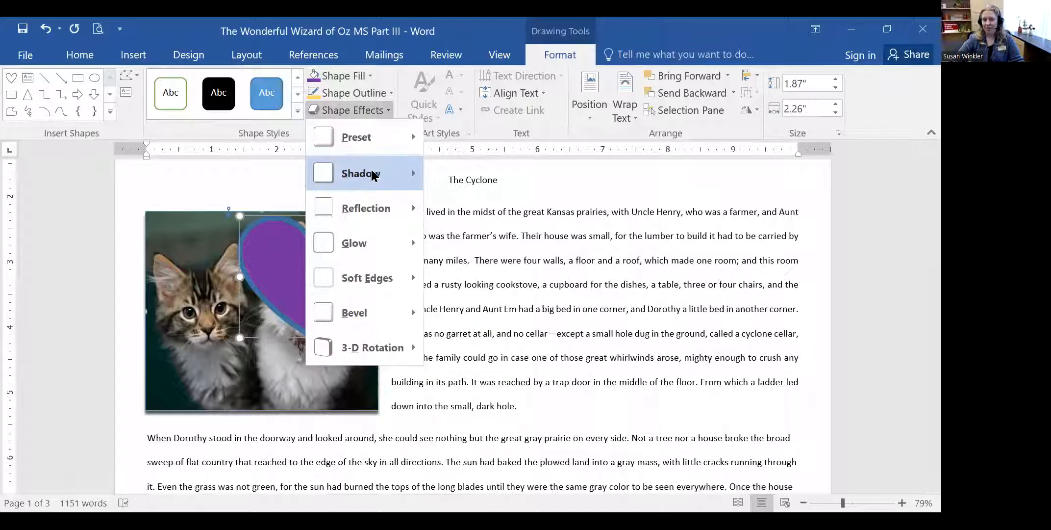
mouse_move(374, 175)
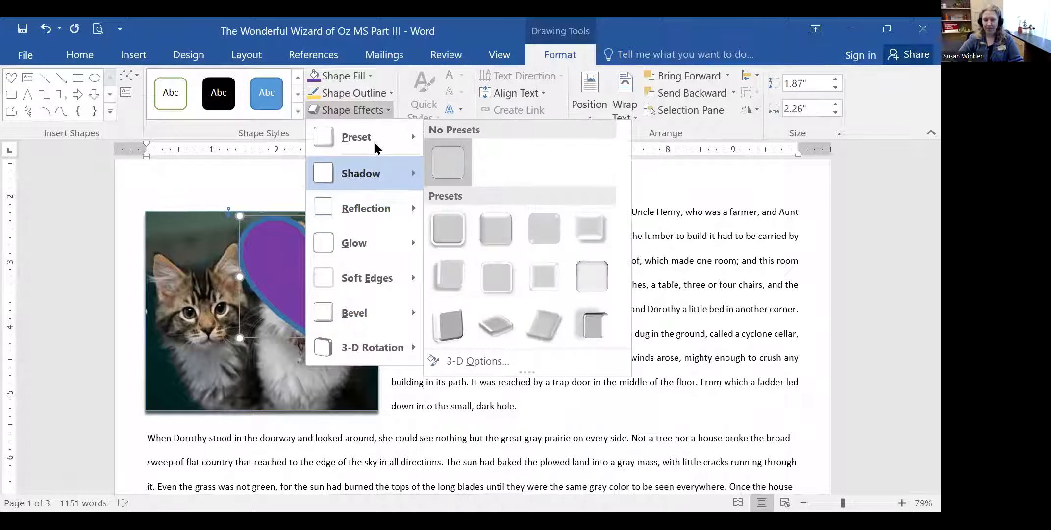
left_click(442, 154)
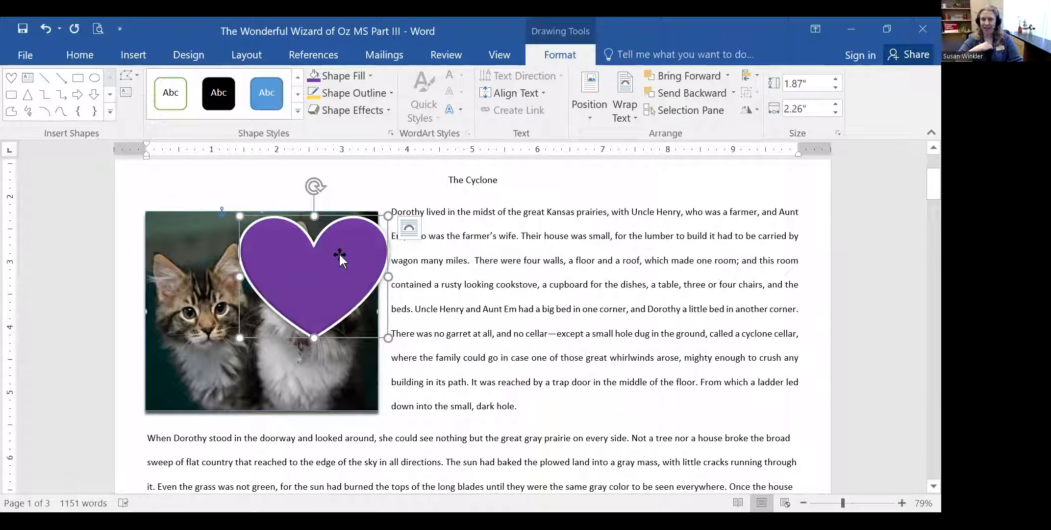
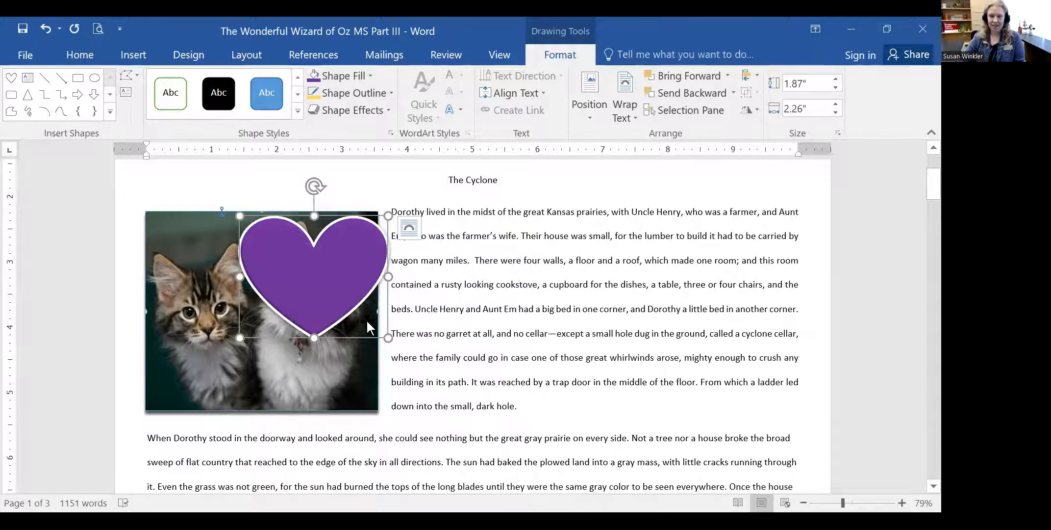
- Shrink the purple heart to about 1.44" by 1.55" and place it over the white kitten
left_click_drag(388, 216, 374, 227)
mouse_move(292, 275)
left_mouse_down()
mouse_move(293, 261)
mouse_move(296, 277)
left_mouse_up()
left_click_drag(245, 224, 277, 244)
left_click_drag(300, 287, 285, 300)
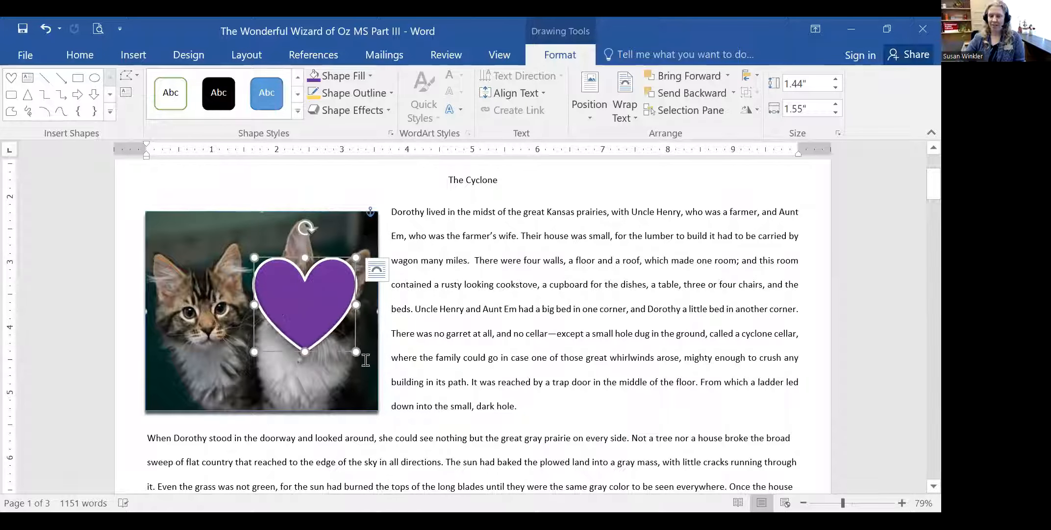
left_click(392, 309)
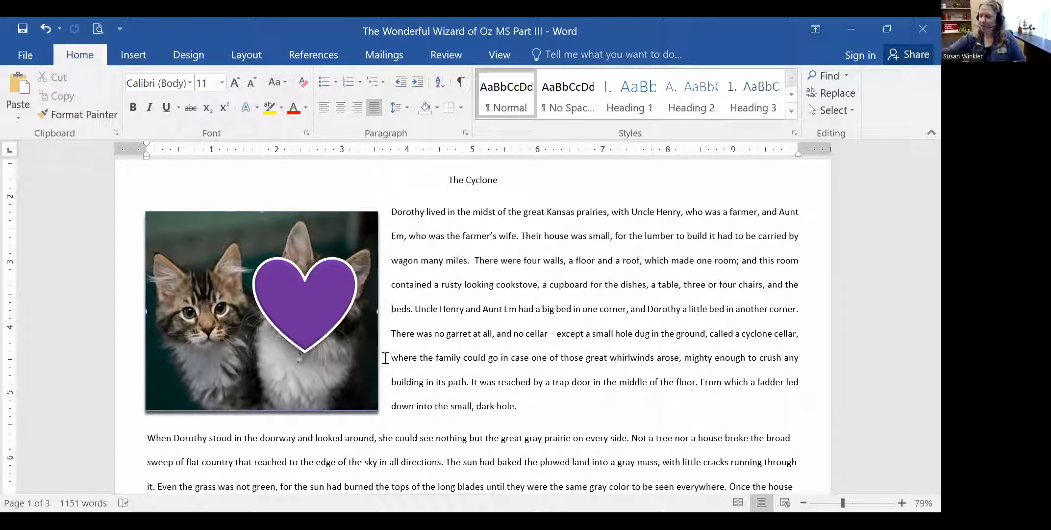
- Insert a WordArt box reading 'Your text here' at The Cyclone line, above the kitten picture
scroll(490, 319, "up", 3)
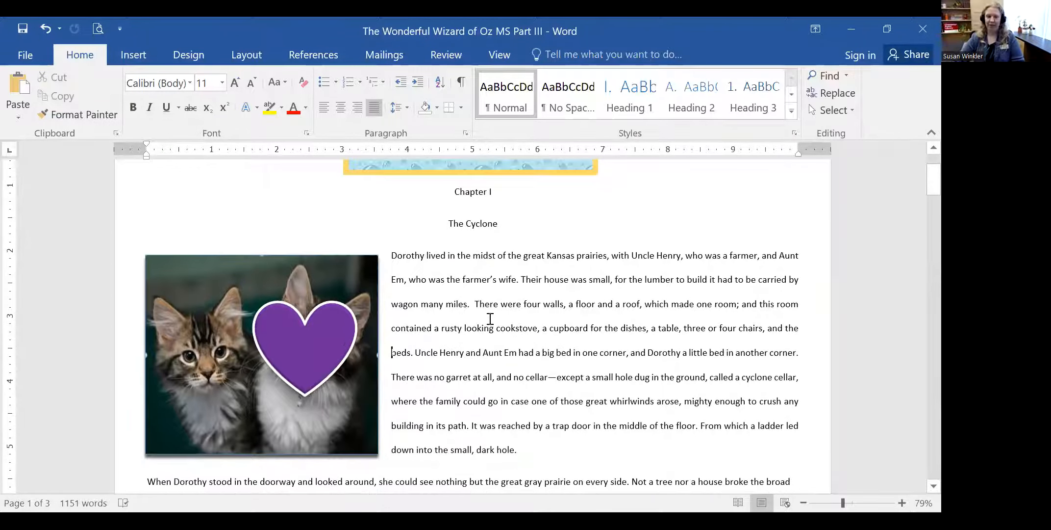
left_click(508, 317)
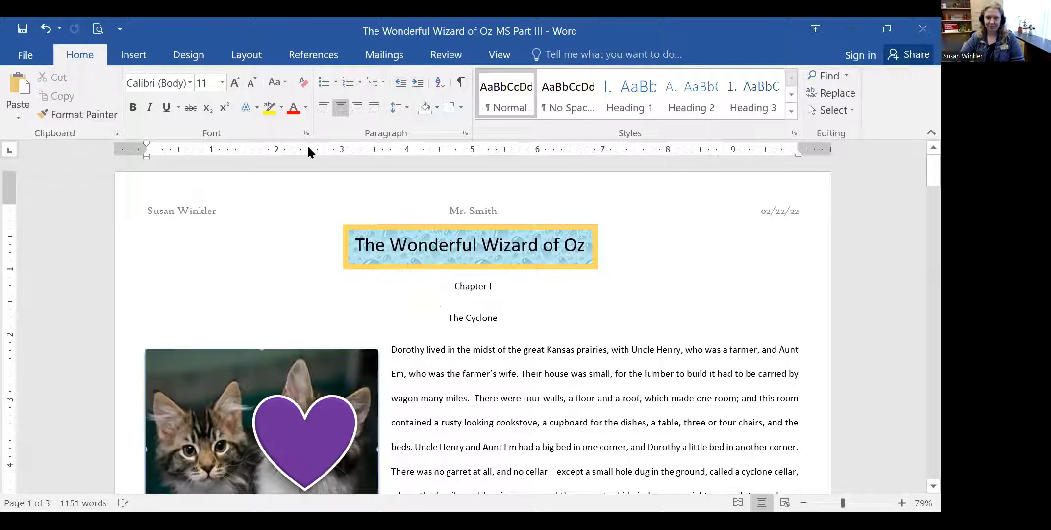
left_click(133, 54)
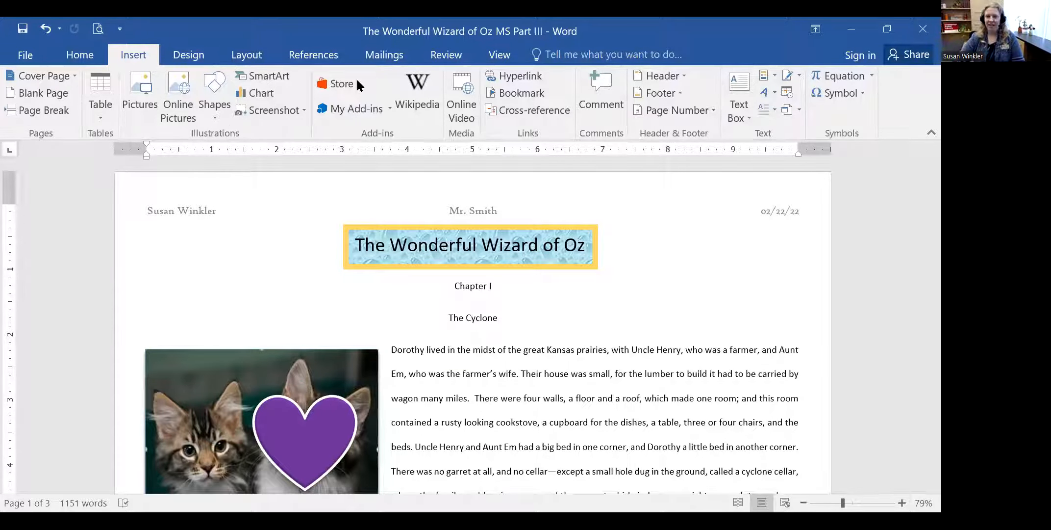
left_click(767, 92)
left_click(764, 90)
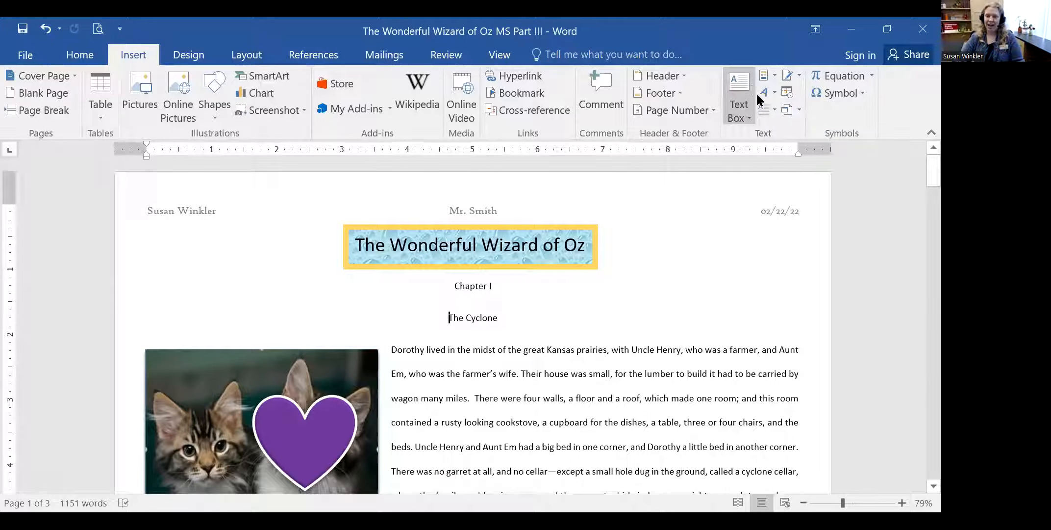
left_click(765, 92)
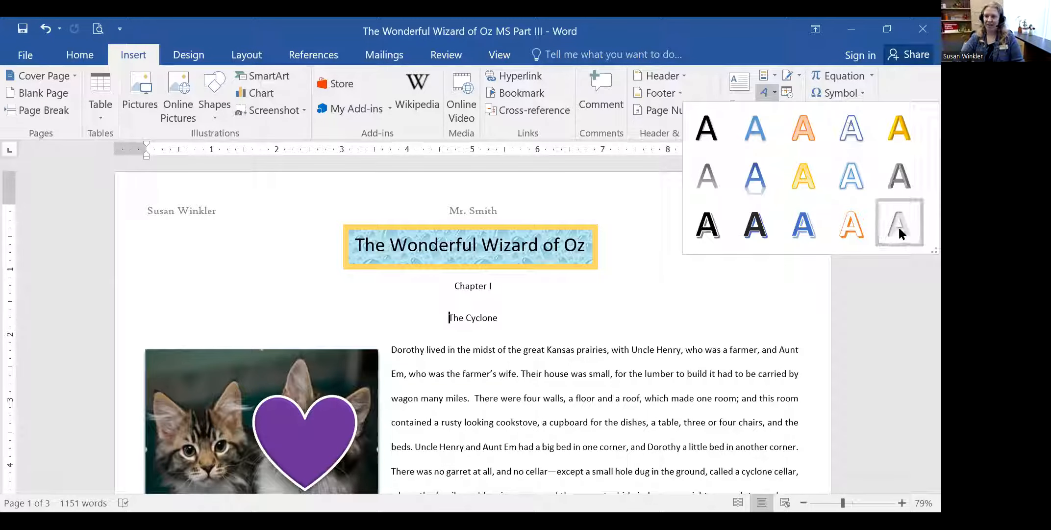
left_click(759, 228)
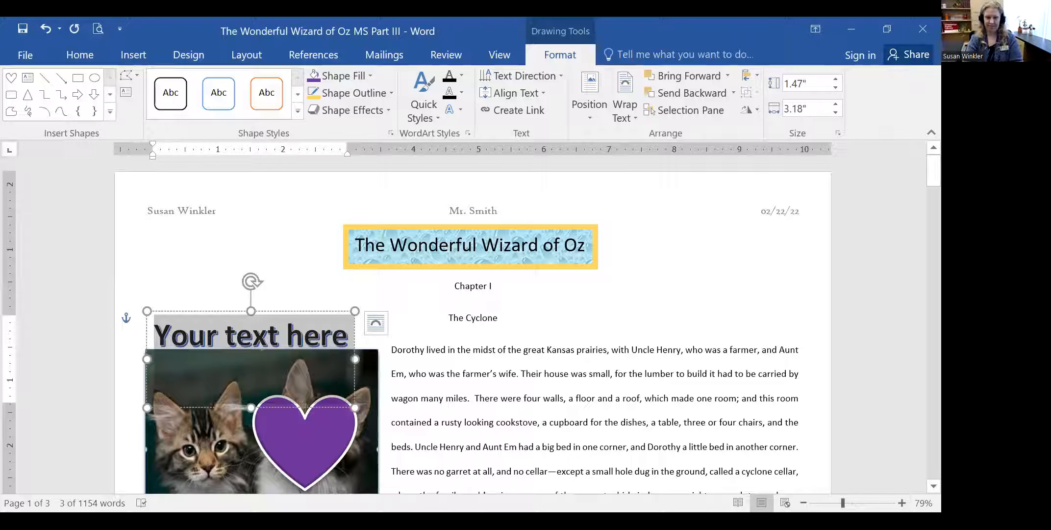
- Make the WordArt read 'The Cyclone', shorten its box, and delete the old plain subheading
type("The Cyclone")
left_click_drag(236, 407, 236, 352)
left_click_drag(448, 315, 500, 313)
key("Delete")
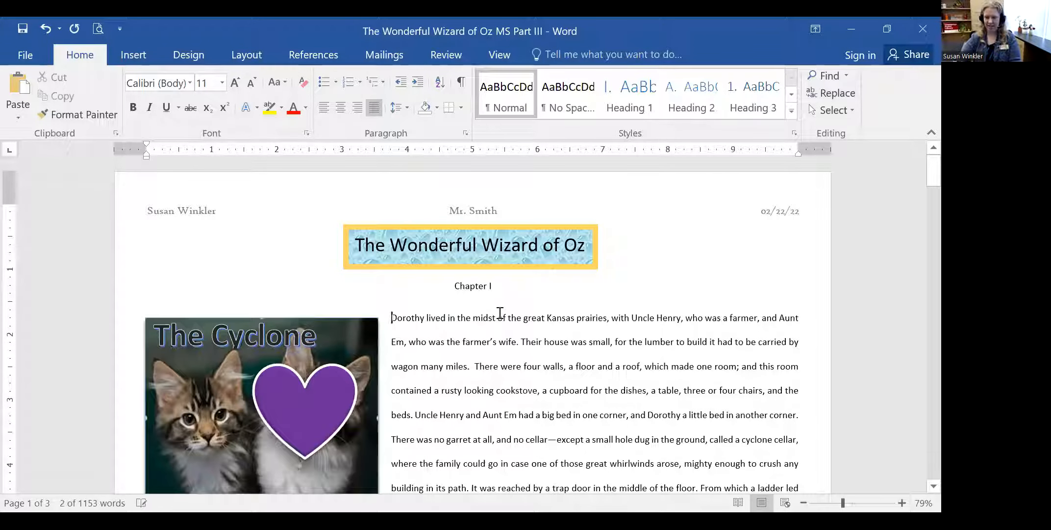
mouse_move(246, 307)
left_mouse_down()
mouse_move(429, 270)
mouse_move(379, 268)
left_mouse_up()
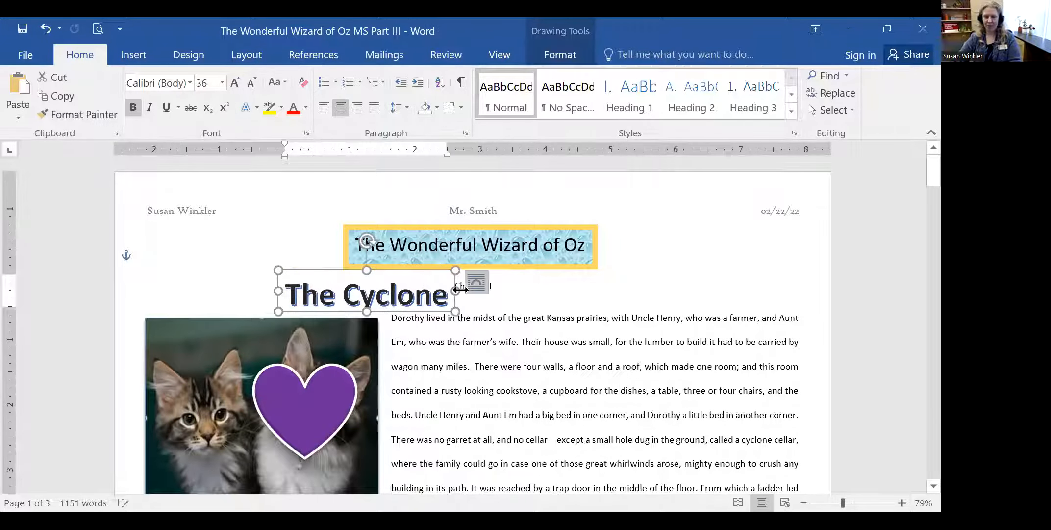
left_click(487, 302)
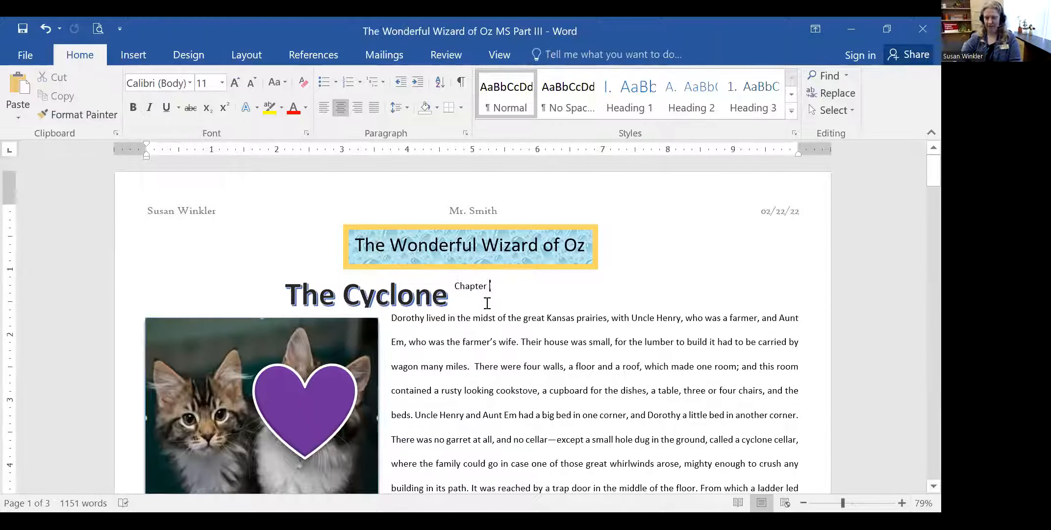
- Add a blank line above the first paragraph and centre The Cyclone WordArt under Chapter I
left_click(454, 283)
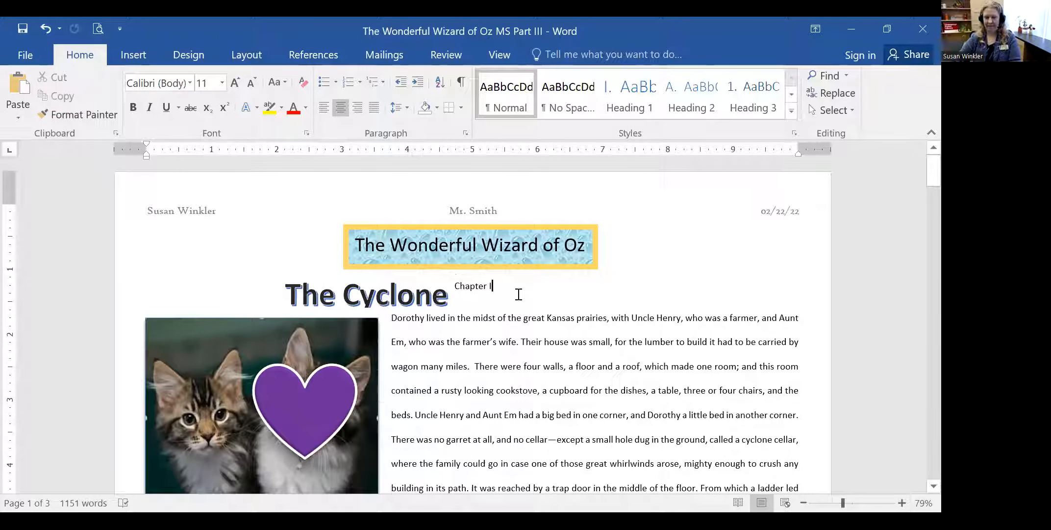
key("Down")
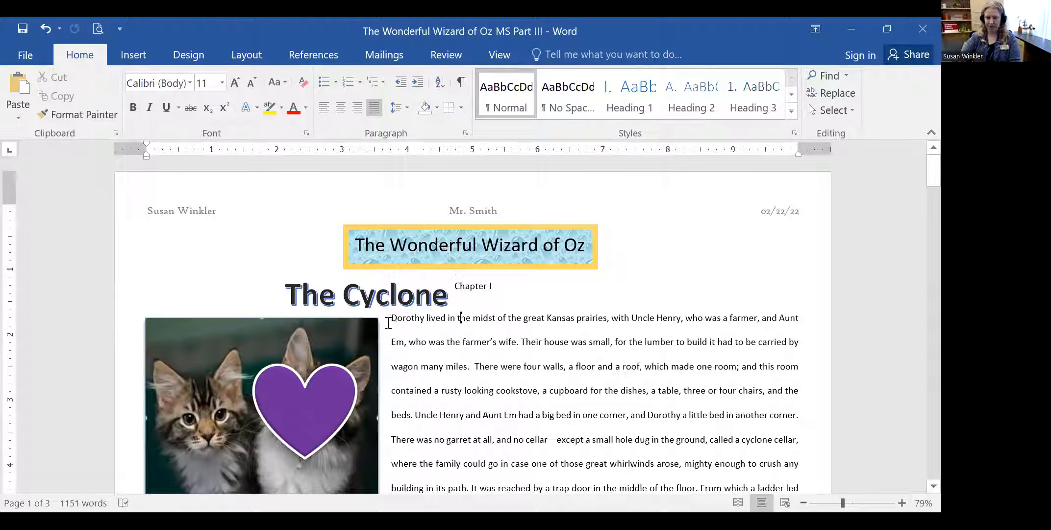
key("Return")
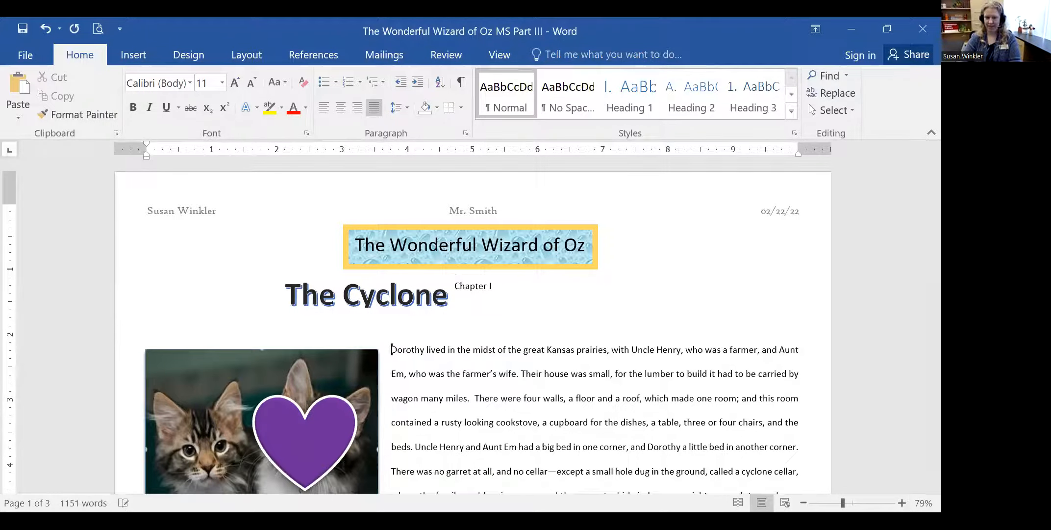
left_click(389, 286)
left_click_drag(341, 277, 447, 288)
left_click(617, 310)
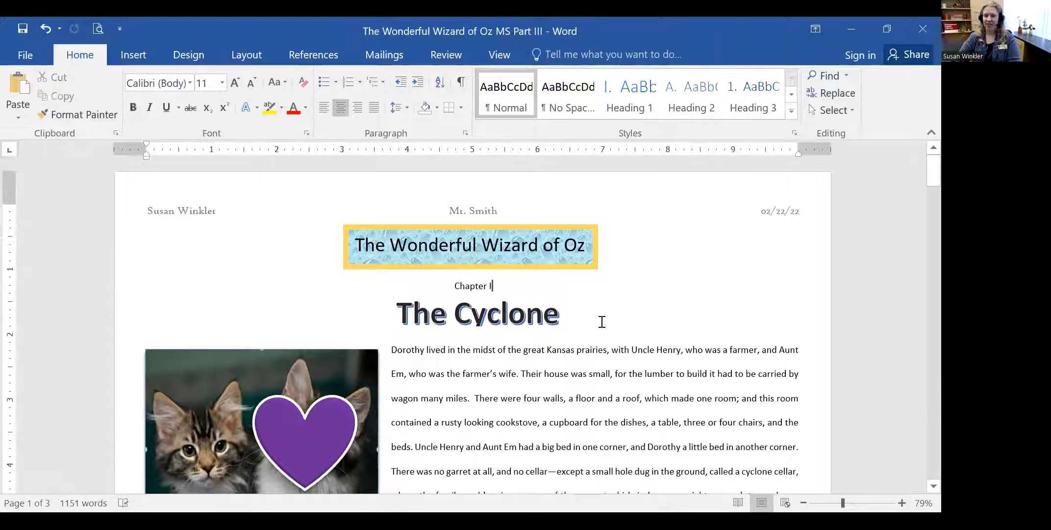
left_click(507, 316)
left_click_drag(398, 314, 556, 316)
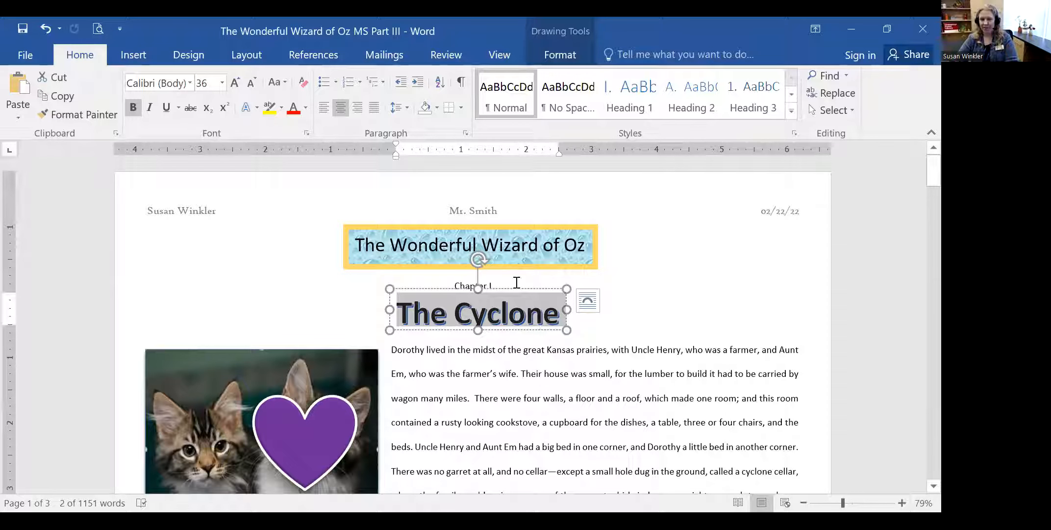
- Nudge The Cyclone WordArt down slightly and apply the orange outline text effect style
left_click_drag(511, 290, 510, 295)
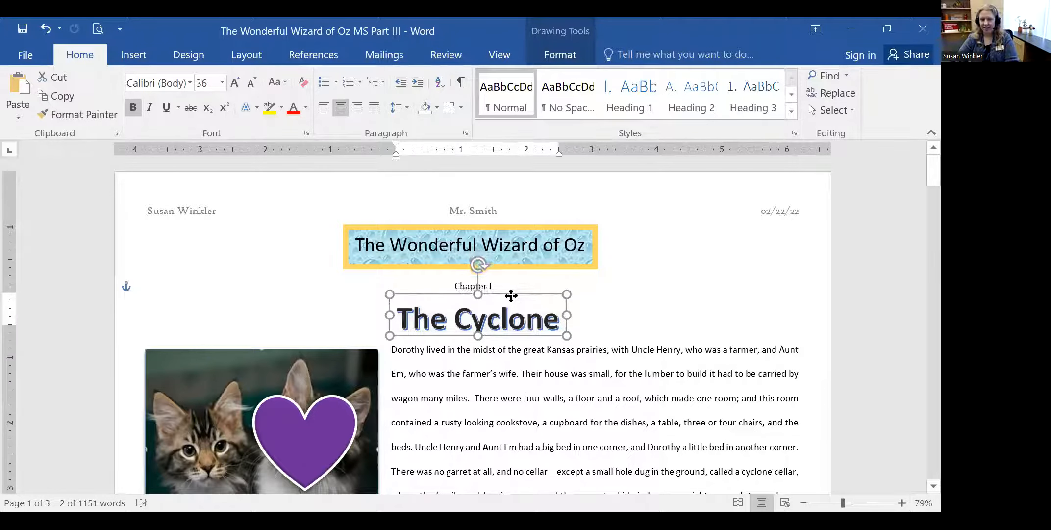
left_click(249, 109)
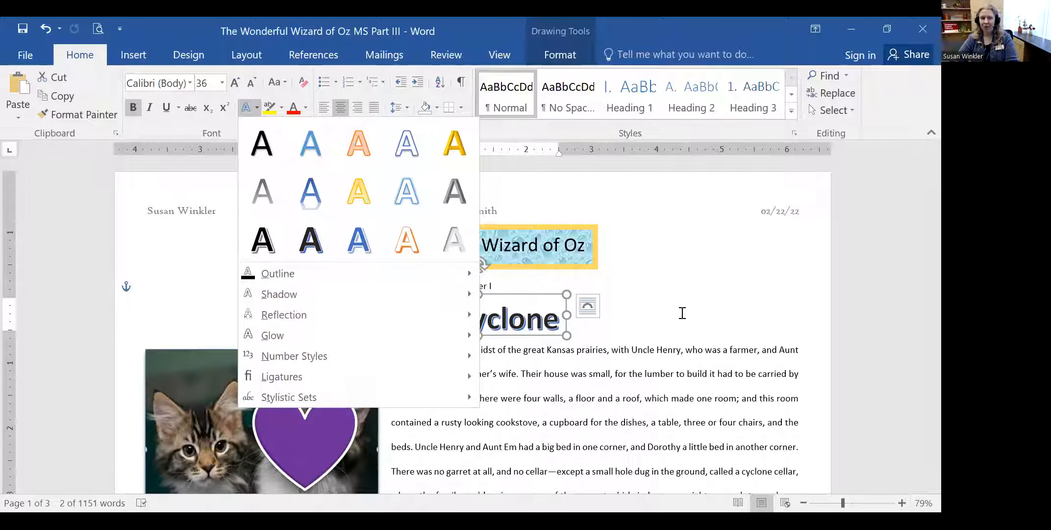
key("Escape")
left_click(452, 287)
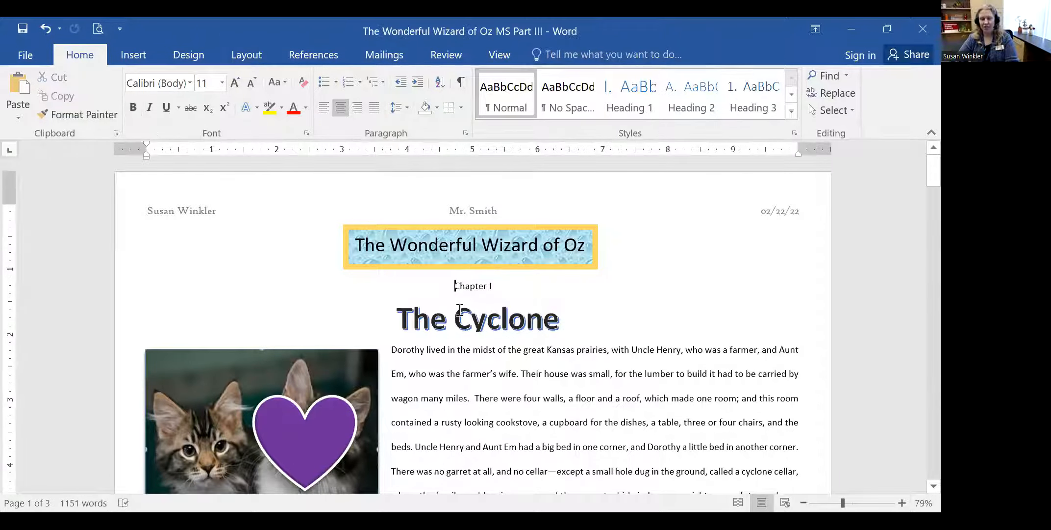
left_click(459, 314)
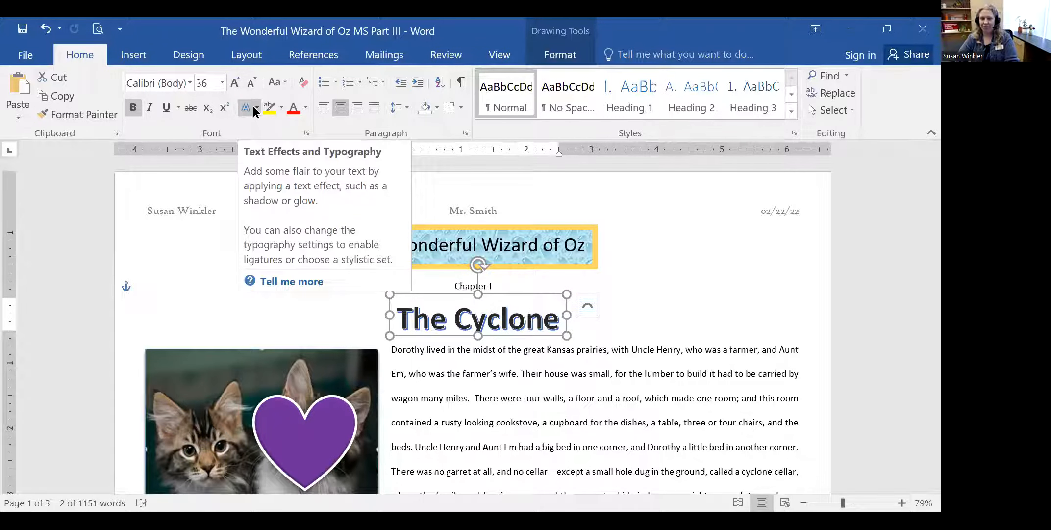
left_click(255, 109)
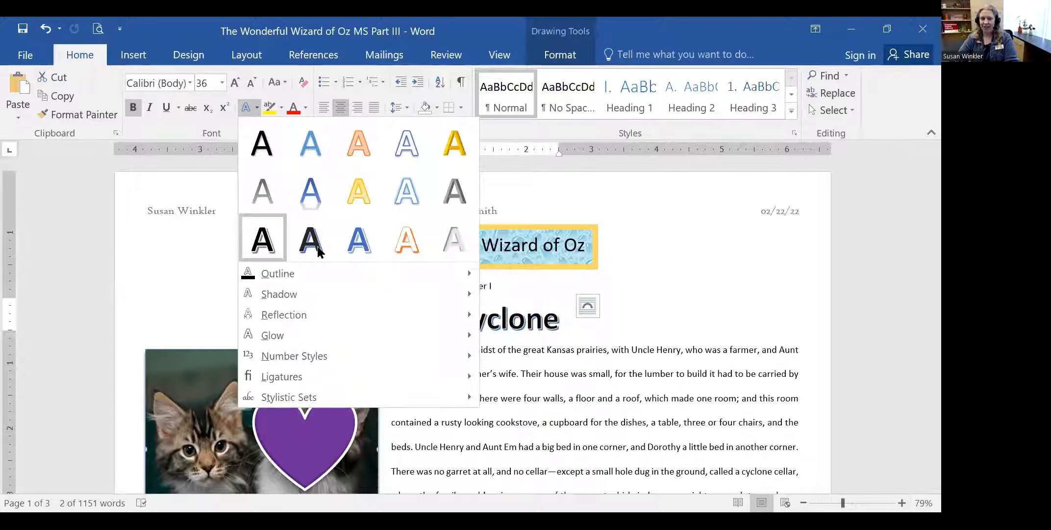
left_click(404, 248)
left_click(692, 325)
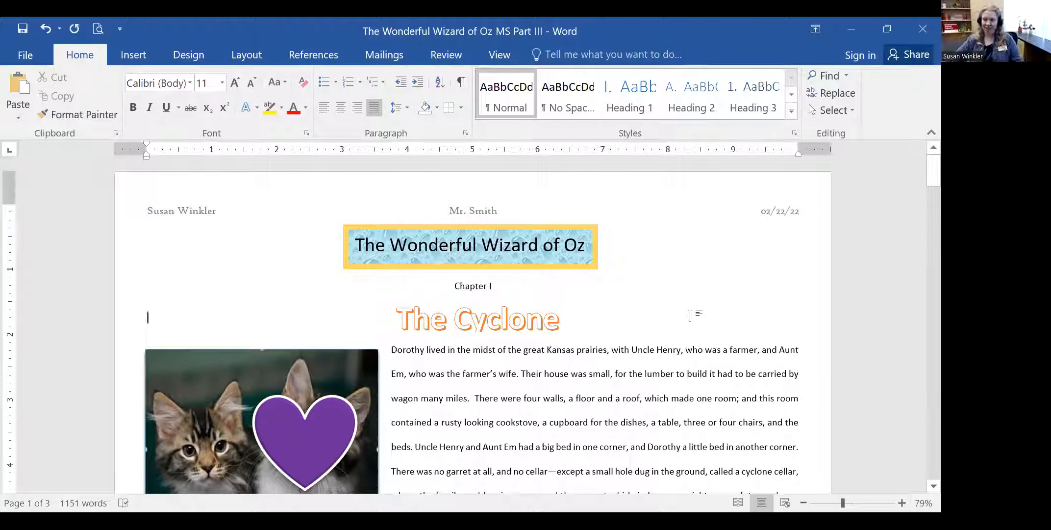
left_click(538, 307)
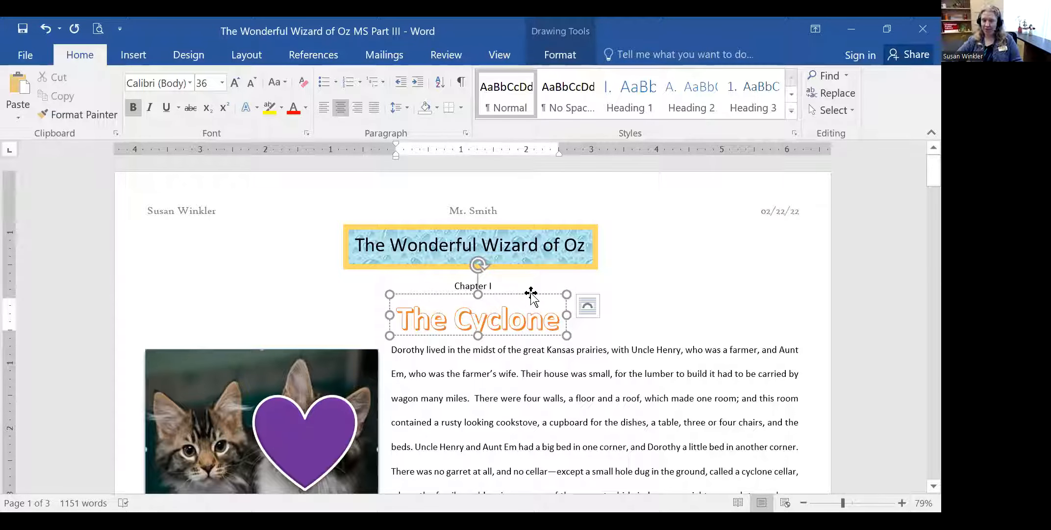
left_click(647, 330)
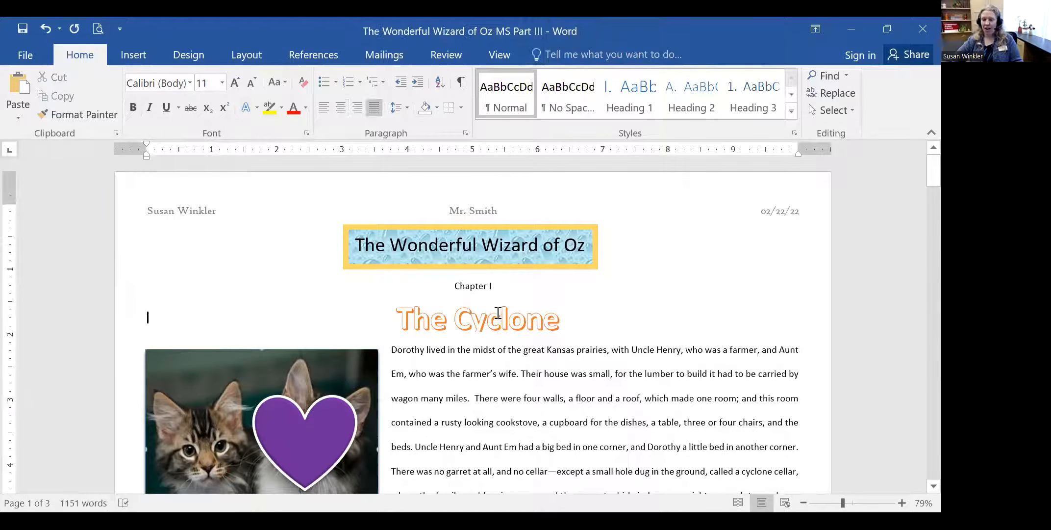
- Select the whole orange 'The Cyclone' WordArt box below Chapter I and delete it
left_click(500, 315)
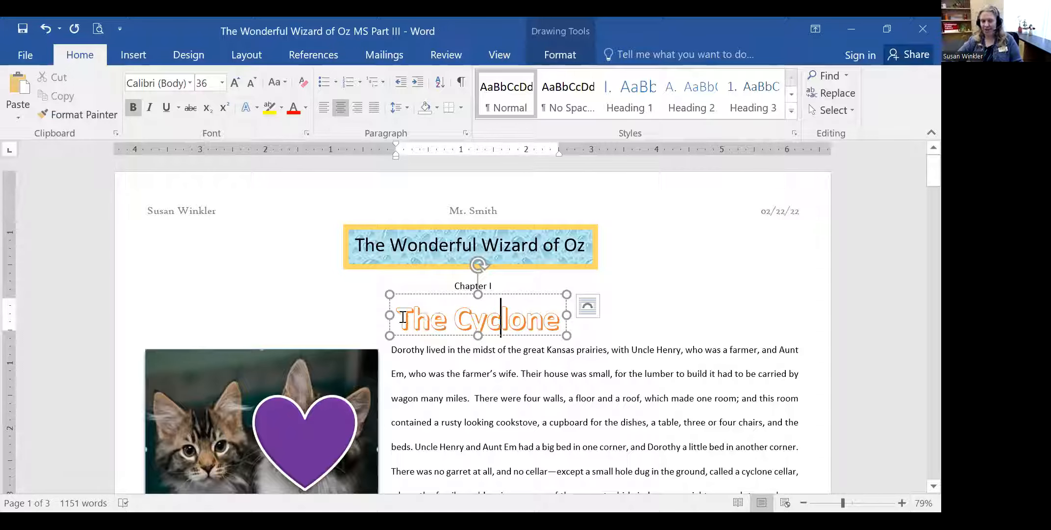
left_click_drag(400, 316, 563, 319)
left_click(553, 316)
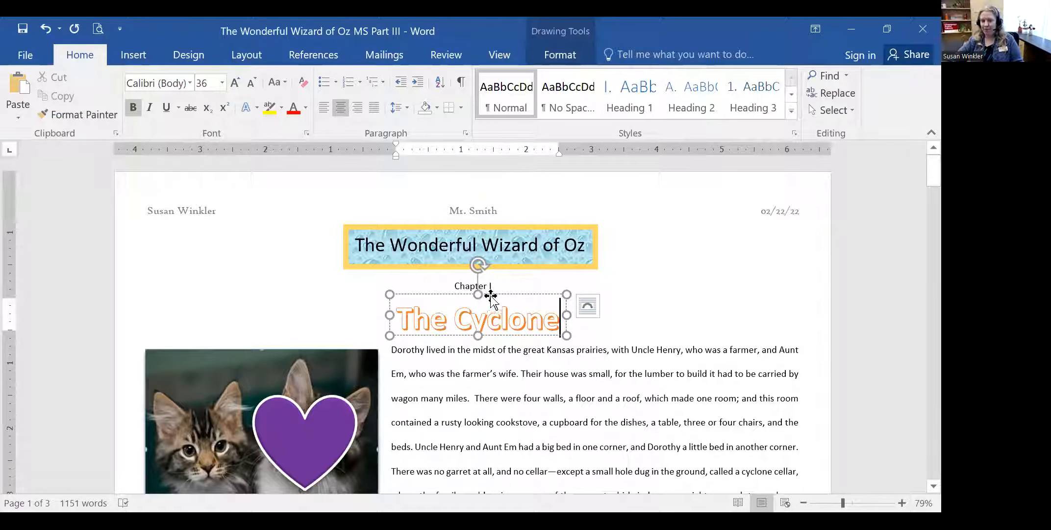
left_click(615, 303)
left_click(507, 316)
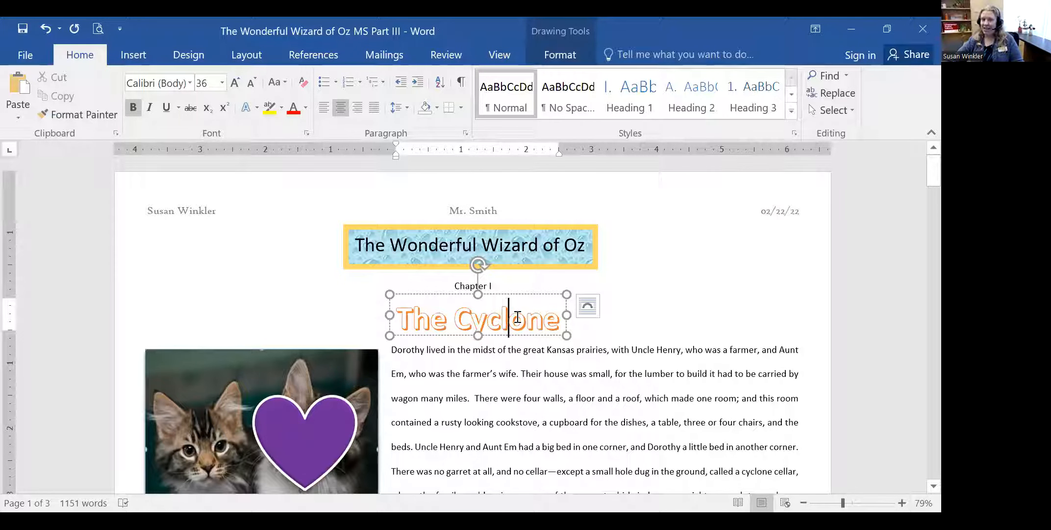
left_click_drag(400, 317, 544, 316)
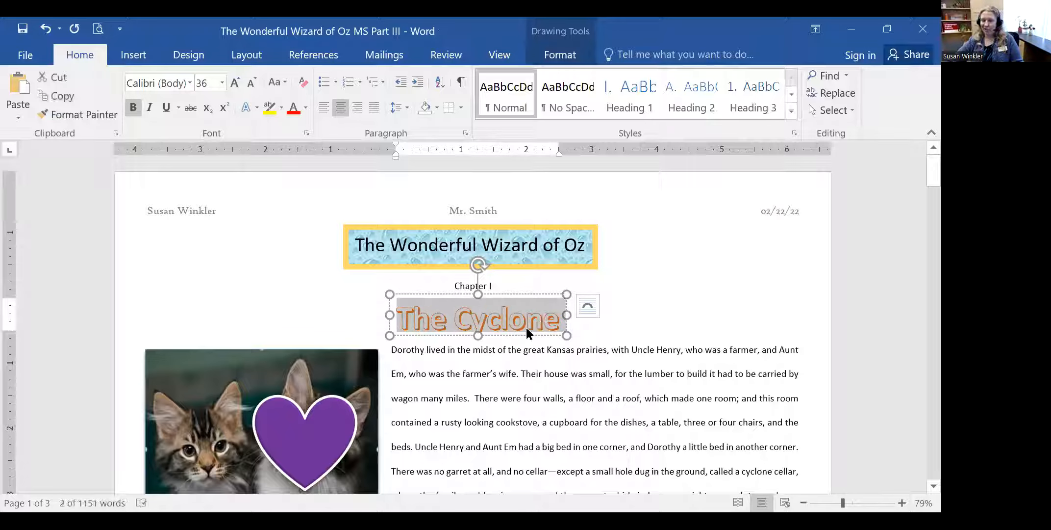
left_click(588, 323)
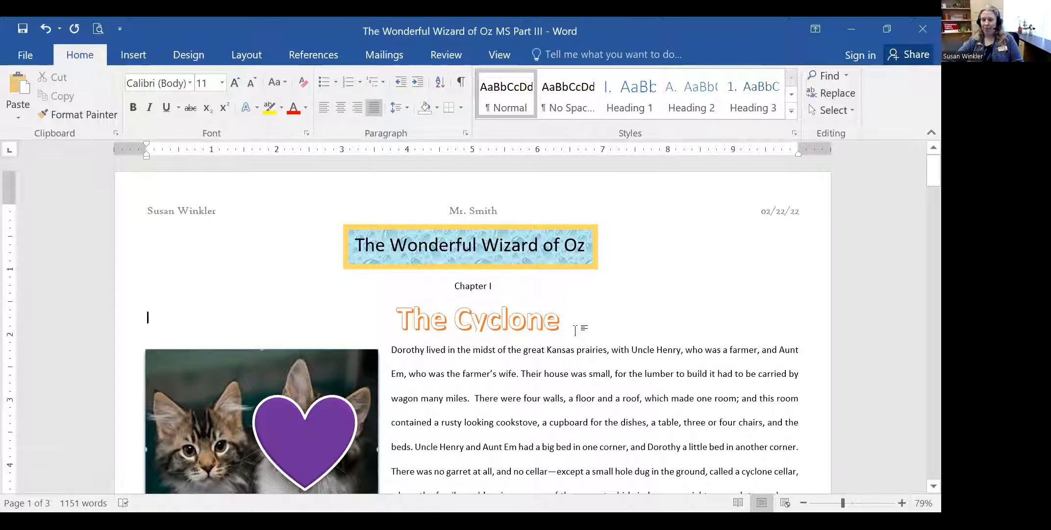
left_click(517, 294)
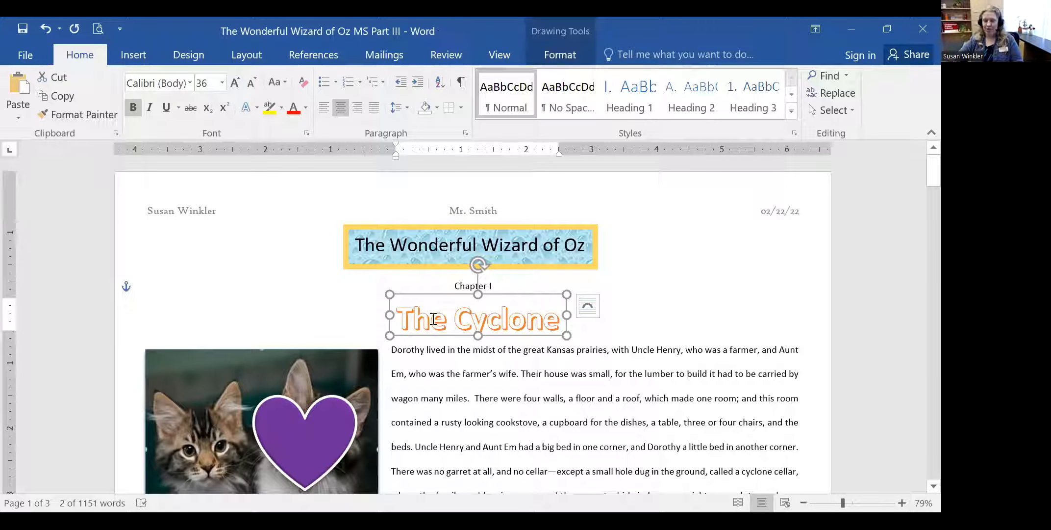
left_click_drag(412, 317, 546, 317)
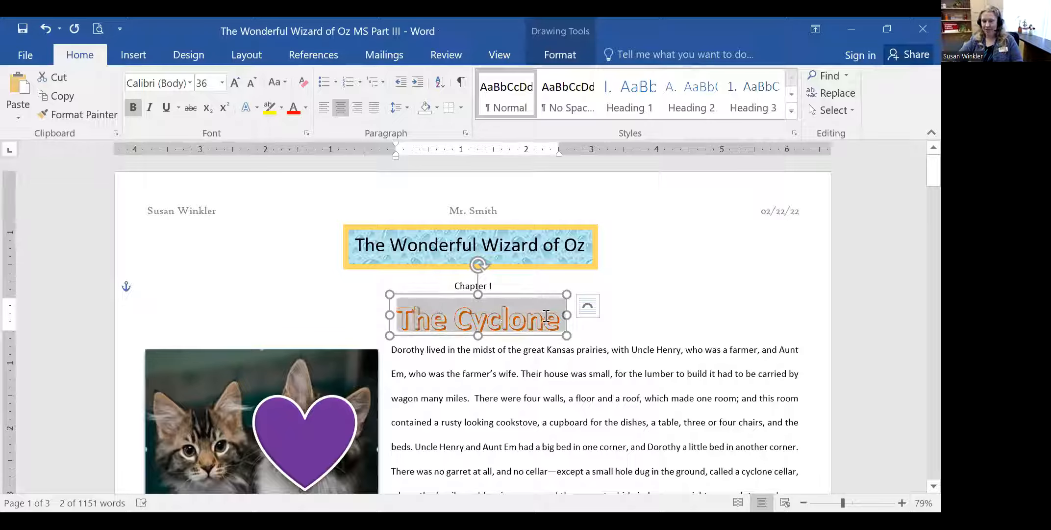
left_click(502, 293)
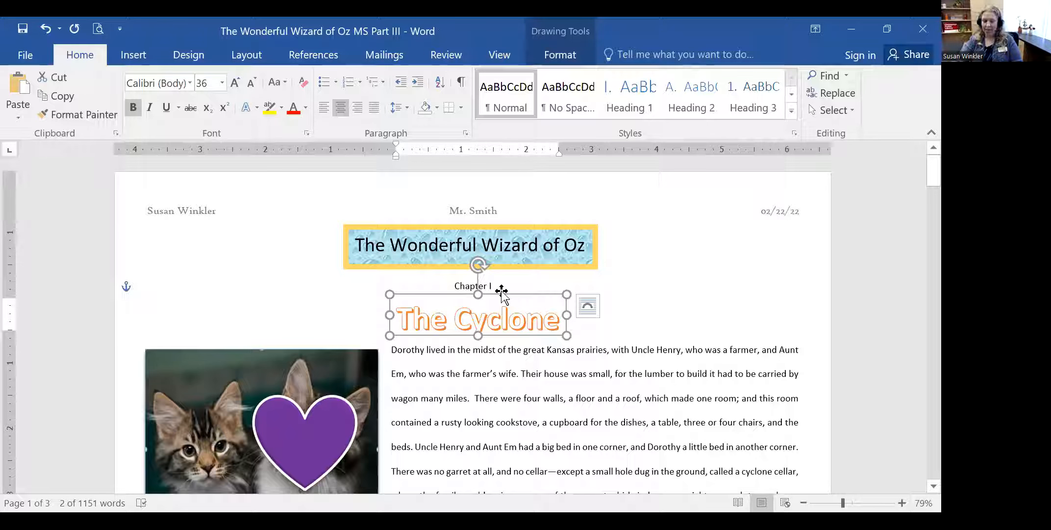
key("Delete")
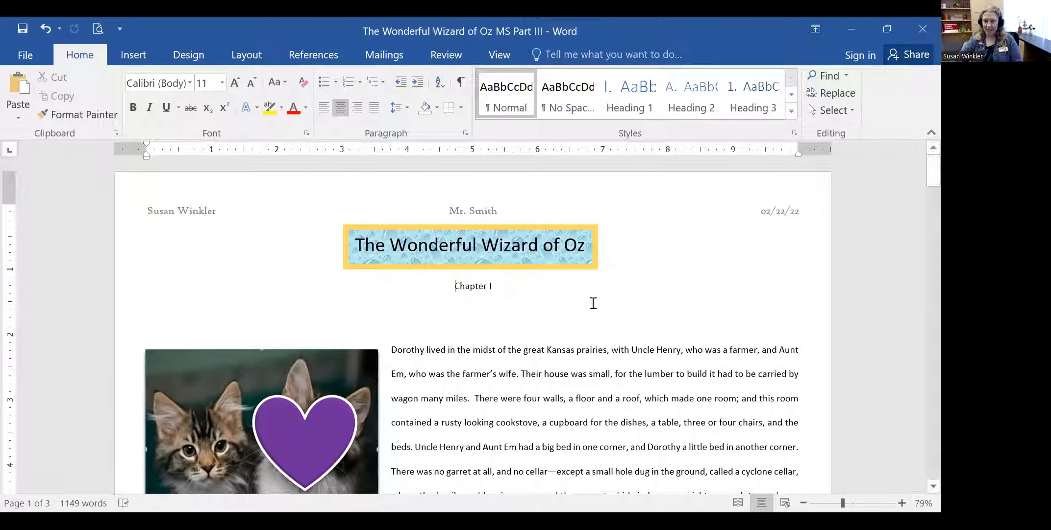
- Retype the 'd' in 'Wonderful' inside the title text box
left_click(555, 307)
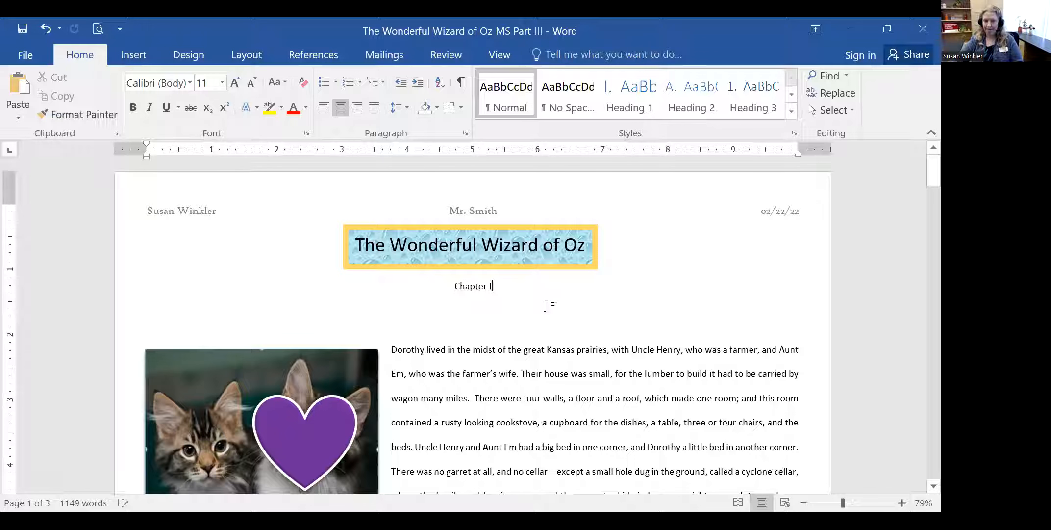
left_click(383, 224)
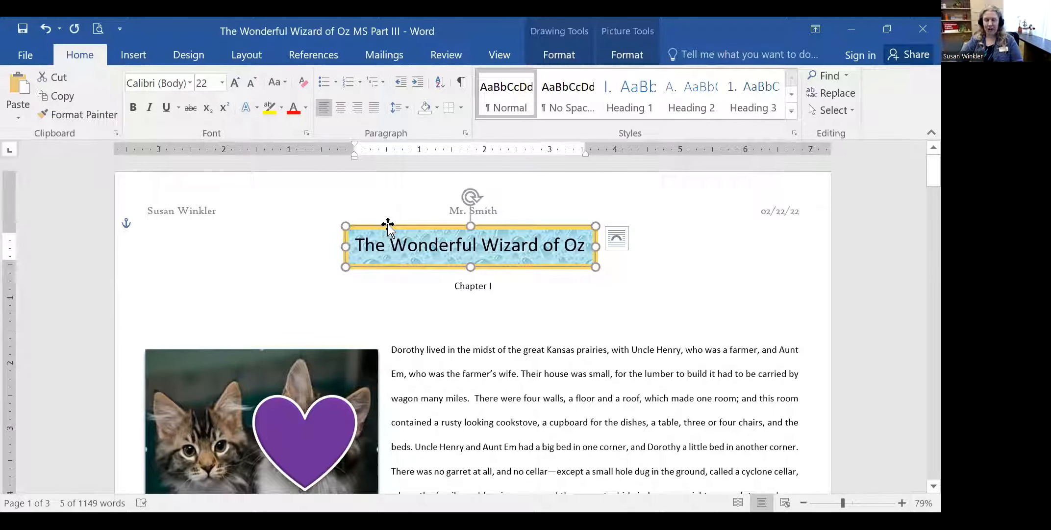
left_click_drag(391, 244, 434, 247)
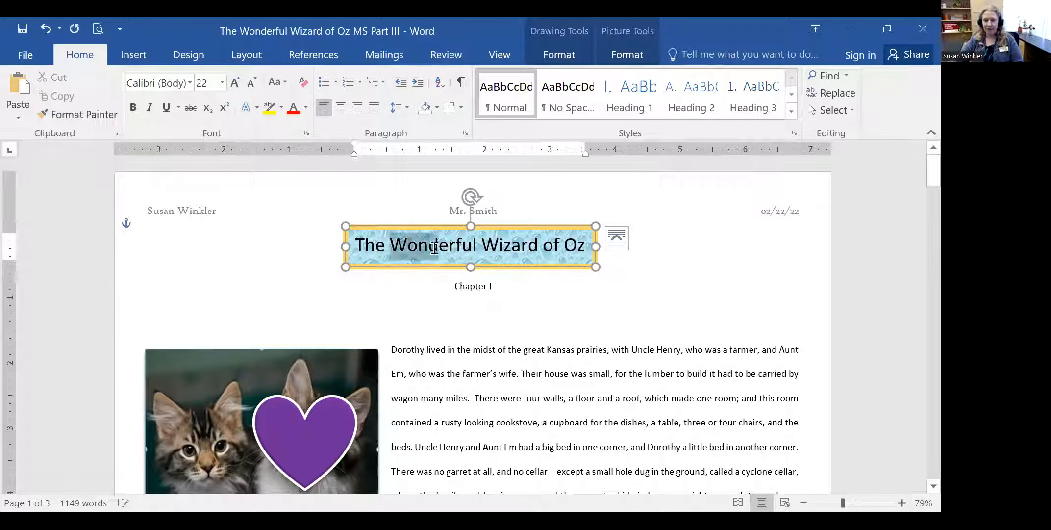
left_click(433, 249)
key("Delete")
type("d")
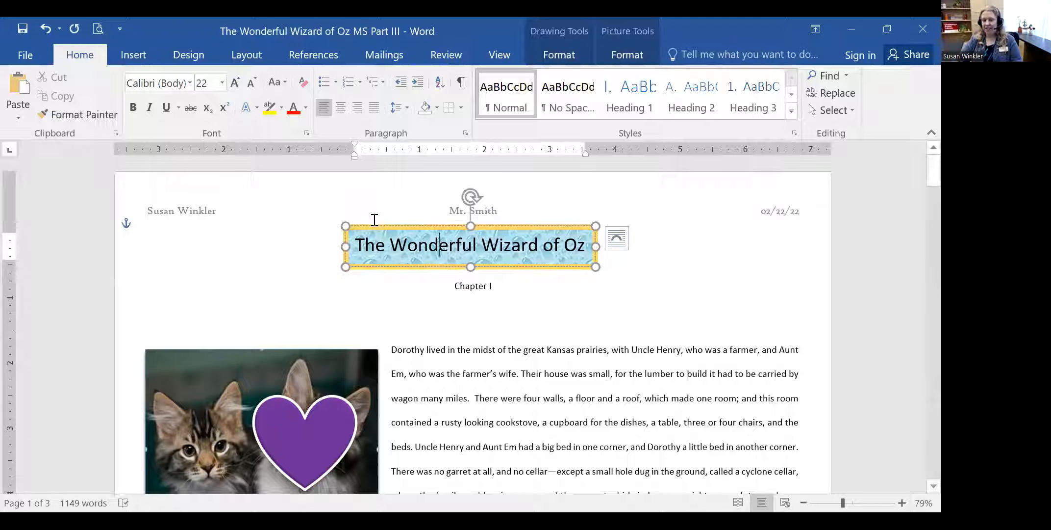
- Zoom to 168%, remove stray letters after 'Wizard', then delete the whole title text box
left_click_drag(845, 504, 860, 502)
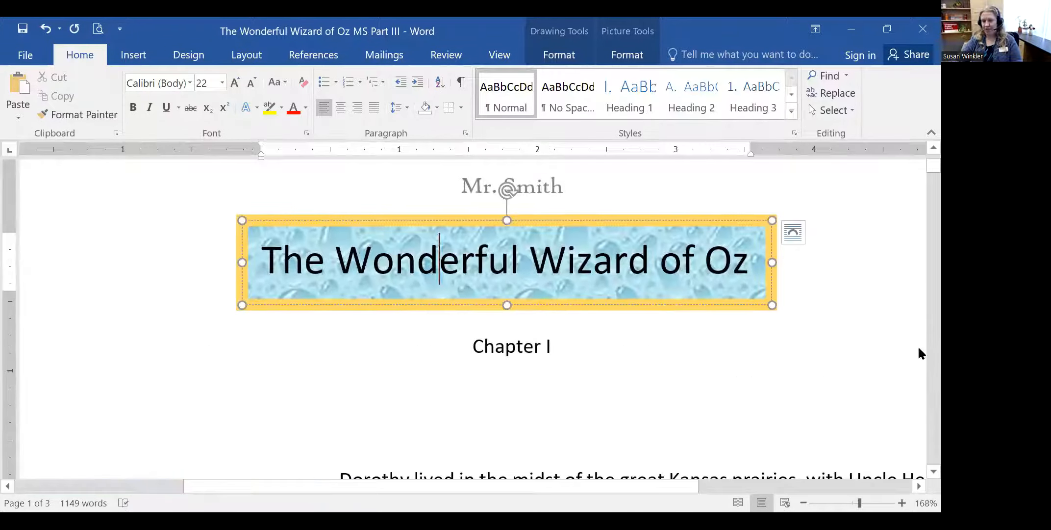
scroll(908, 345, "up", 2)
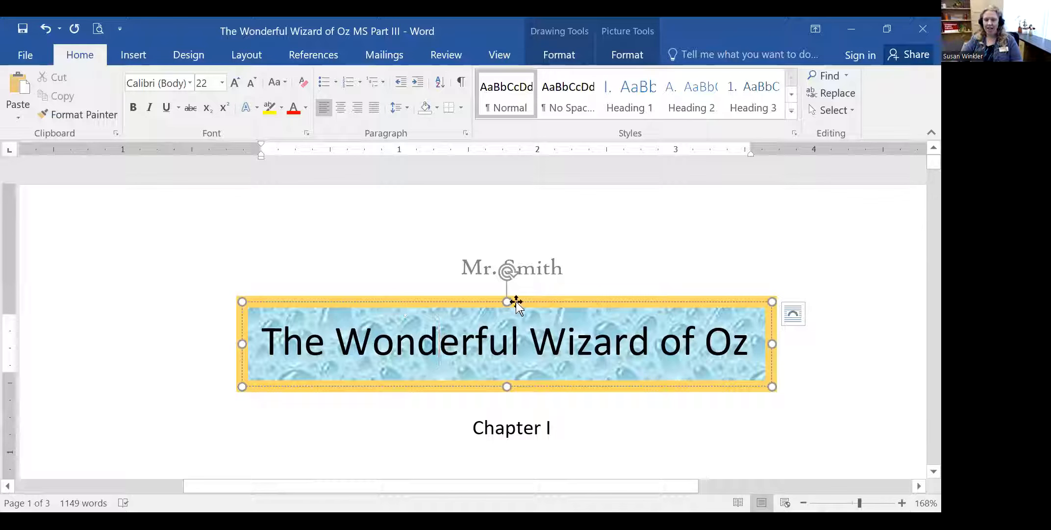
left_click(520, 342)
left_click(563, 342)
left_click(640, 342)
type("sj")
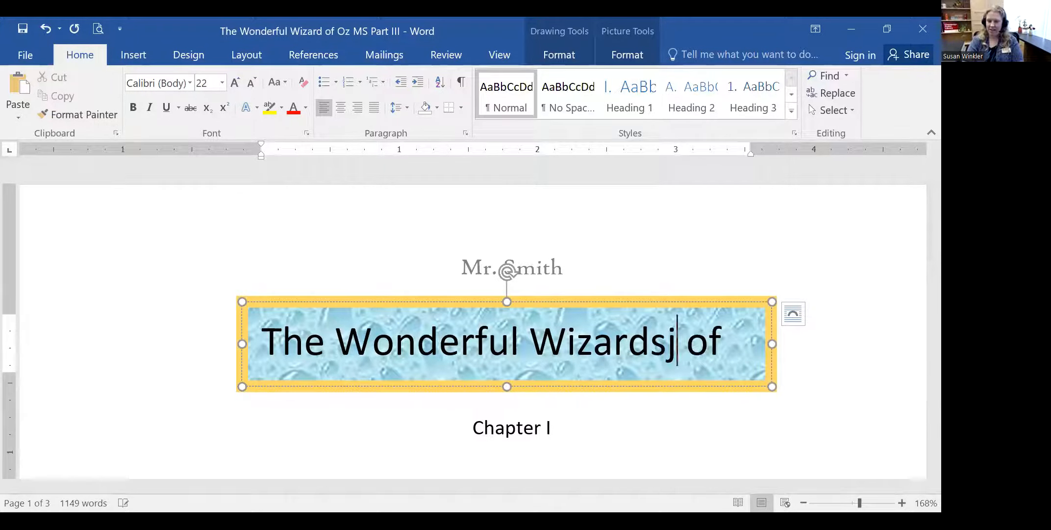
key("BackSpace")
key("BackSpace")
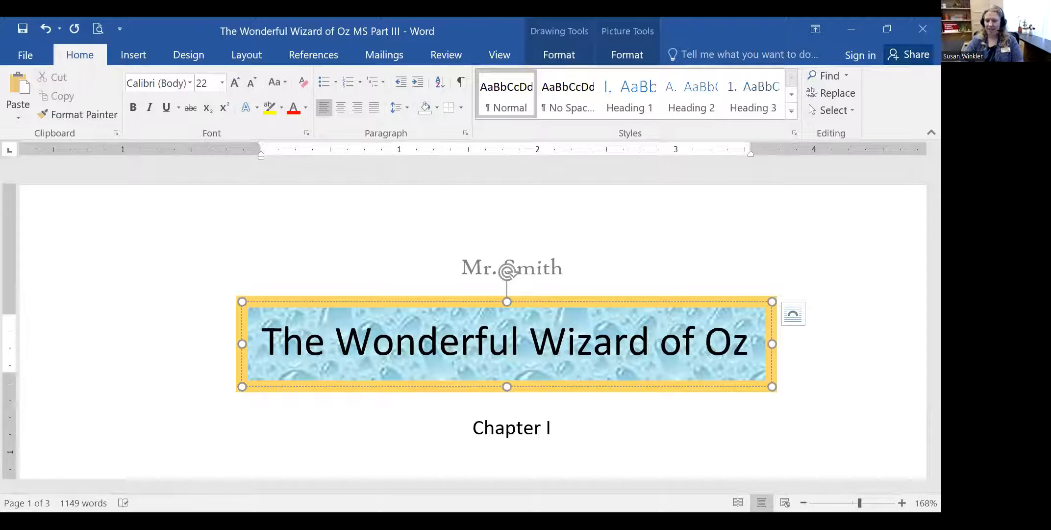
left_click(561, 302)
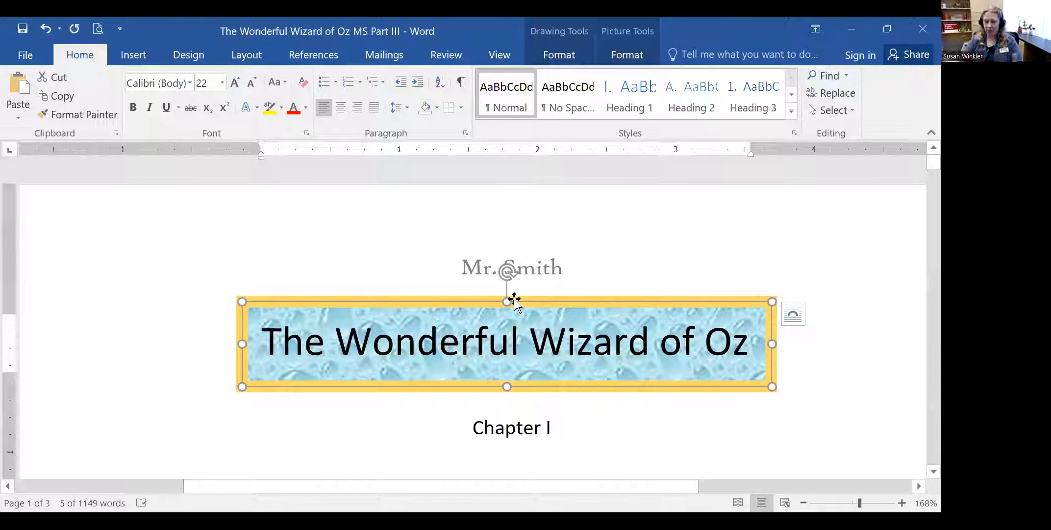
key("Delete")
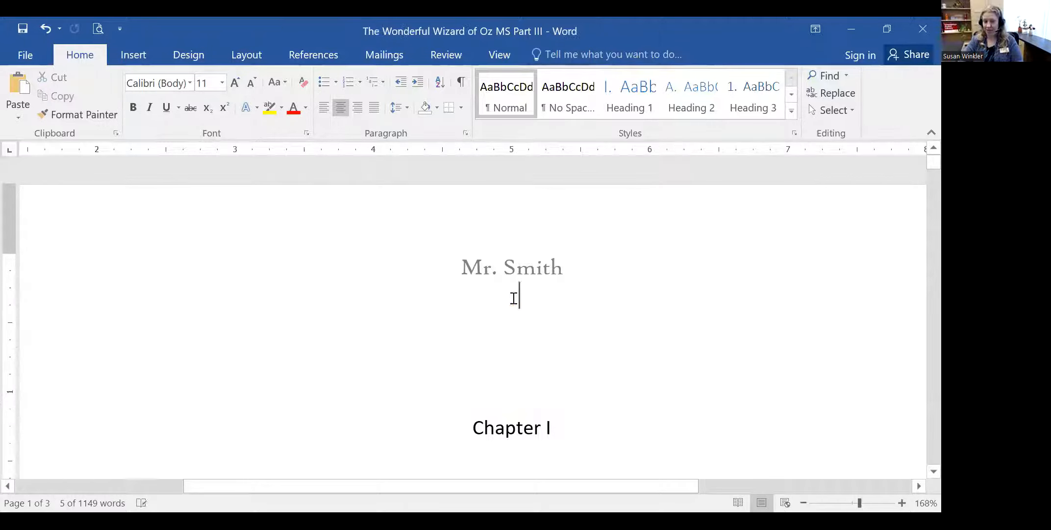
- Rotate the purple heart on the kitten picture using its rotation handle
scroll(512, 297, "down", 5)
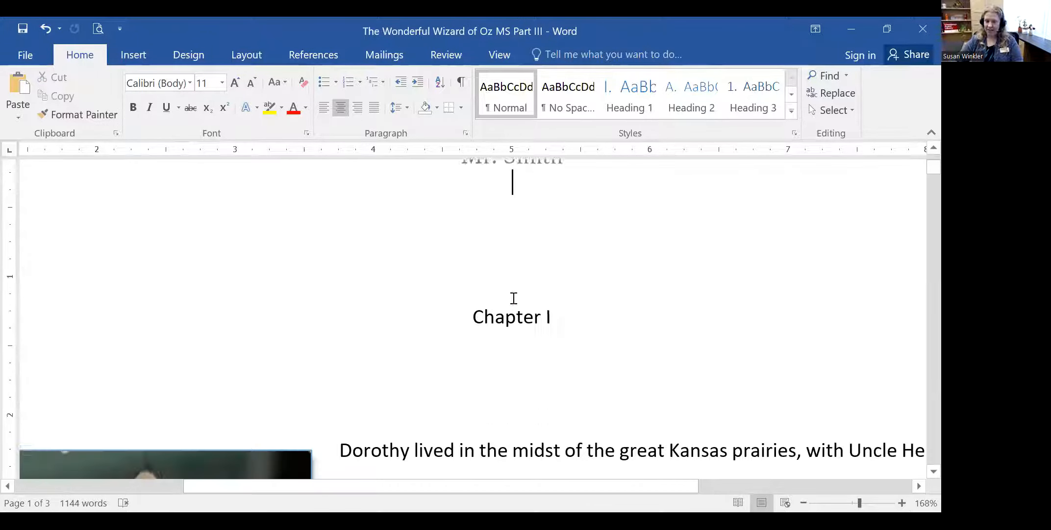
scroll(569, 299, "left", 5)
scroll(566, 299, "down", 5)
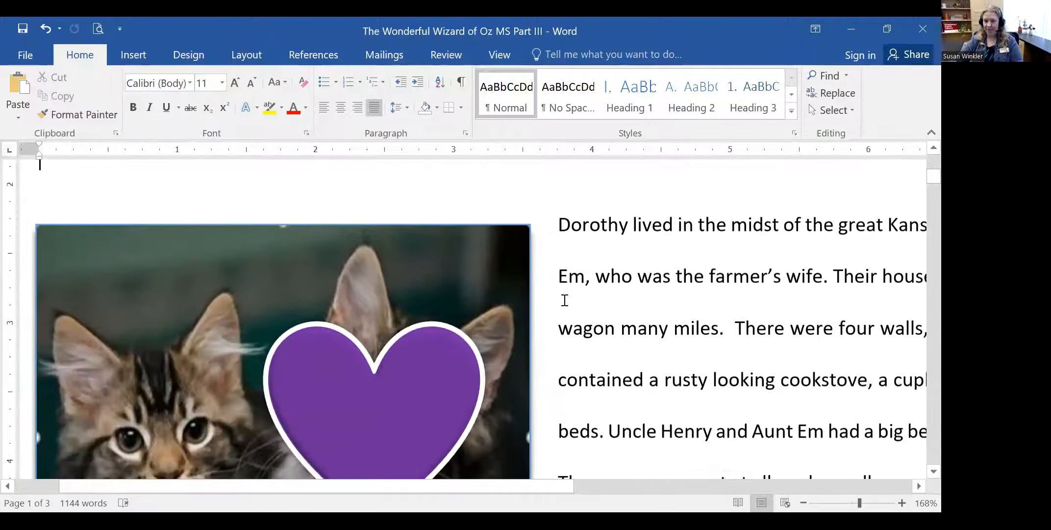
left_click(561, 309)
scroll(447, 377, "up", 2)
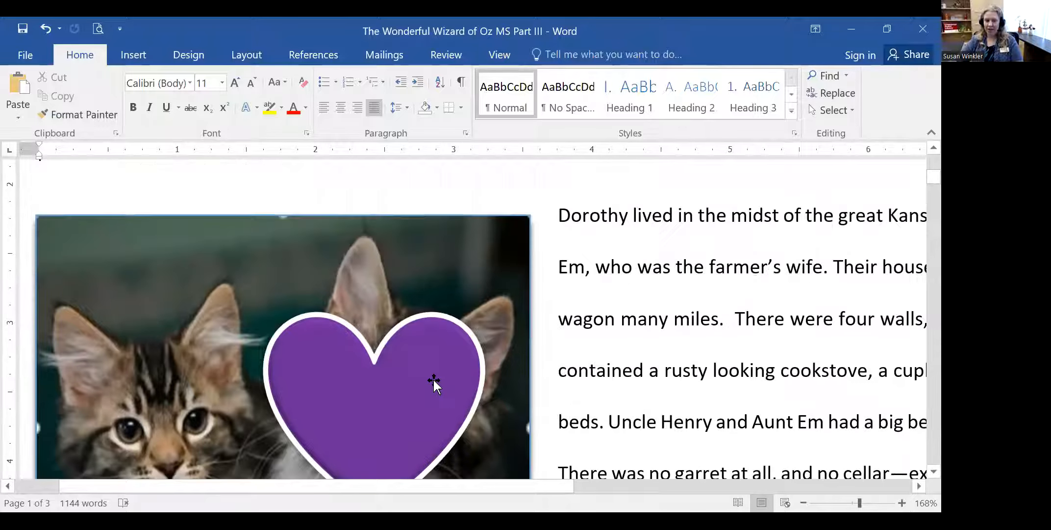
left_click(387, 380)
left_click_drag(542, 486, 534, 486)
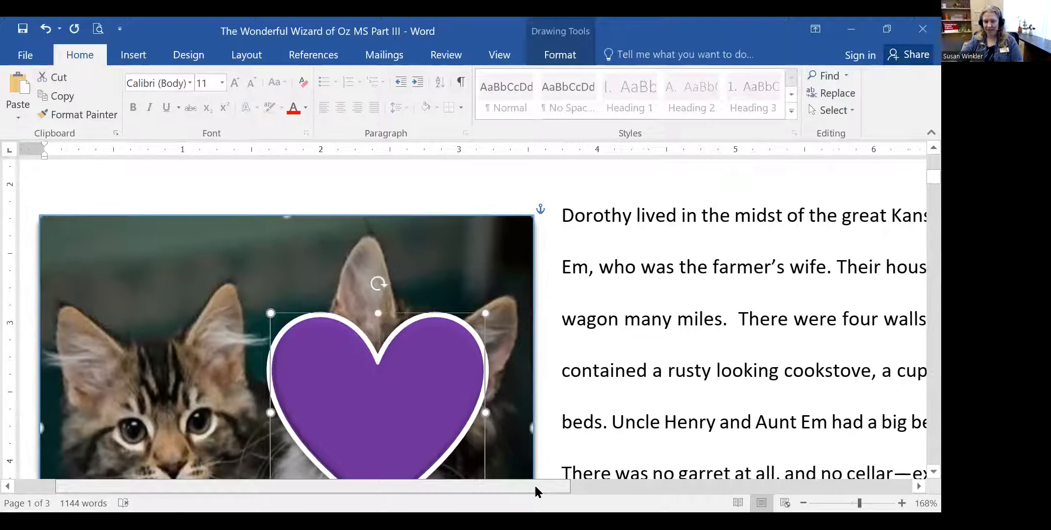
scroll(580, 428, "down", 2)
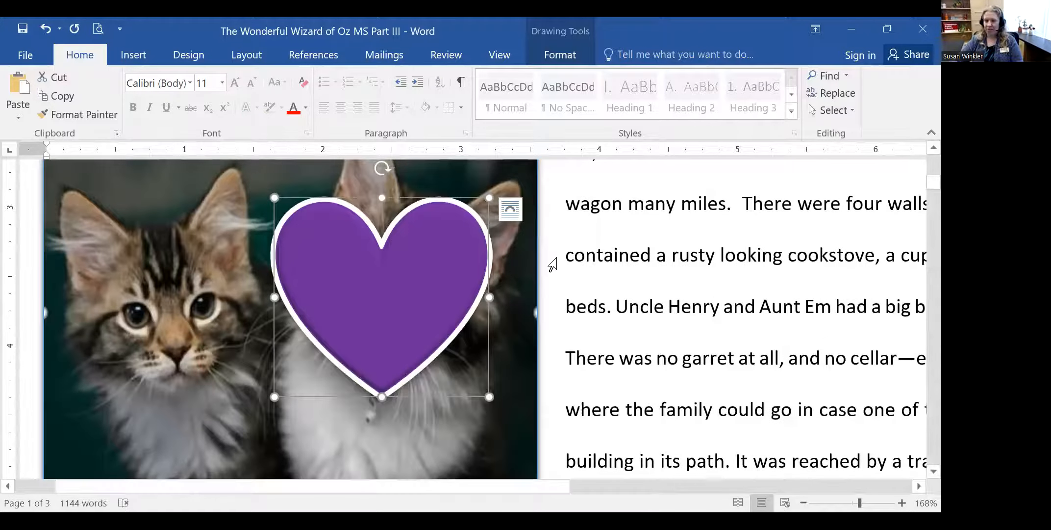
scroll(519, 362, "up", 2)
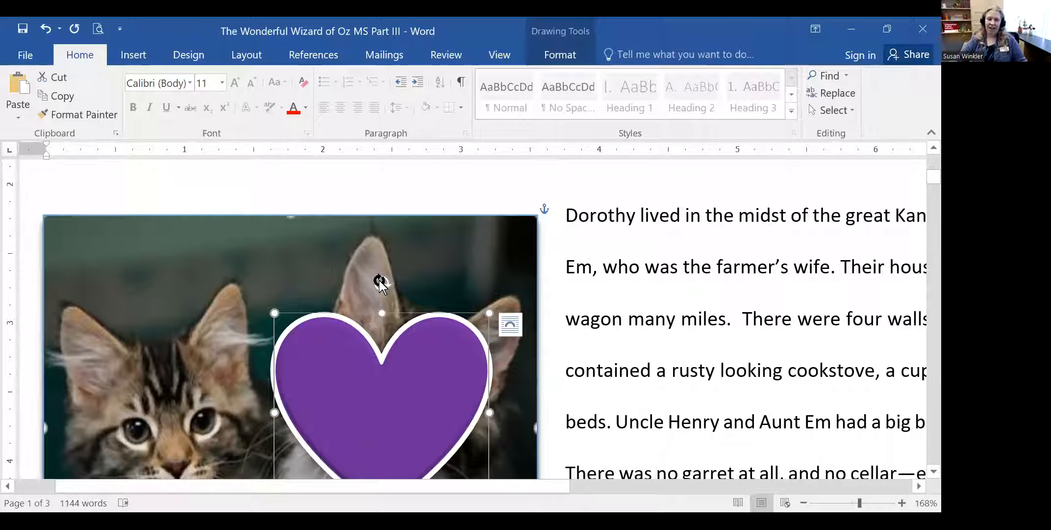
left_click_drag(380, 282, 221, 293)
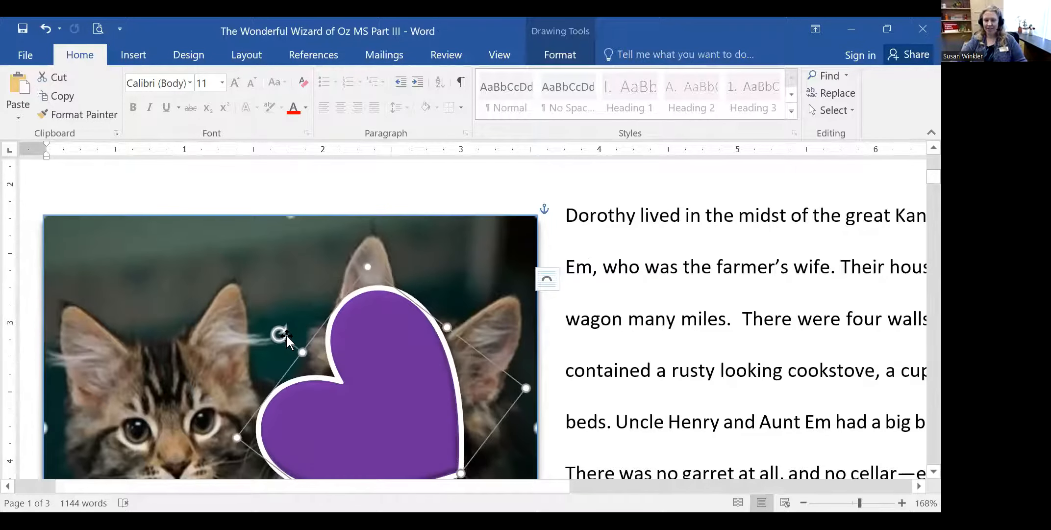
scroll(285, 336, "down", 2)
left_click_drag(276, 219, 286, 359)
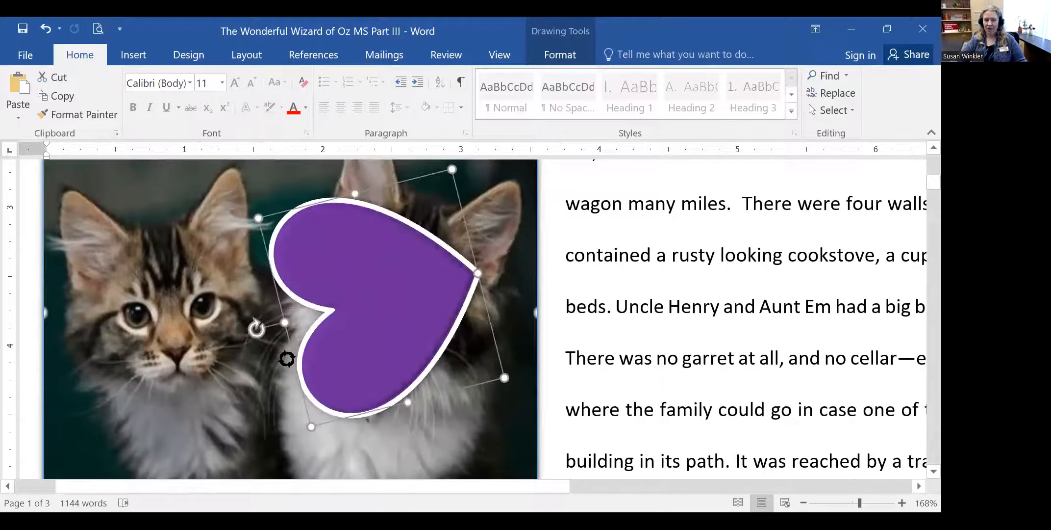
left_click_drag(375, 402, 392, 173)
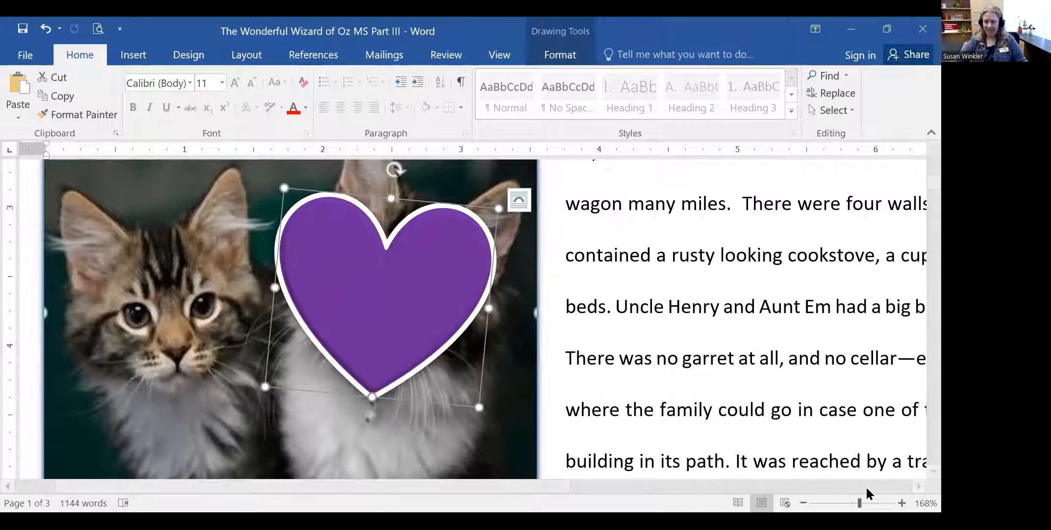
- Zoom in on the heart, reselect it over the kittens, and delete it
left_click_drag(860, 503, 869, 503)
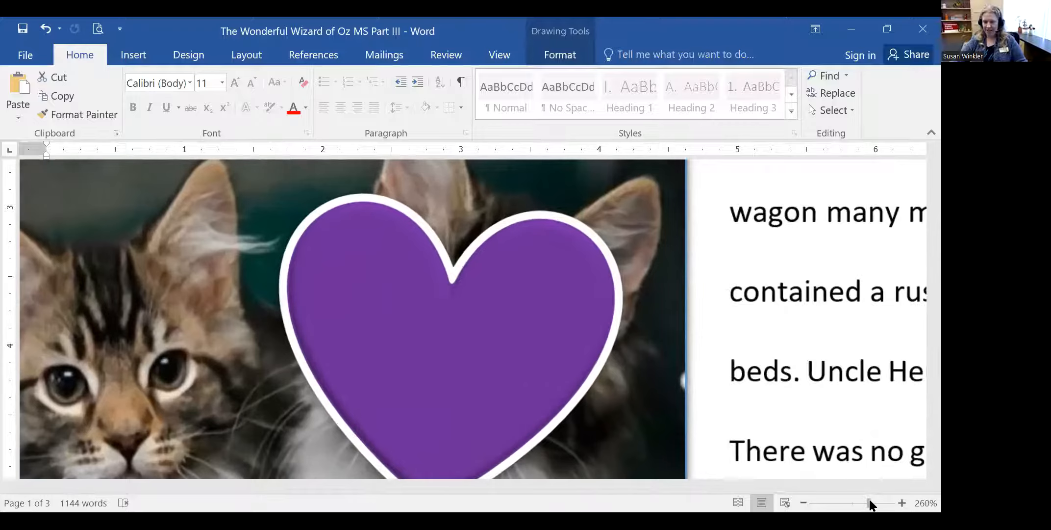
left_click(247, 225)
left_click(329, 230)
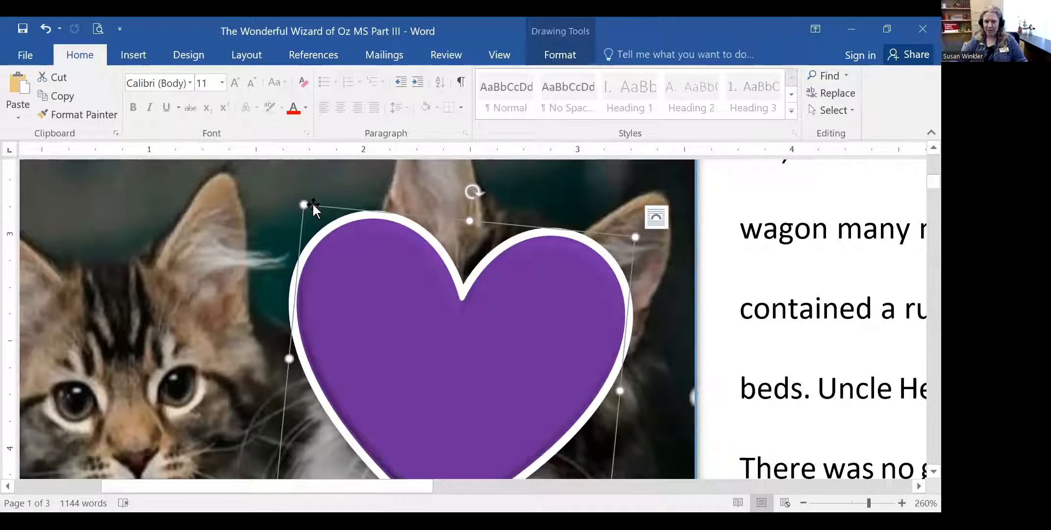
left_click(243, 216)
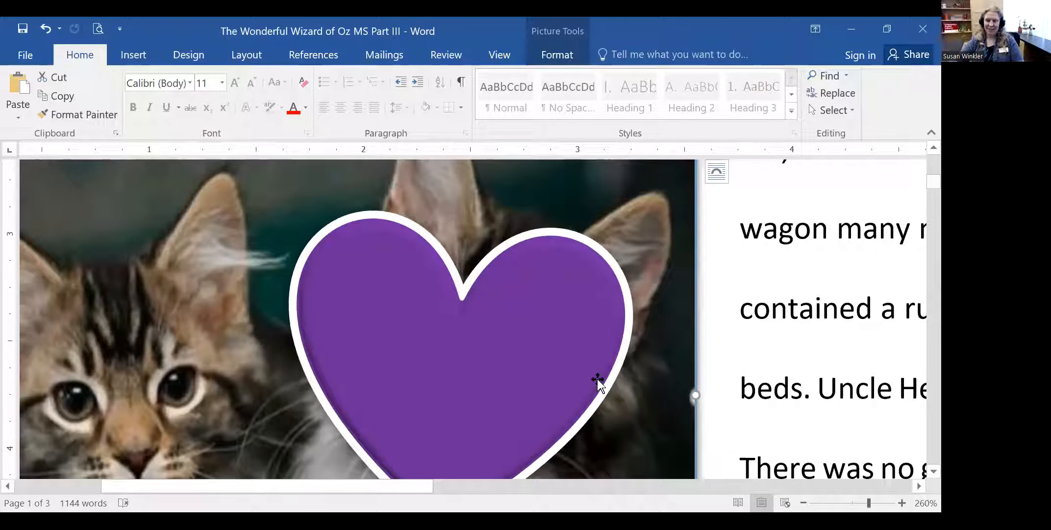
left_click(476, 320)
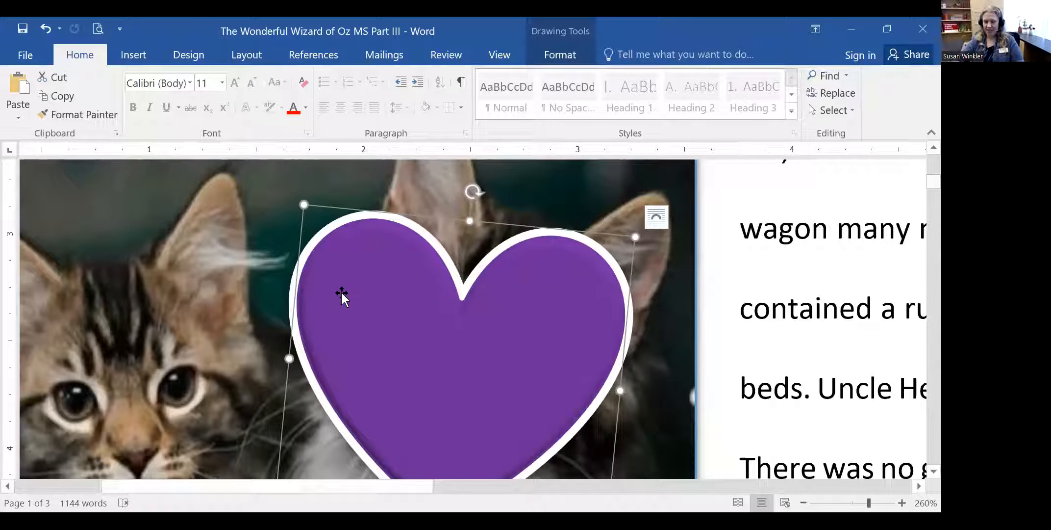
key("Delete")
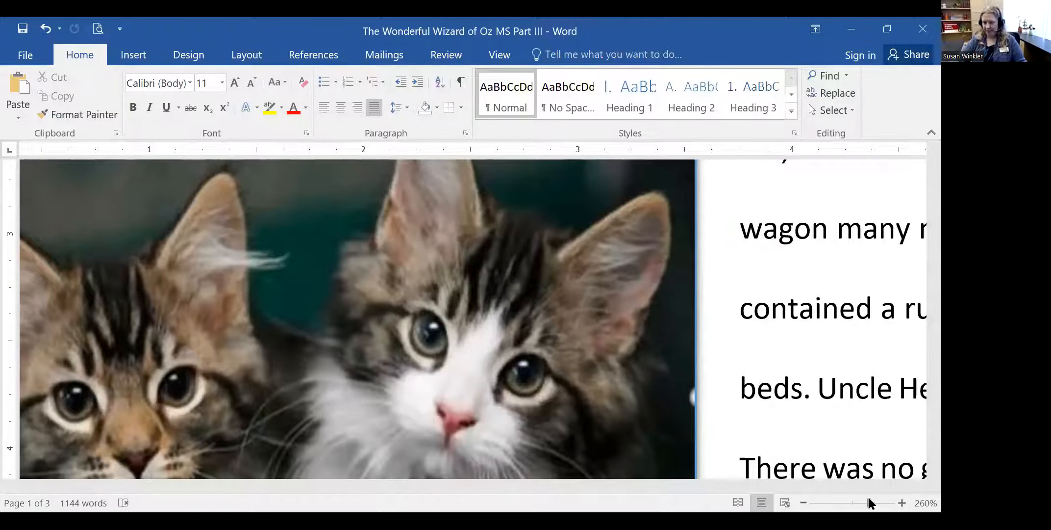
- Zoom back to 100% and delete the kitten picture below Chapter I
left_click_drag(866, 505, 854, 507)
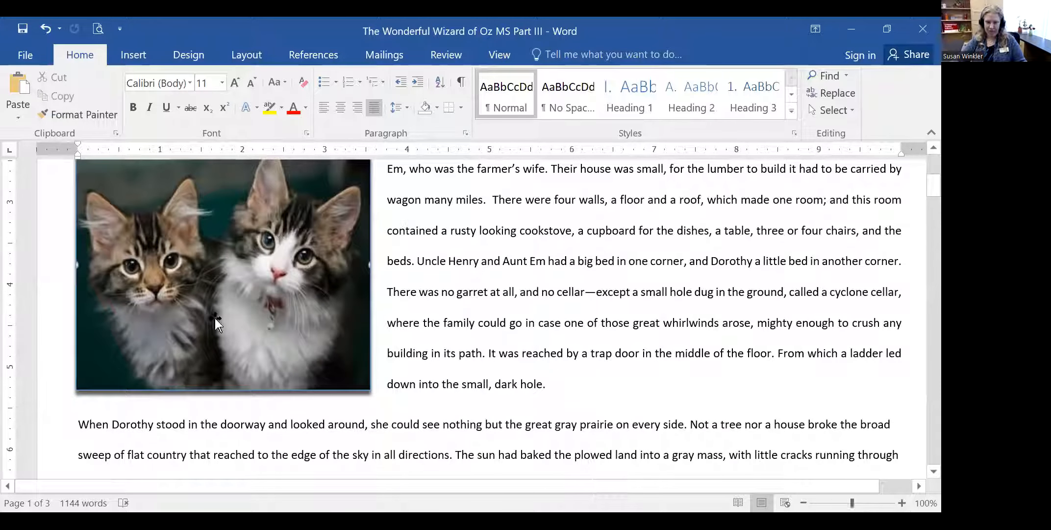
left_click(217, 285)
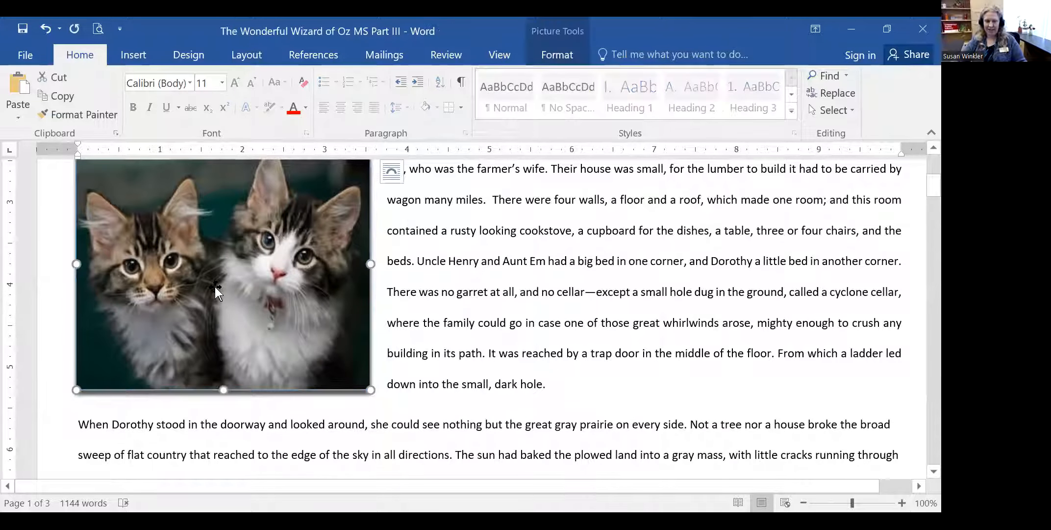
scroll(215, 294, "up", 2)
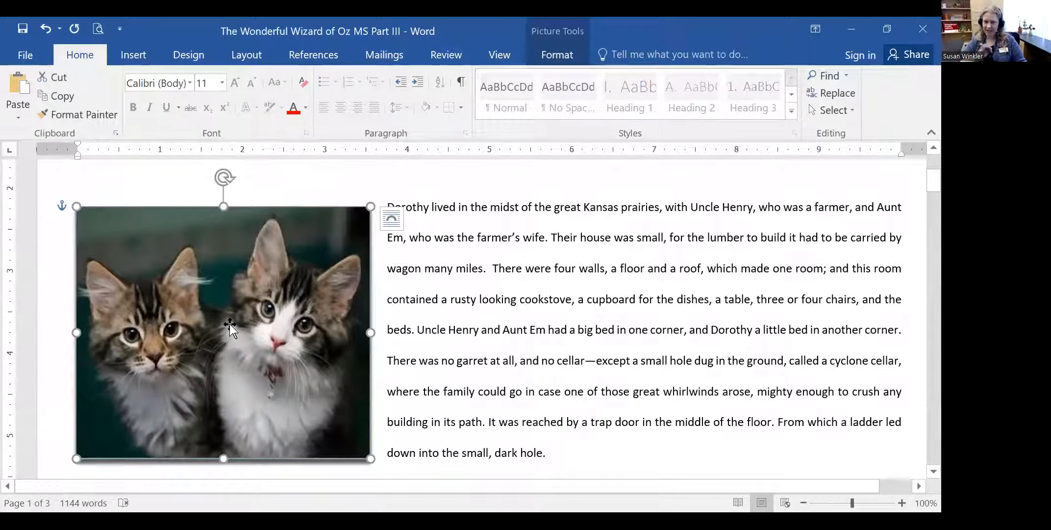
key("Delete")
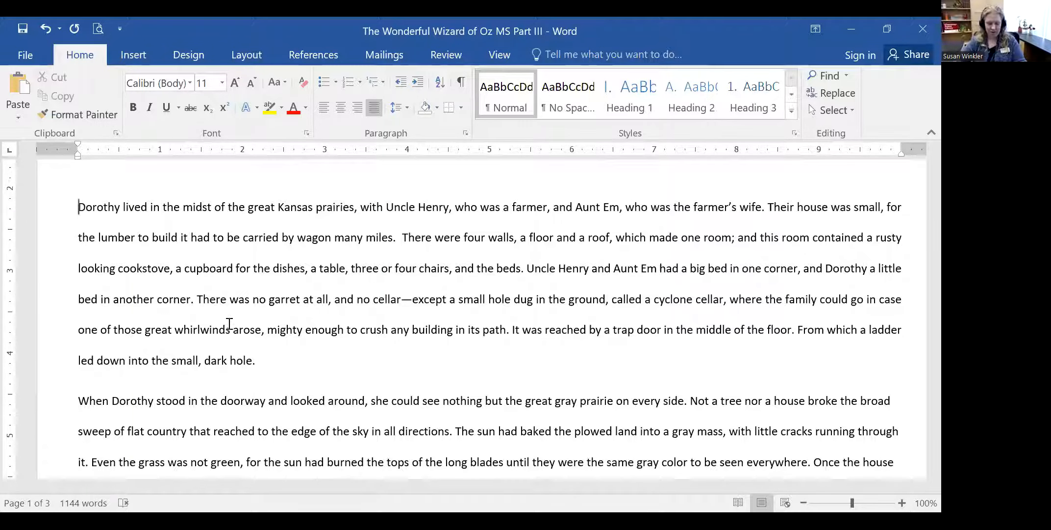
scroll(229, 324, "up", 5)
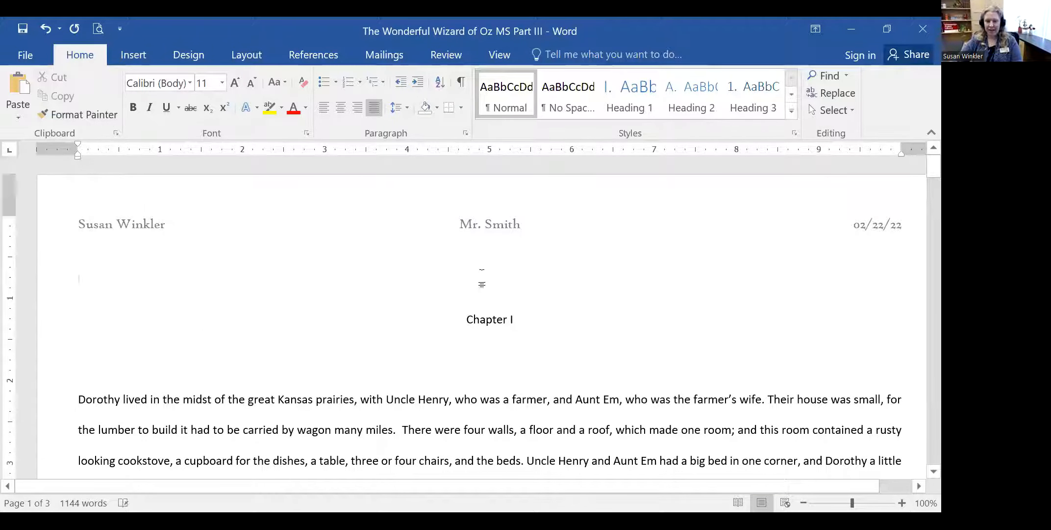
- Insert a simple text box containing the title 'The Wizard of Oz' and narrow it
left_click(129, 56)
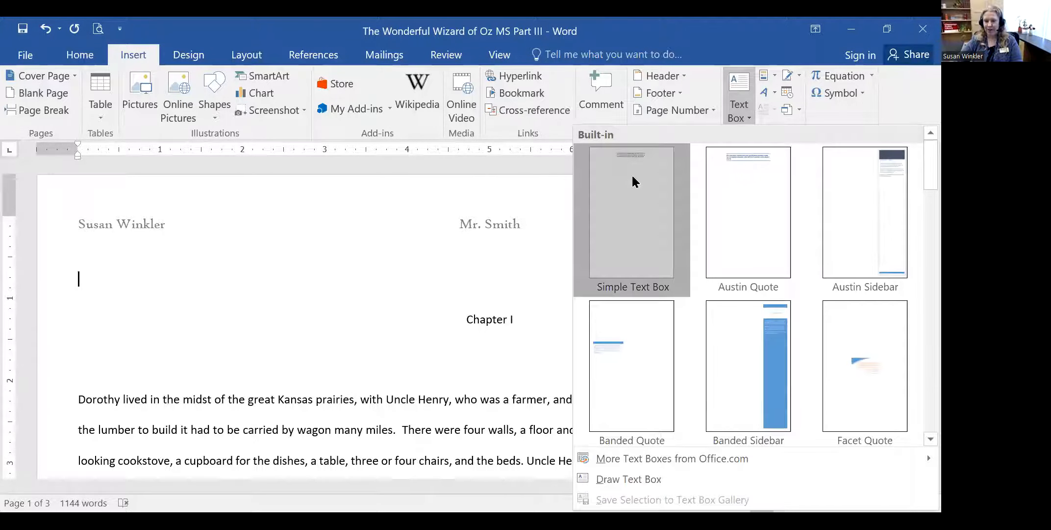
left_click(633, 181)
type("The Wizard of Oz")
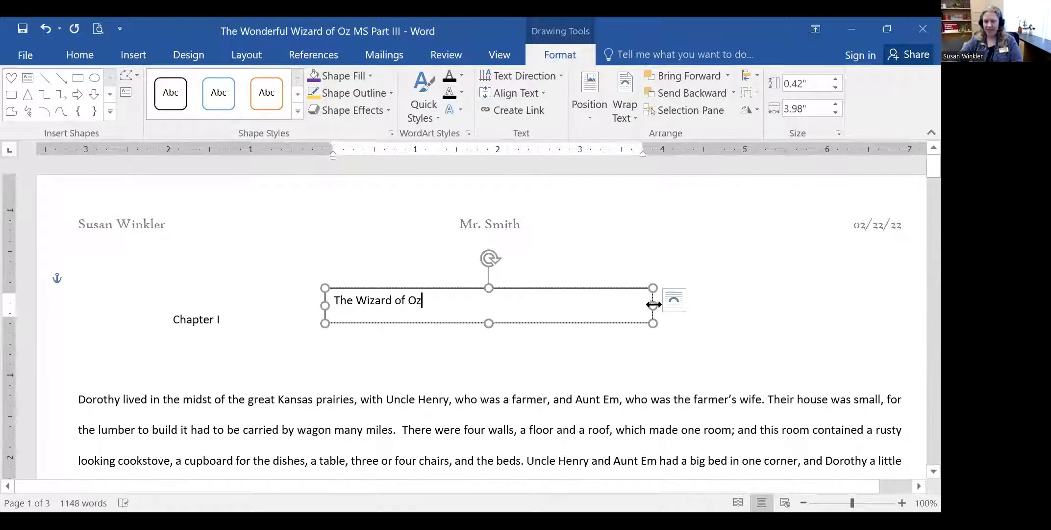
left_click_drag(653, 305, 438, 310)
left_click(441, 329)
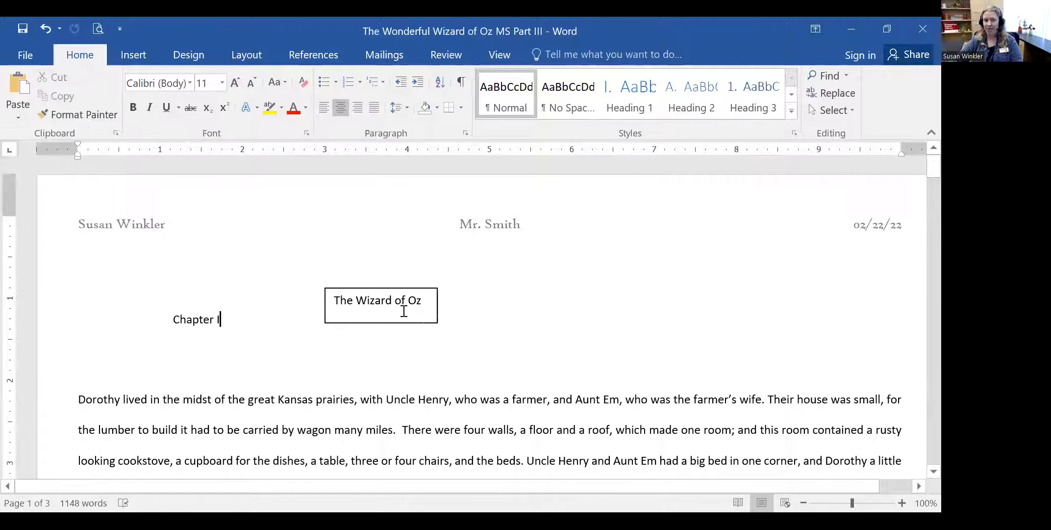
- Set the title text to 22 pt and widen the box so it fits one line
left_click_drag(333, 300, 431, 301)
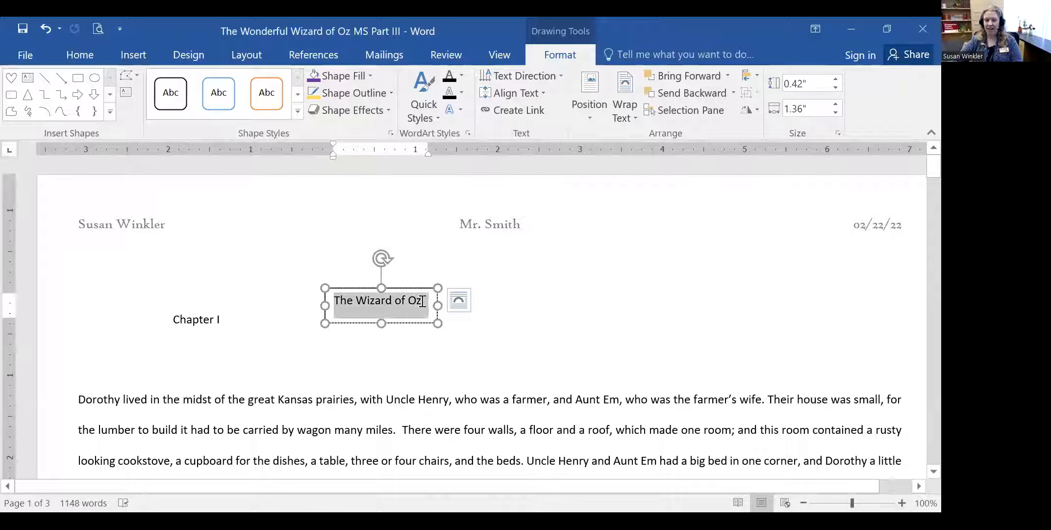
left_click(86, 56)
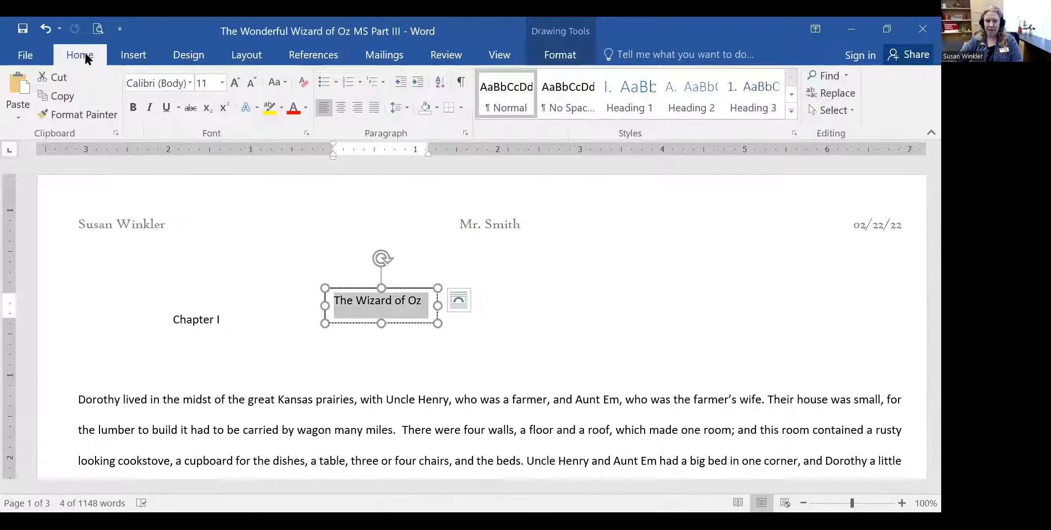
left_click(220, 83)
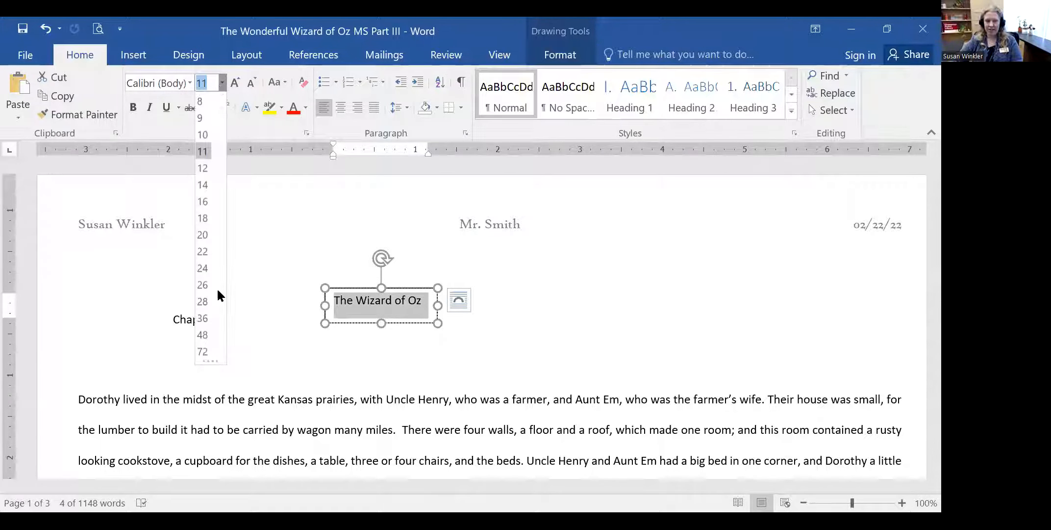
left_click(206, 249)
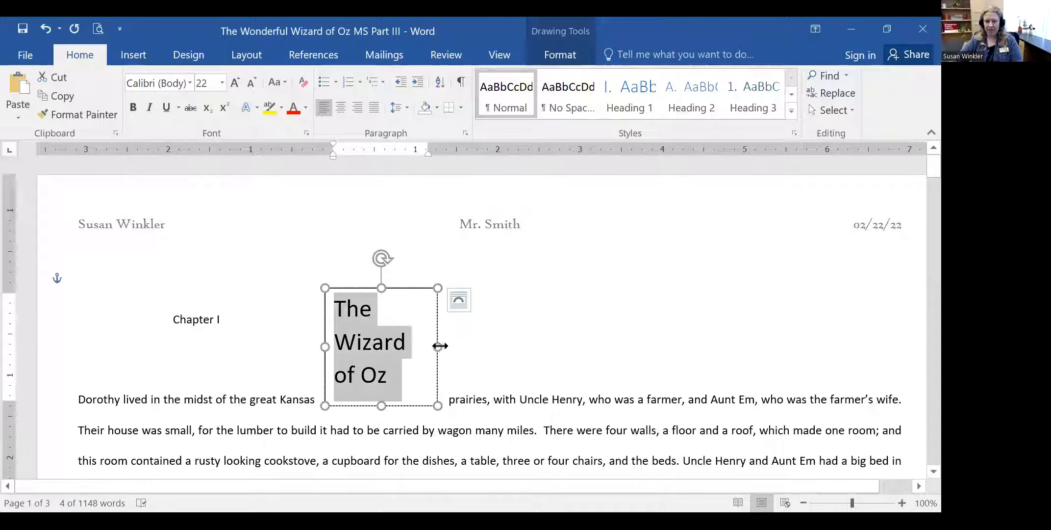
left_click_drag(595, 334, 523, 328)
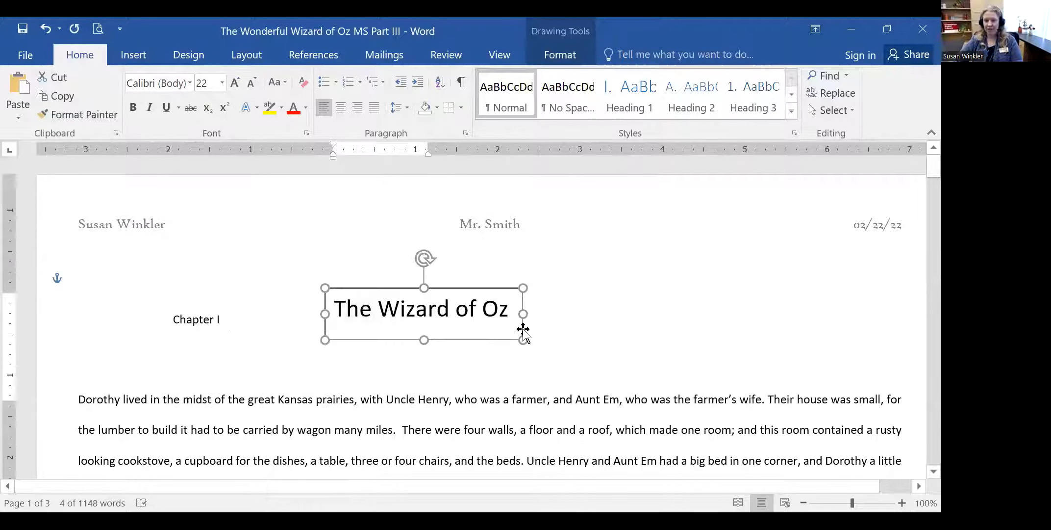
left_click_drag(853, 502, 857, 502)
left_click(587, 324)
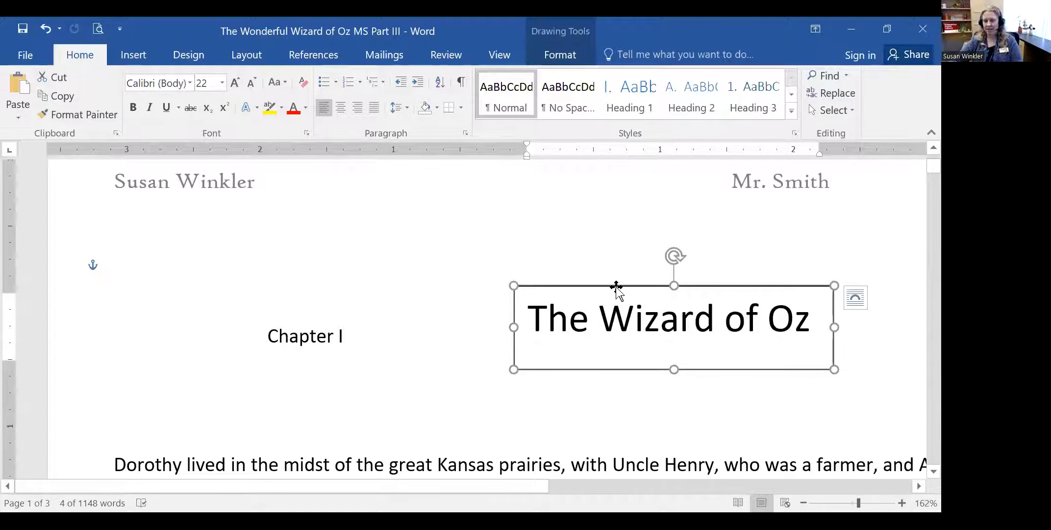
- Fill the title box light green from the mini toolbar, after briefly trying light orange
right_click(631, 309)
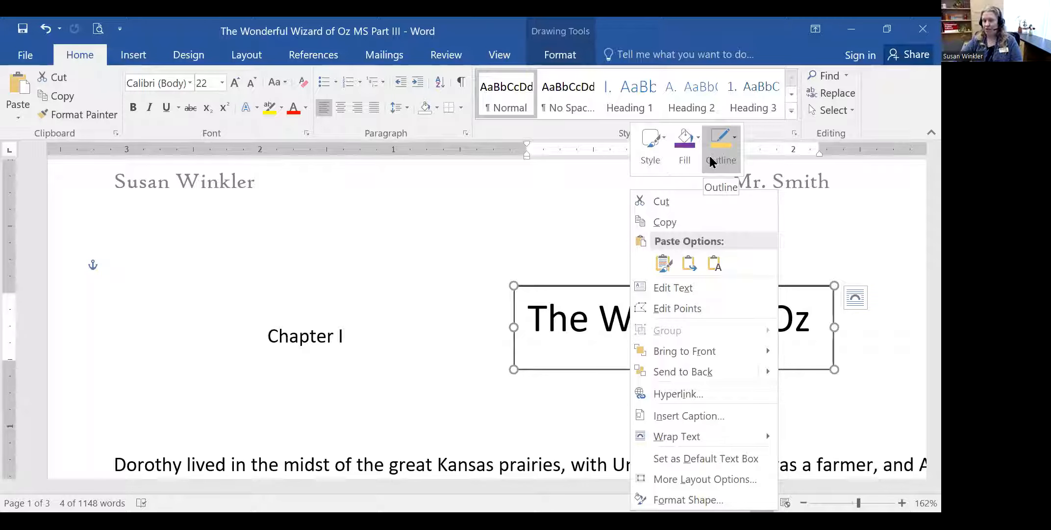
left_click(686, 154)
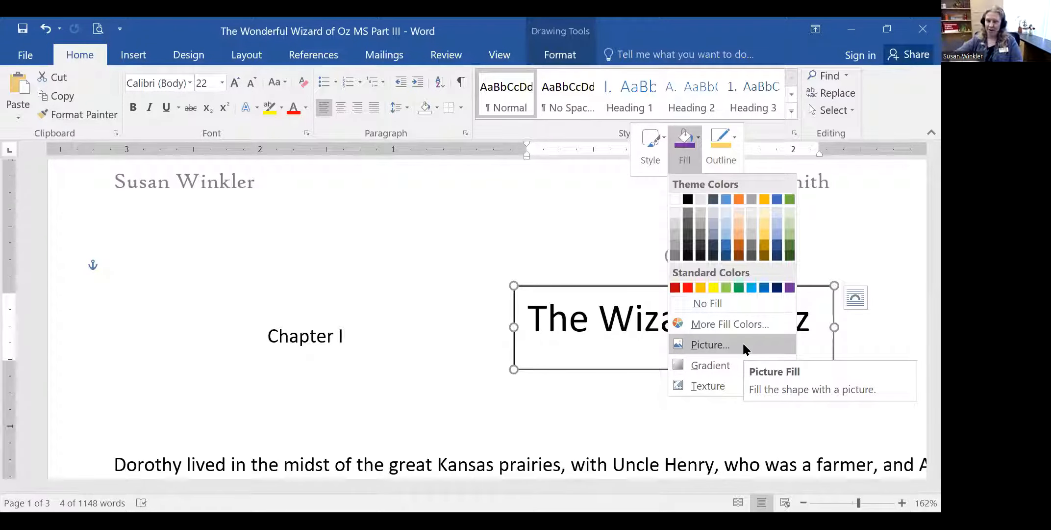
left_click(725, 284)
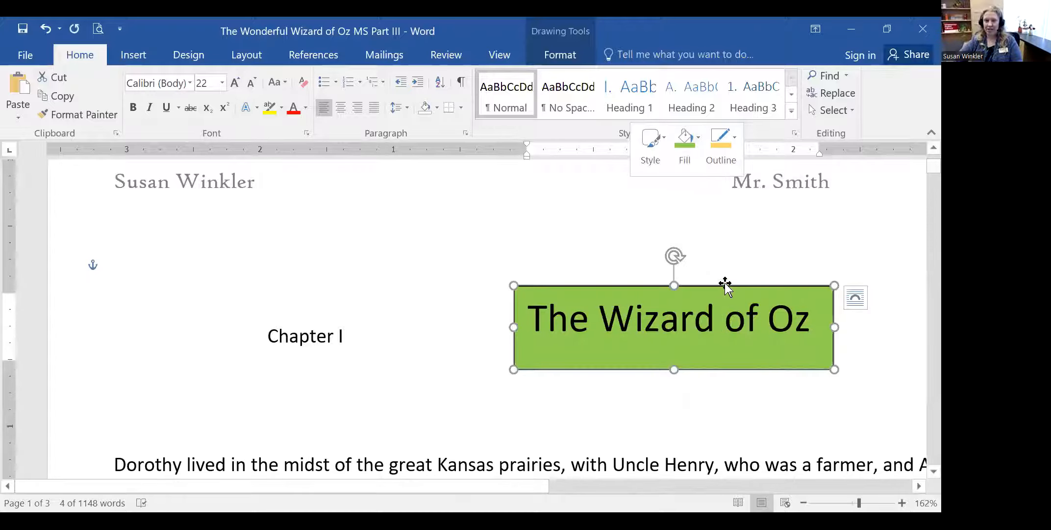
right_click(682, 319)
left_click(737, 143)
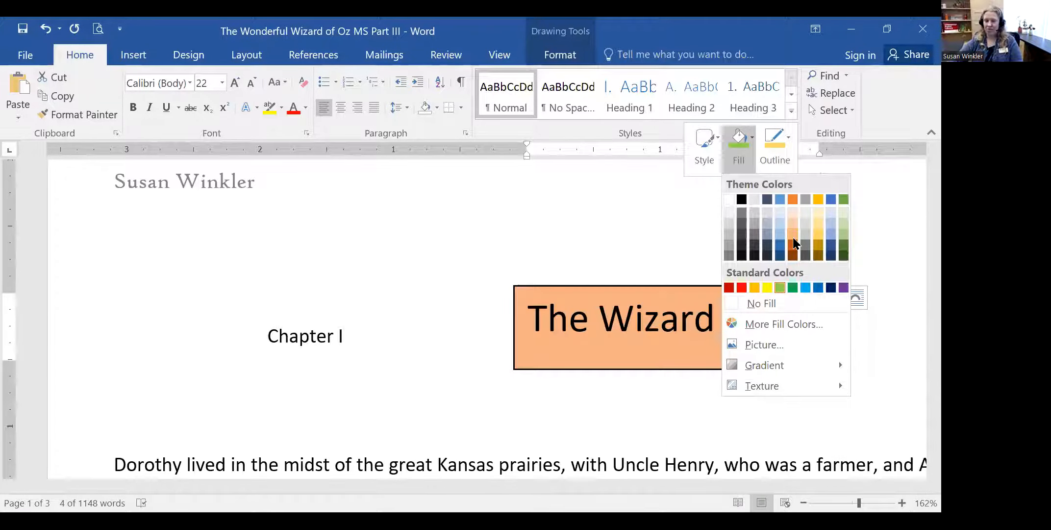
left_click(793, 243)
right_click(705, 316)
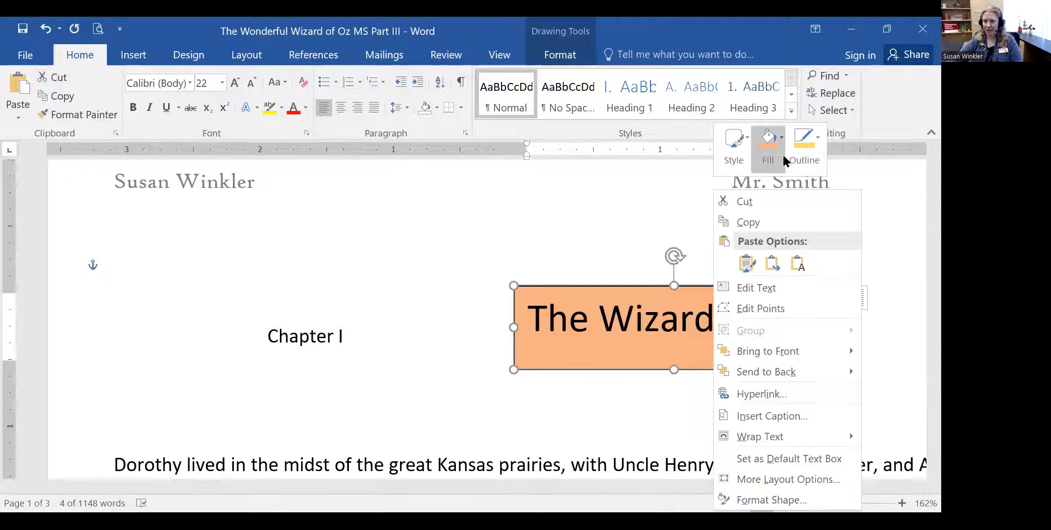
left_click(775, 153)
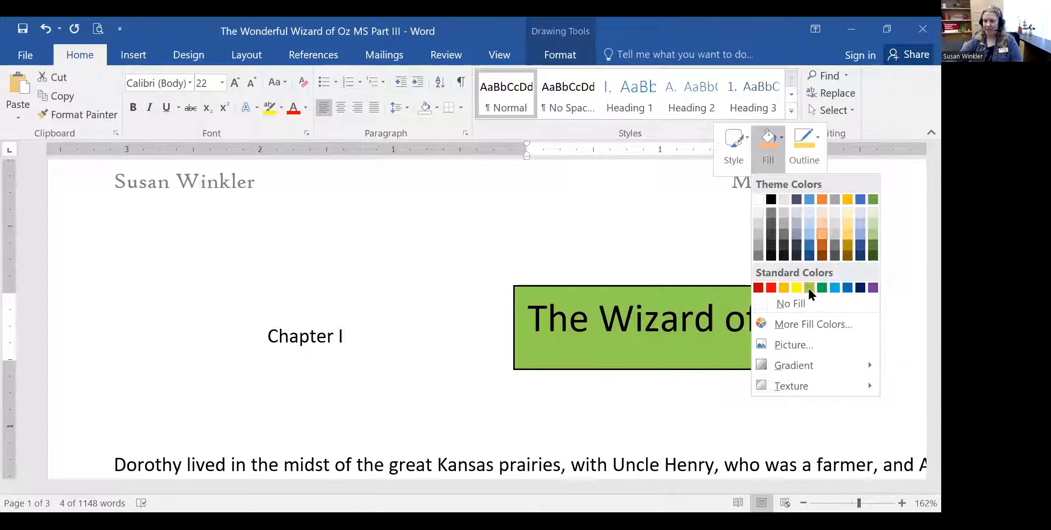
left_click(809, 288)
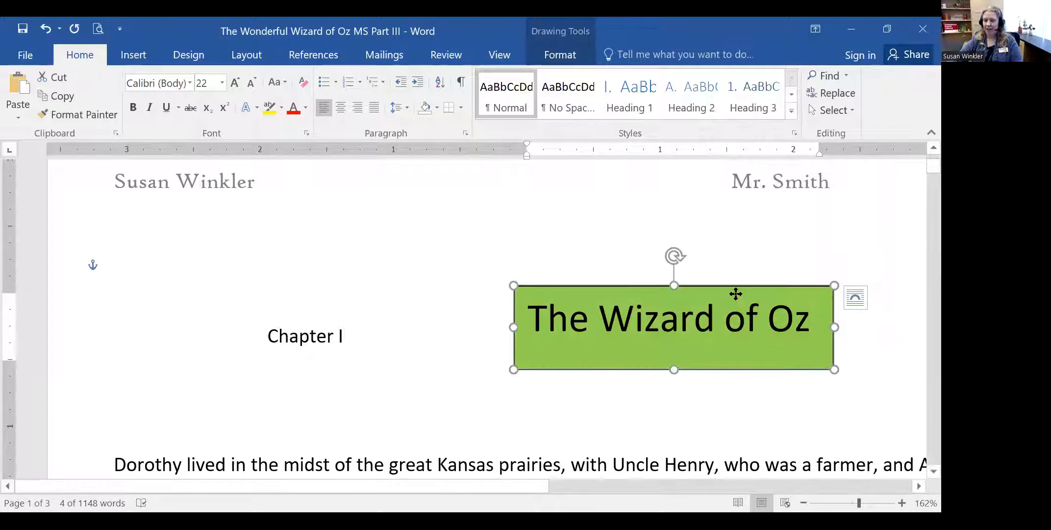
right_click(738, 298)
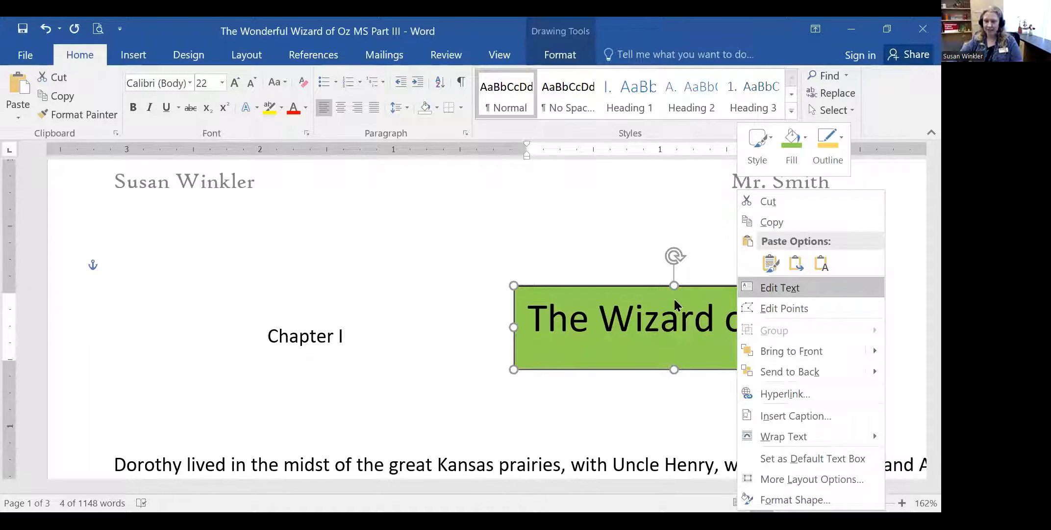
- Give the green title box a purple outline with a 6 pt weight
left_click(839, 149)
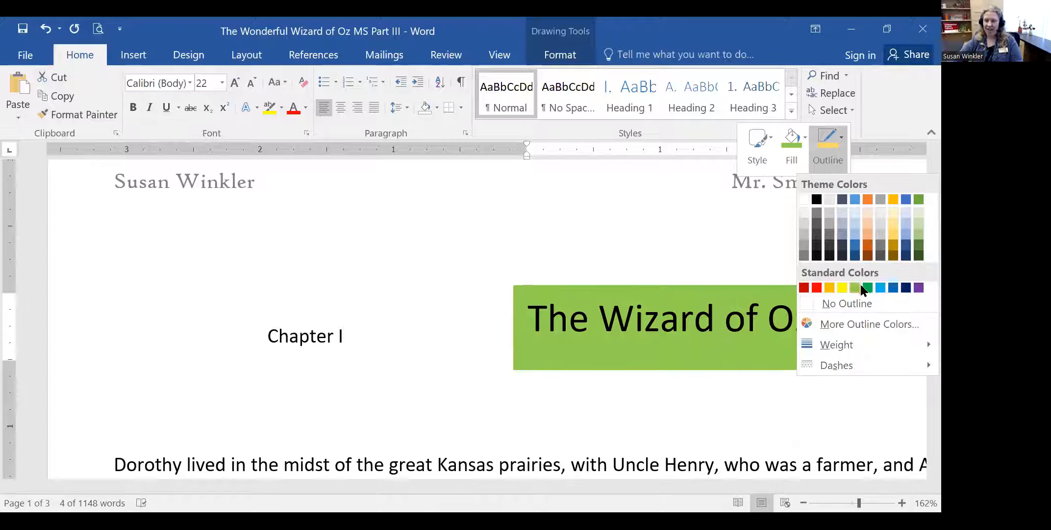
left_click(919, 289)
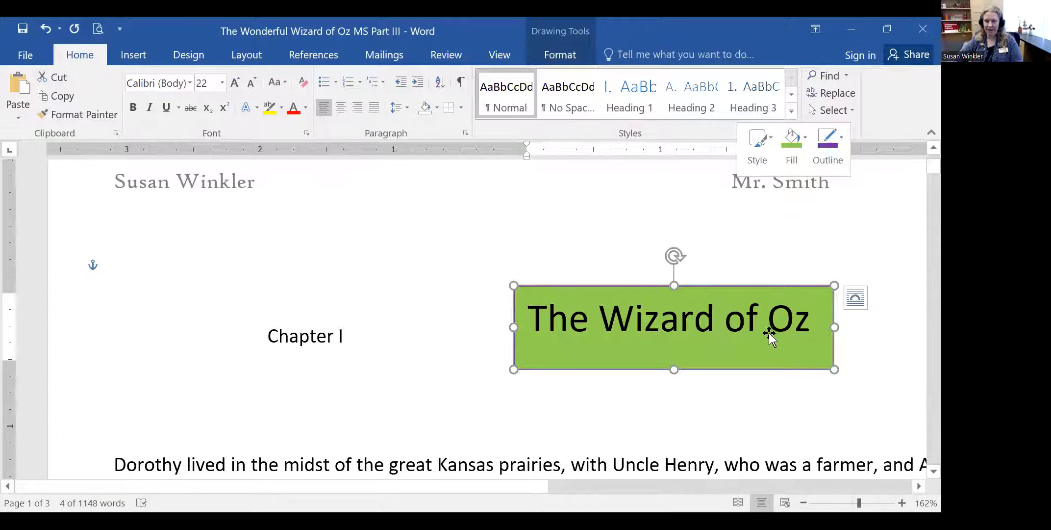
left_click(841, 142)
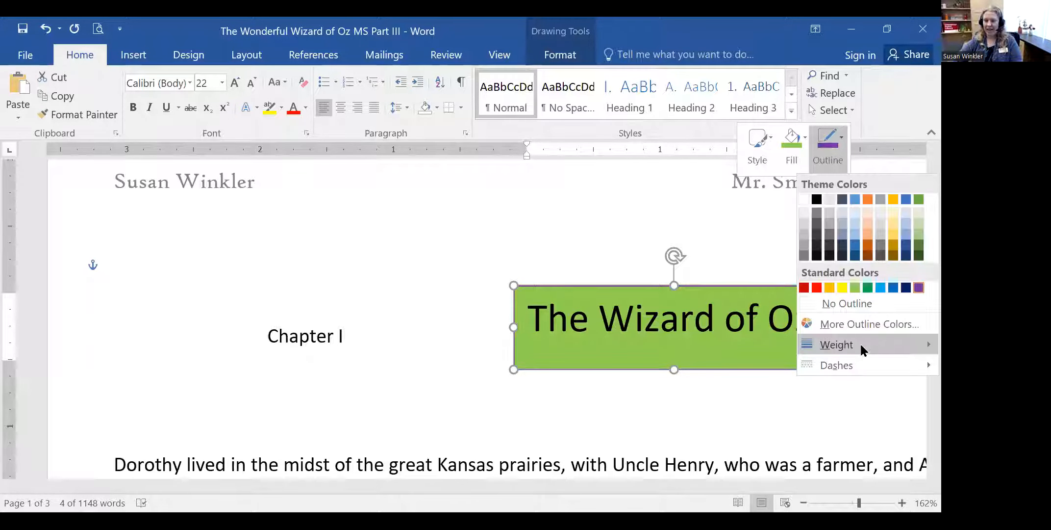
mouse_move(860, 342)
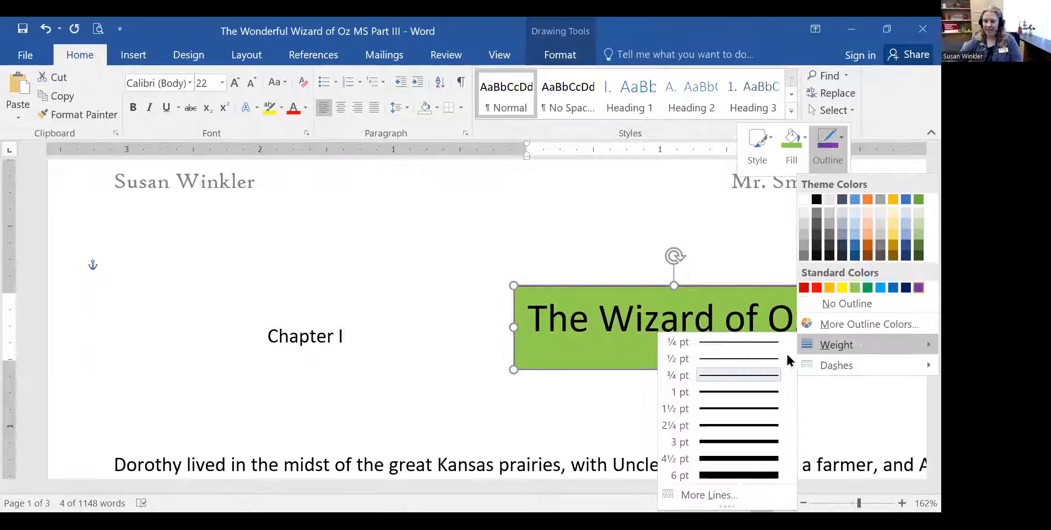
left_click(752, 471)
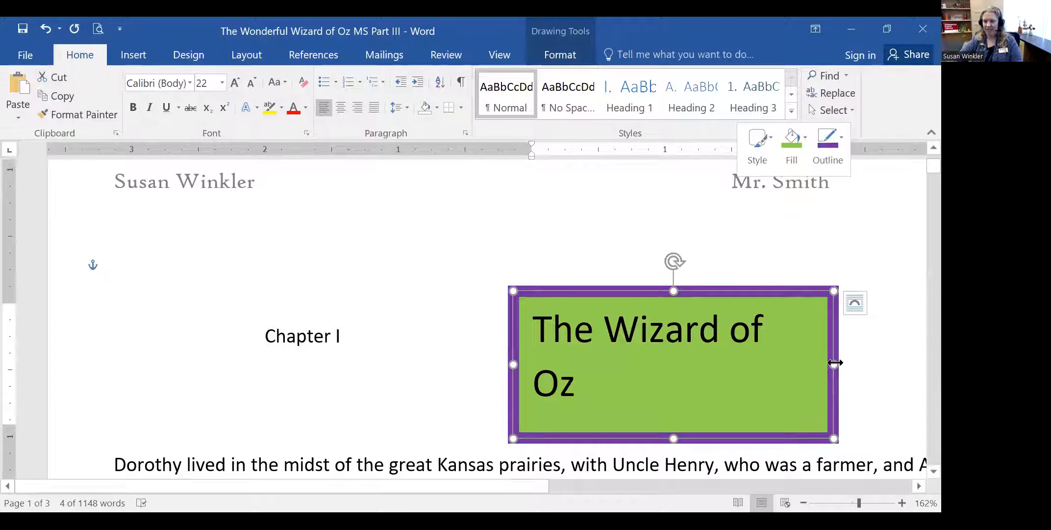
- Widen the title box so 'The Wizard of Oz' fits on one line
left_click_drag(833, 364, 875, 364)
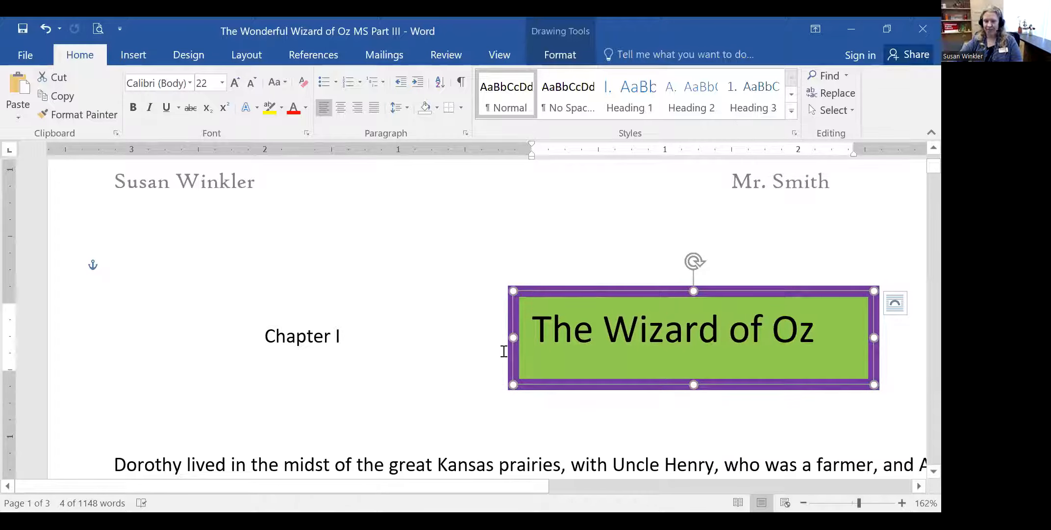
left_click_drag(514, 338, 542, 337)
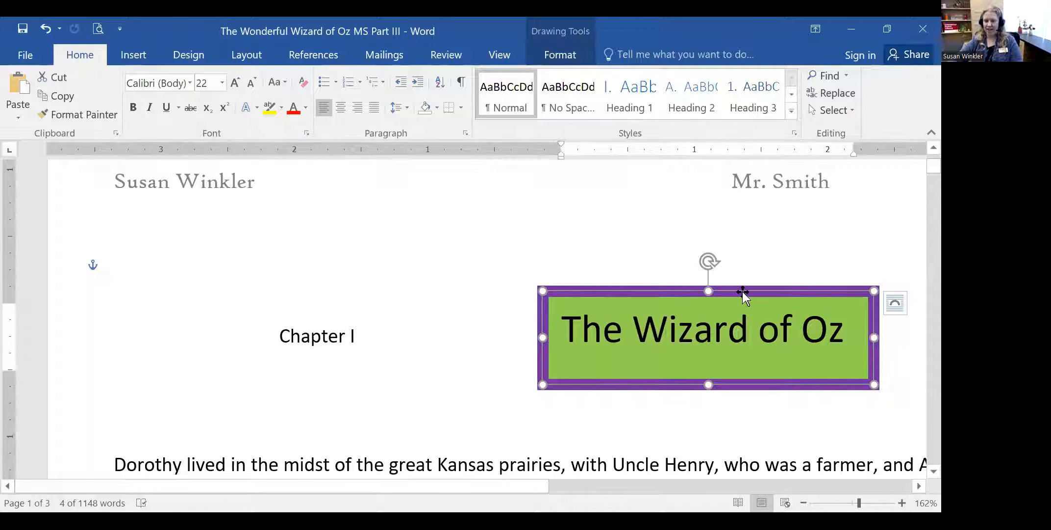
left_click(898, 396)
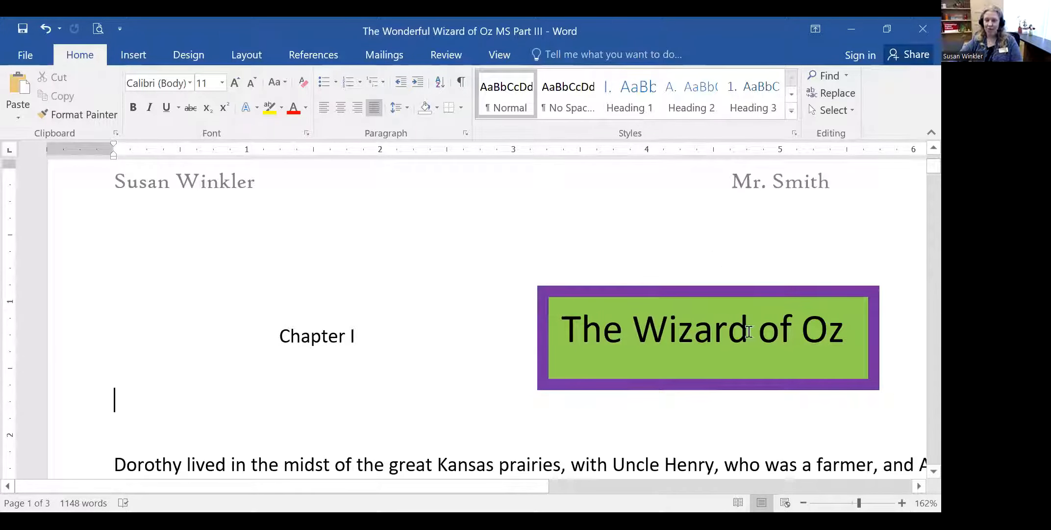
left_click(686, 288)
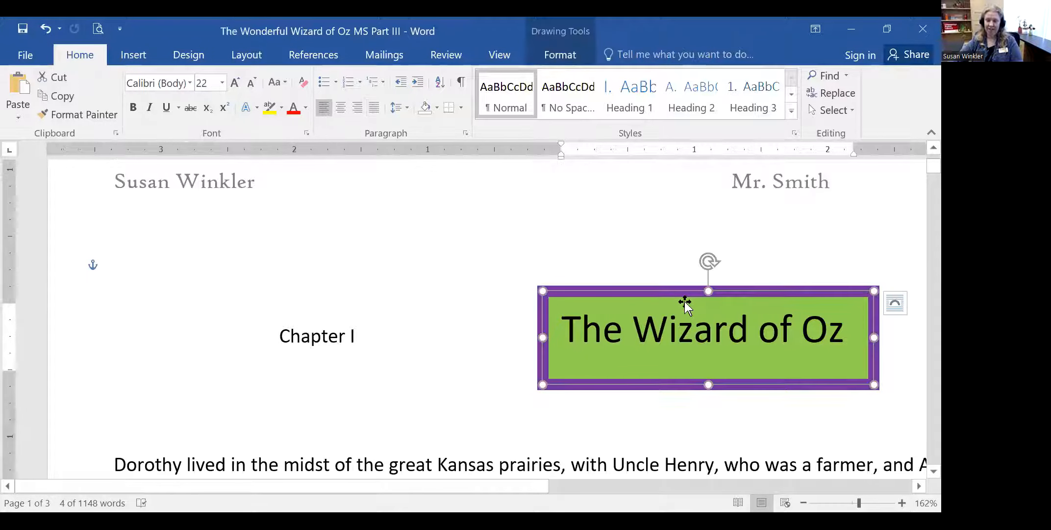
- Open the Format Shape pane for the title box
right_click(749, 294)
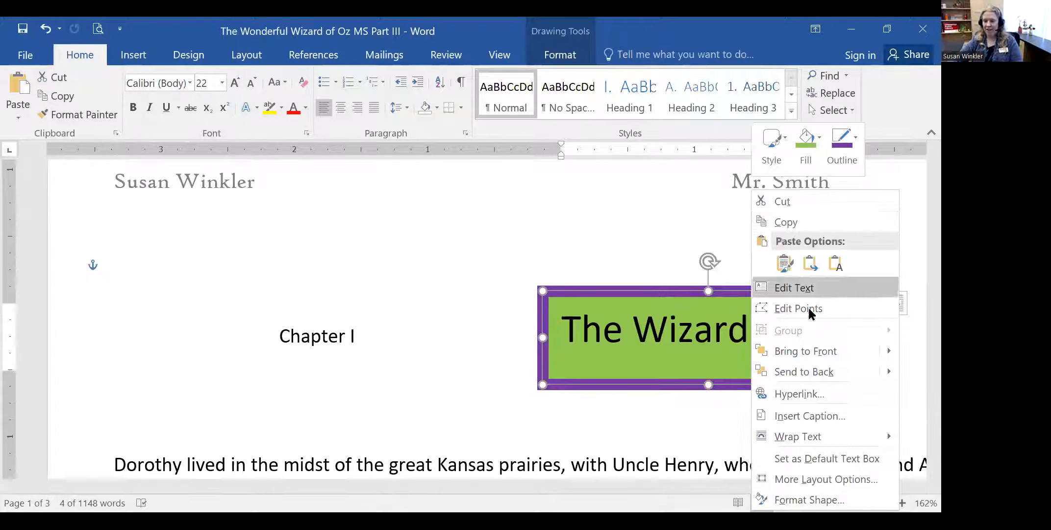
left_click(839, 506)
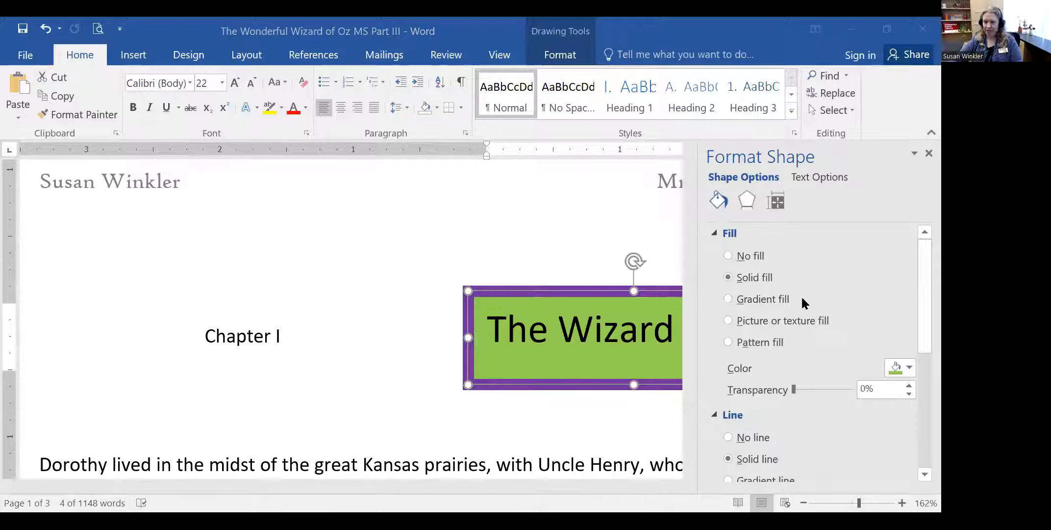
scroll(767, 302, "down", 2)
scroll(865, 291, "up", 2)
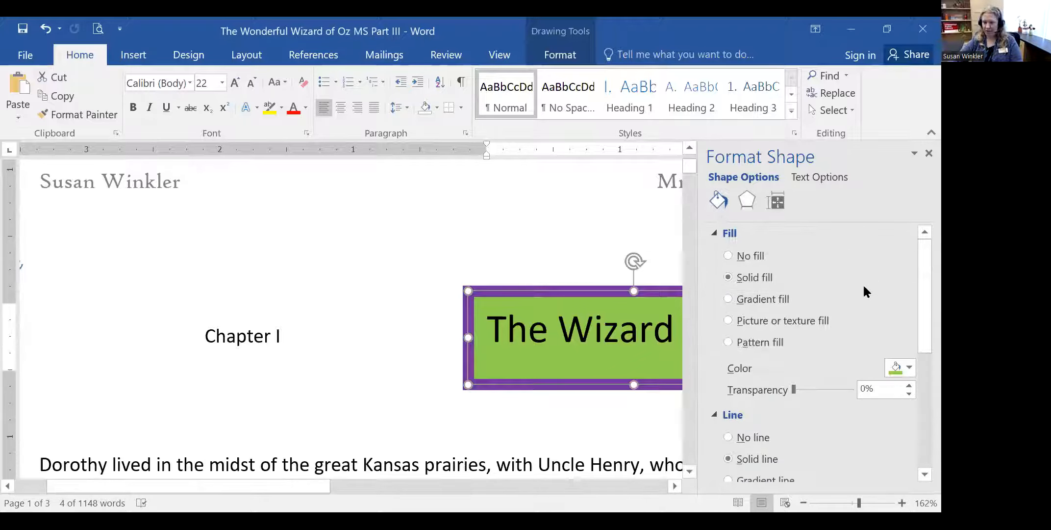
scroll(814, 314, "down", 2)
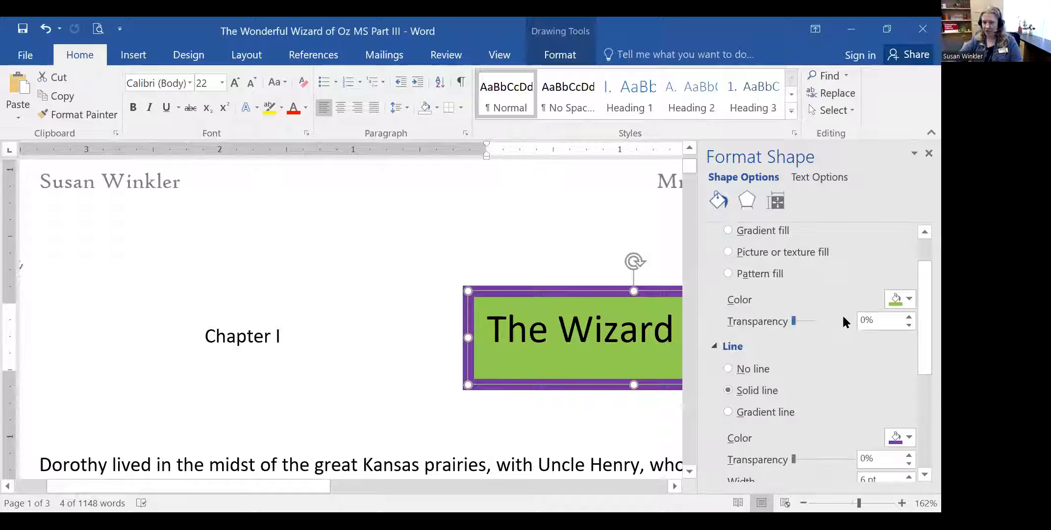
- Browse the fill, effects and Layout & Properties sections, leaving the fill unchanged, then close the pane
left_click(909, 298)
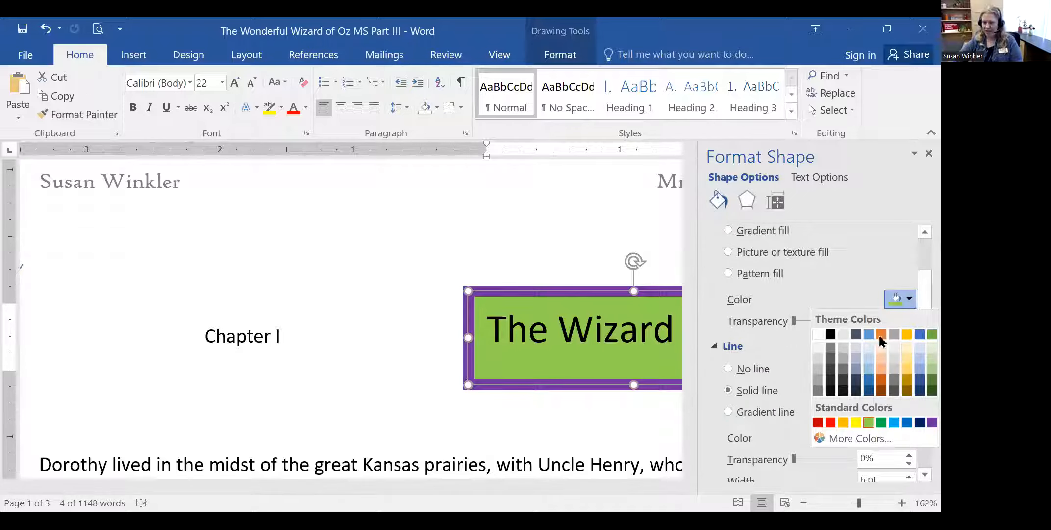
left_click(850, 281)
scroll(834, 352, "down", 1)
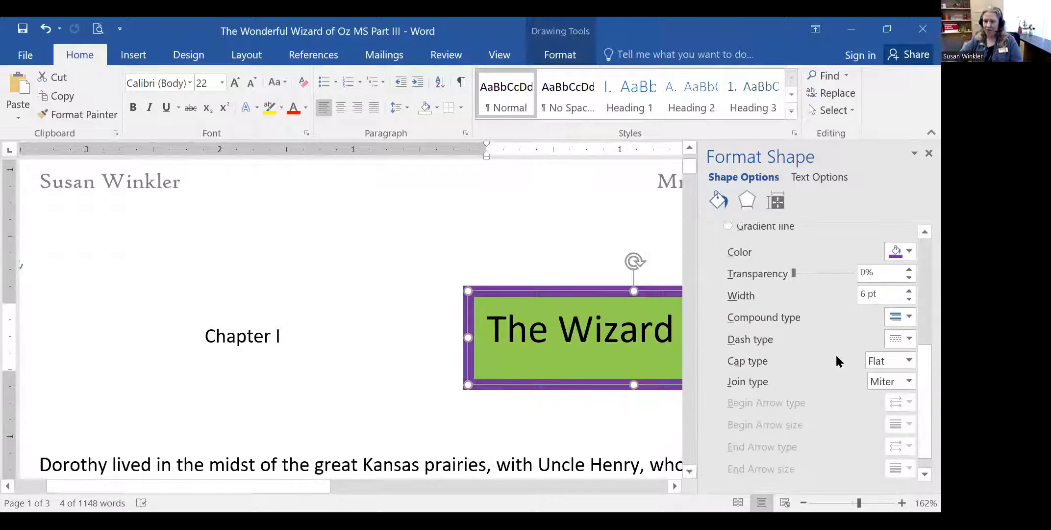
scroll(834, 375, "up", 3)
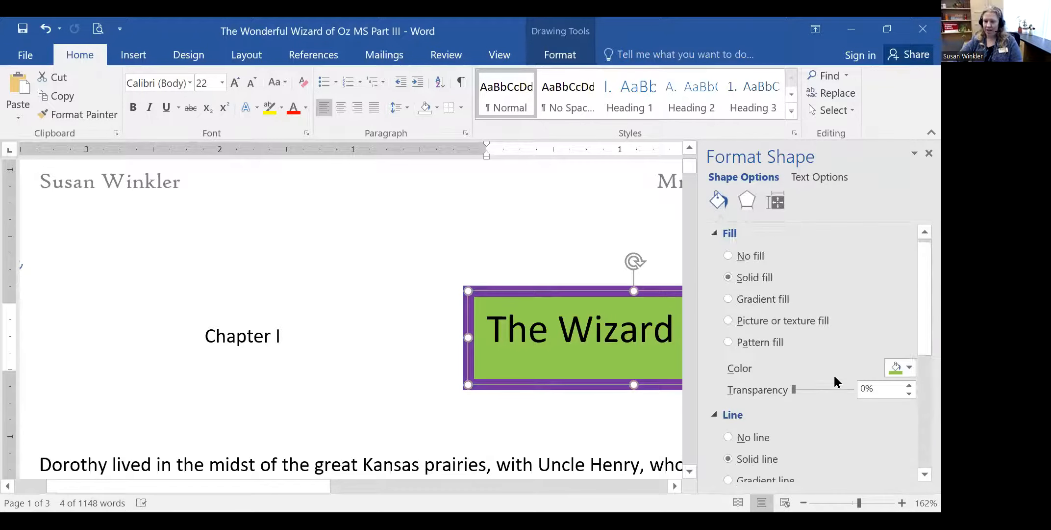
left_click(748, 199)
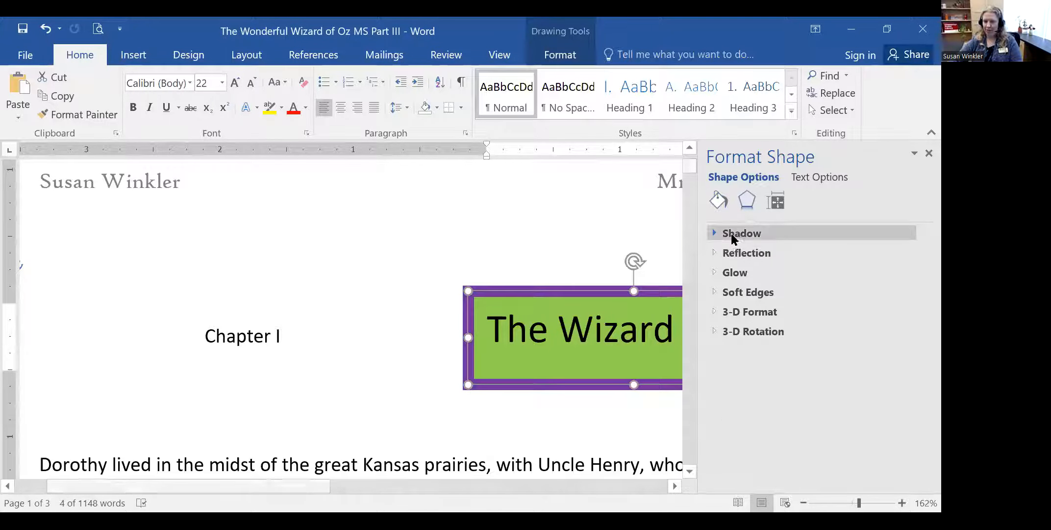
left_click(776, 199)
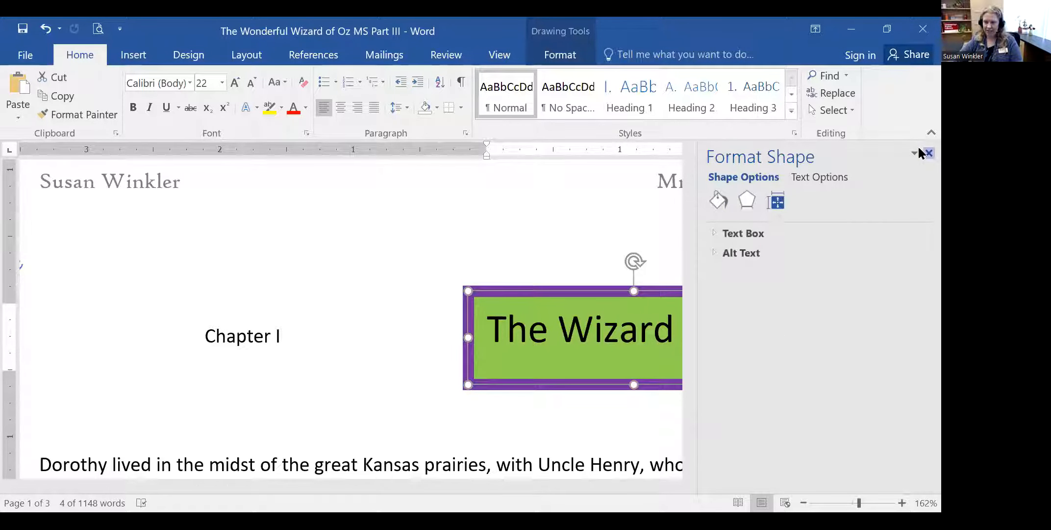
left_click(922, 152)
- Move the title box to the top right of page 1, directly above Chapter I
left_click_drag(659, 288, 729, 204)
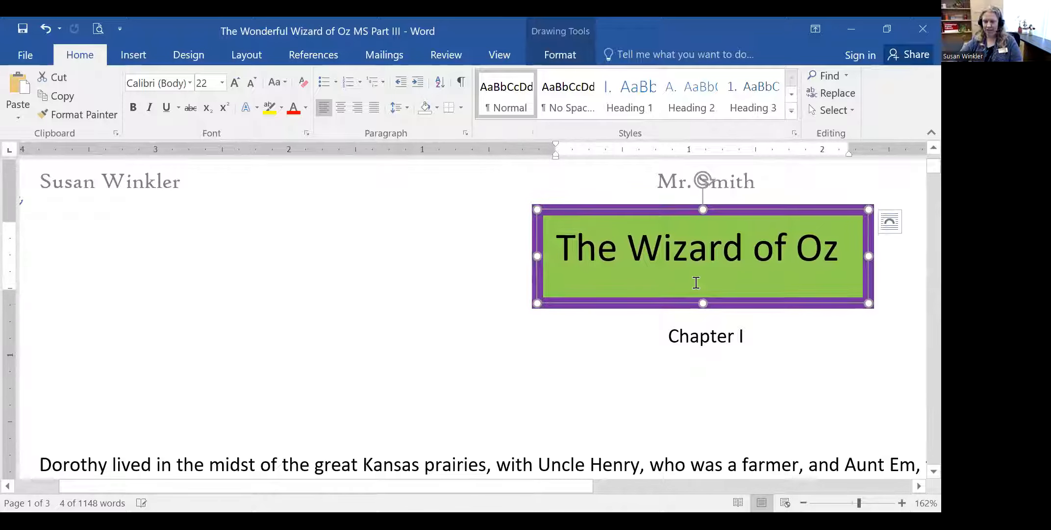
left_click(621, 399)
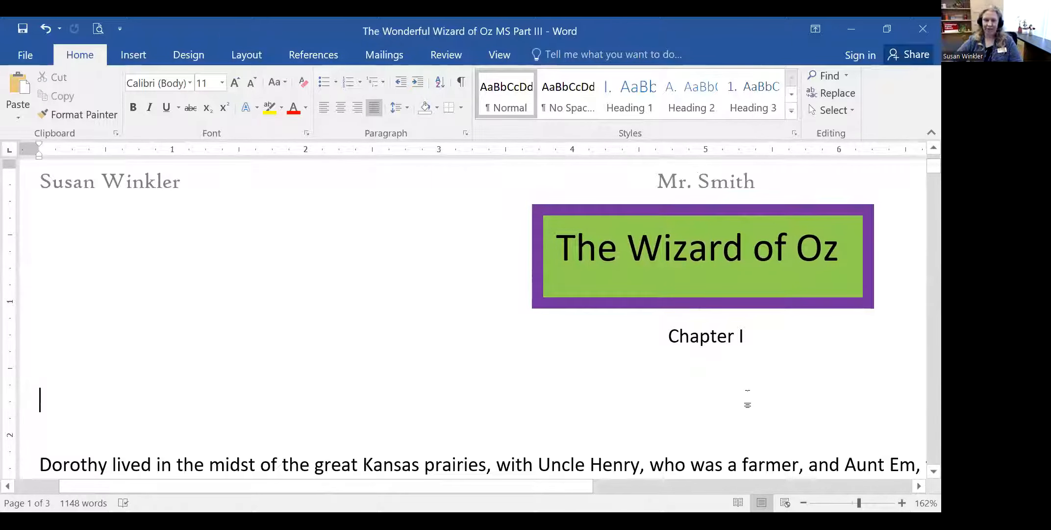
scroll(652, 393, "down", 2)
scroll(649, 393, "up", 4)
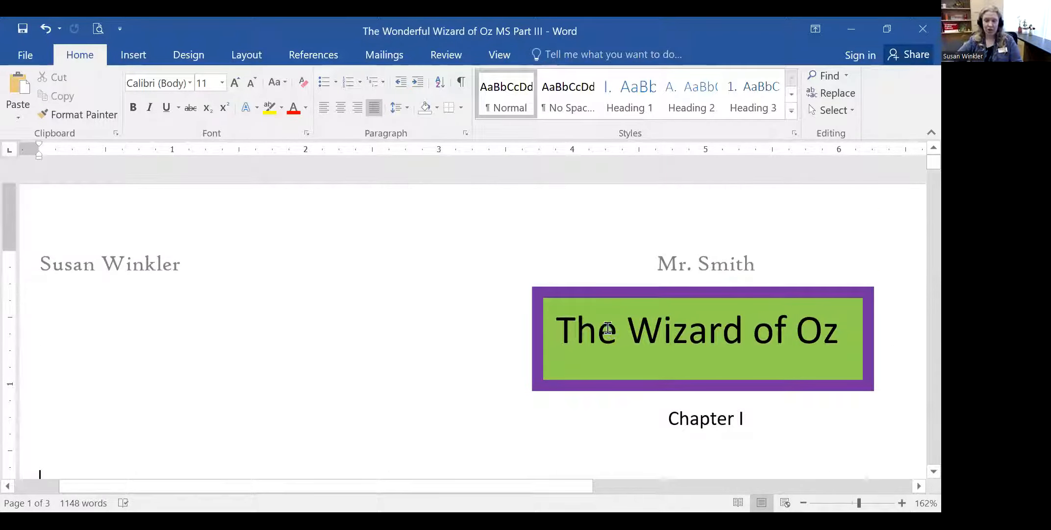
left_click(558, 330)
left_click(336, 356)
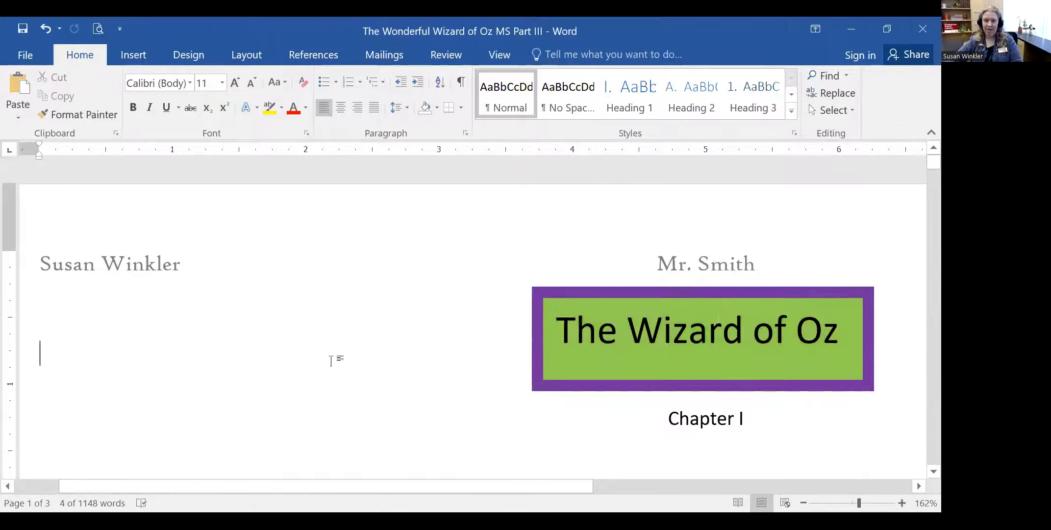
left_click(136, 61)
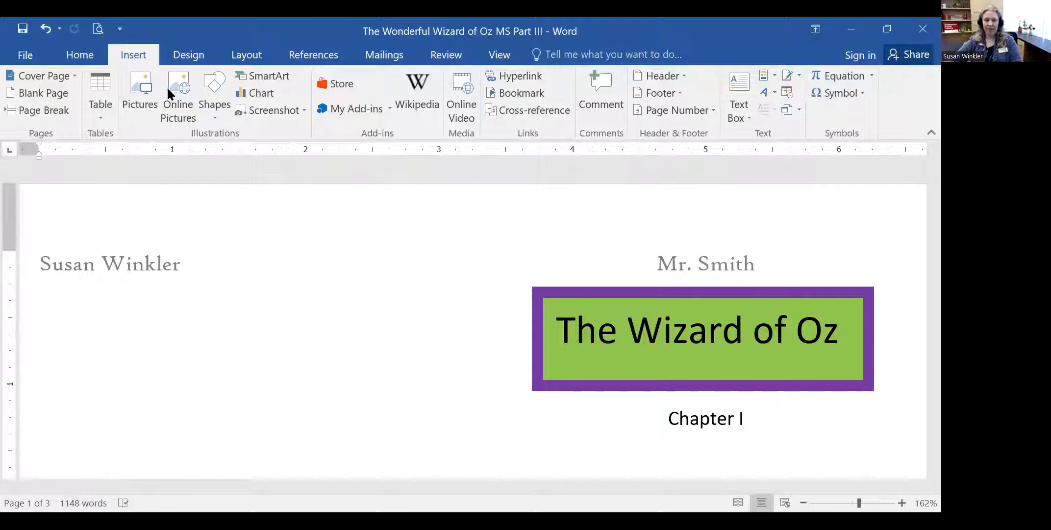
- Draw a Smiley Face shape at the top left of page 1
left_click(212, 116)
left_click(290, 314)
mouse_move(114, 303)
left_mouse_down()
mouse_move(331, 406)
mouse_move(382, 446)
left_mouse_up()
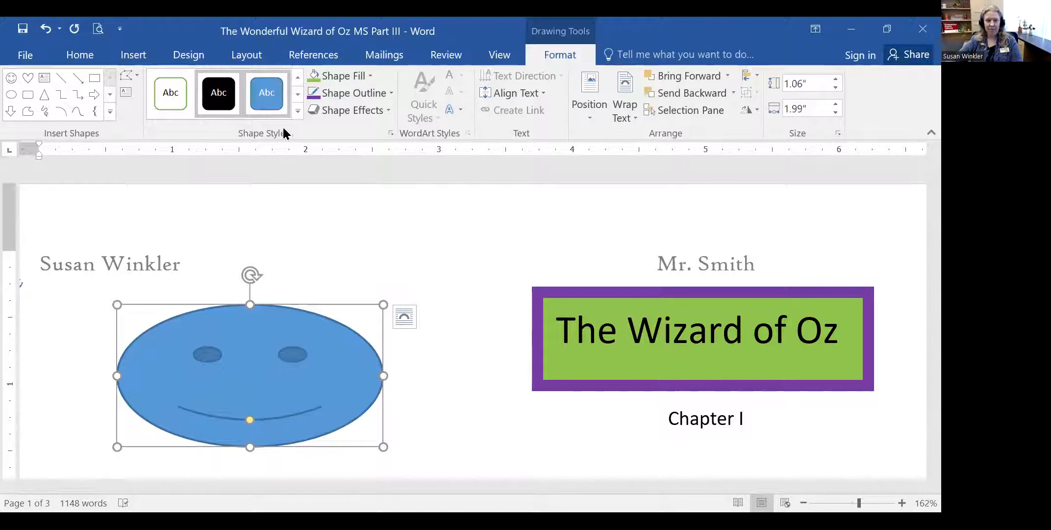
right_click(313, 349)
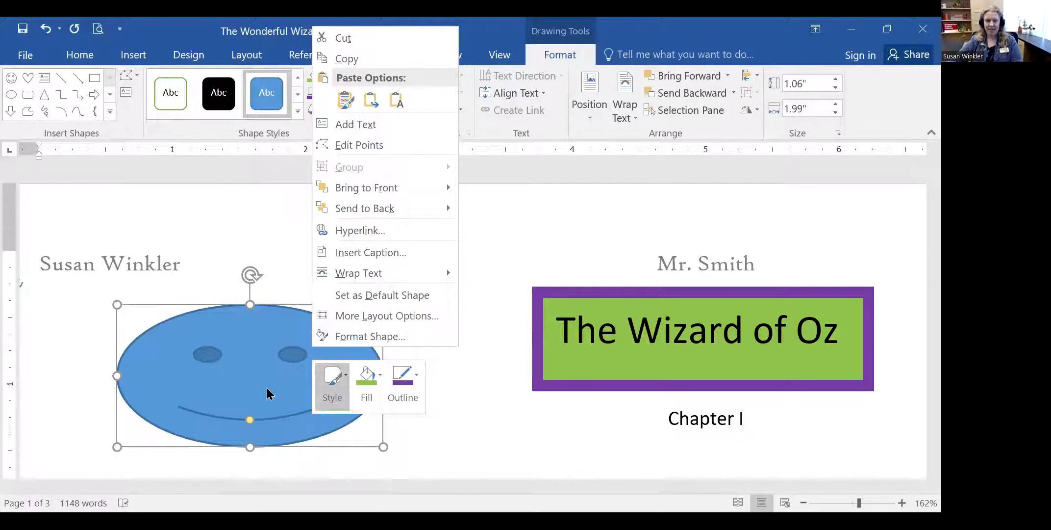
key("Escape")
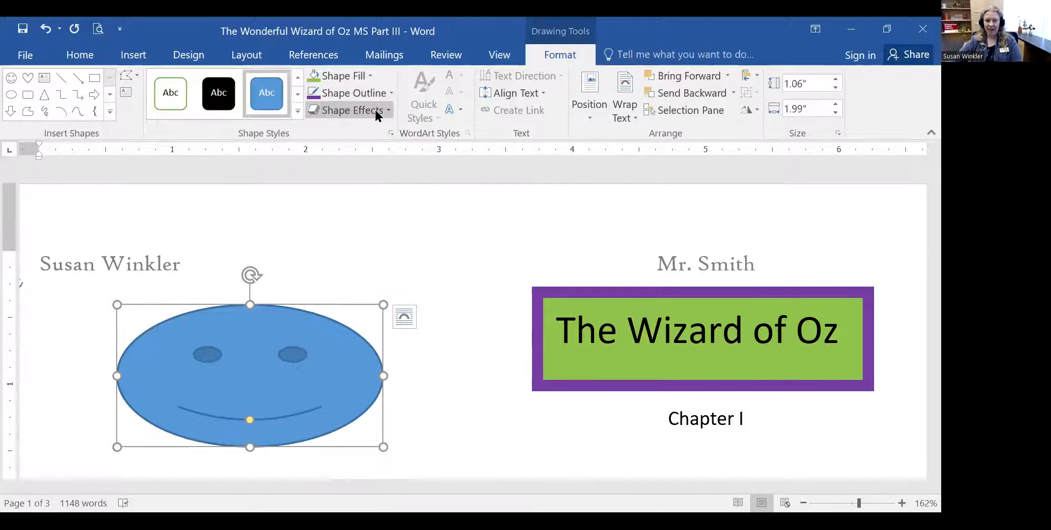
- Fill the smiley with yellow and give it a blue outline
right_click(303, 391)
left_click(356, 431)
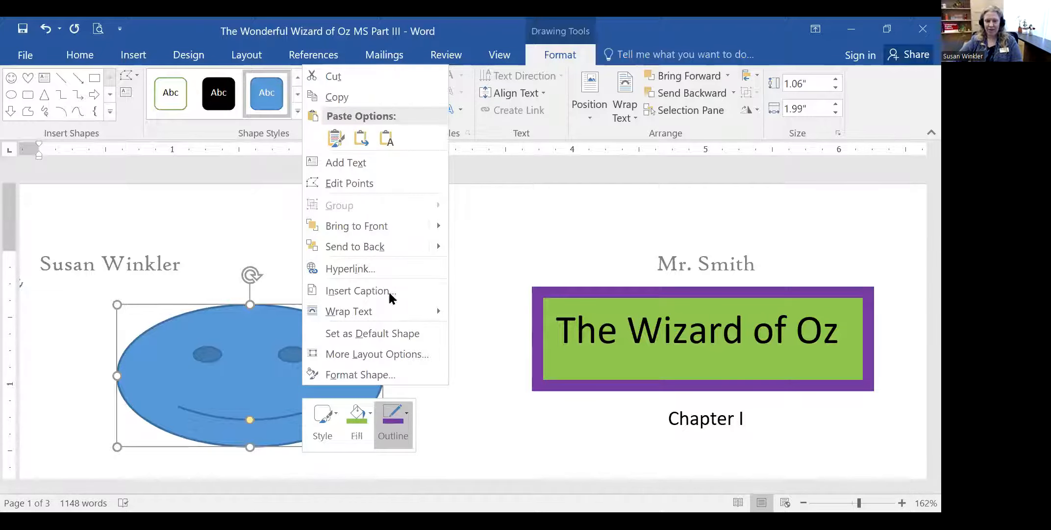
left_click(384, 292)
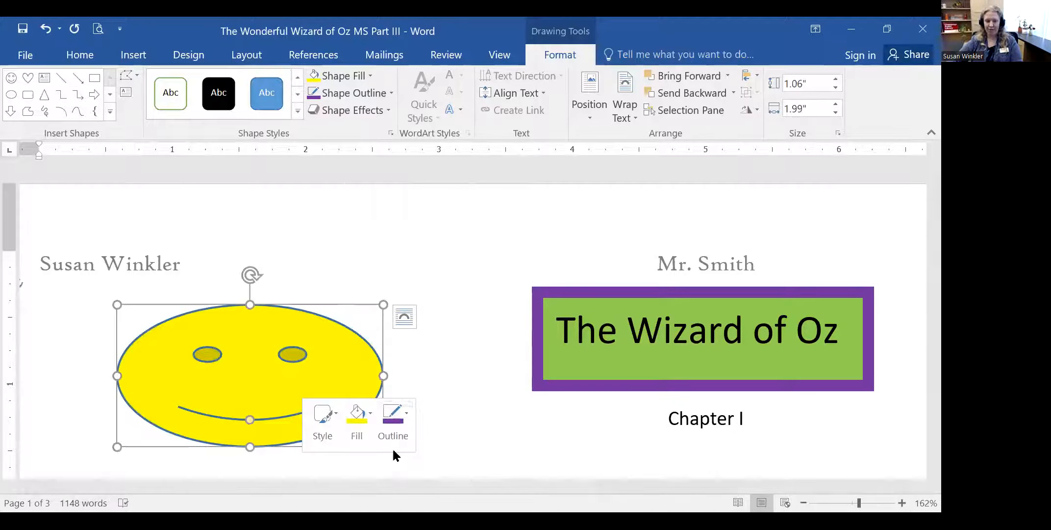
left_click(383, 420)
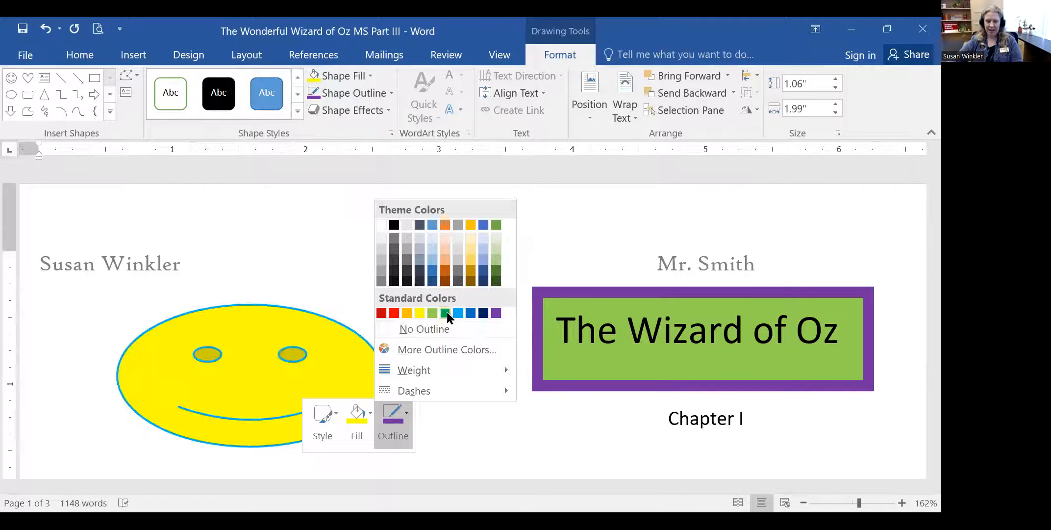
left_click(457, 314)
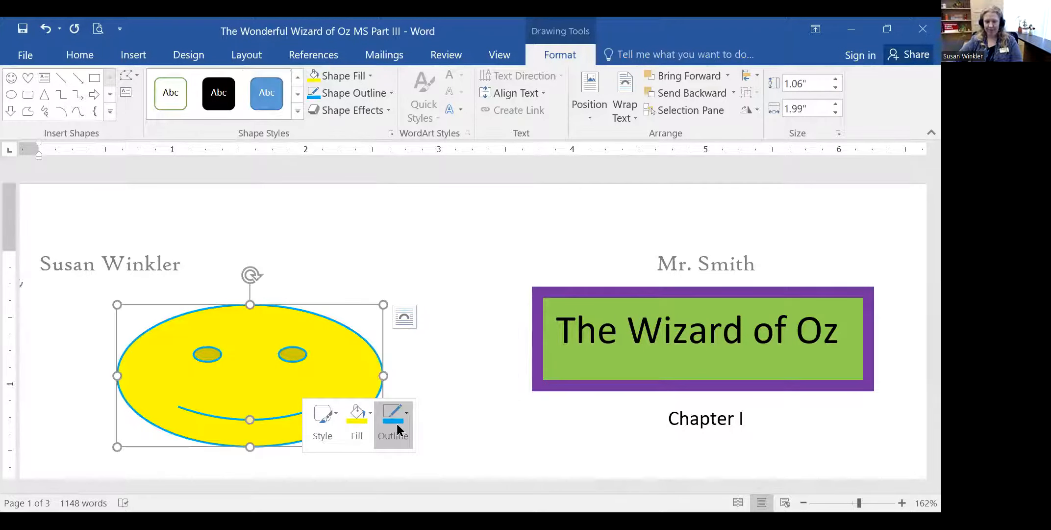
- Make the smiley's outline 3 pt thick and dashed
left_click(392, 423)
mouse_move(442, 370)
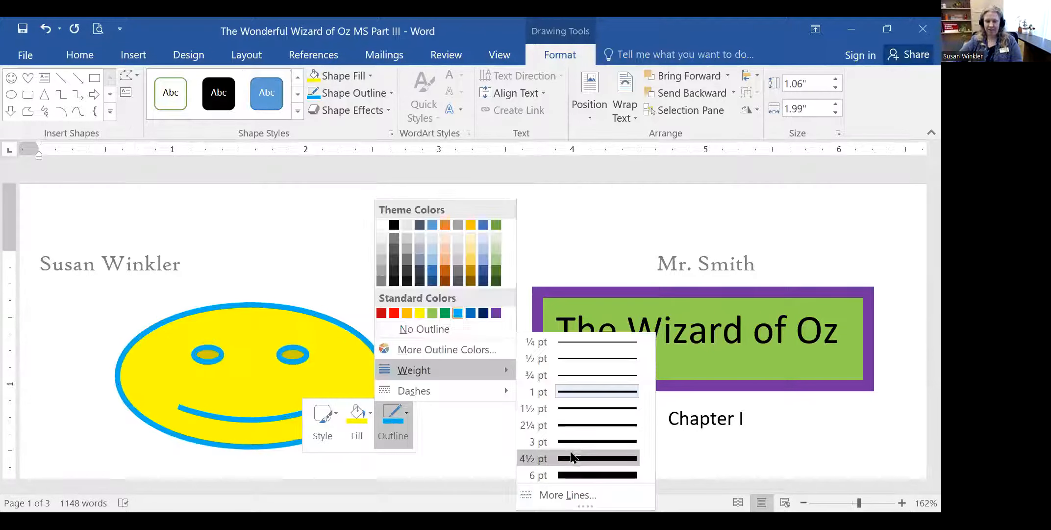
left_click(576, 440)
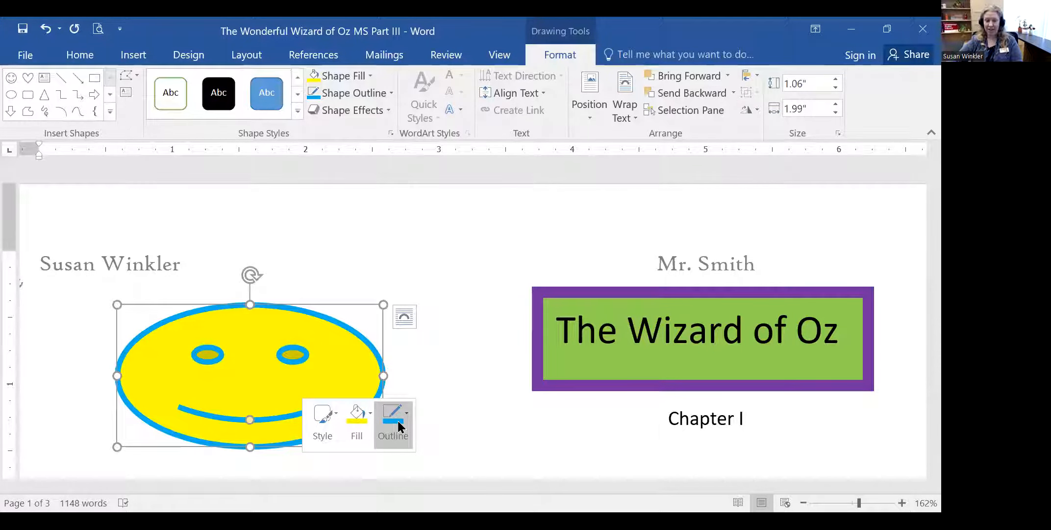
left_click(398, 419)
mouse_move(457, 387)
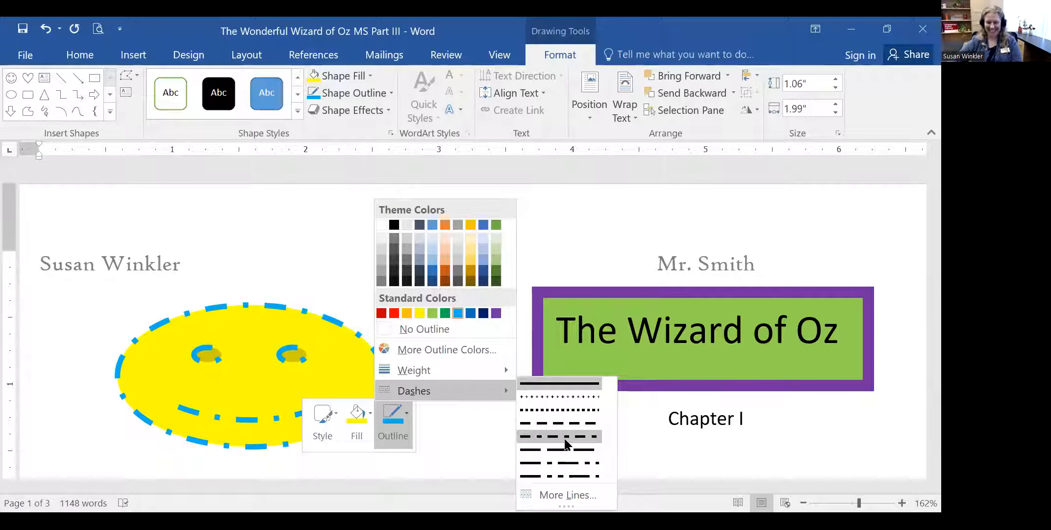
left_click(566, 406)
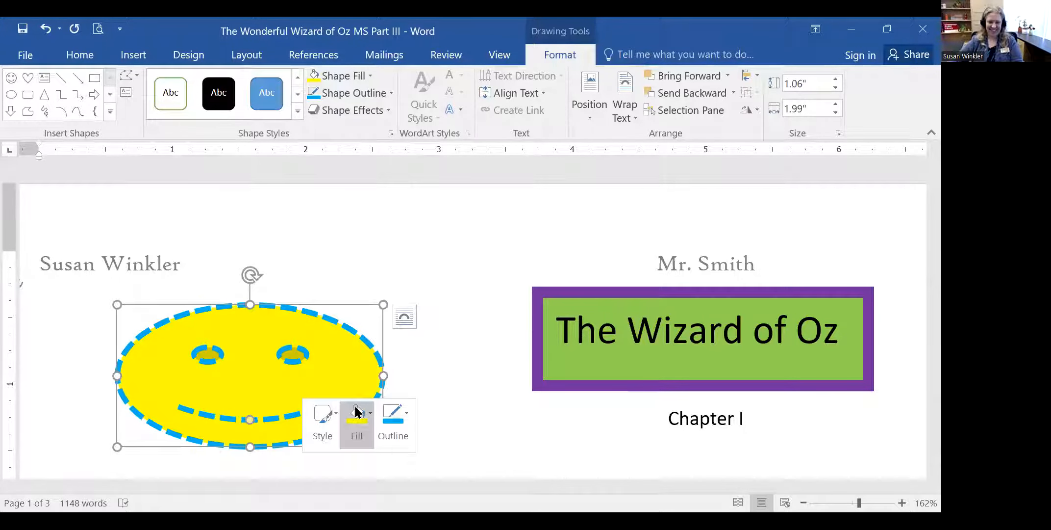
left_click(447, 333)
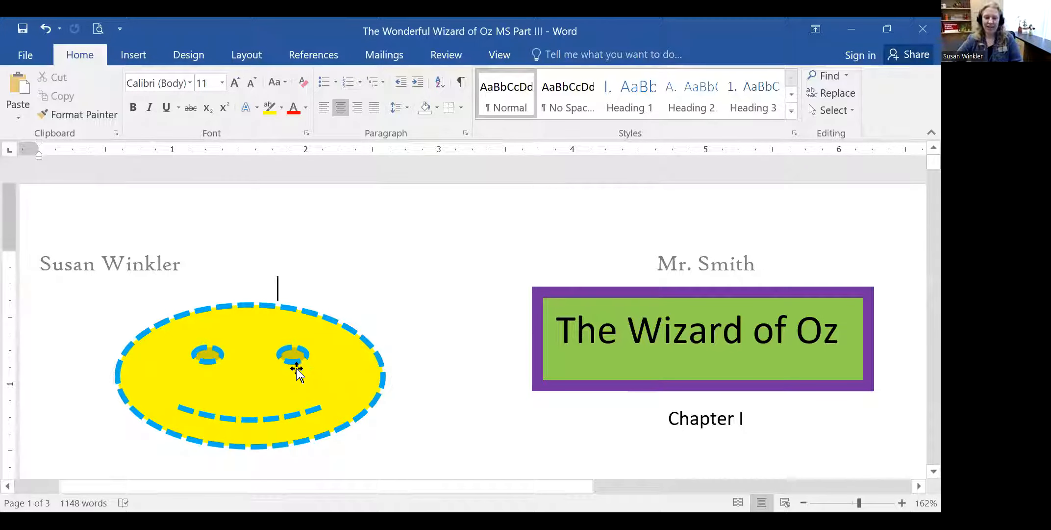
right_click(312, 371)
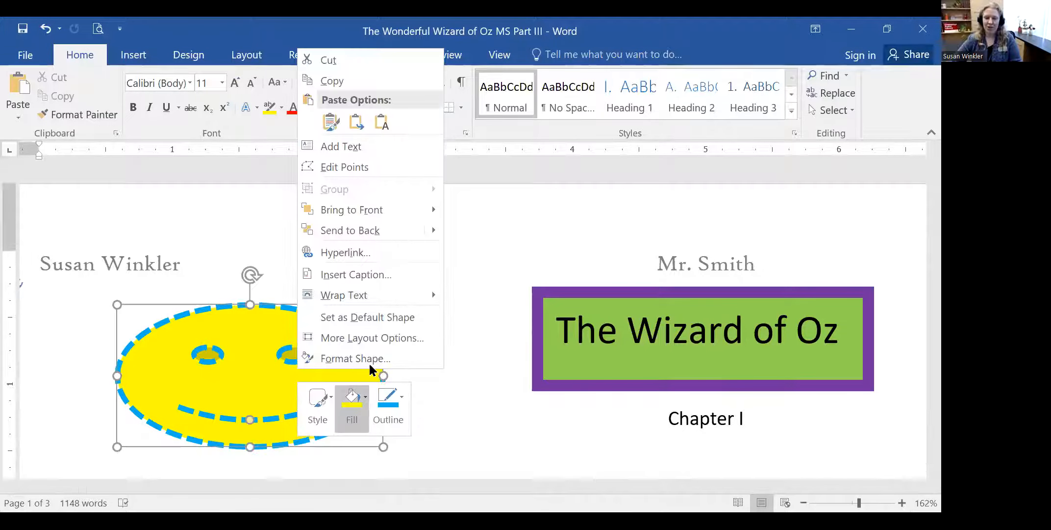
left_click(391, 406)
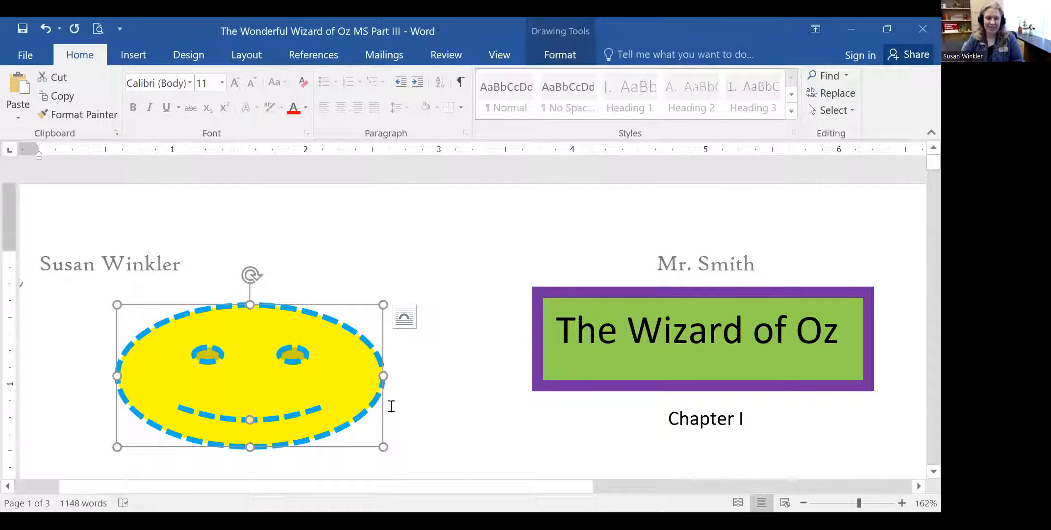
left_click(478, 297)
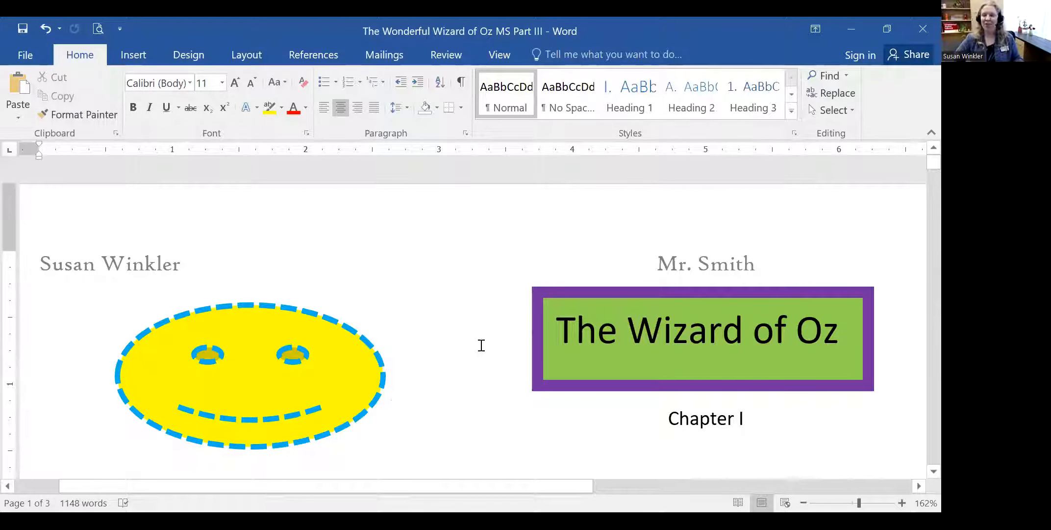
scroll(484, 349, "down", 3)
scroll(483, 356, "up", 3)
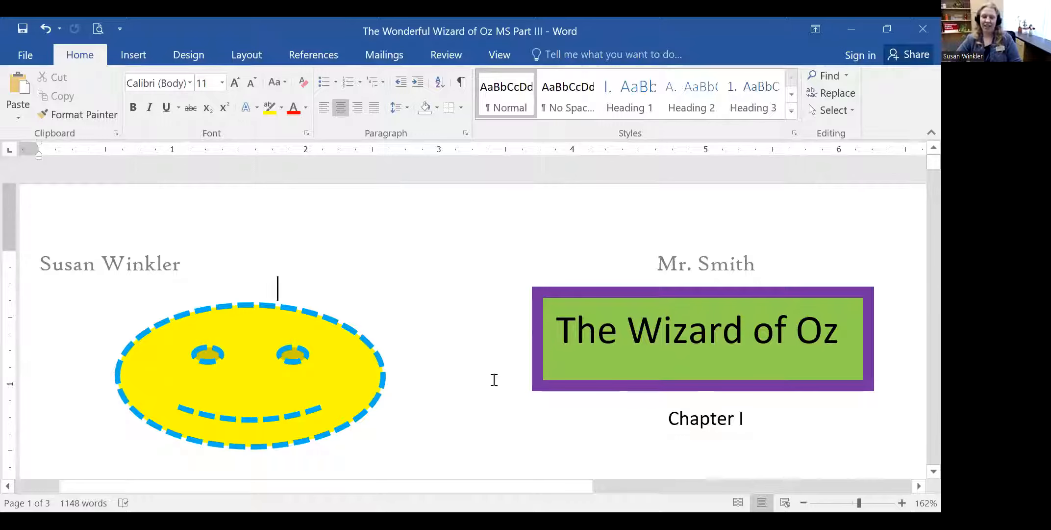
scroll(494, 379, "down", 8)
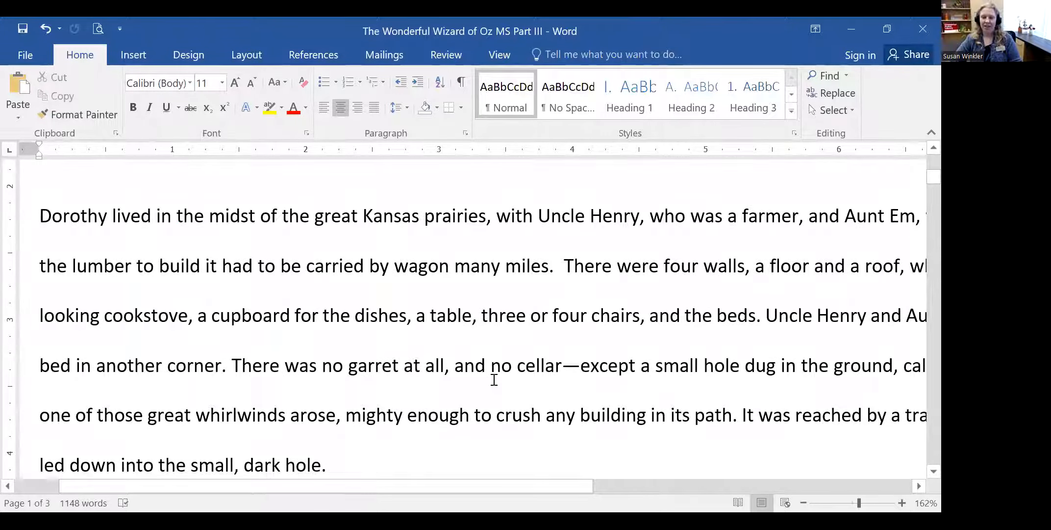
- Zoom out to 99% and place the cursor after 'dark hole.' in the first paragraph
left_click_drag(859, 507, 851, 503)
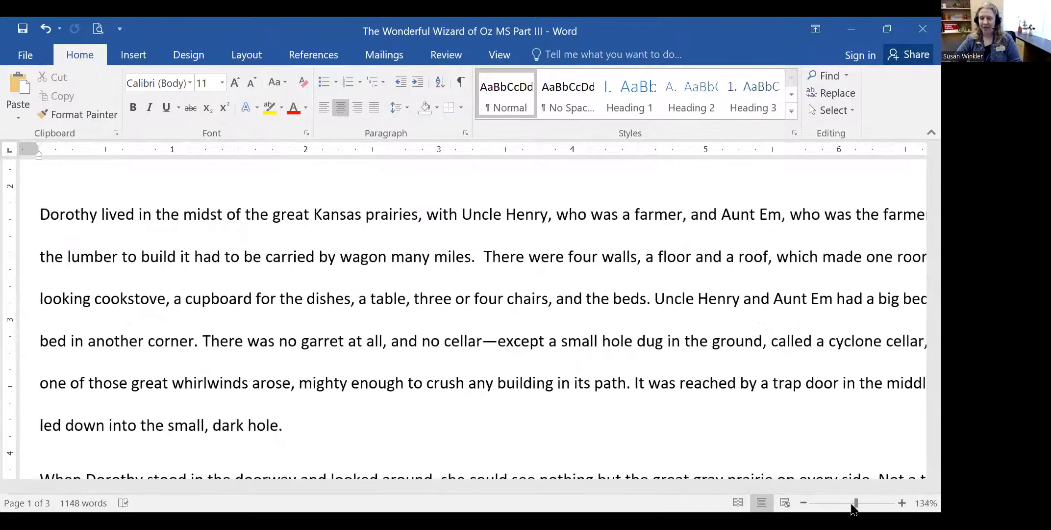
scroll(765, 434, "up", 4)
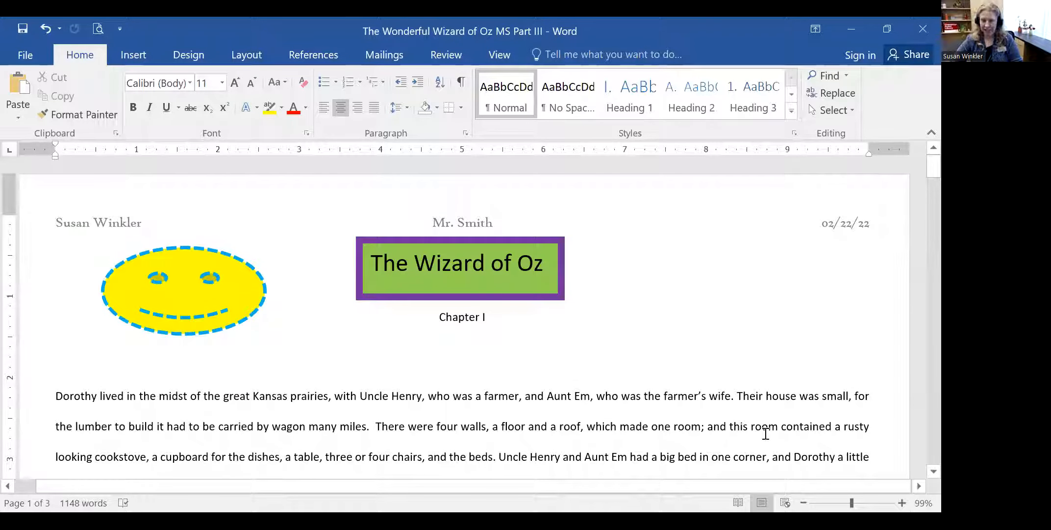
scroll(767, 432, "down", 4)
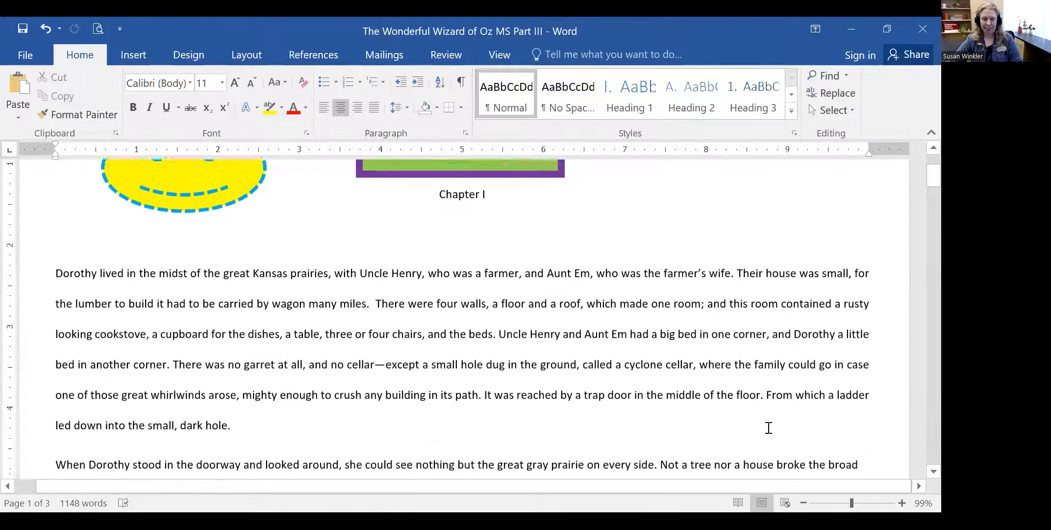
scroll(768, 427, "down", 1)
scroll(769, 427, "up", 3)
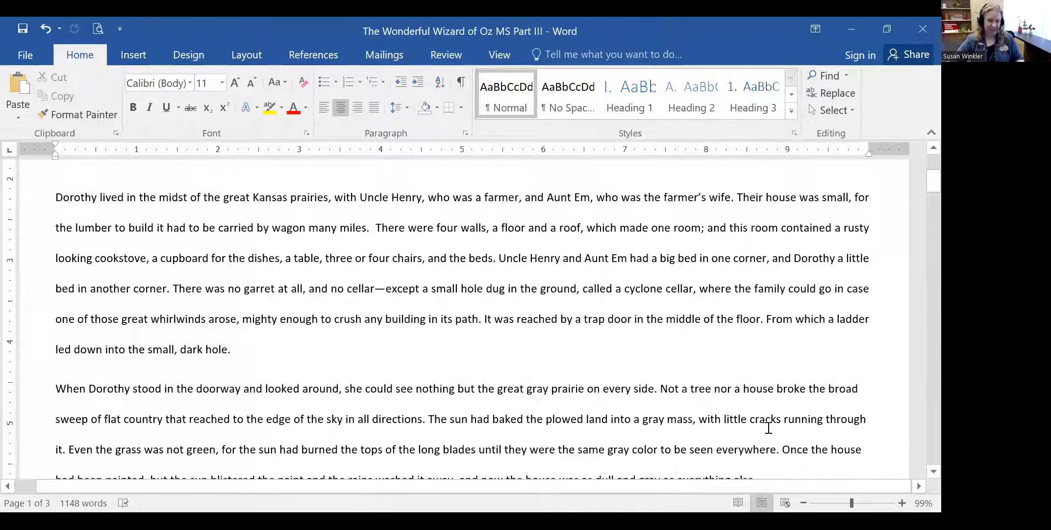
scroll(768, 428, "up", 2)
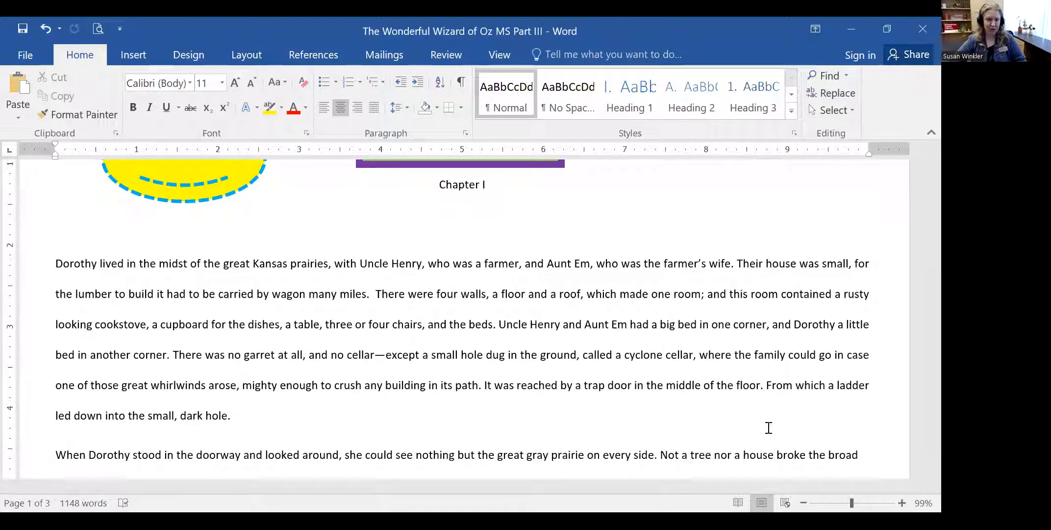
left_click(350, 416)
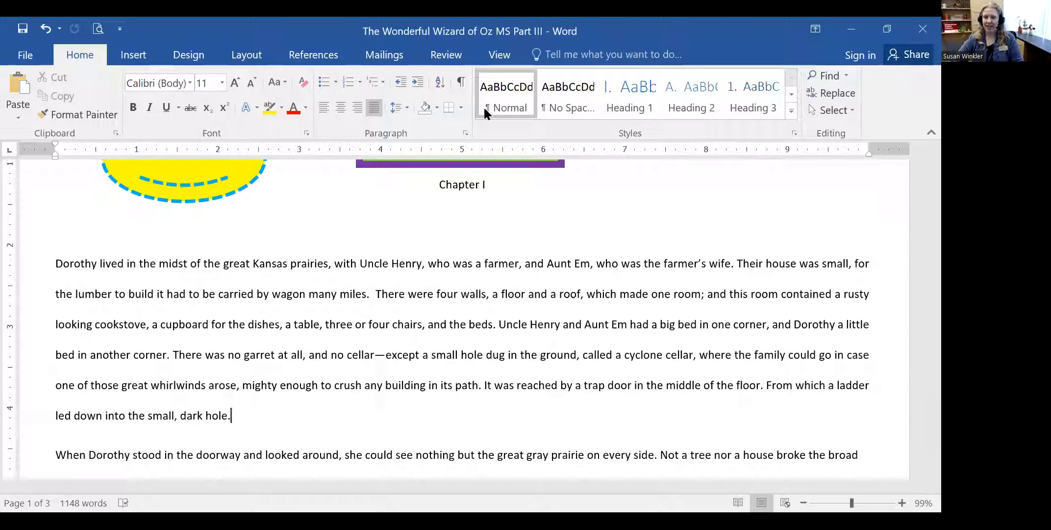
- Put the insertion point right after 'wagon' and open the Symbol quick list
left_click(137, 58)
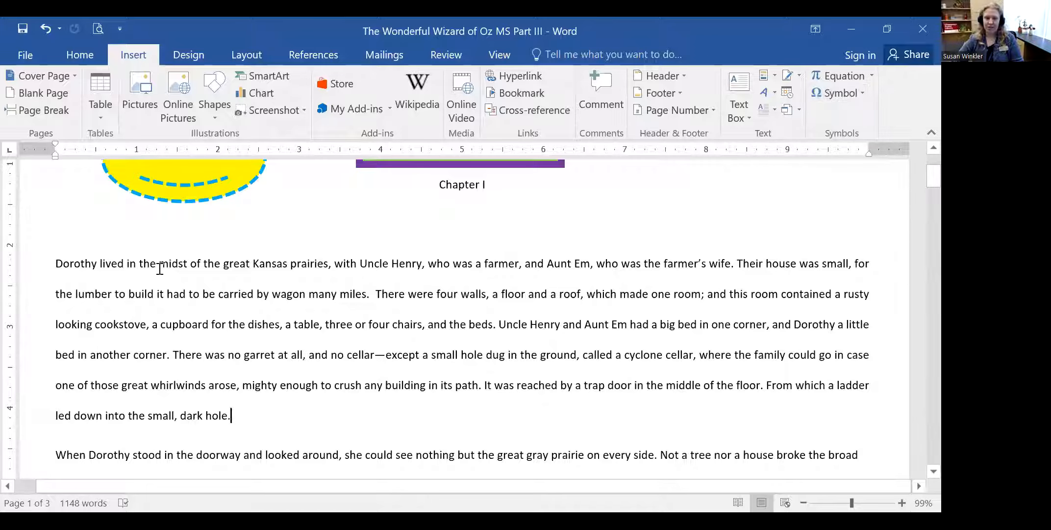
left_click(55, 265)
left_click(99, 265)
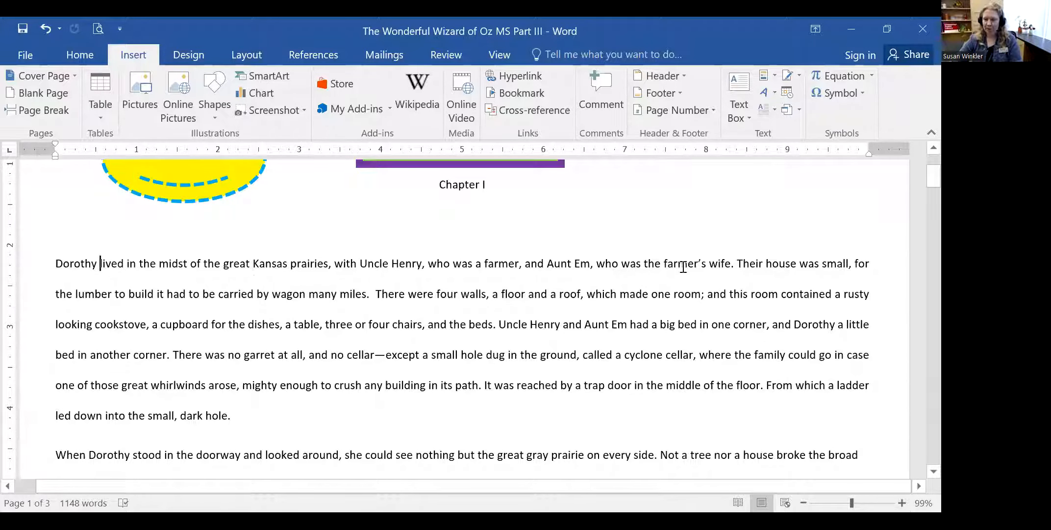
left_click(306, 294)
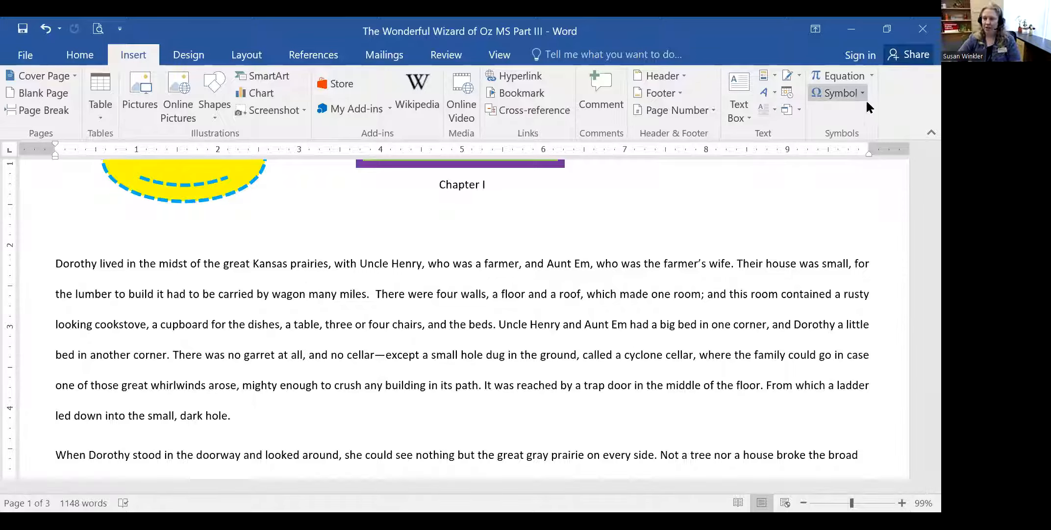
left_click(850, 94)
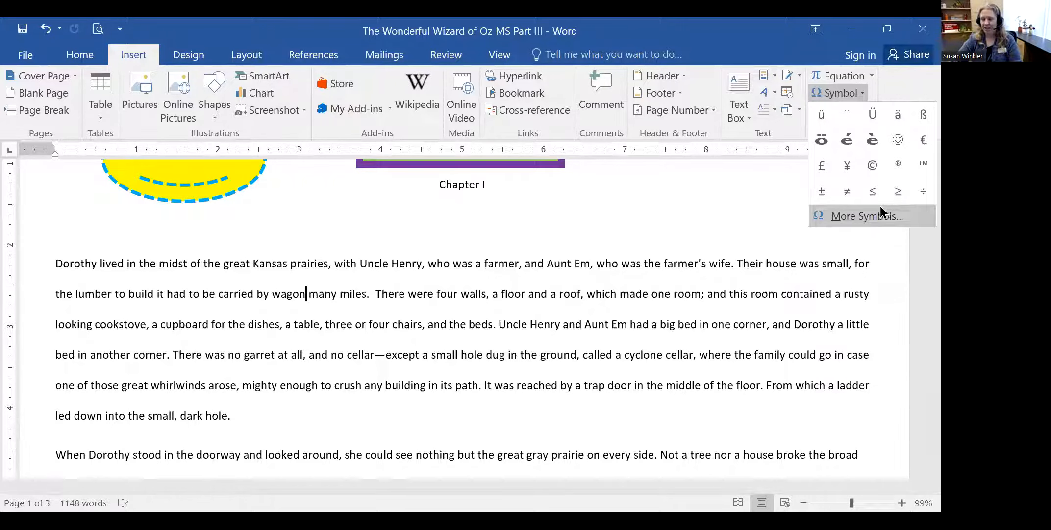
- Insert the © copyright sign after 'wagon' from More Symbols, check it, and close the dialog
left_click(858, 218)
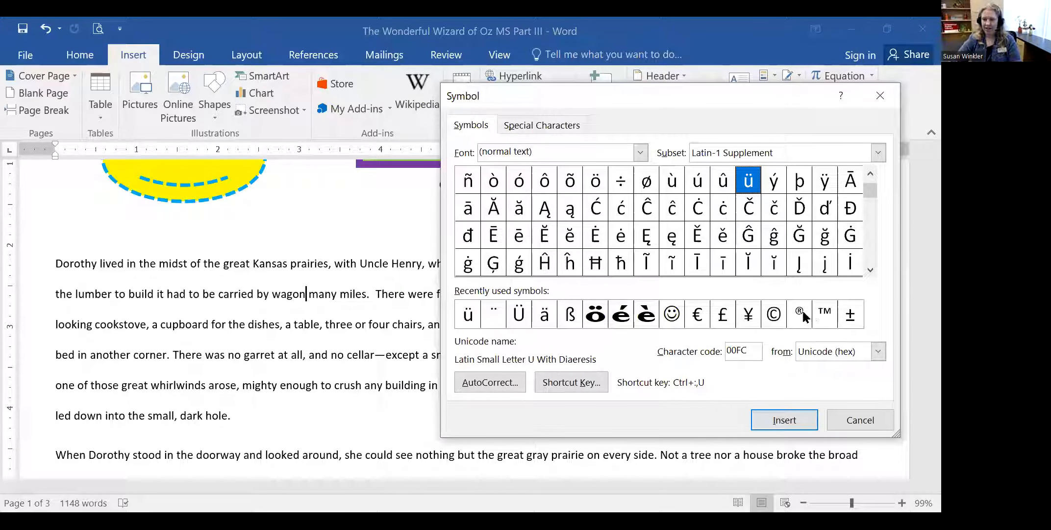
left_click(774, 314)
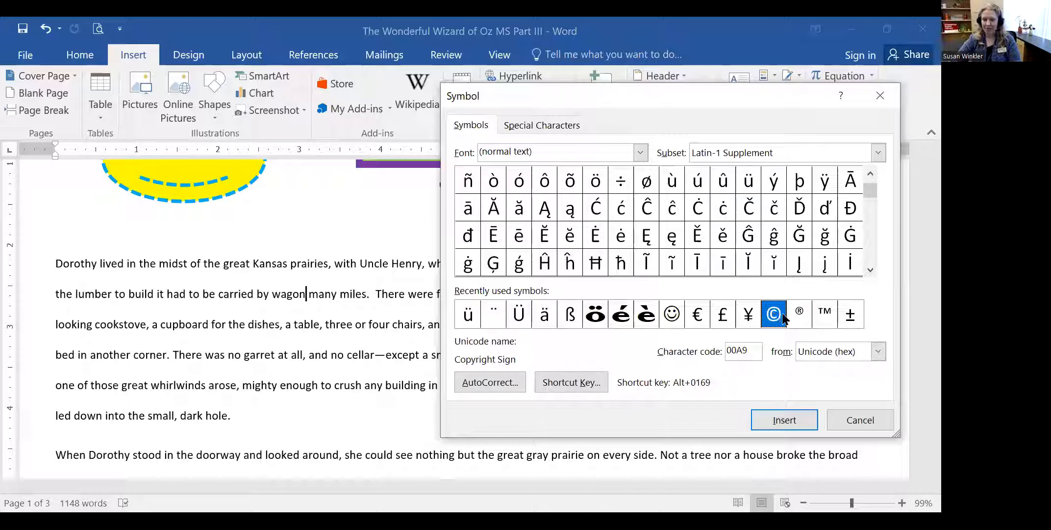
left_click(784, 421)
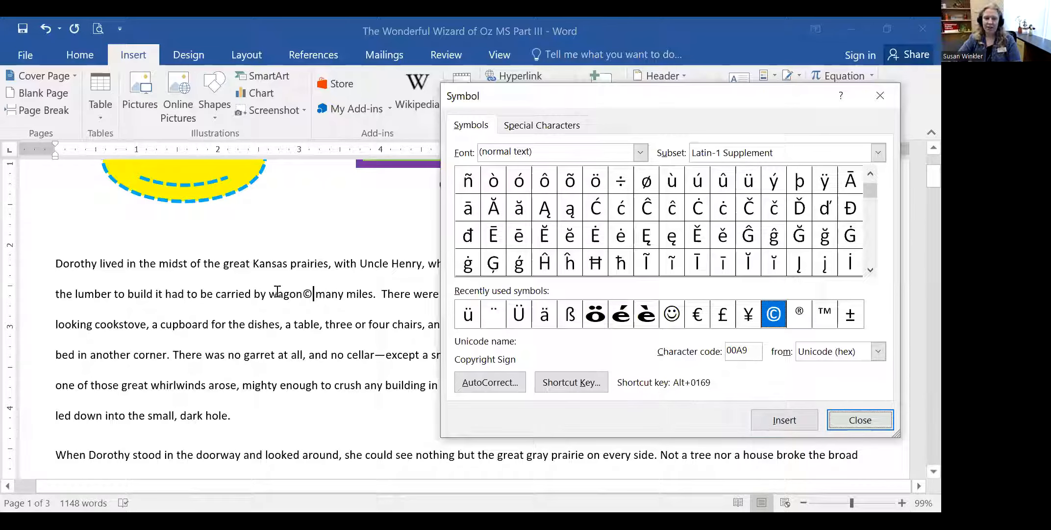
left_click_drag(311, 292, 277, 294)
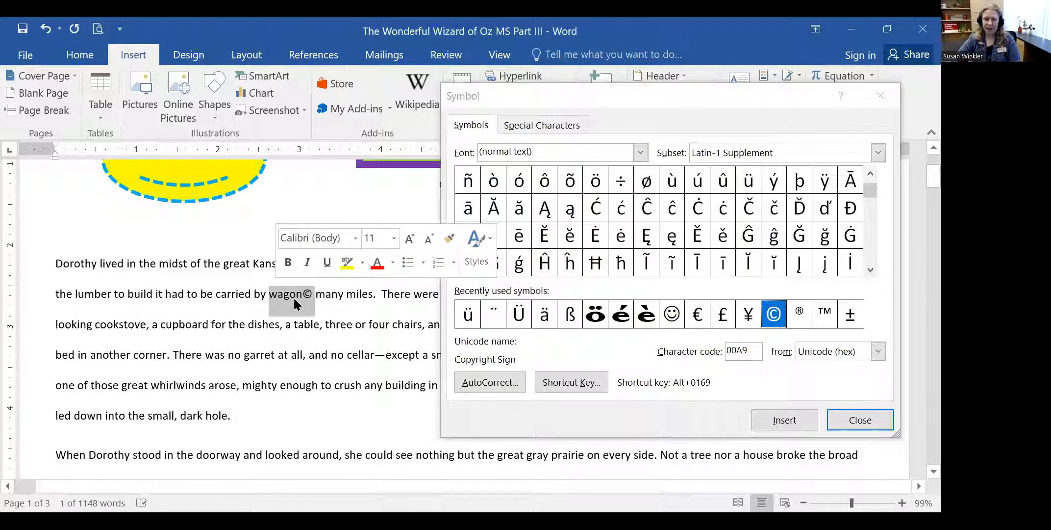
left_click(326, 294)
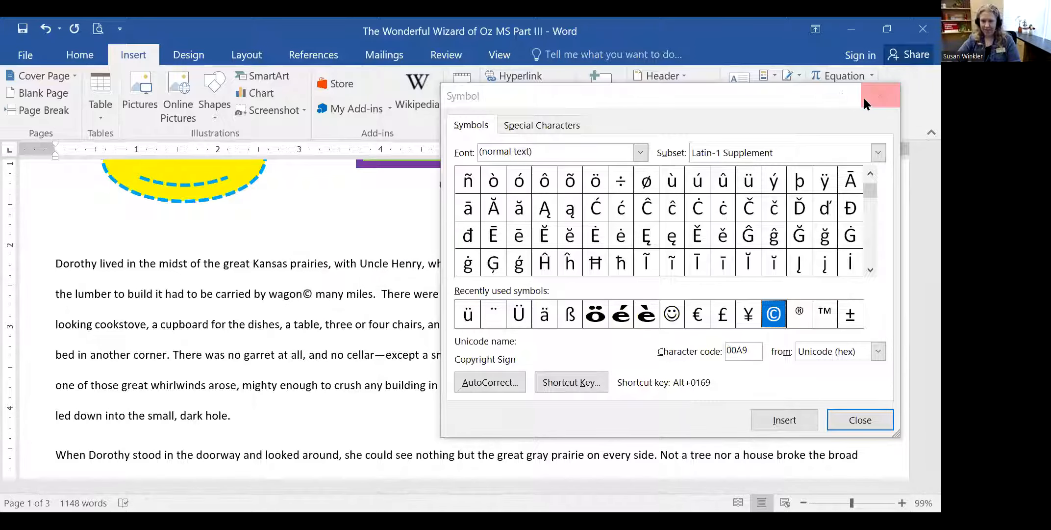
left_click(878, 96)
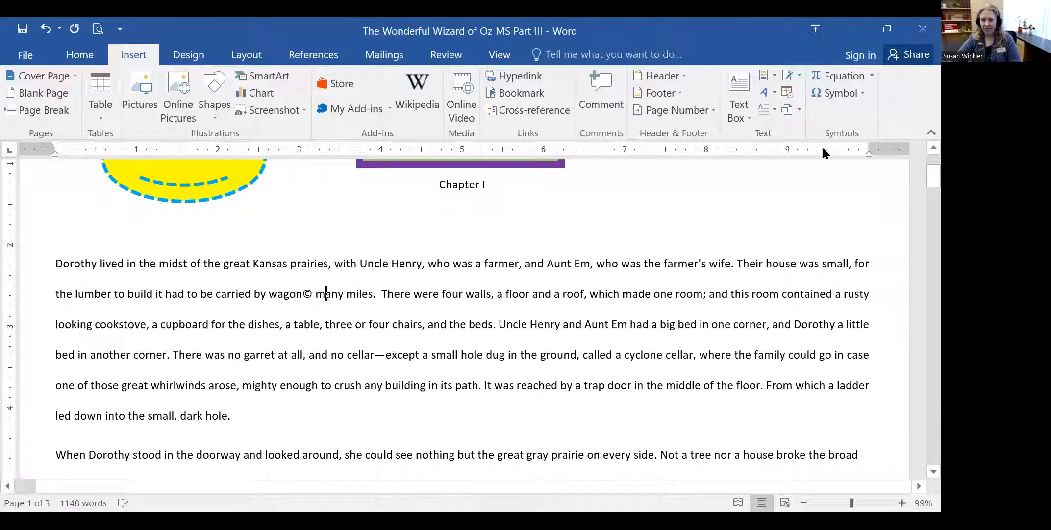
- Reopen the full Symbol dialog, browse Special Characters, then return to the Symbols grid
left_click(837, 95)
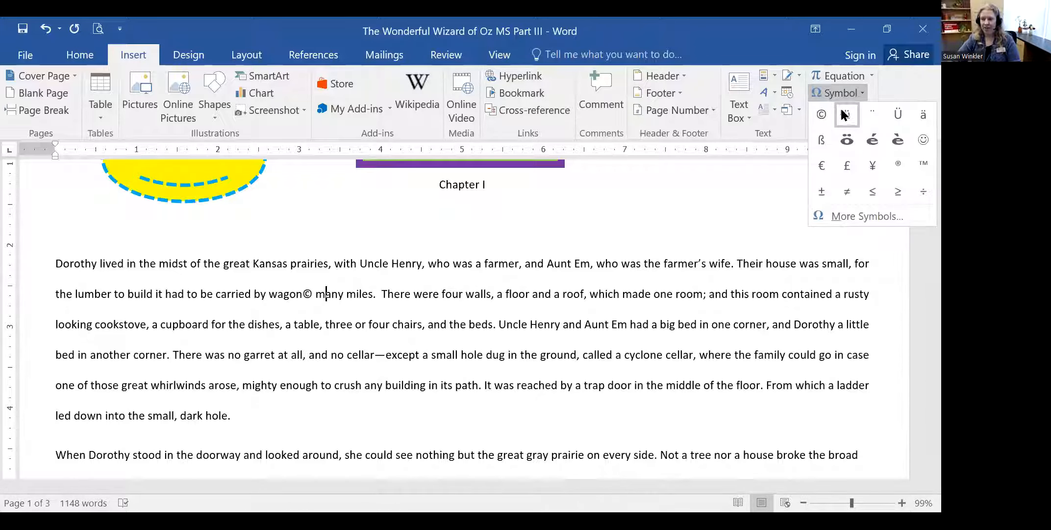
left_click(851, 219)
left_click(539, 124)
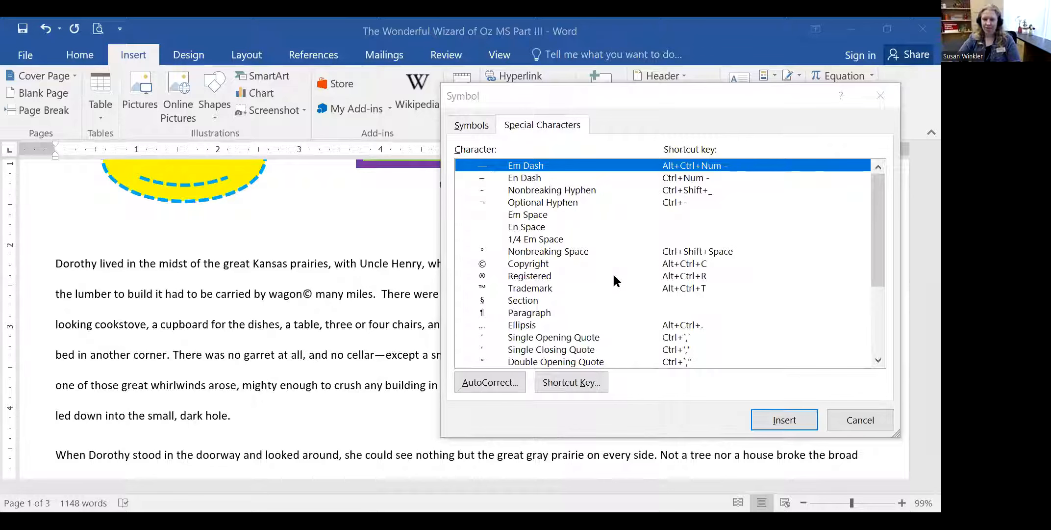
scroll(679, 279, "down", 4)
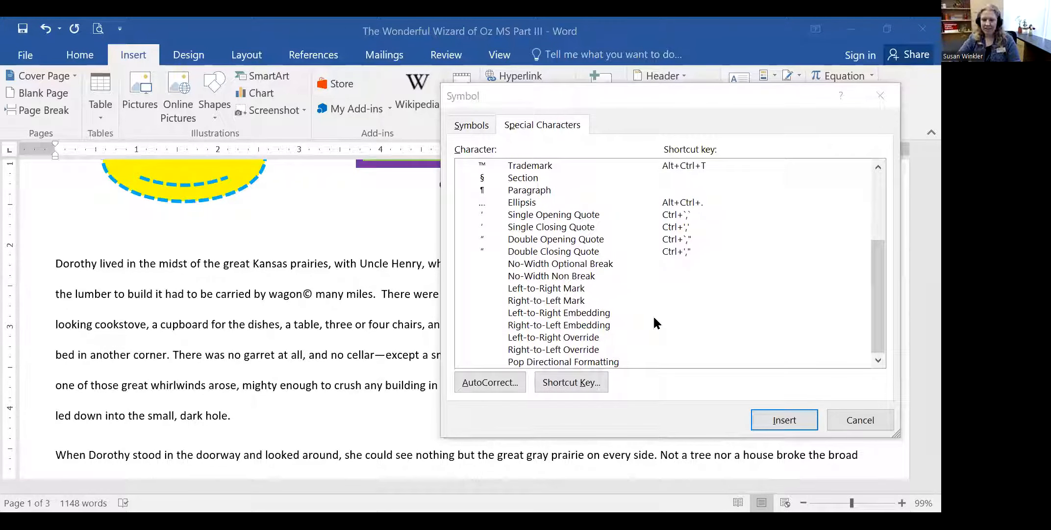
scroll(584, 294, "up", 4)
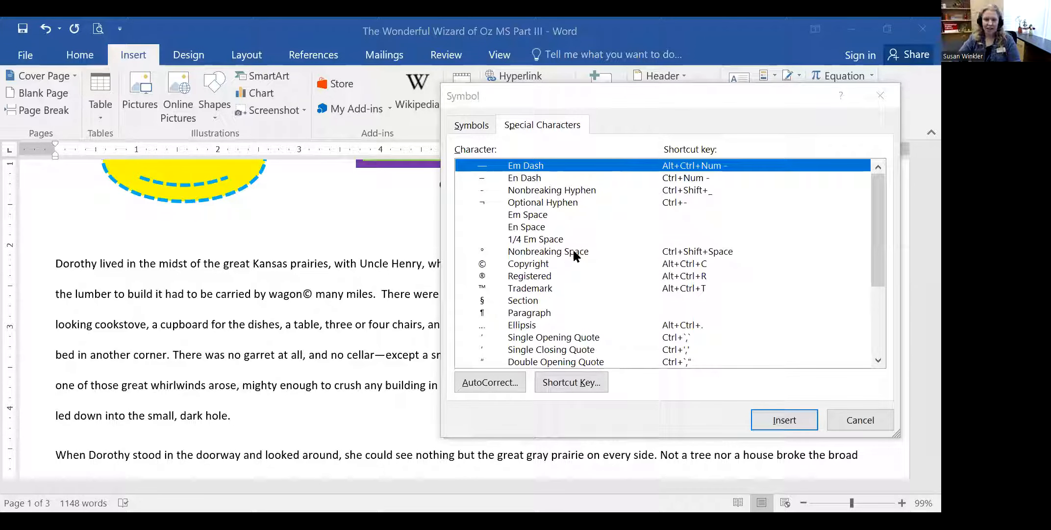
left_click(671, 116)
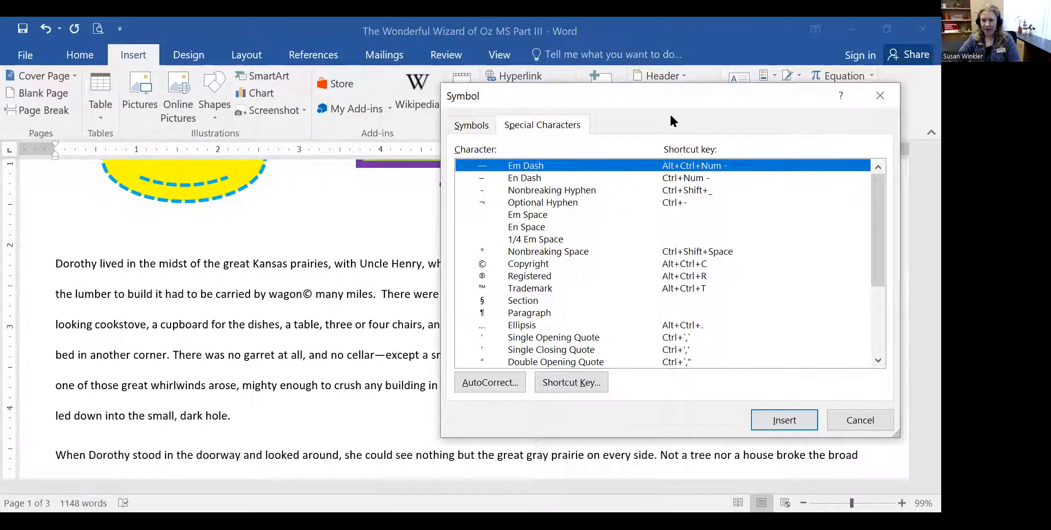
left_click_drag(660, 97, 681, 131)
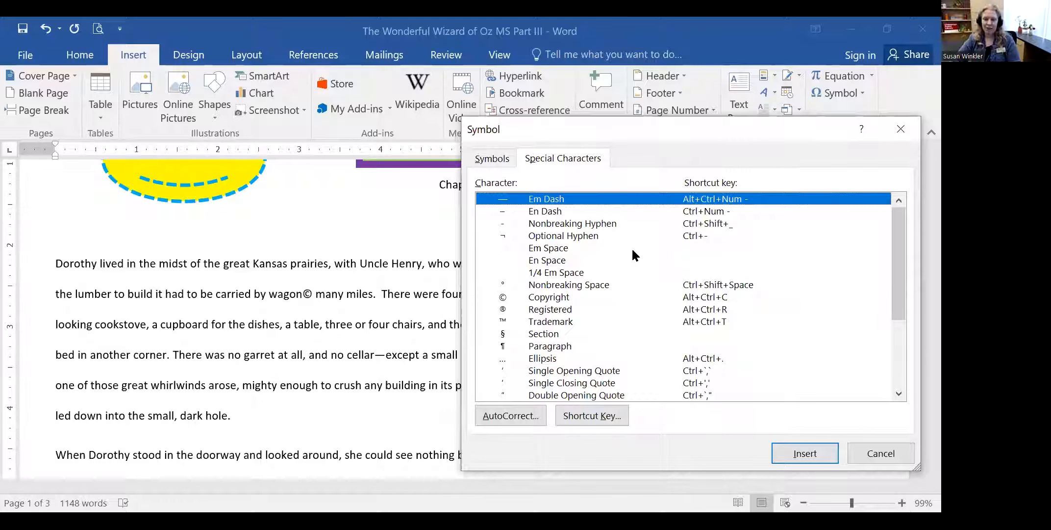
left_click(507, 159)
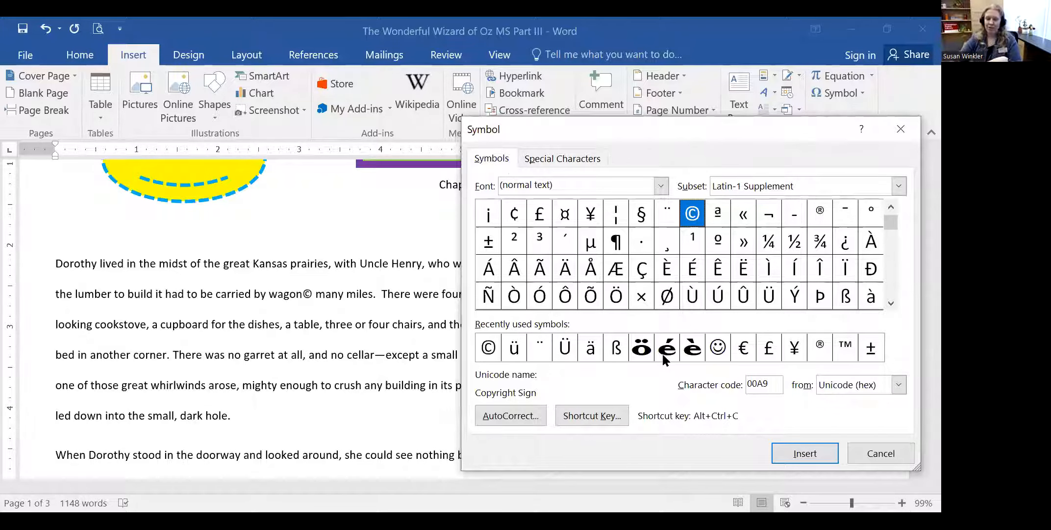
left_click(589, 413)
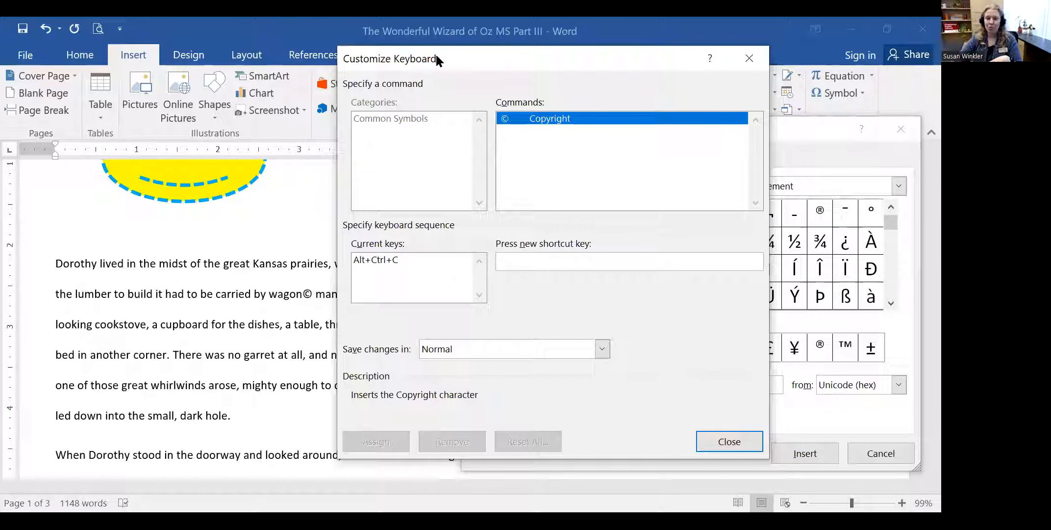
left_click_drag(436, 54, 546, 124)
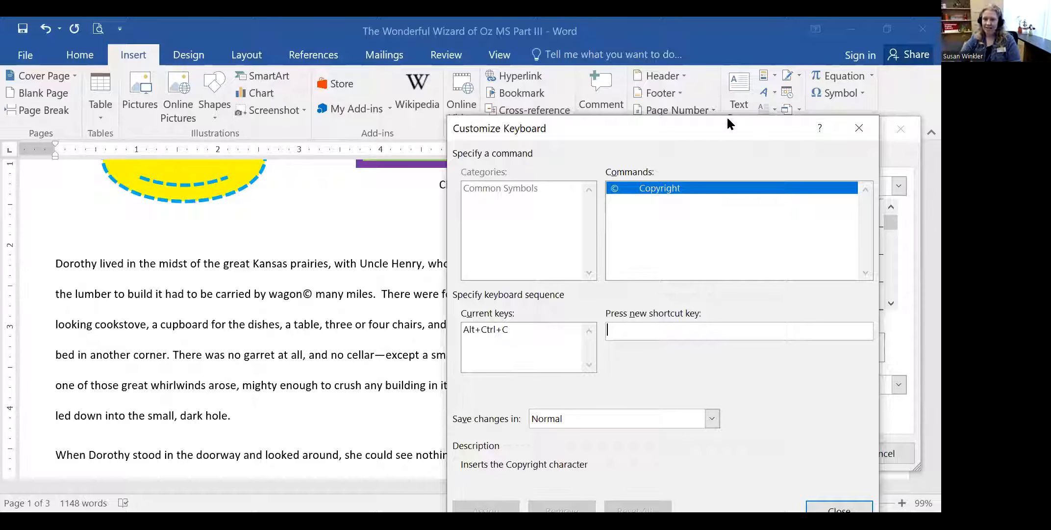
left_click(859, 128)
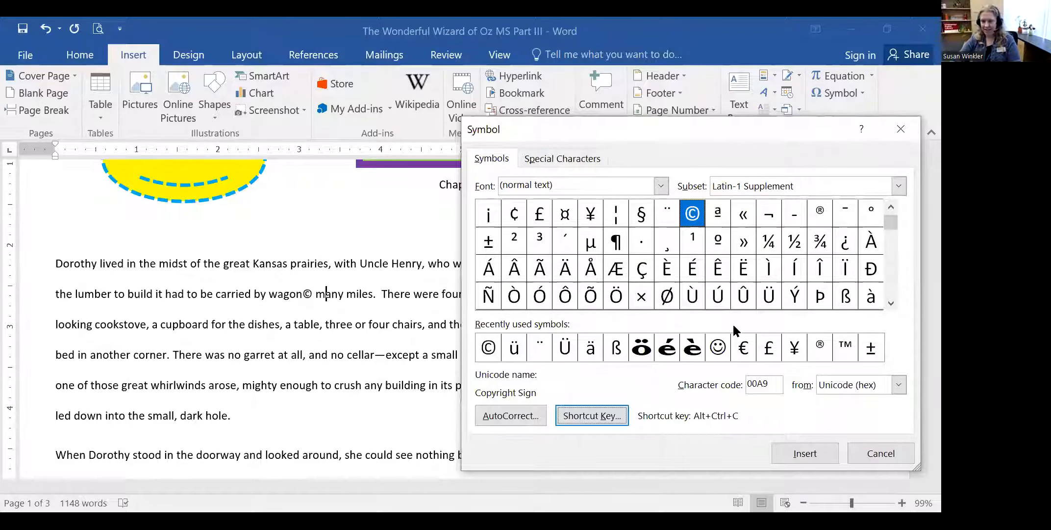
- Open and dismiss the Subset list without choosing, then cancel the Symbol dialog
left_click(899, 186)
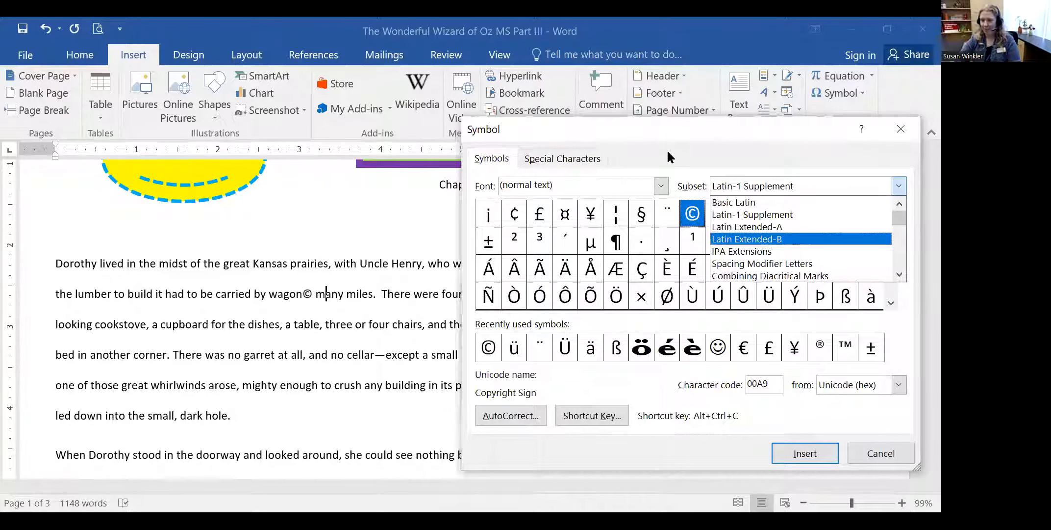
left_click(639, 260)
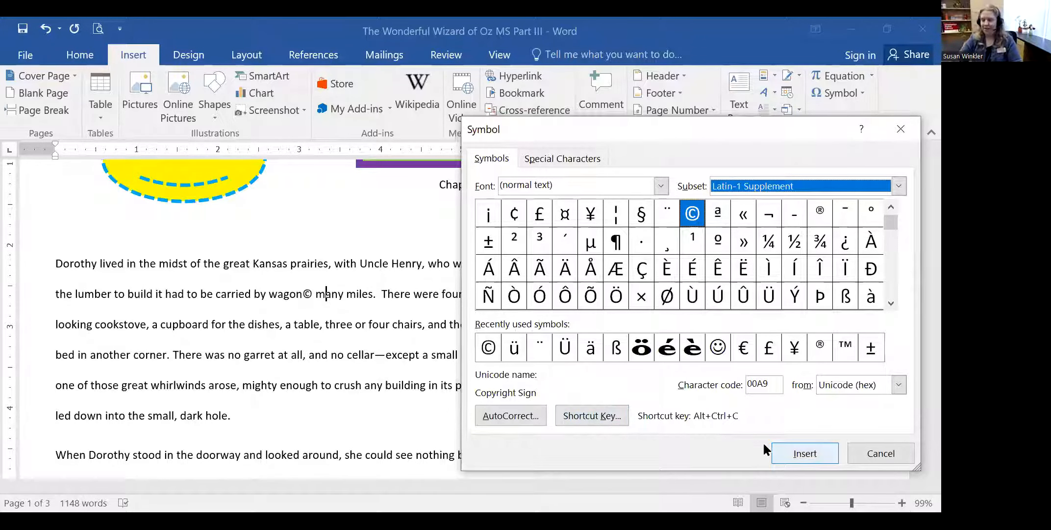
left_click(895, 451)
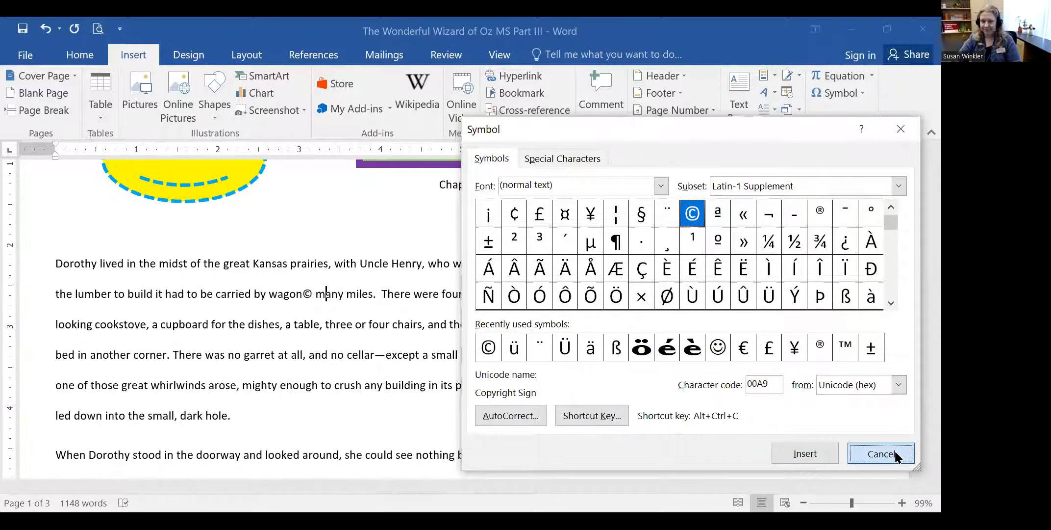
left_click(544, 303)
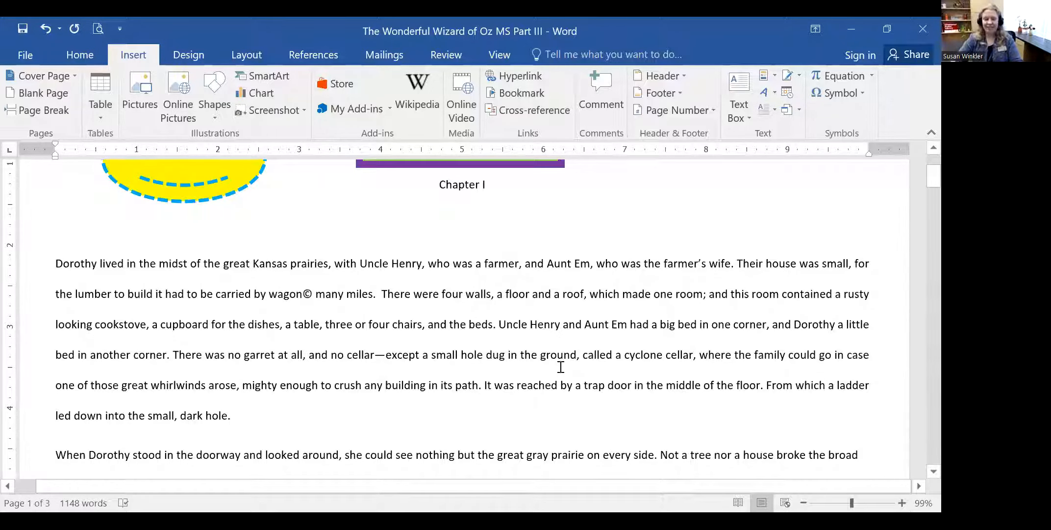
scroll(659, 309, "down", 5)
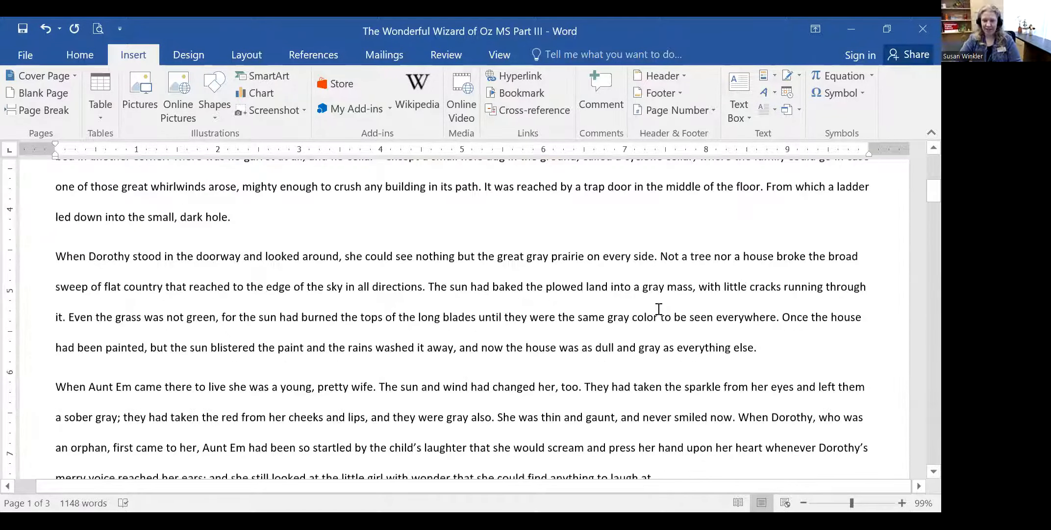
scroll(659, 309, "up", 2)
scroll(659, 309, "up", 5)
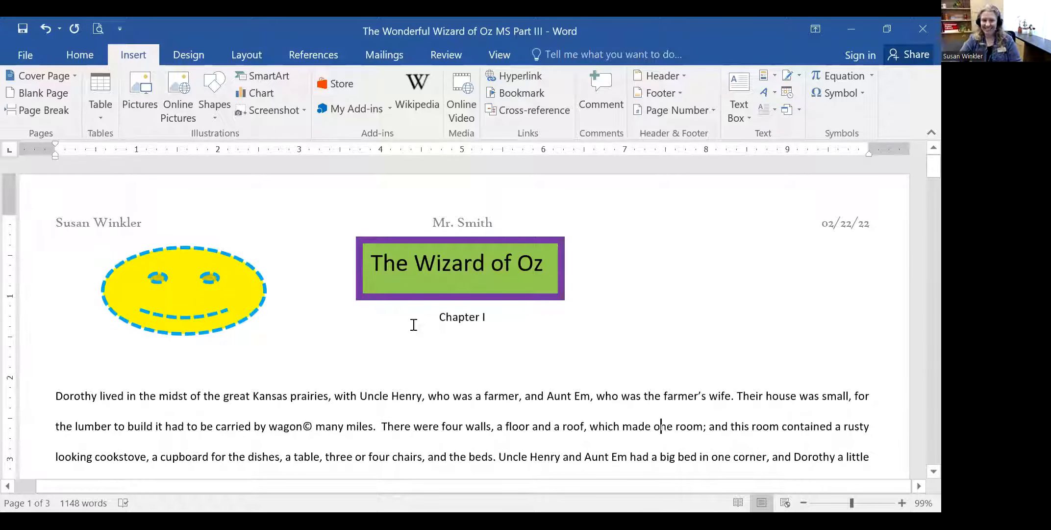
scroll(631, 340, "down", 3)
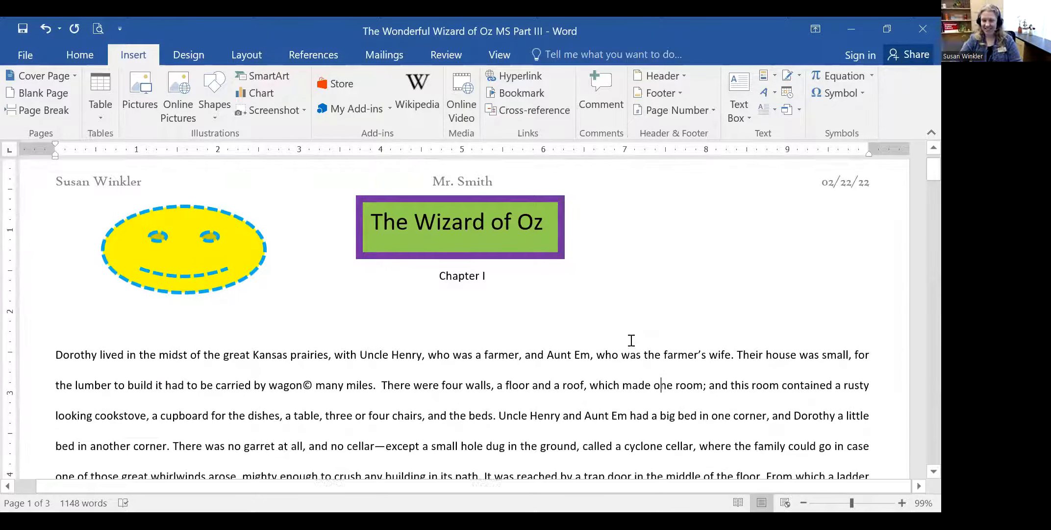
scroll(632, 340, "up", 3)
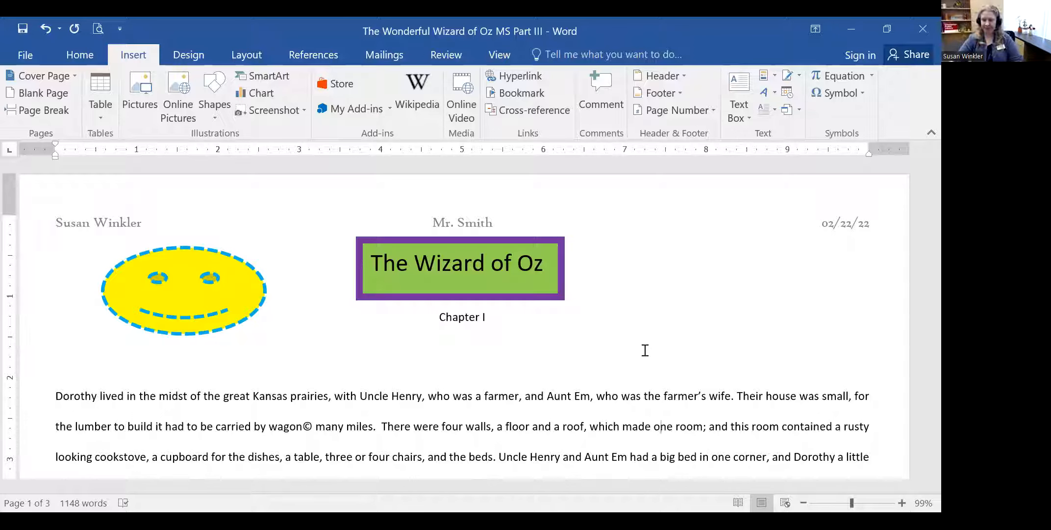
left_click_drag(851, 504, 851, 504)
left_click(745, 342)
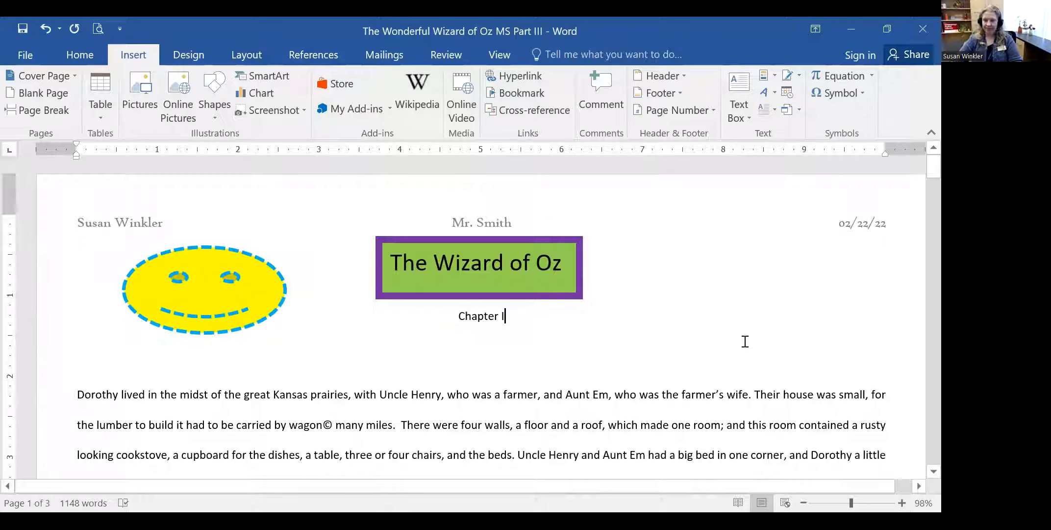
scroll(792, 316, "down", 5)
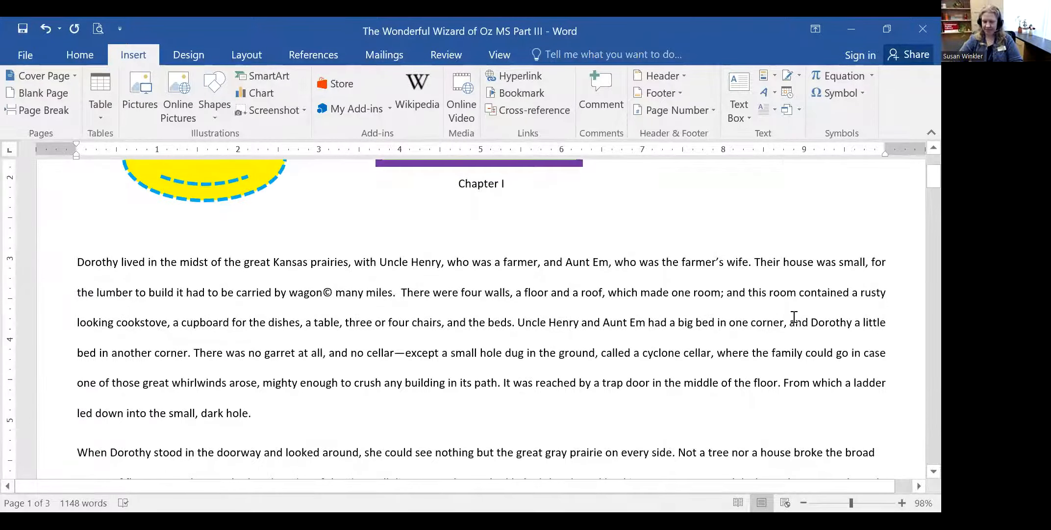
scroll(741, 353, "up", 5)
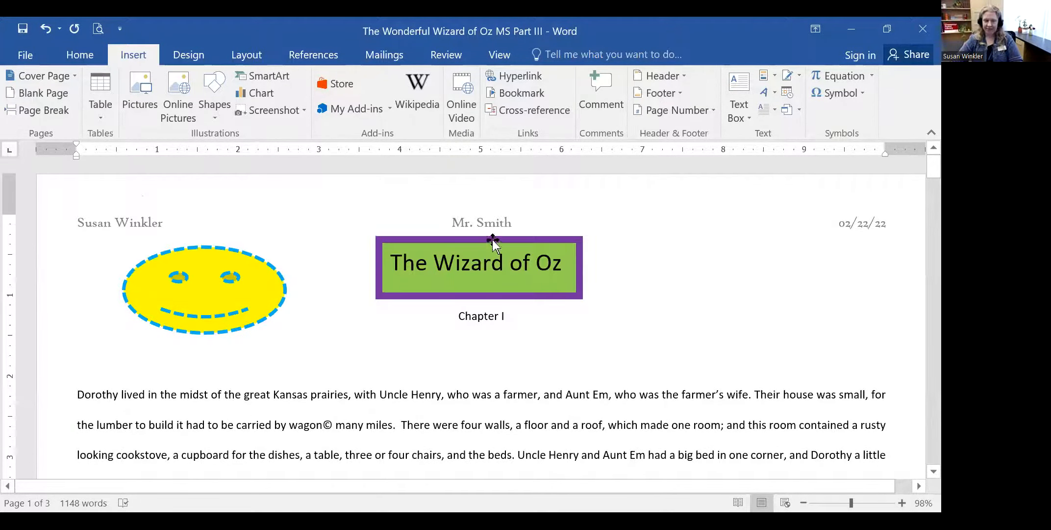
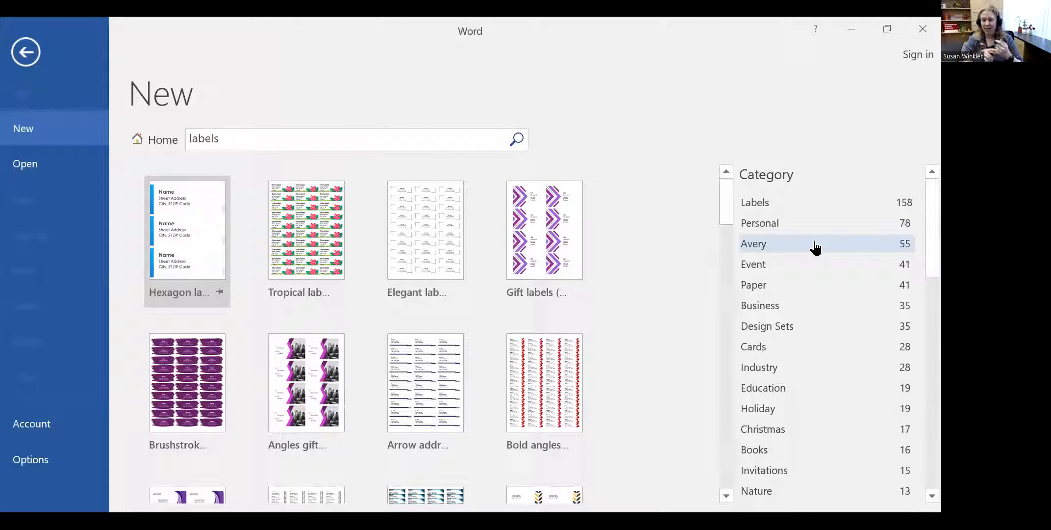
- Filter templates to Avery and create a document from 'Return address labels (basic format, 80 per page)'
left_click(790, 242)
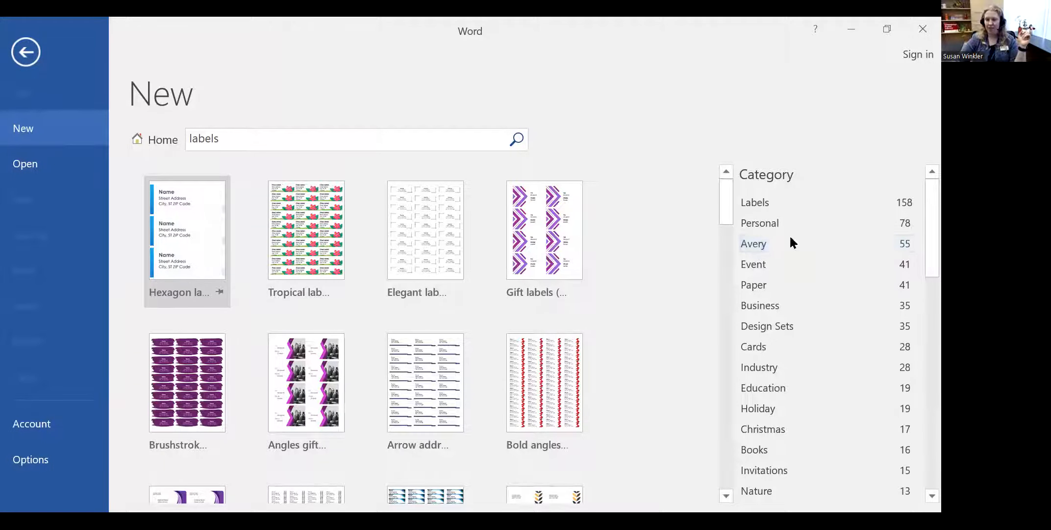
left_click(762, 244)
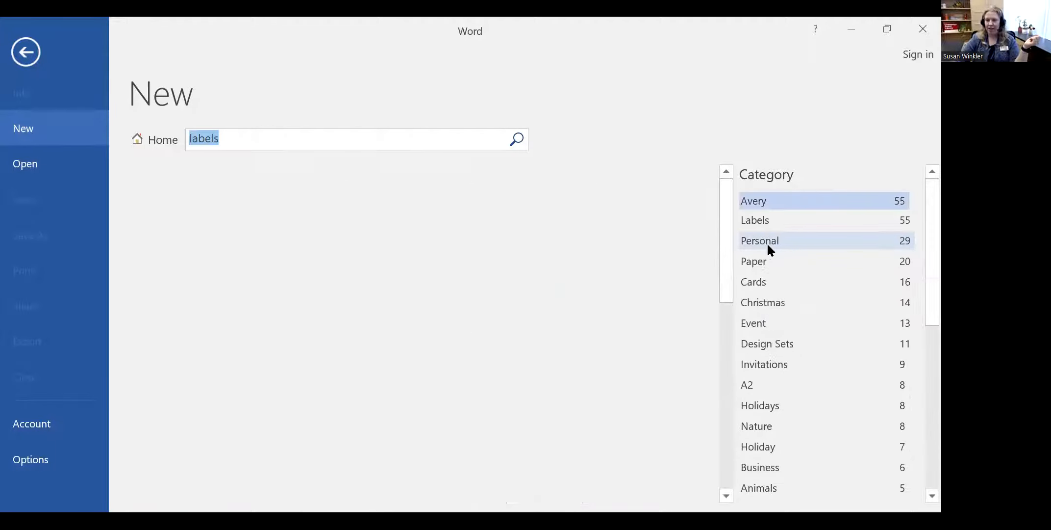
left_click(193, 217)
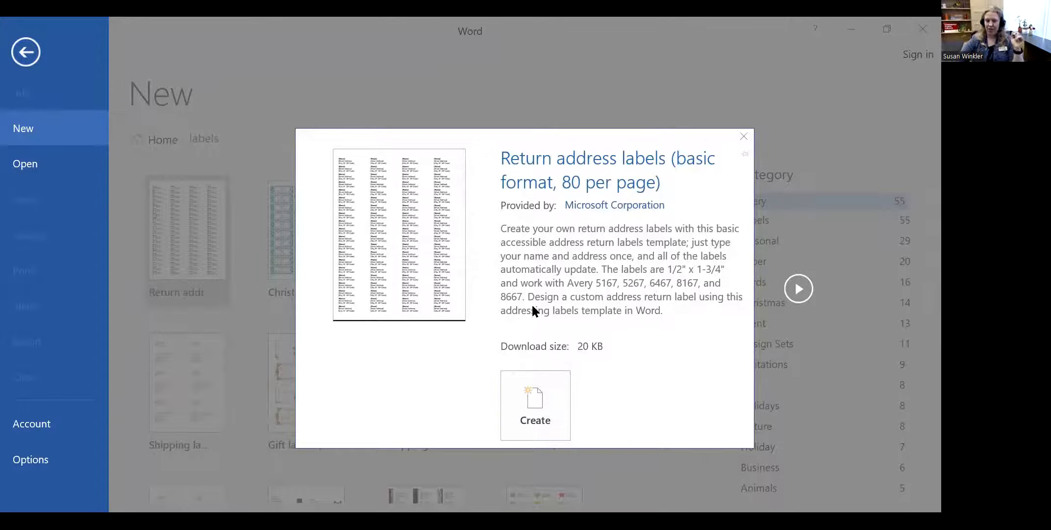
left_click(541, 388)
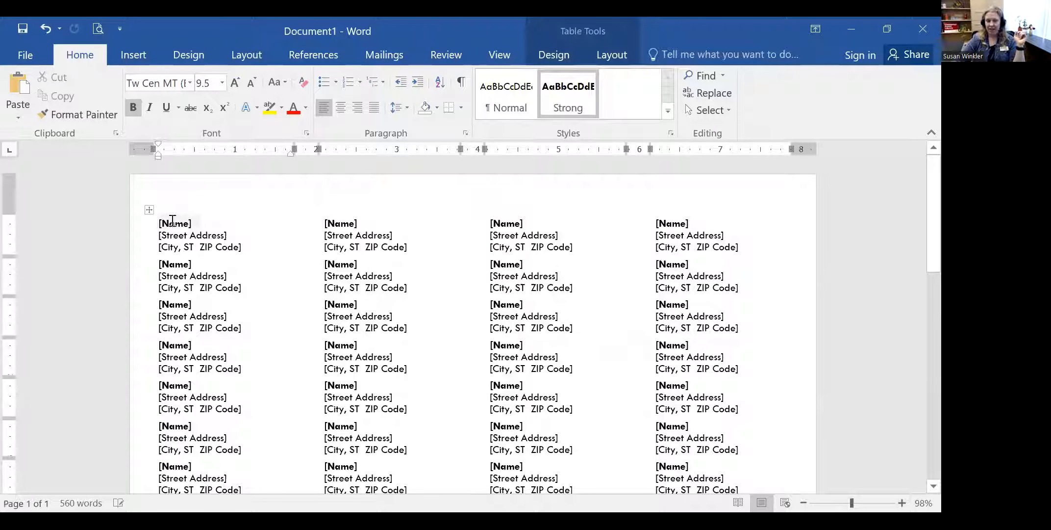
- Type the sender's name, street address and city, state and ZIP into the first label's placeholders so all labels update
left_click(172, 221)
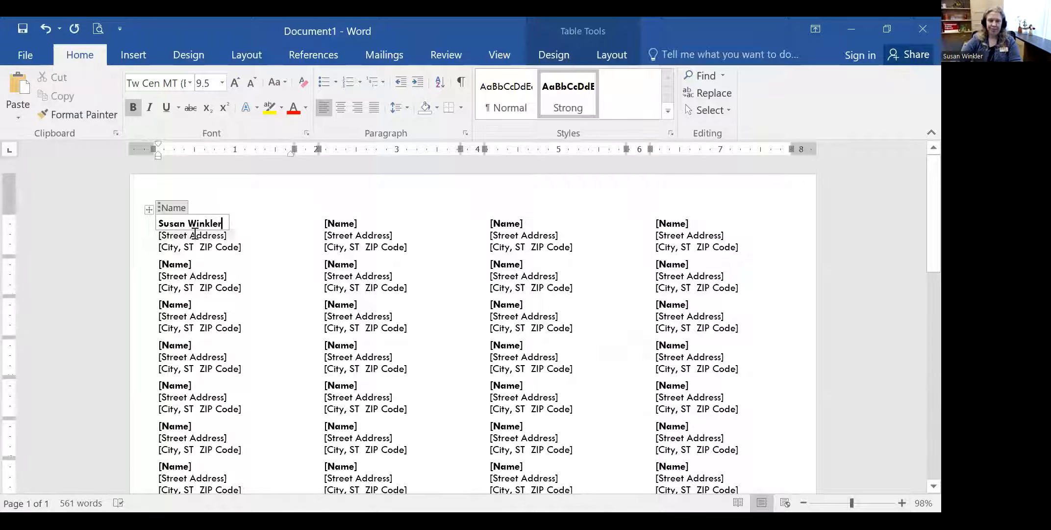
left_click(173, 235)
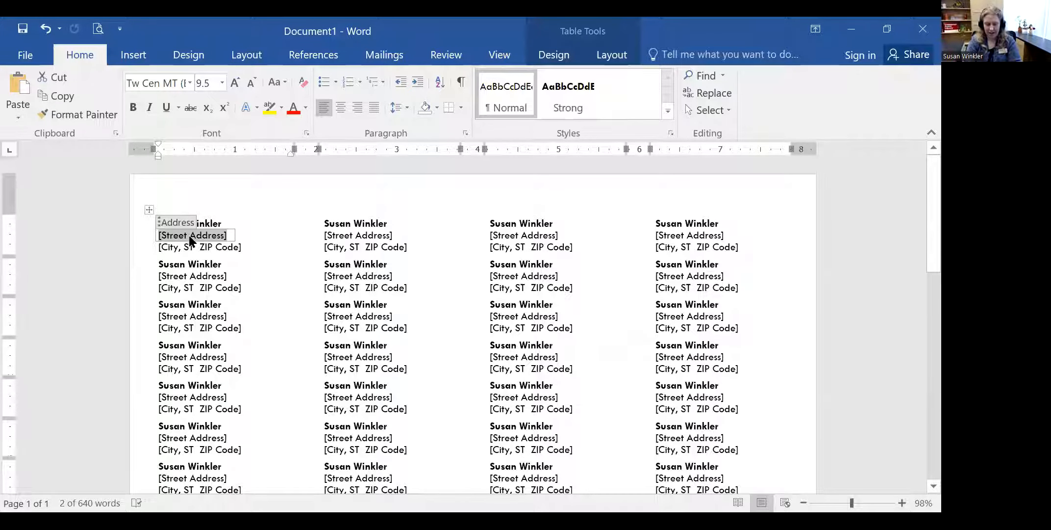
key("Down")
type("Champaign, Il, ")
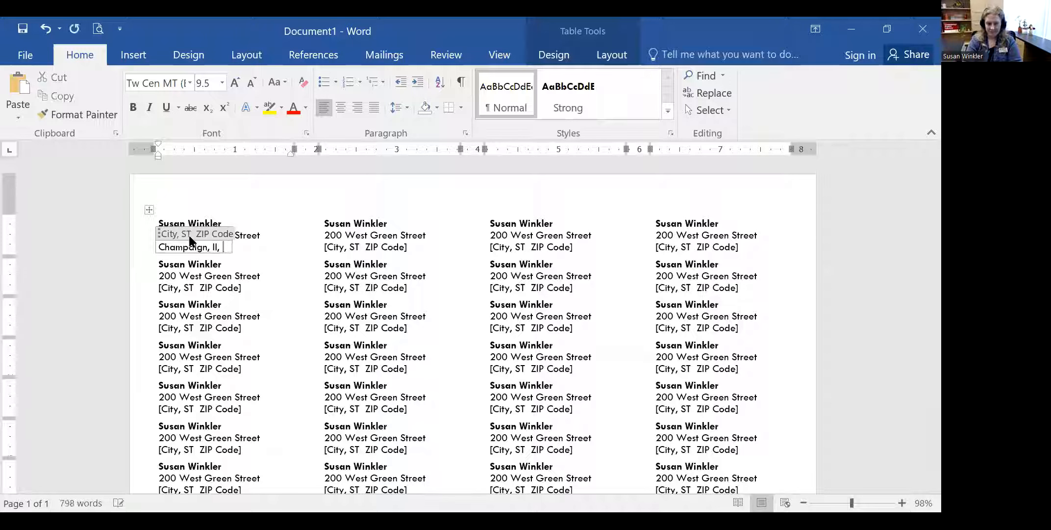
type("61822")
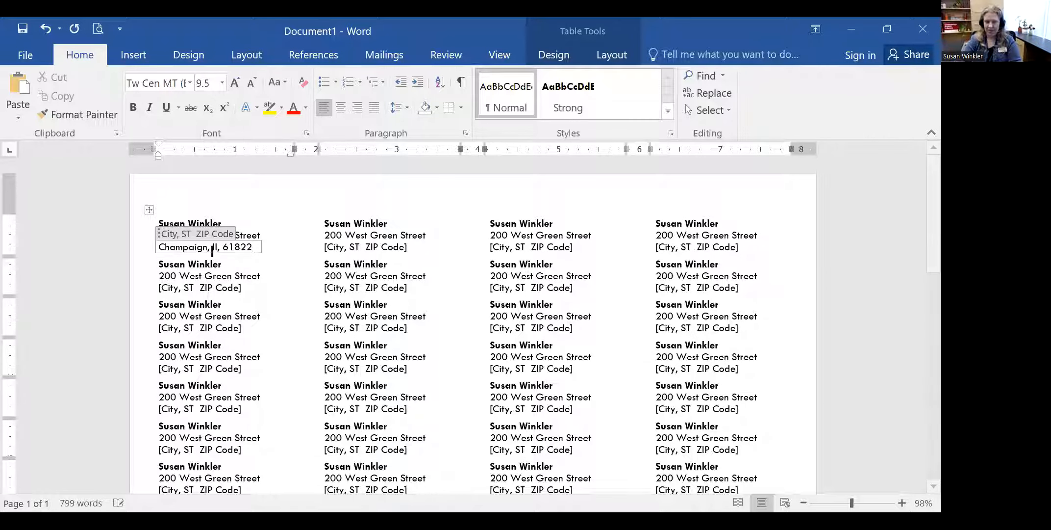
left_click(255, 302)
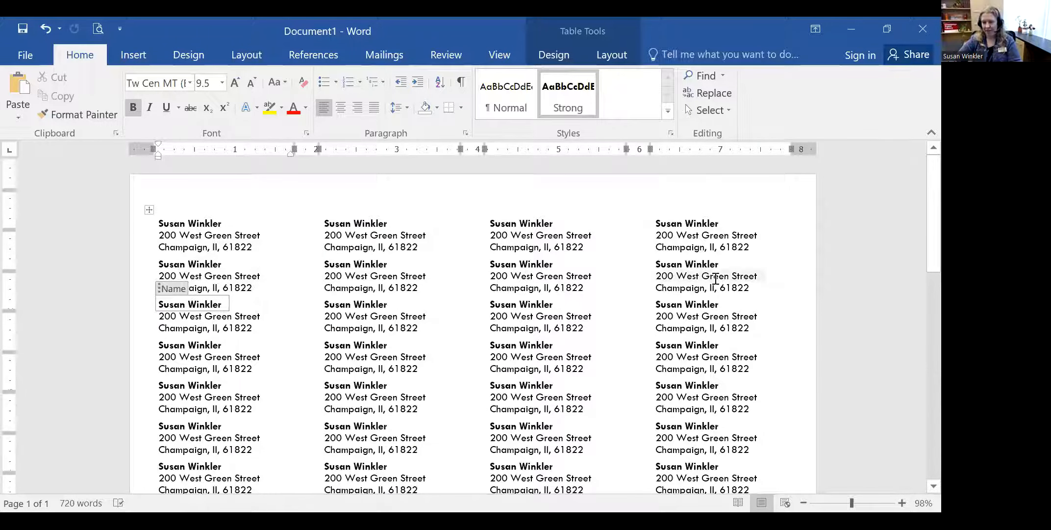
scroll(716, 278, "down", 10)
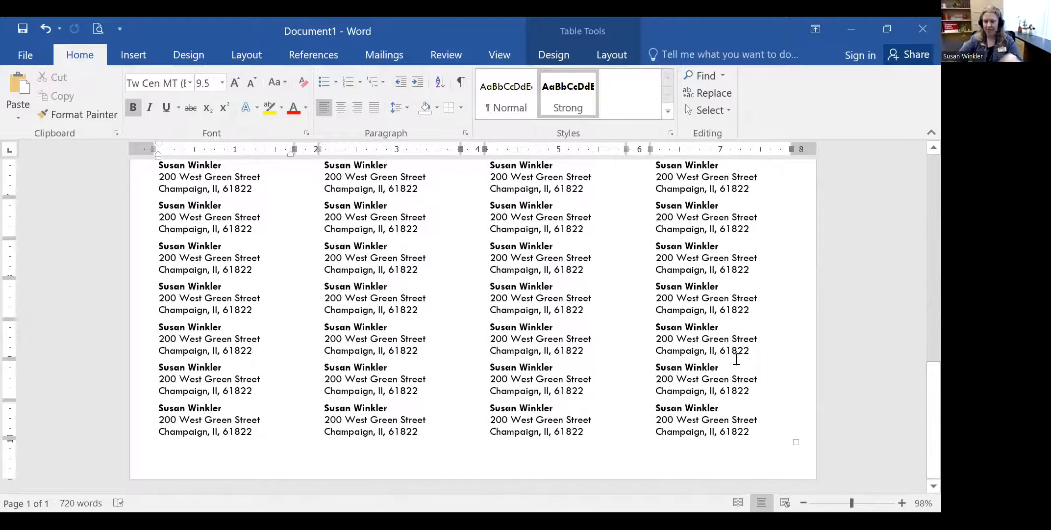
scroll(441, 294, "up", 10)
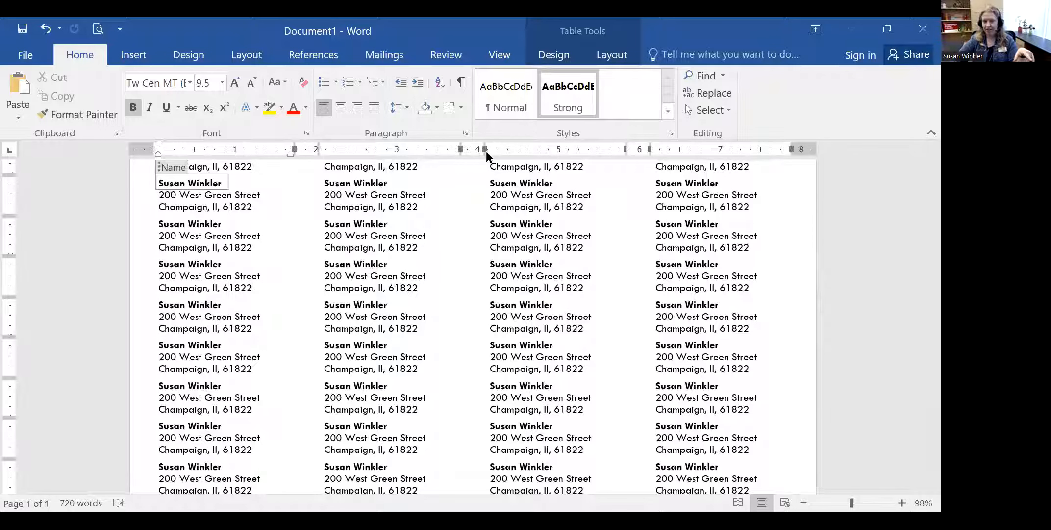
scroll(413, 236, "up", 3)
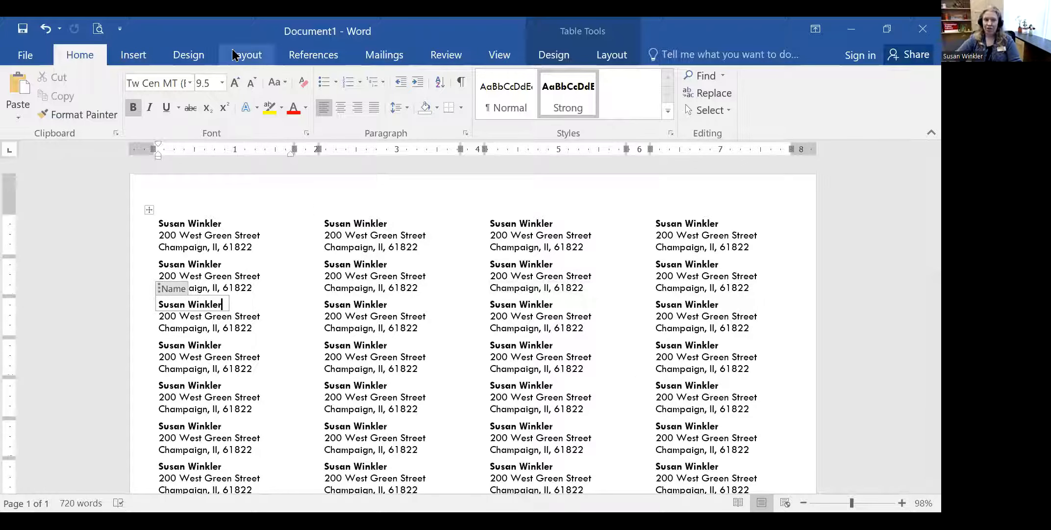
left_click(185, 60)
left_click(248, 56)
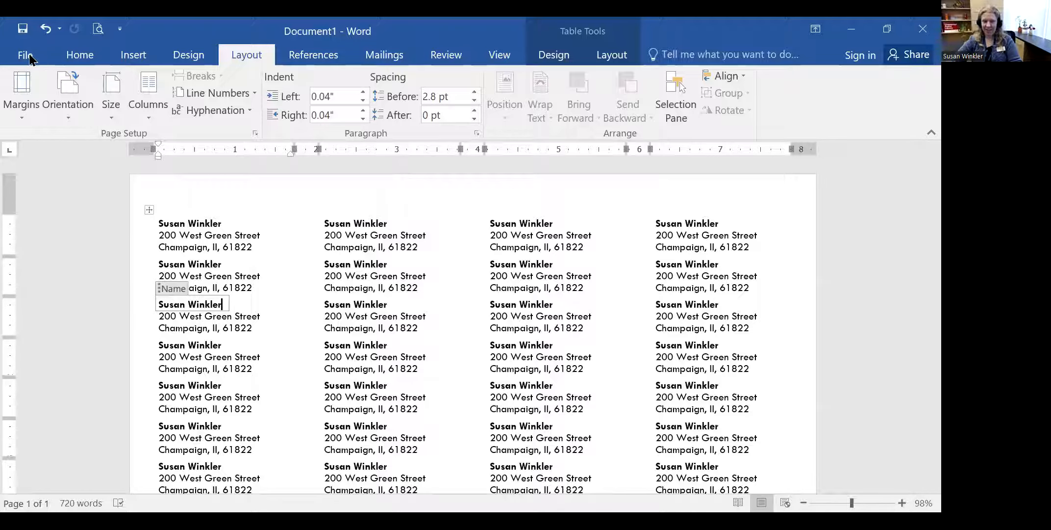
left_click(29, 57)
left_click(28, 55)
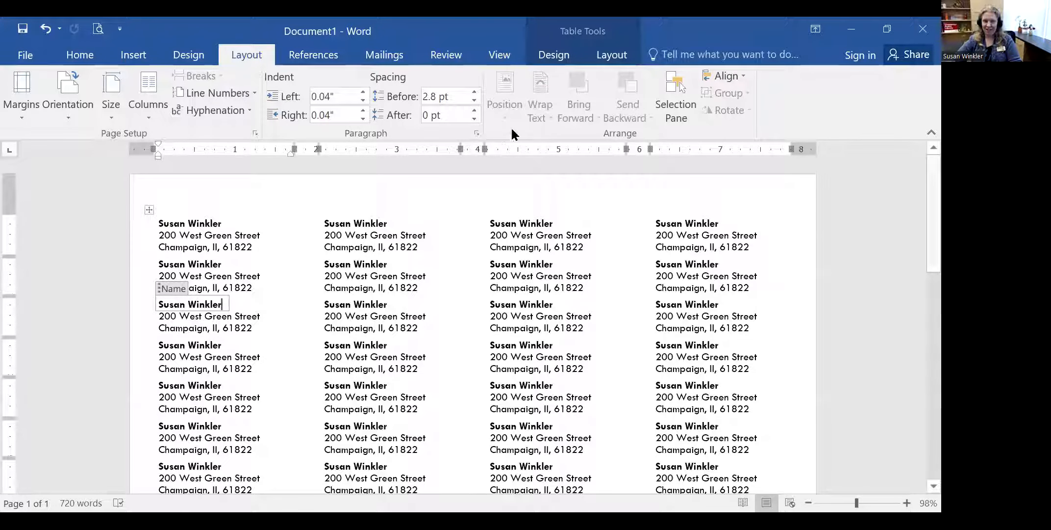
left_click(80, 55)
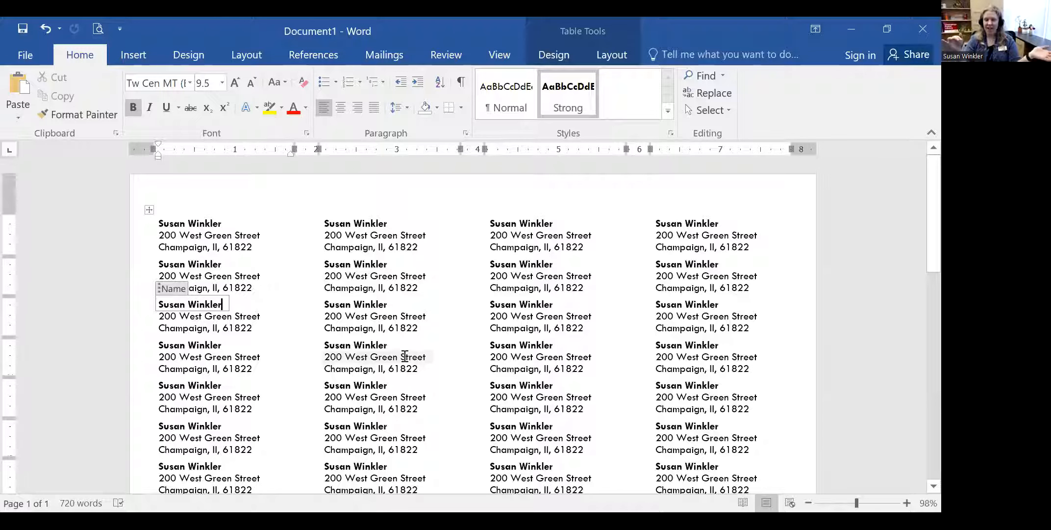
- From column 2's third label, open Mailings > Labels, show the Envelopes tab, and move the dialog aside
left_click(410, 303)
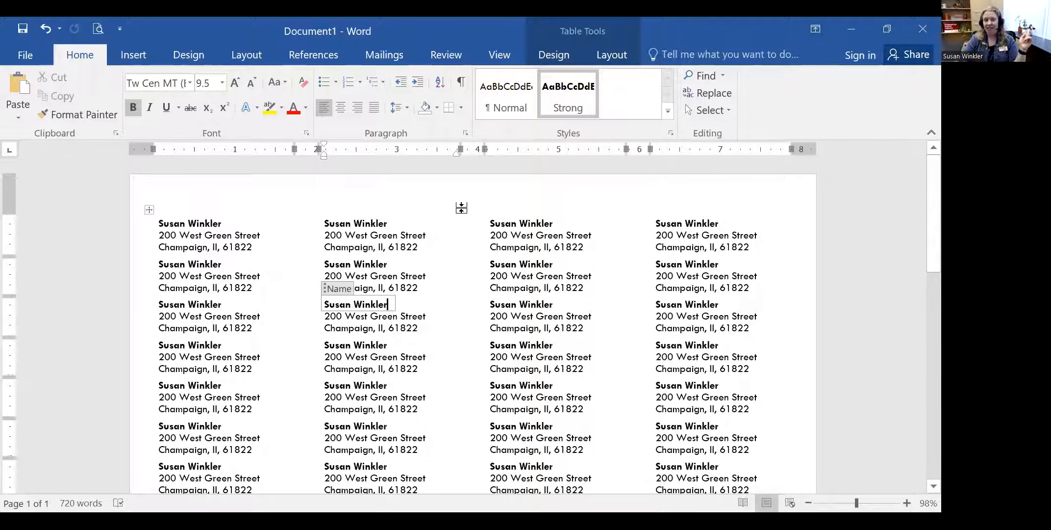
left_click(384, 54)
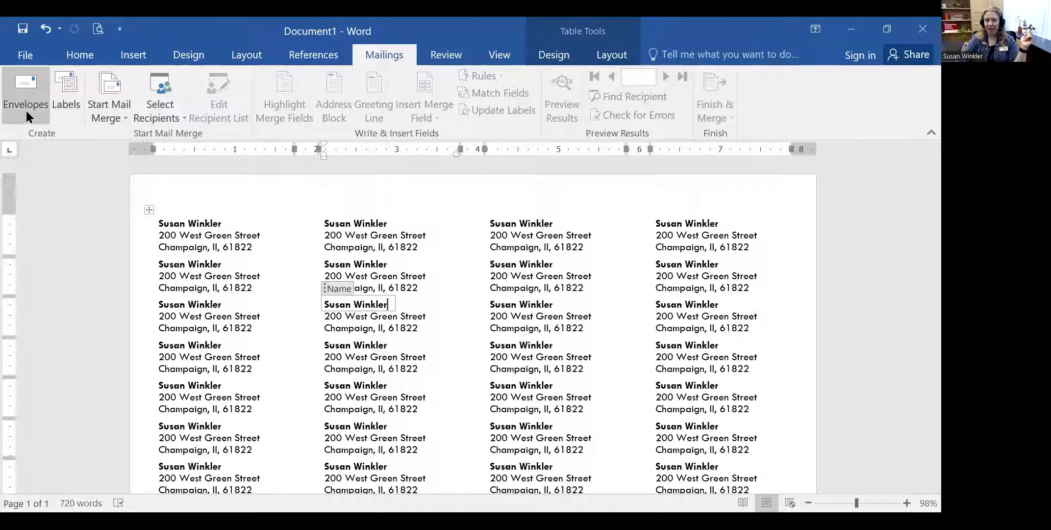
left_click(55, 88)
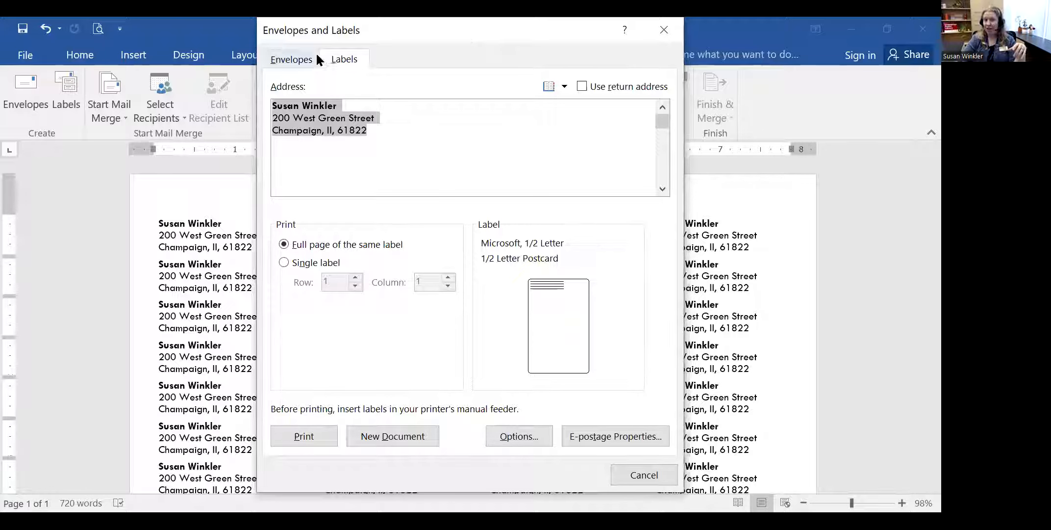
left_click(293, 59)
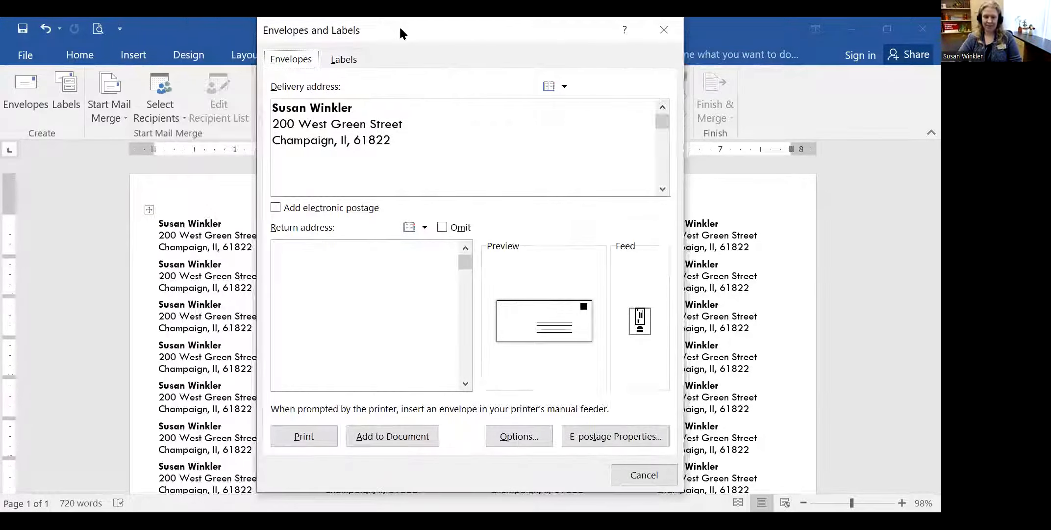
left_click_drag(400, 28, 314, 28)
- Close Envelopes and Labels, then open Label Options from Start Mail Merge and cancel without changes
left_click(582, 28)
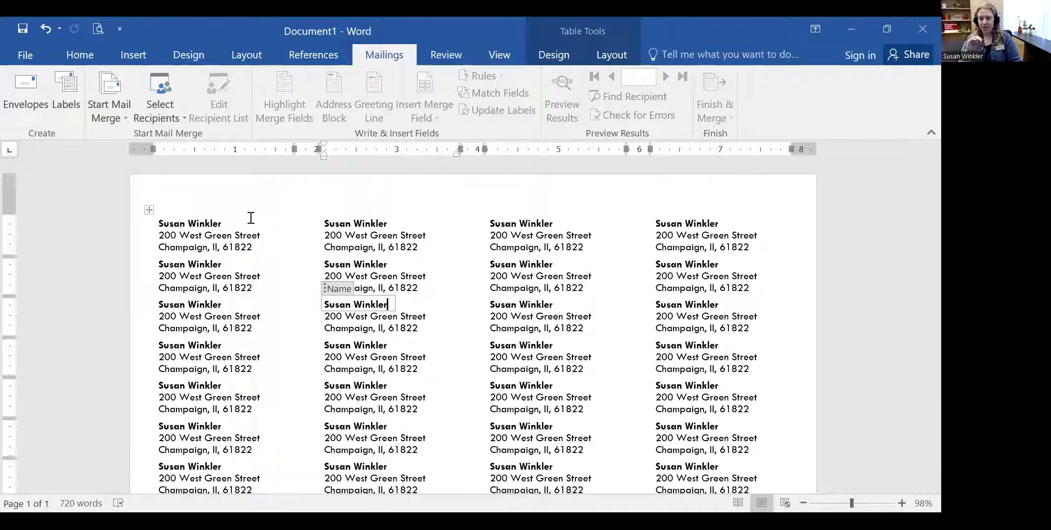
left_click(111, 98)
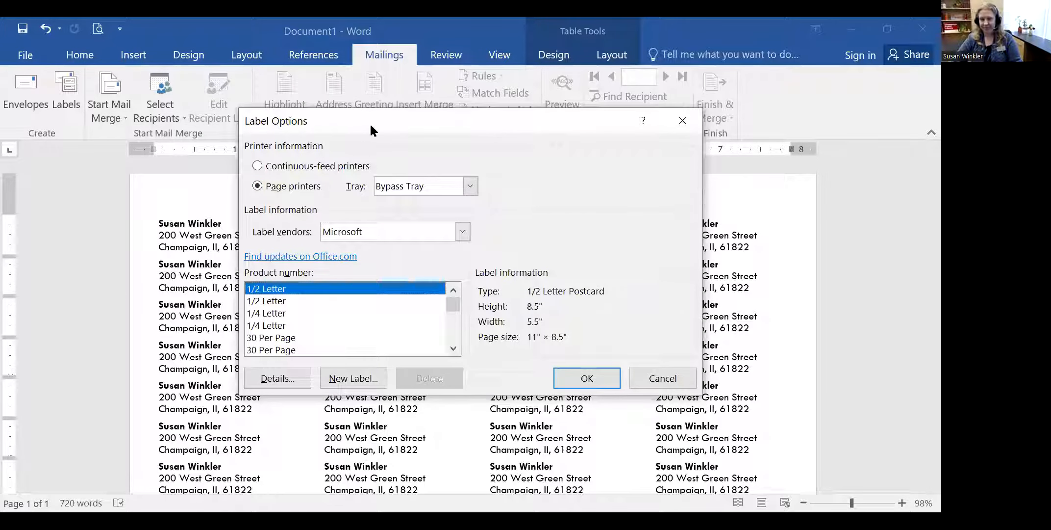
left_click(683, 120)
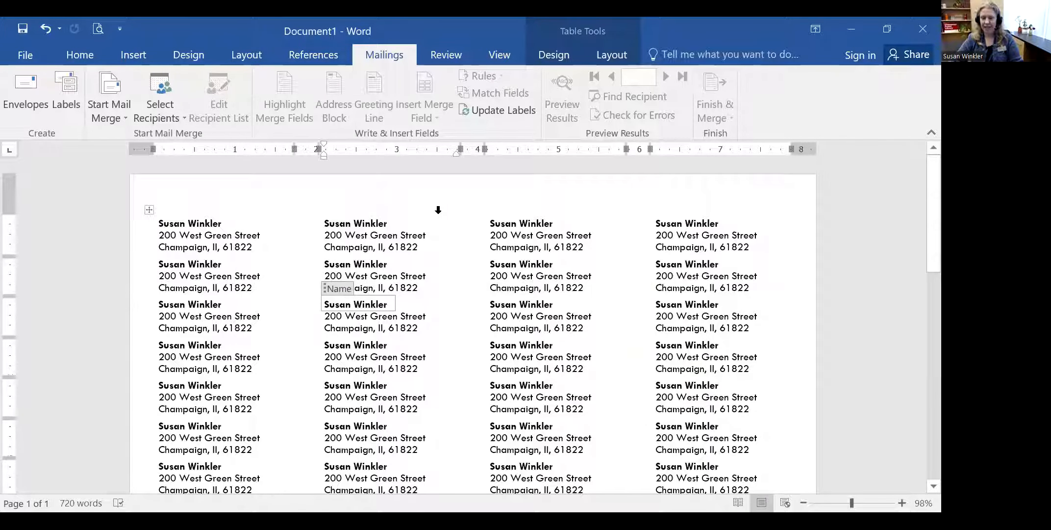
left_click(455, 277)
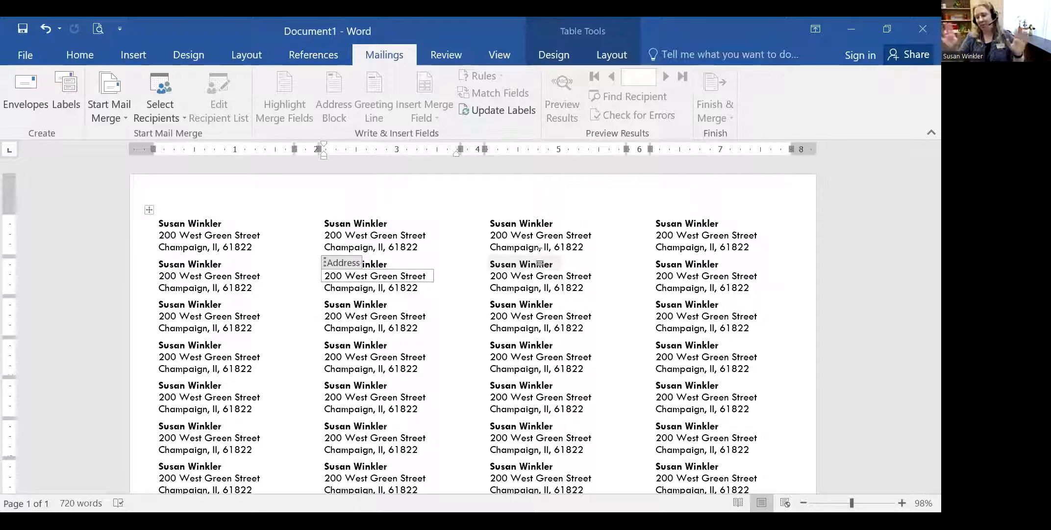
left_click(442, 251)
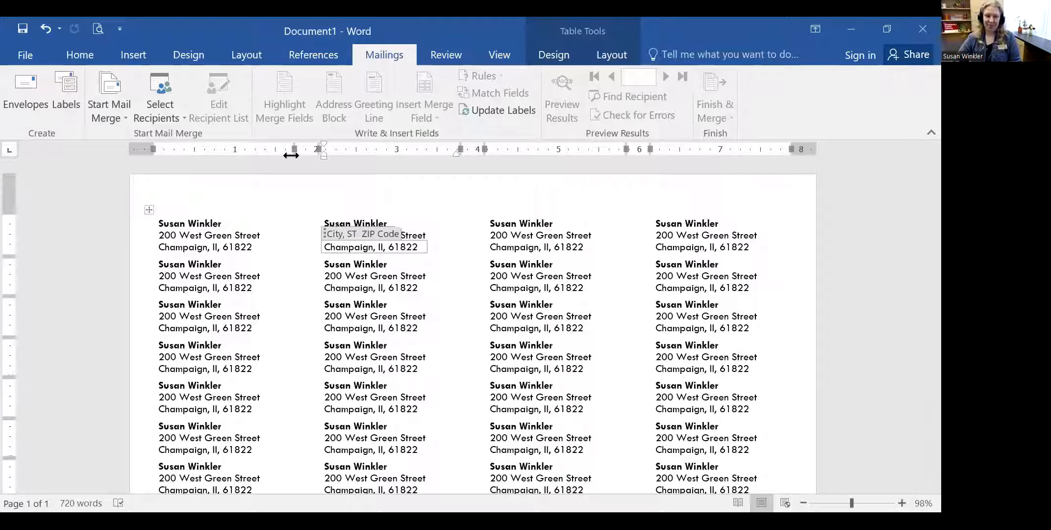
left_click(160, 94)
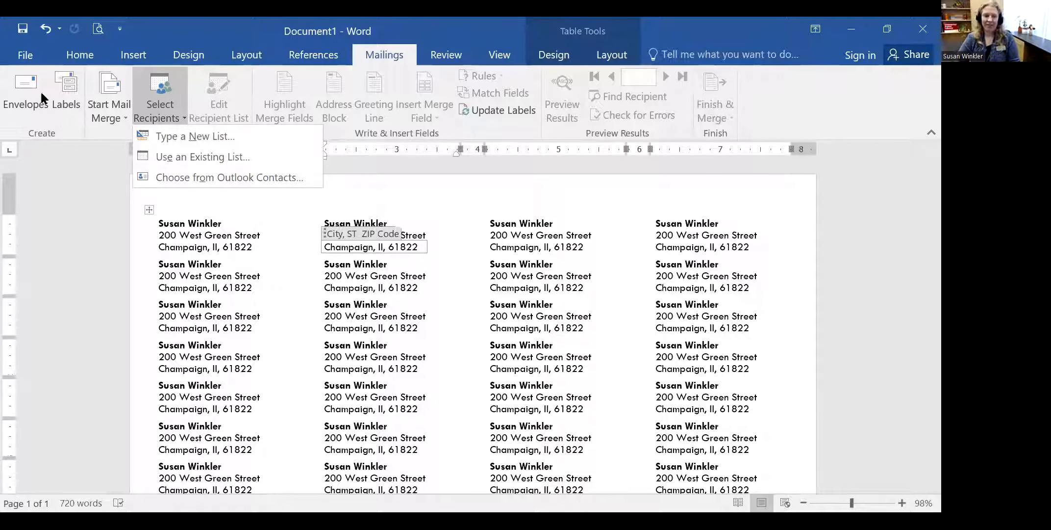
left_click(920, 33)
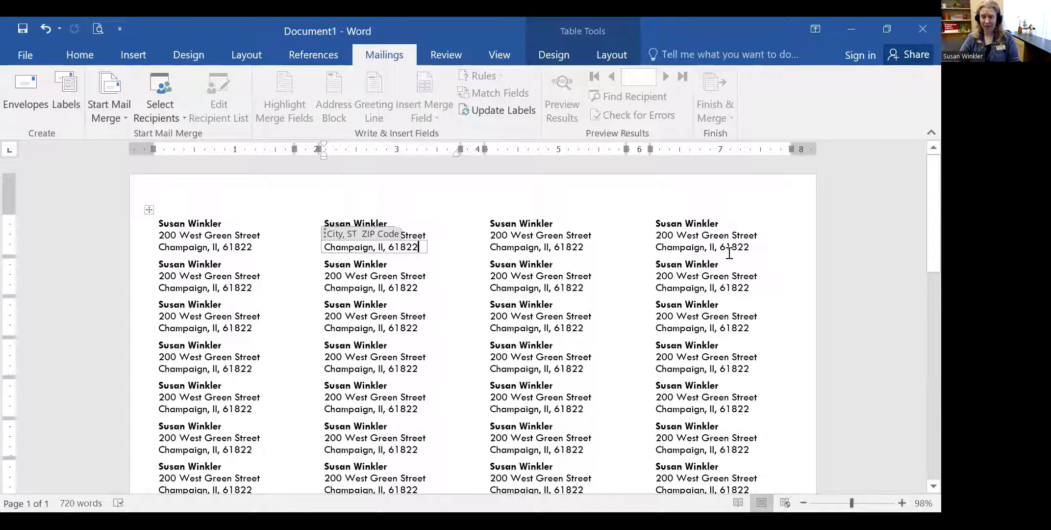